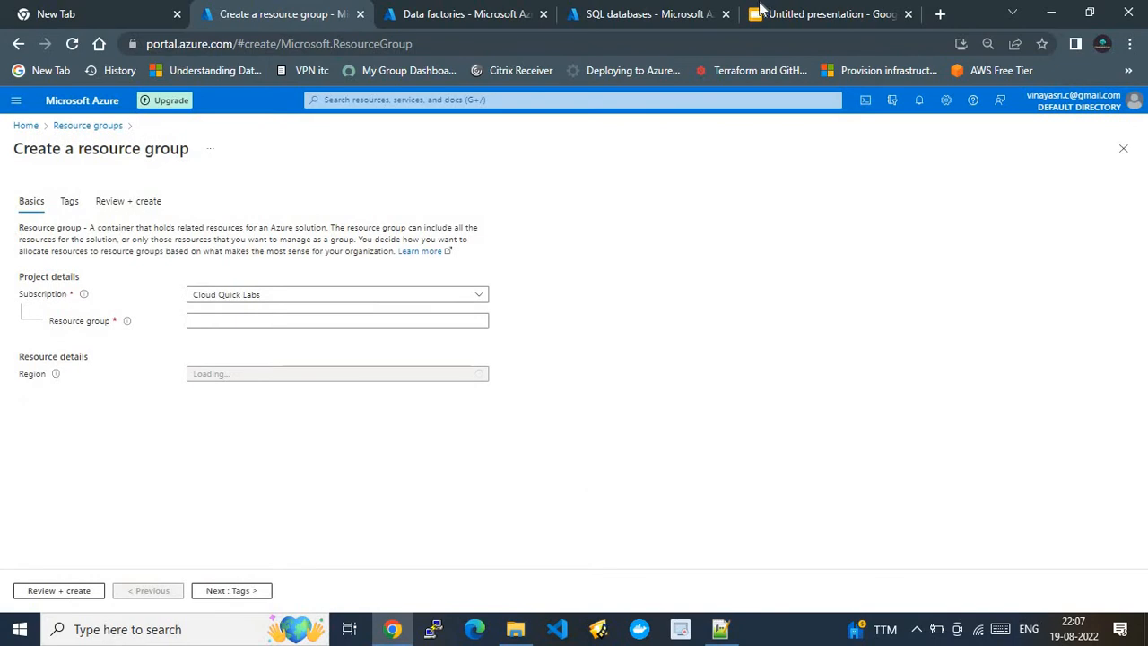
# Create a resource group named ETLDemoAzure in the Cloud Quick Labs subscription with the East US region.
pyautogui.click(771, 13)
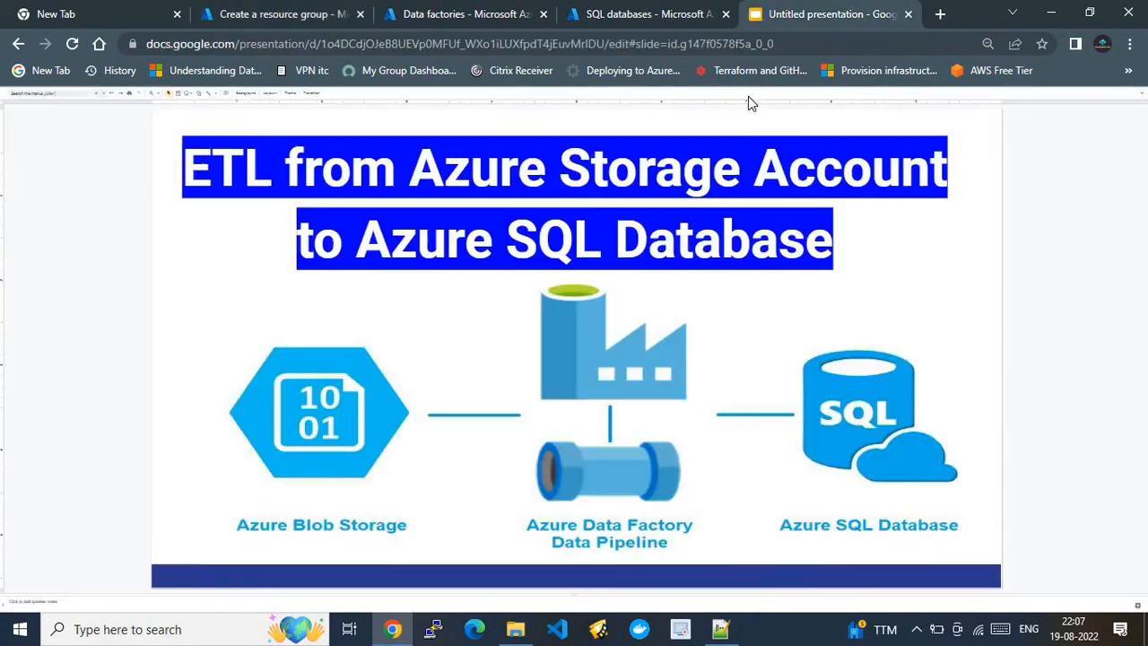
pyautogui.click(310, 14)
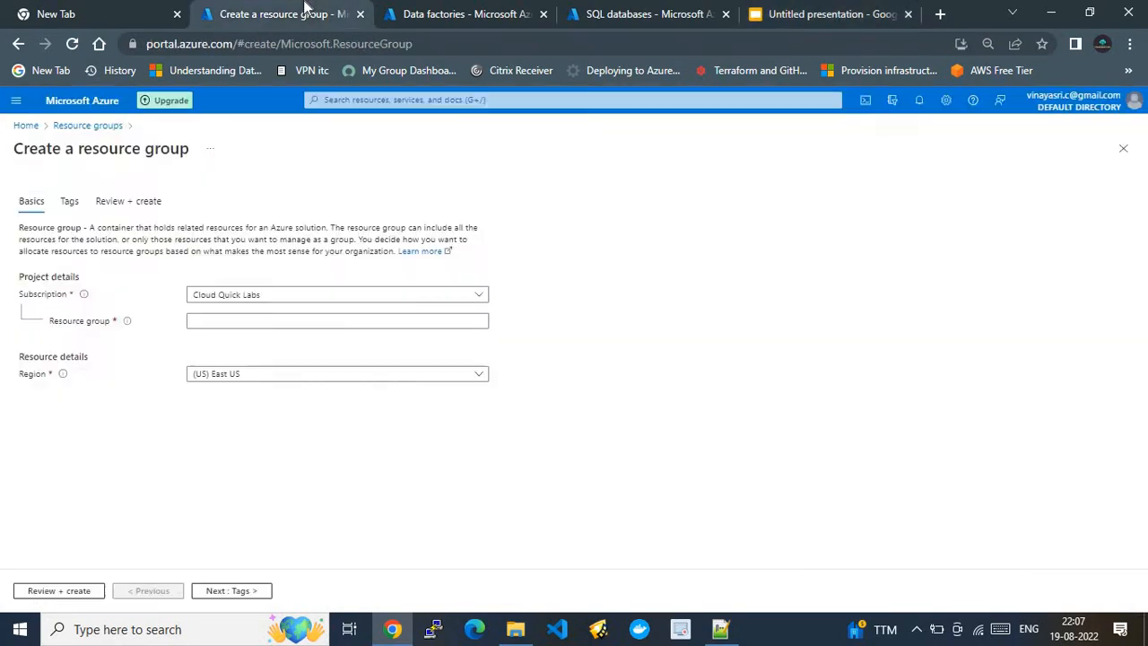
pyautogui.click(273, 321)
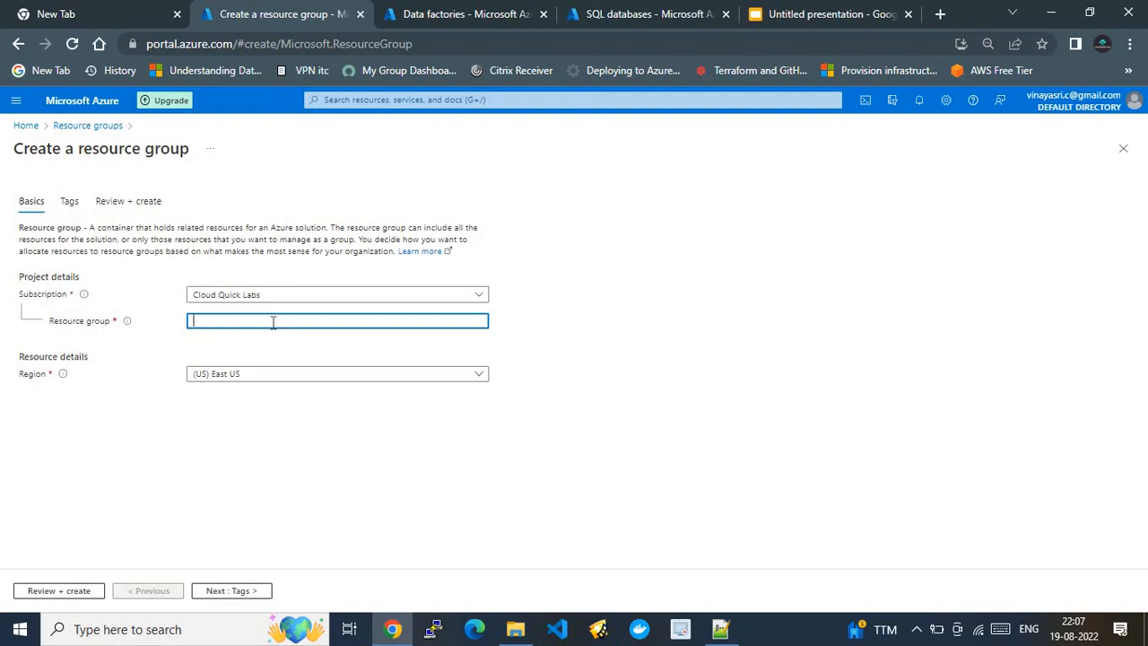
pyautogui.write('ET')
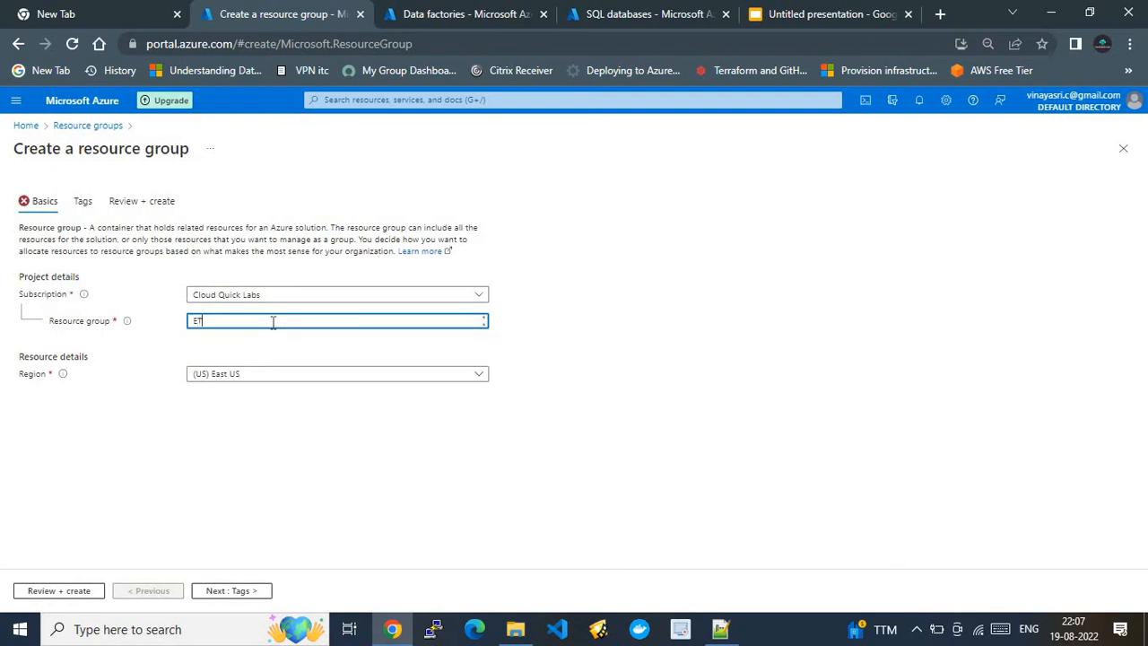
pyautogui.write('LDemoAzure')
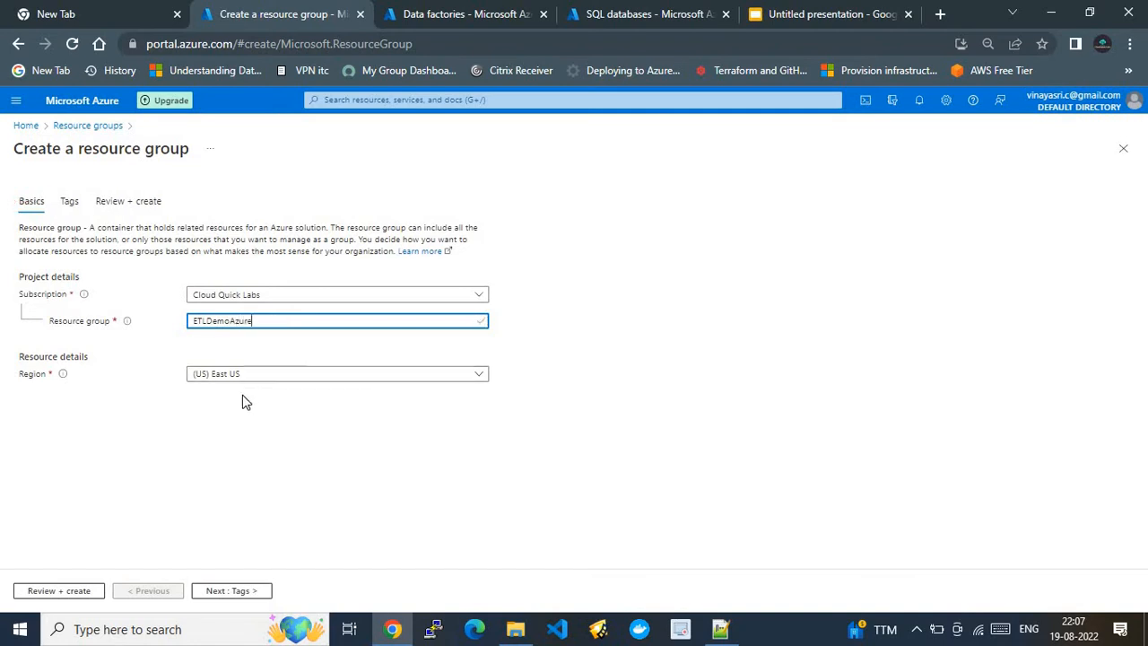
pyautogui.click(235, 590)
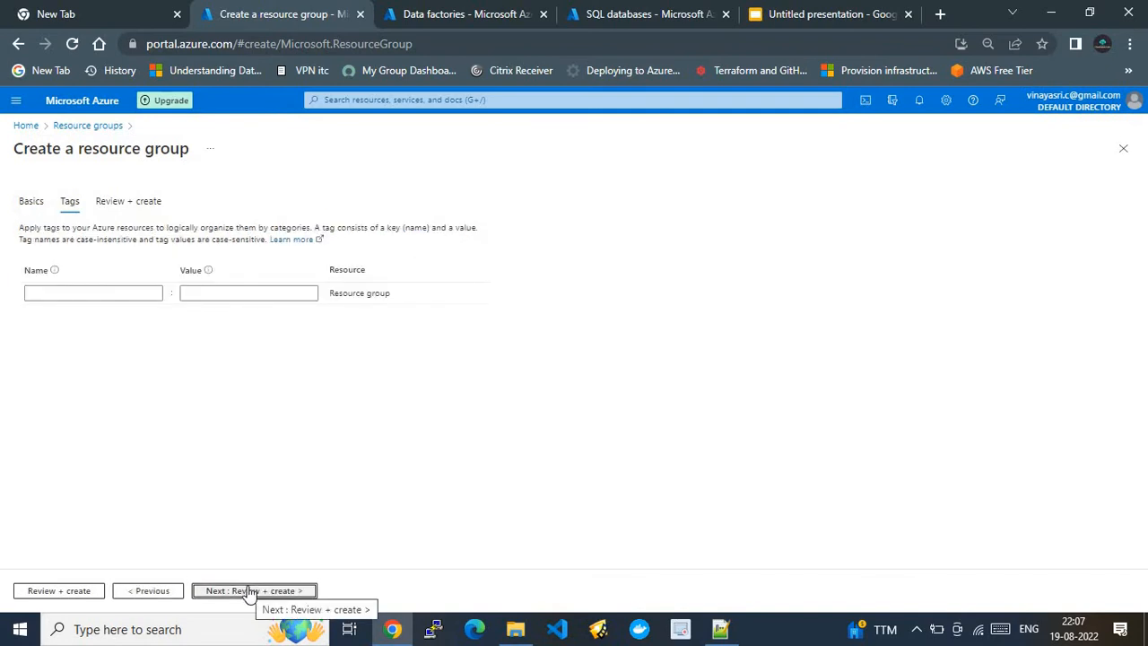
pyautogui.click(251, 591)
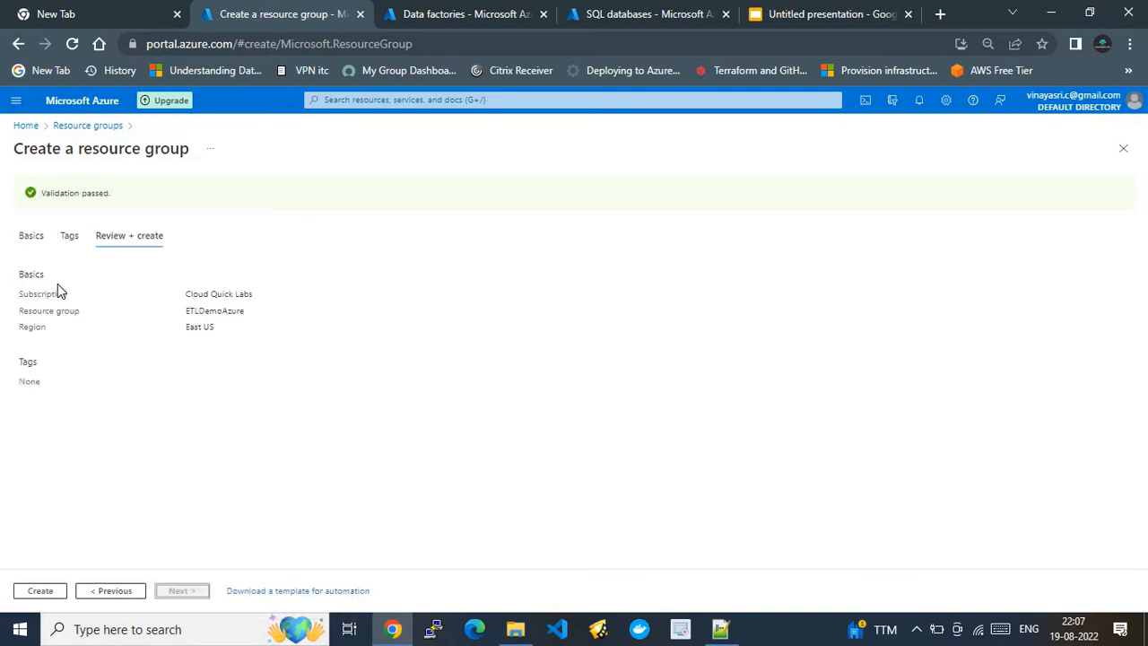
pyautogui.click(41, 590)
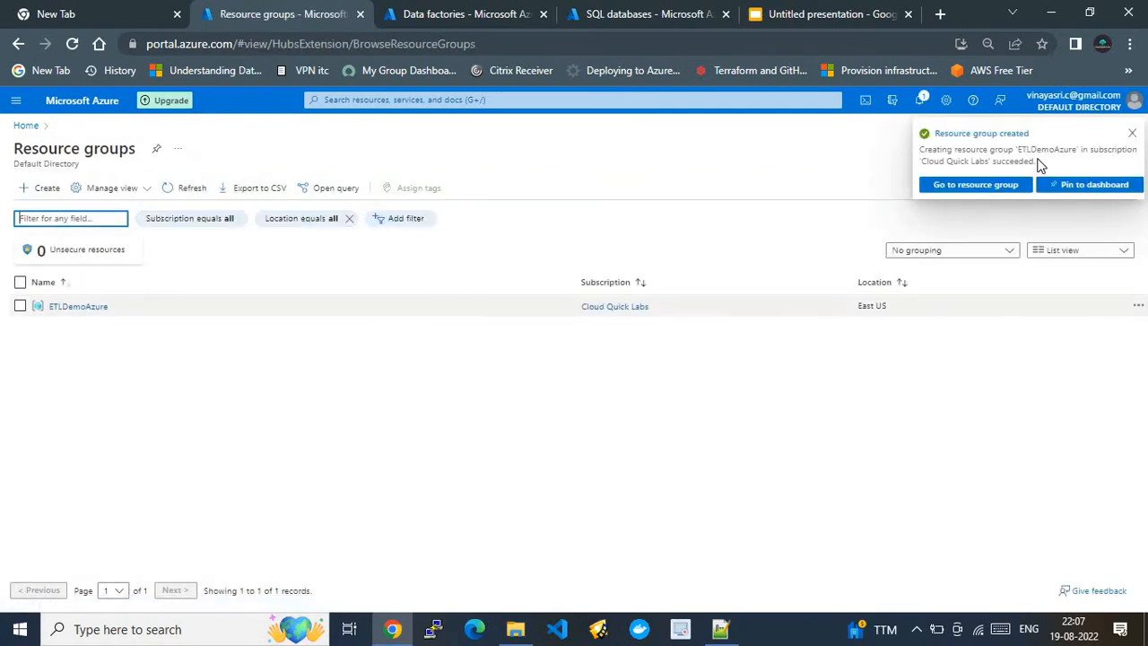
pyautogui.click(1132, 133)
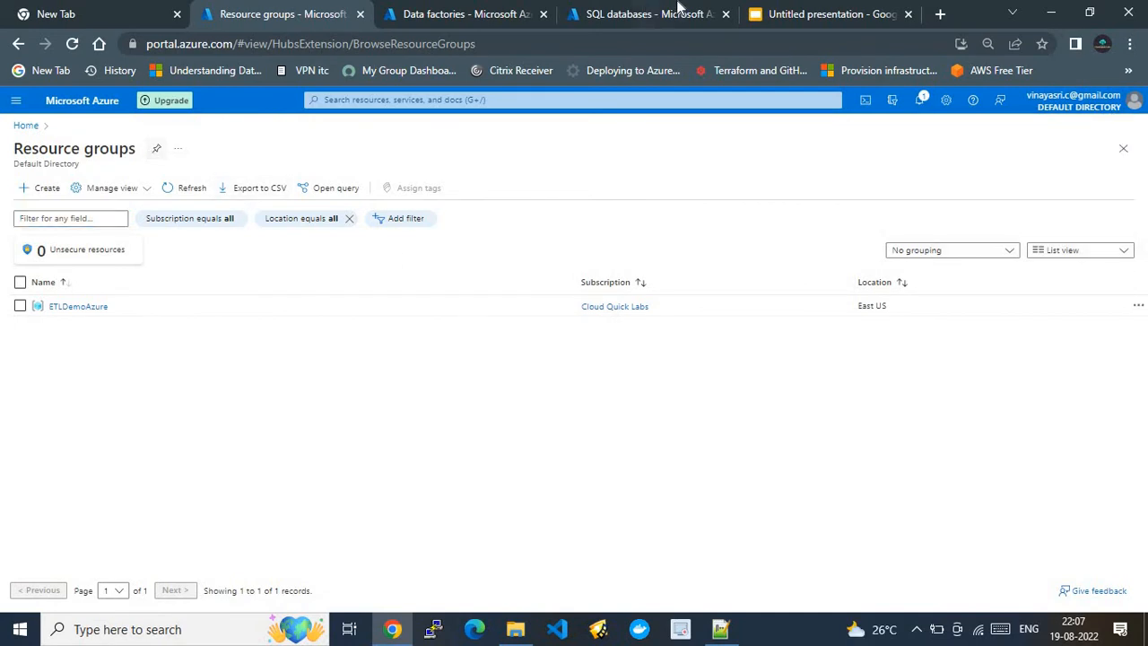
# Start a new storage account in the ETLDemoAzure resource group and name it etlstgaccnttosqldb.
pyautogui.click(15, 100)
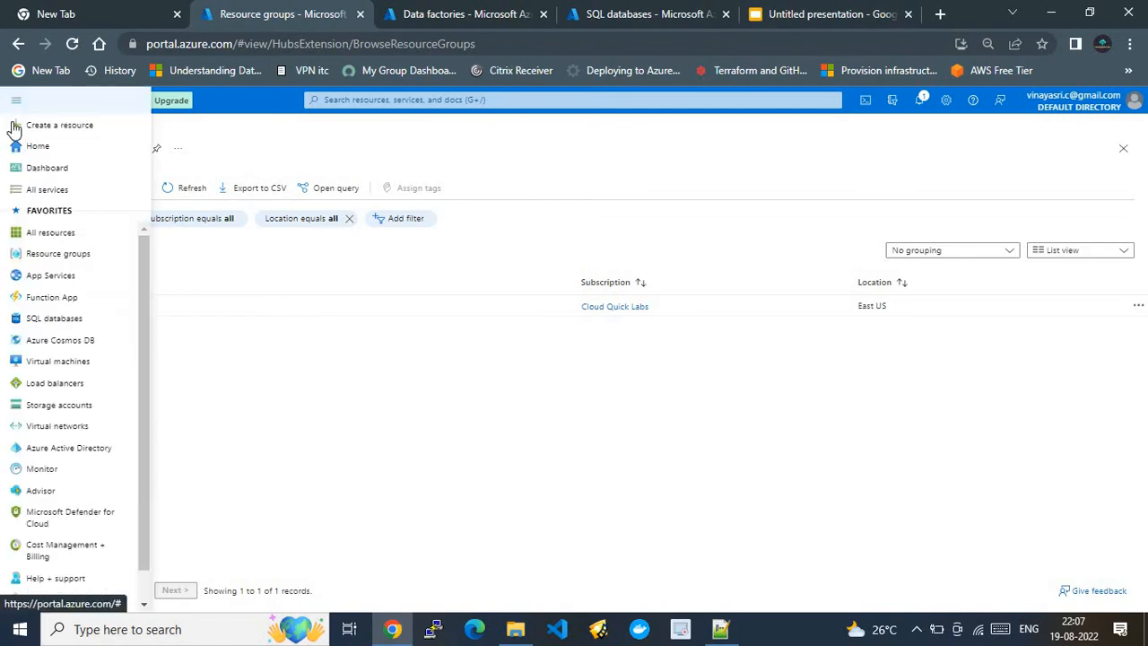
pyautogui.click(60, 405)
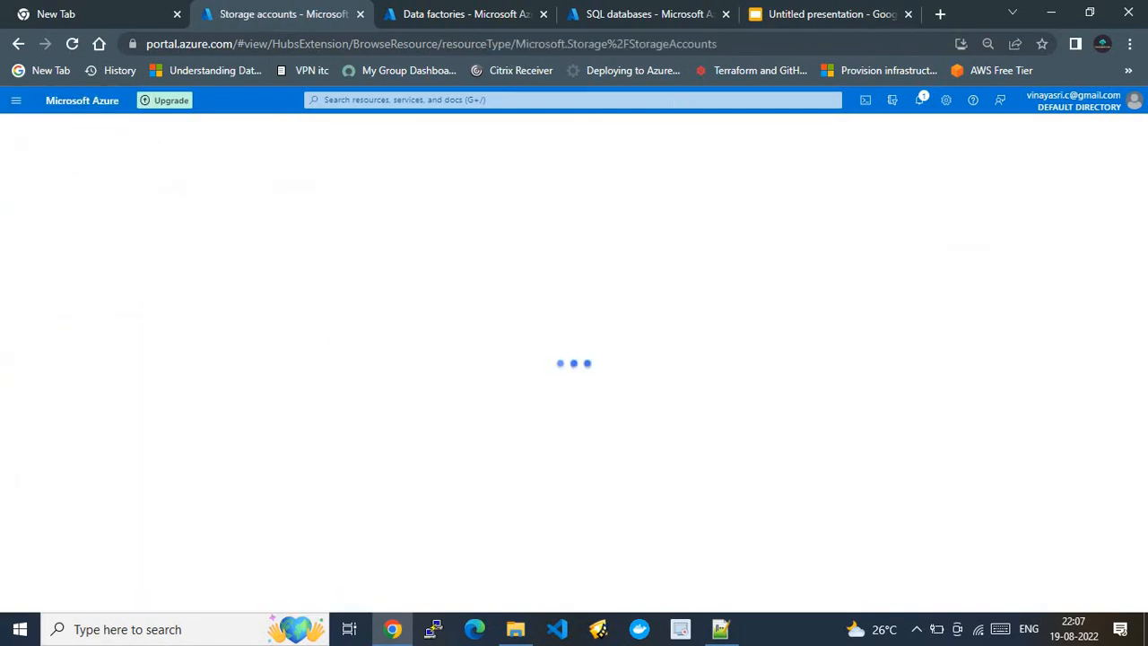
pyautogui.click(766, 25)
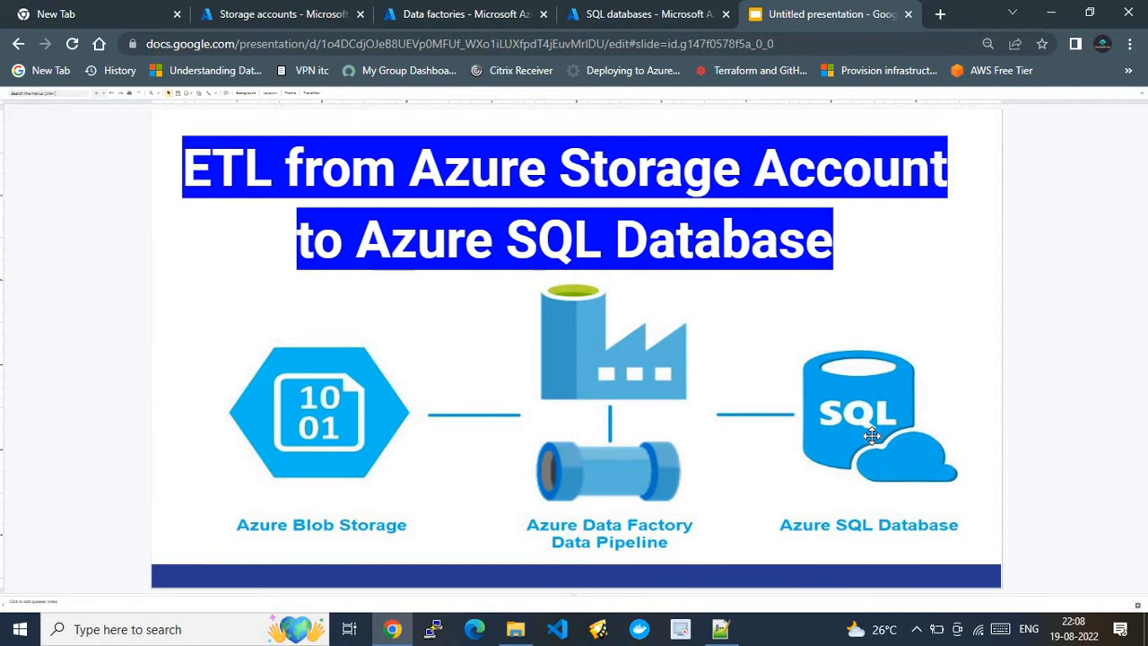
pyautogui.click(260, 13)
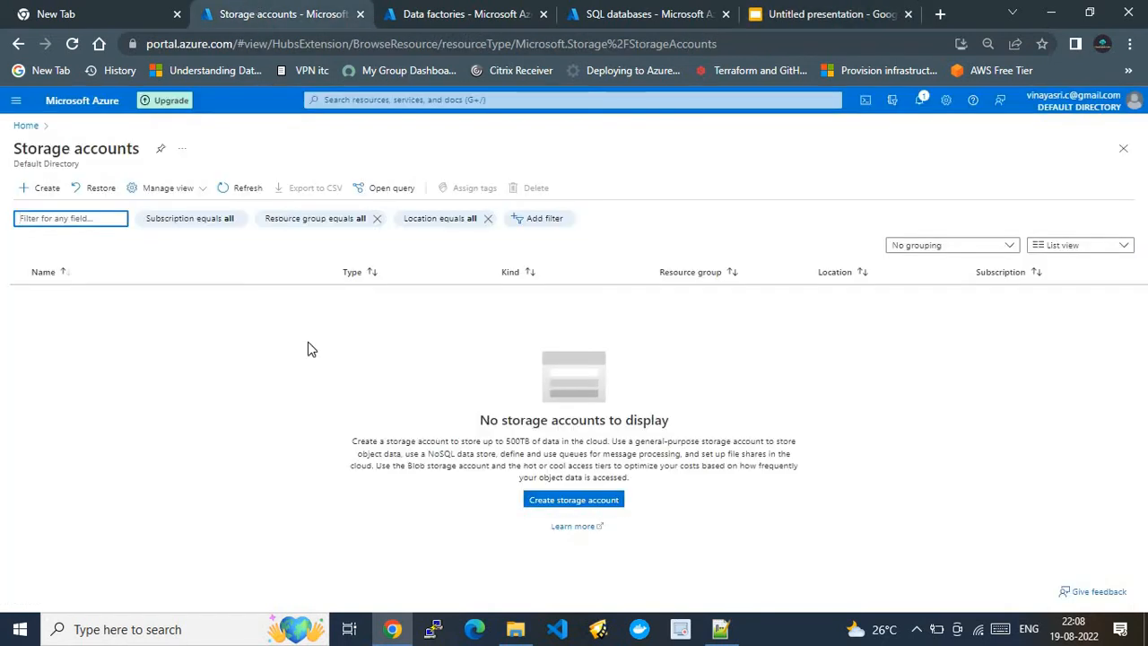
pyautogui.click(564, 499)
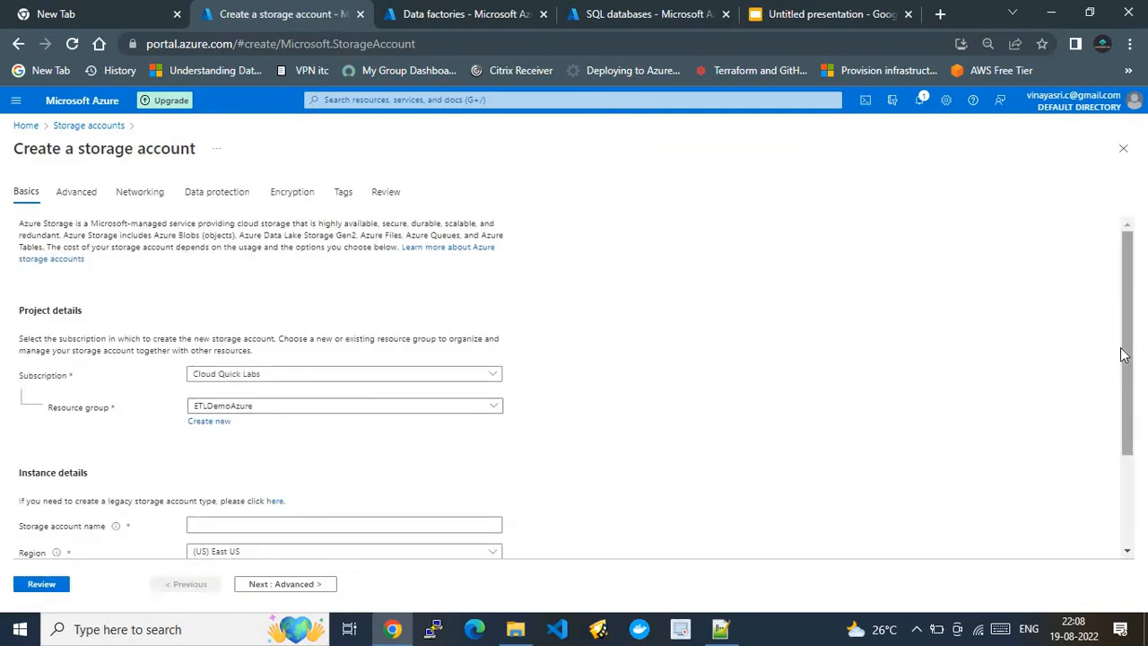
pyautogui.moveTo(1132, 438); pyautogui.dragTo(1132, 528)
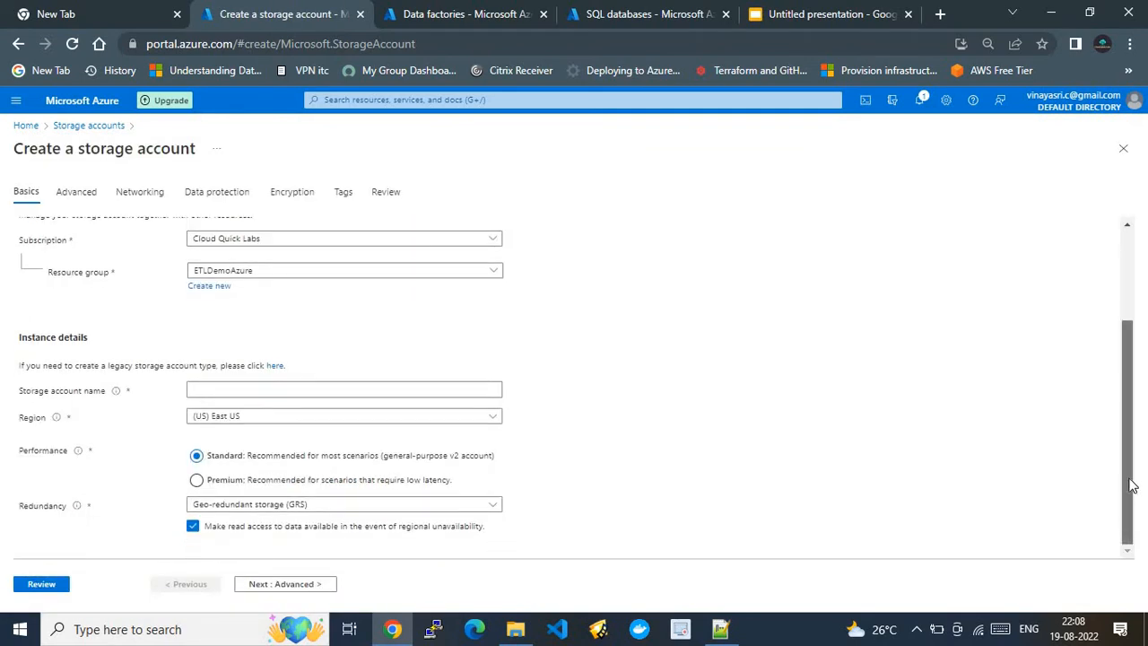
pyautogui.click(271, 388)
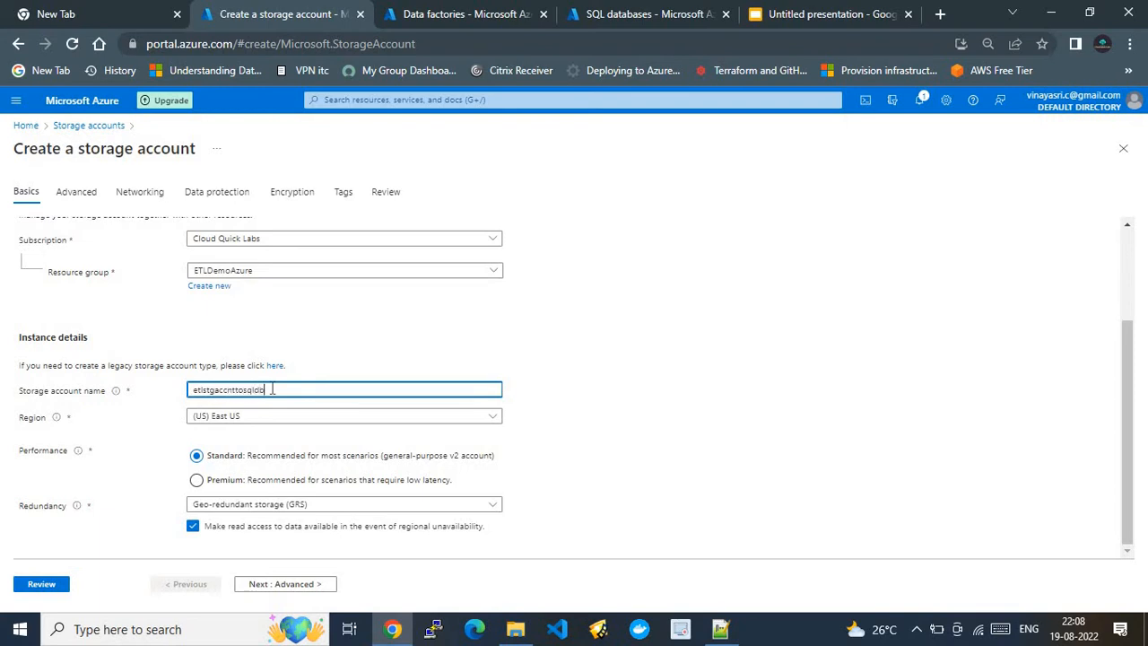
pyautogui.click(799, 420)
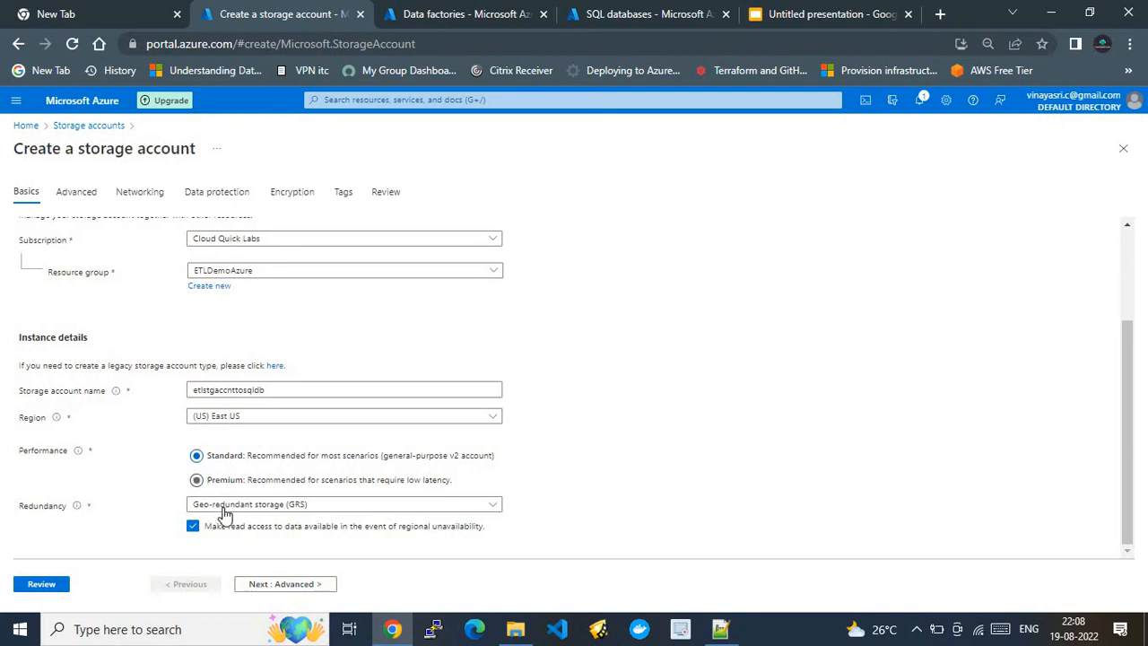
# Keep the default advanced, networking, data protection, encryption and tag settings, and create the storage account.
pyautogui.click(285, 585)
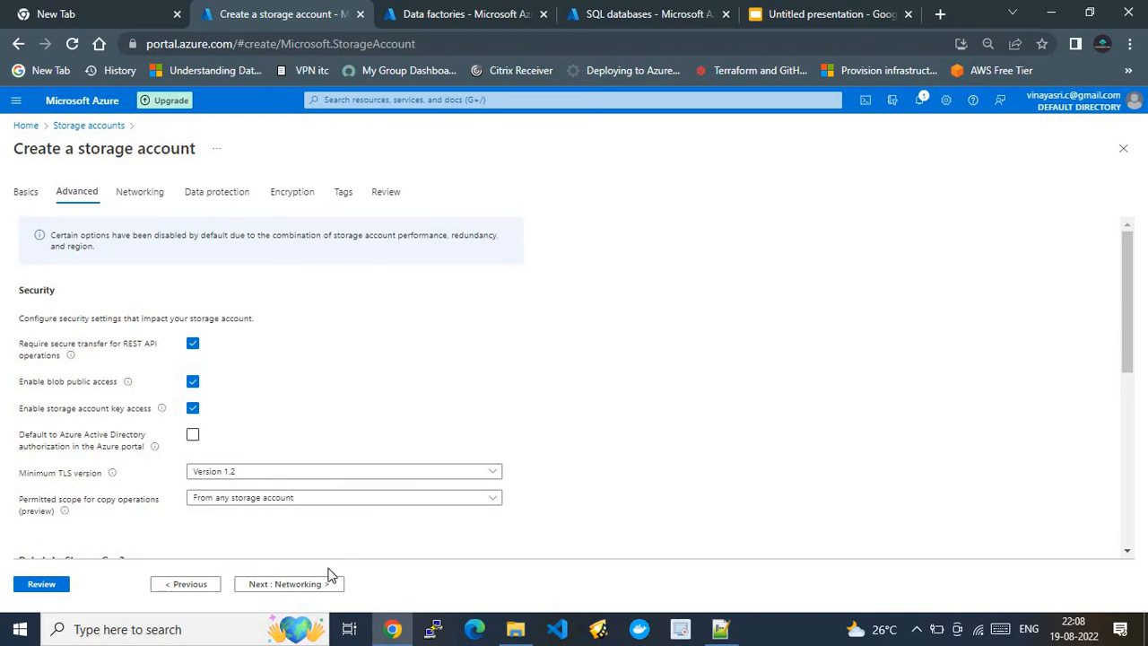
pyautogui.moveTo(1128, 349); pyautogui.dragTo(1142, 225)
pyautogui.click(315, 592)
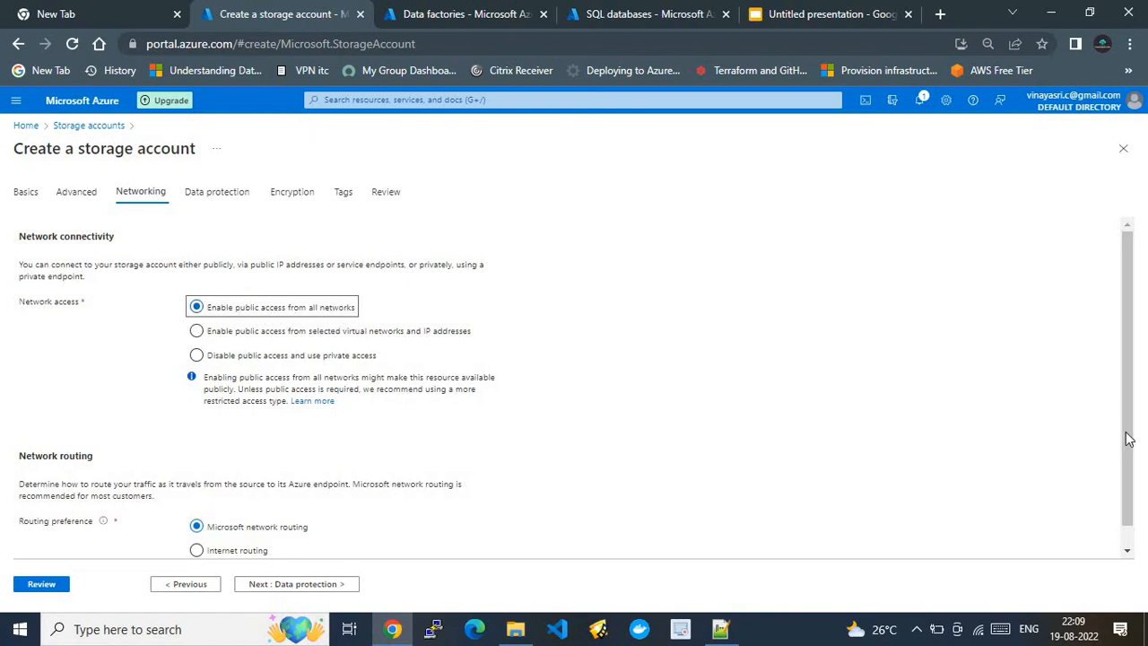
pyautogui.scroll(-1, 1132, 518)
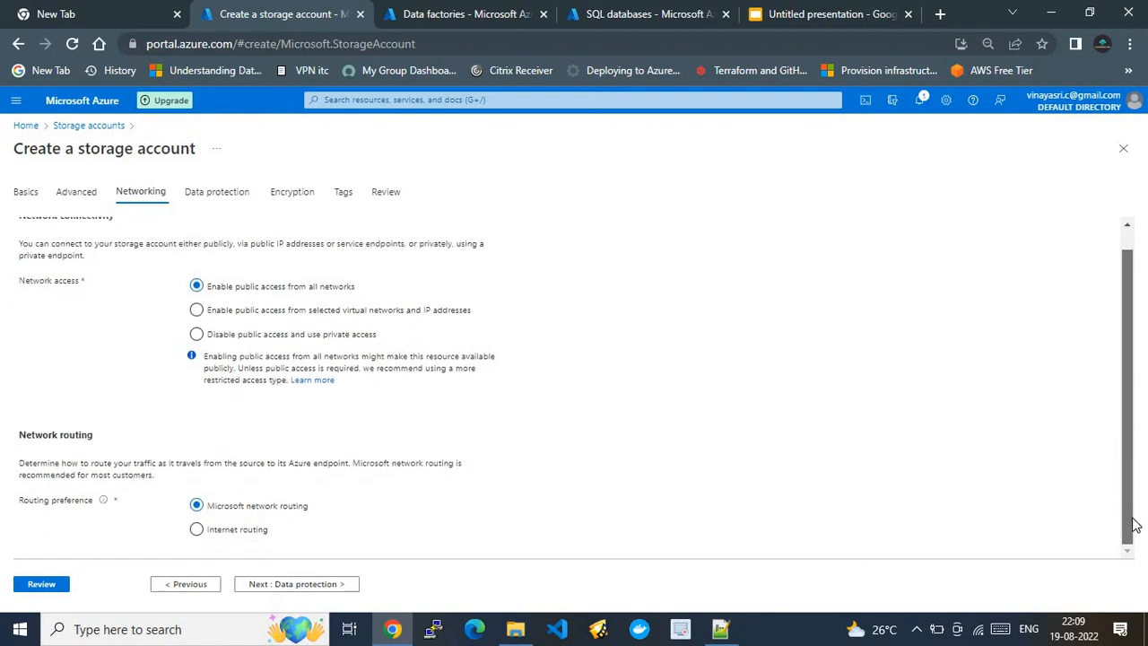
pyautogui.click(320, 587)
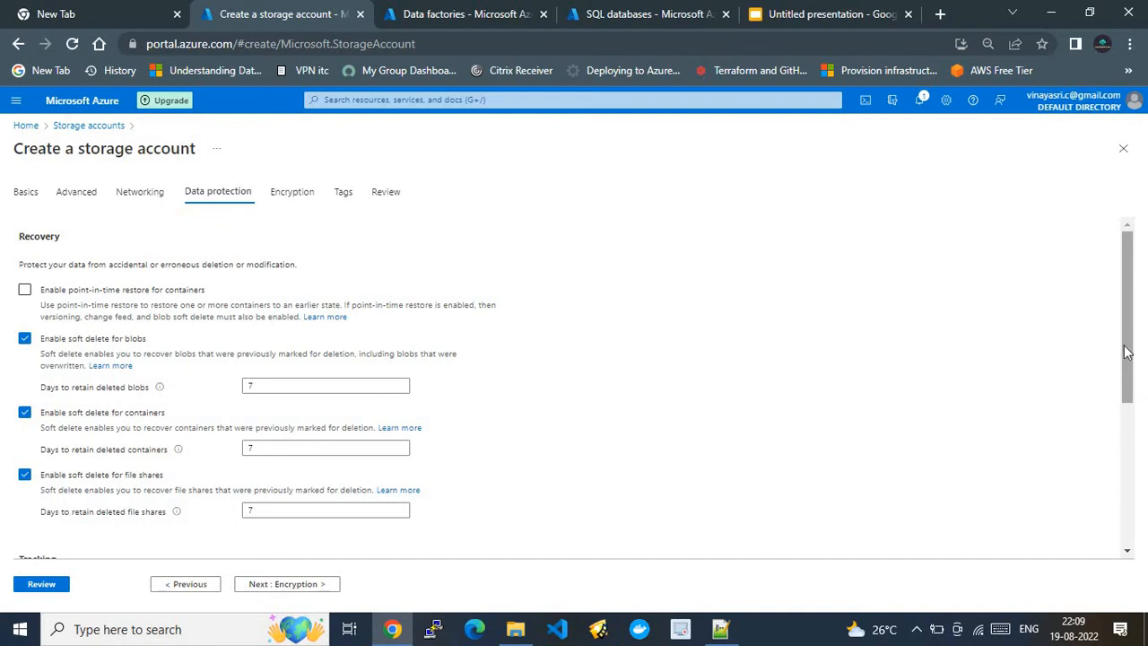
pyautogui.moveTo(1132, 353); pyautogui.dragTo(1145, 485)
pyautogui.scroll(-1, 939, 472)
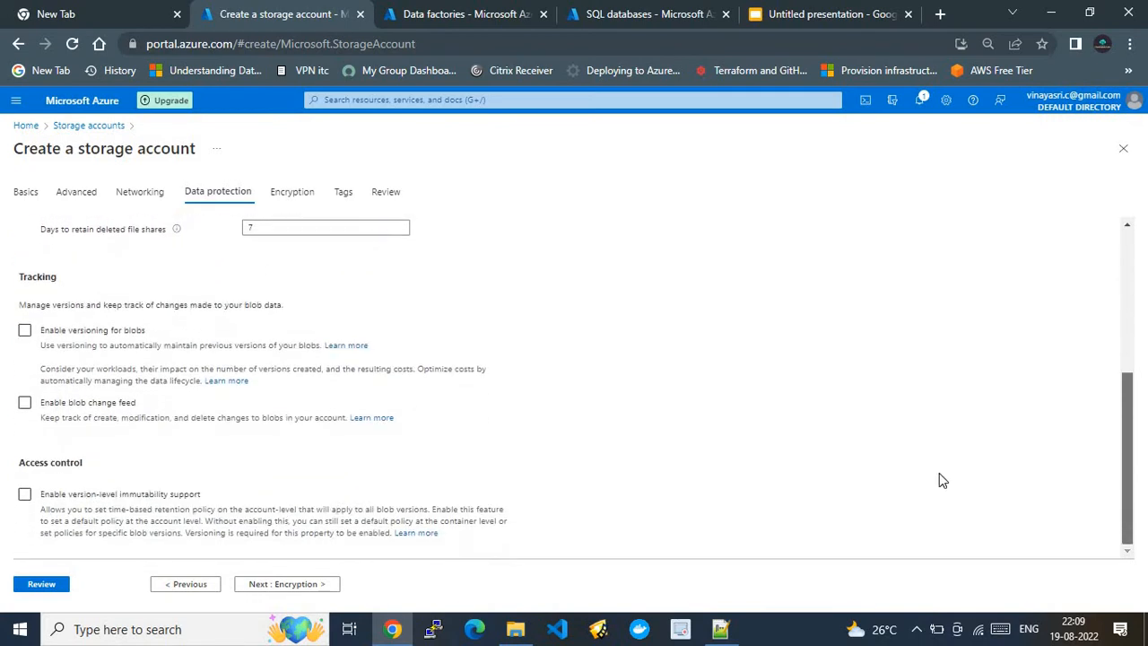
pyautogui.click(289, 584)
pyautogui.click(288, 585)
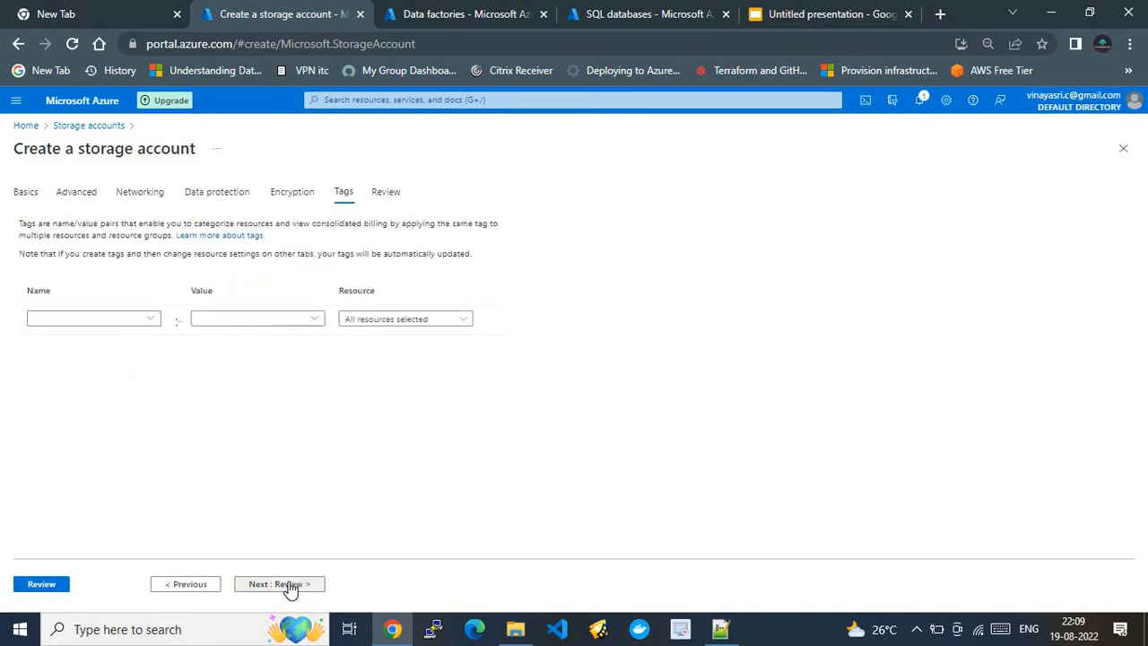
pyautogui.click(289, 585)
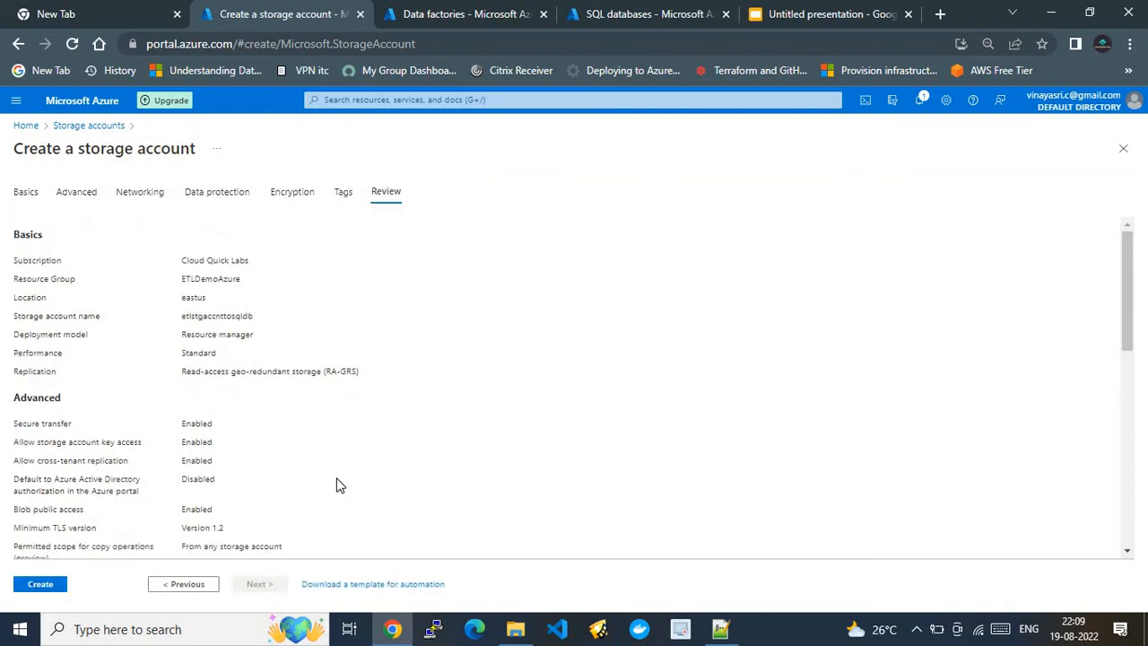
pyautogui.click(56, 582)
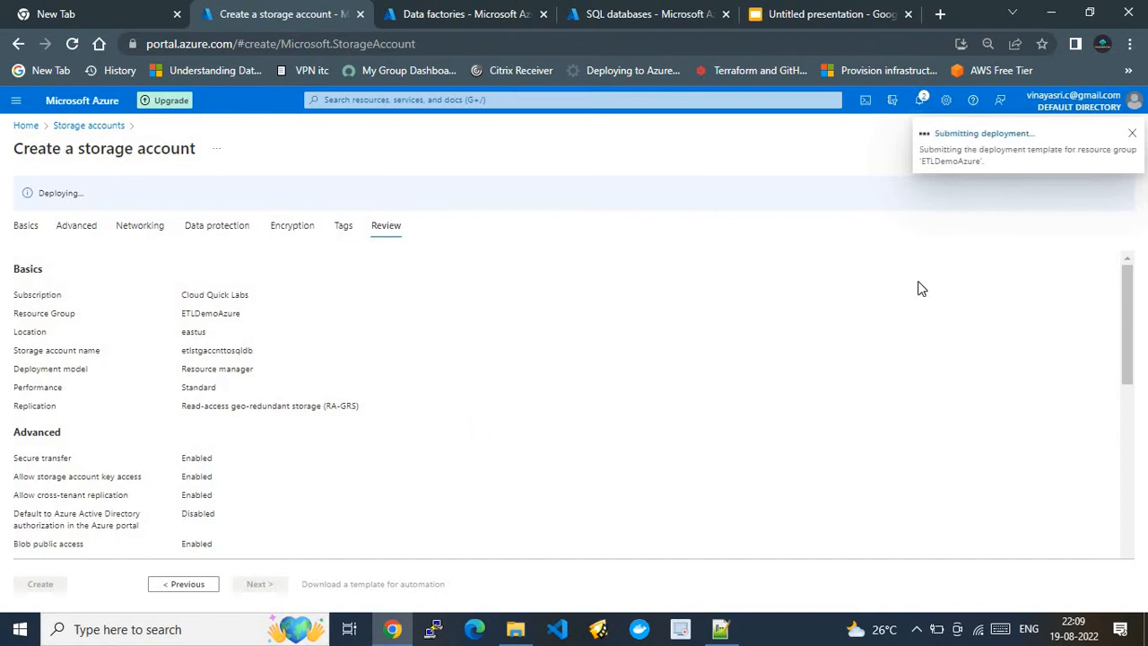
pyautogui.click(920, 104)
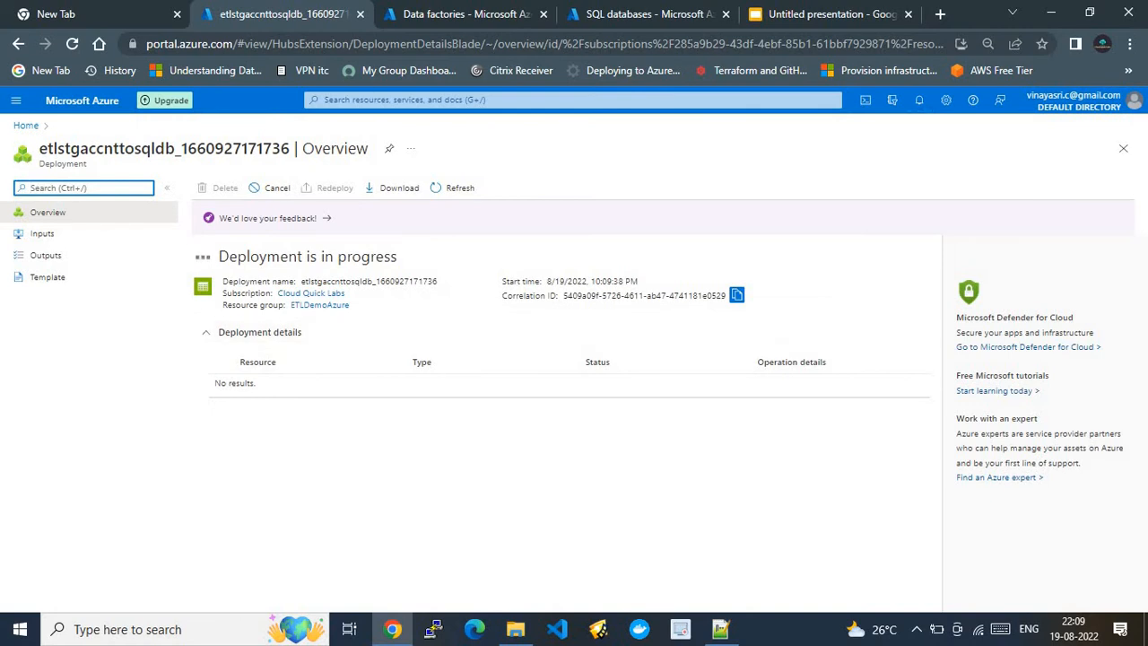
# Start a new SQL database and assign it to the ETLDemoAzure resource group.
pyautogui.click(802, 15)
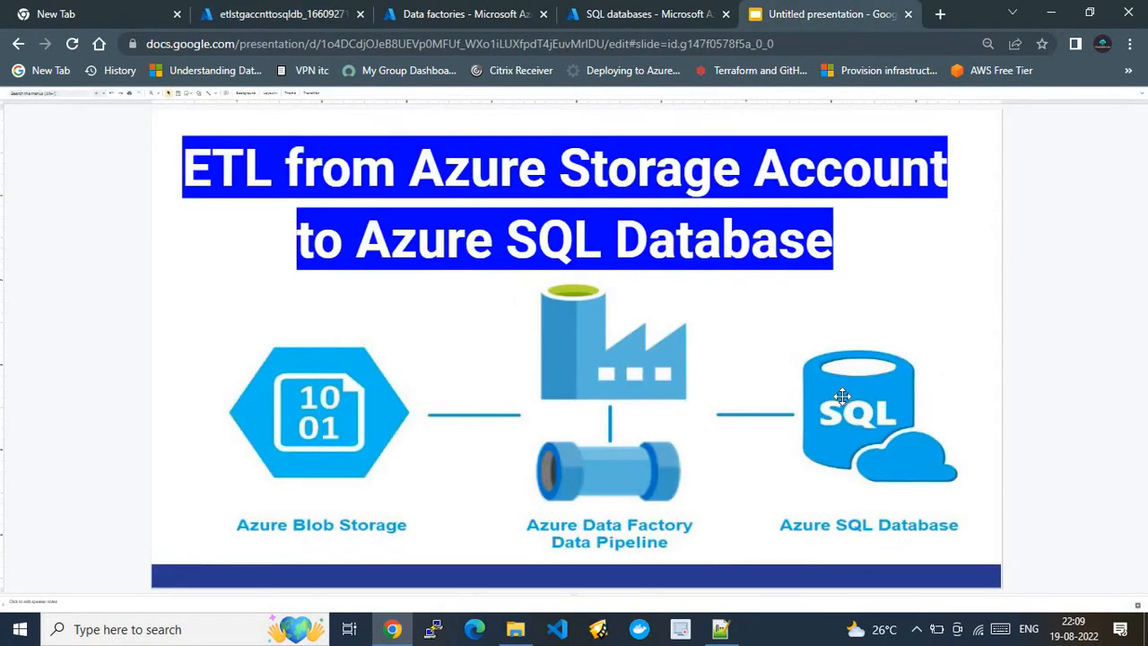
pyautogui.click(626, 15)
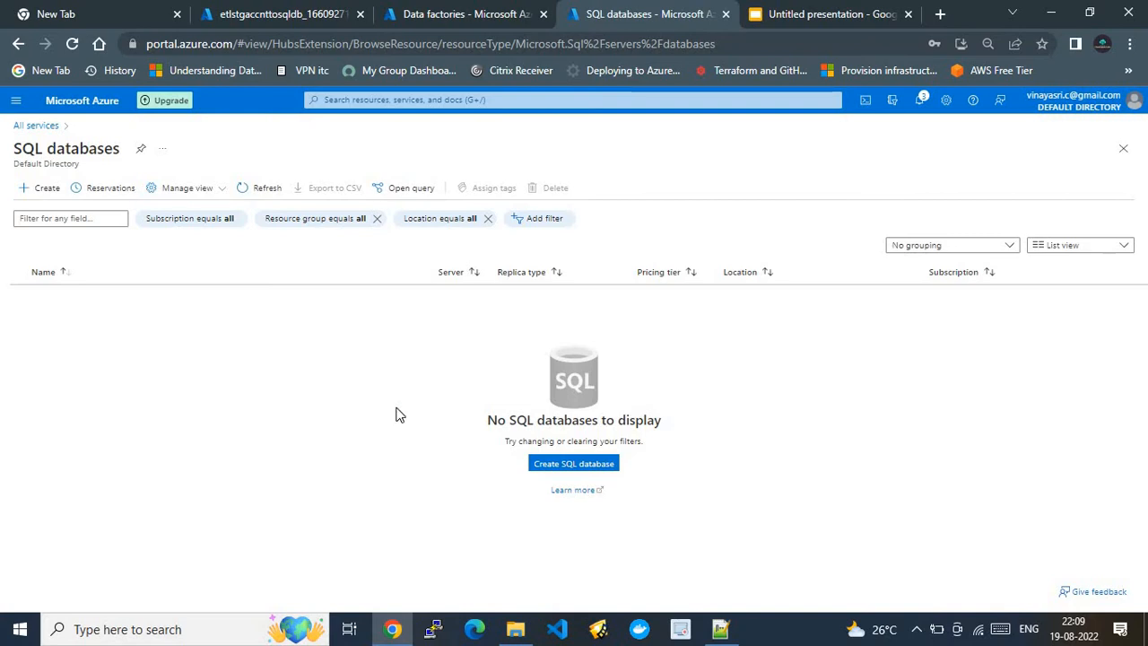
pyautogui.click(563, 469)
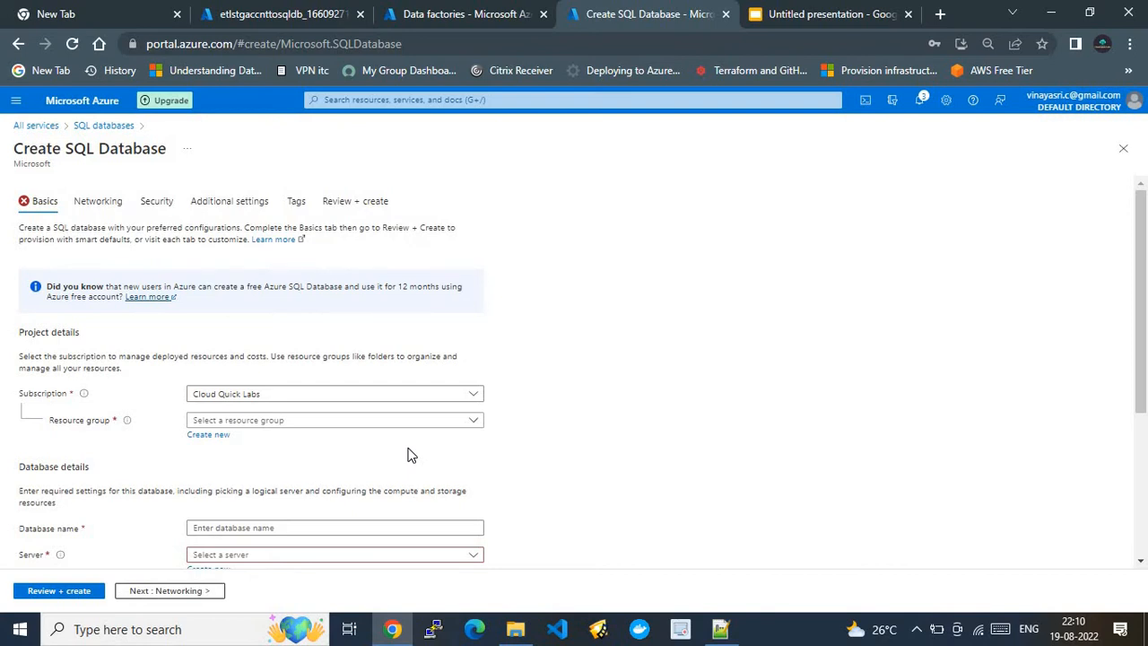
pyautogui.click(351, 422)
pyautogui.click(224, 465)
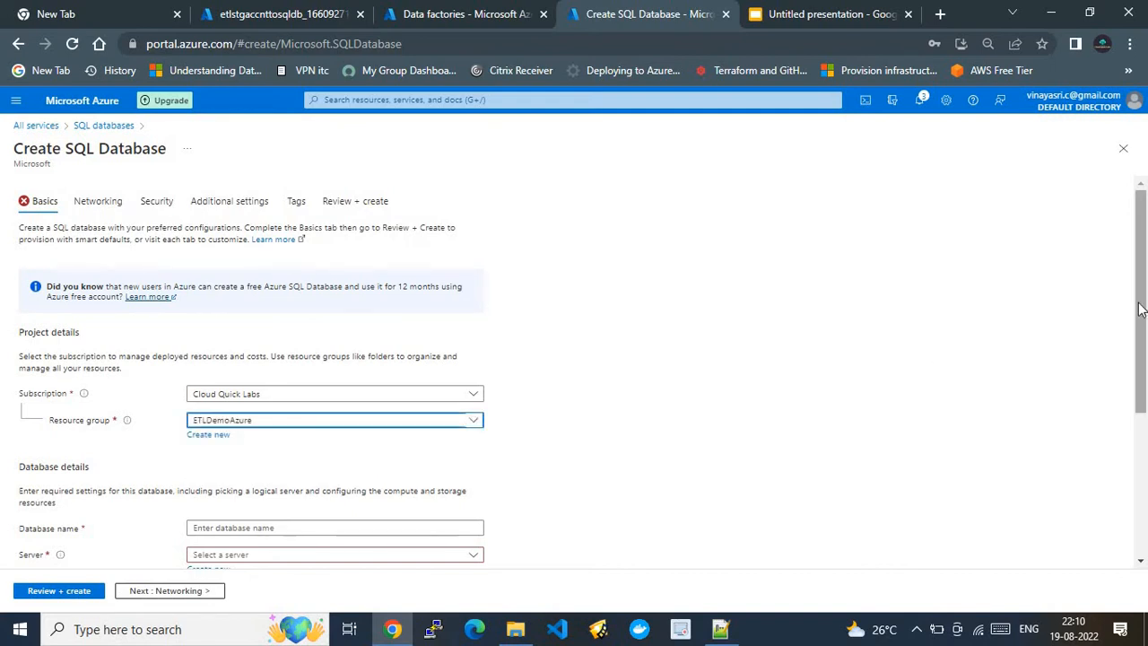
# Start a new SQL database server for the database and enter sqldbserver as its server name.
pyautogui.scroll(-3, 527, 409)
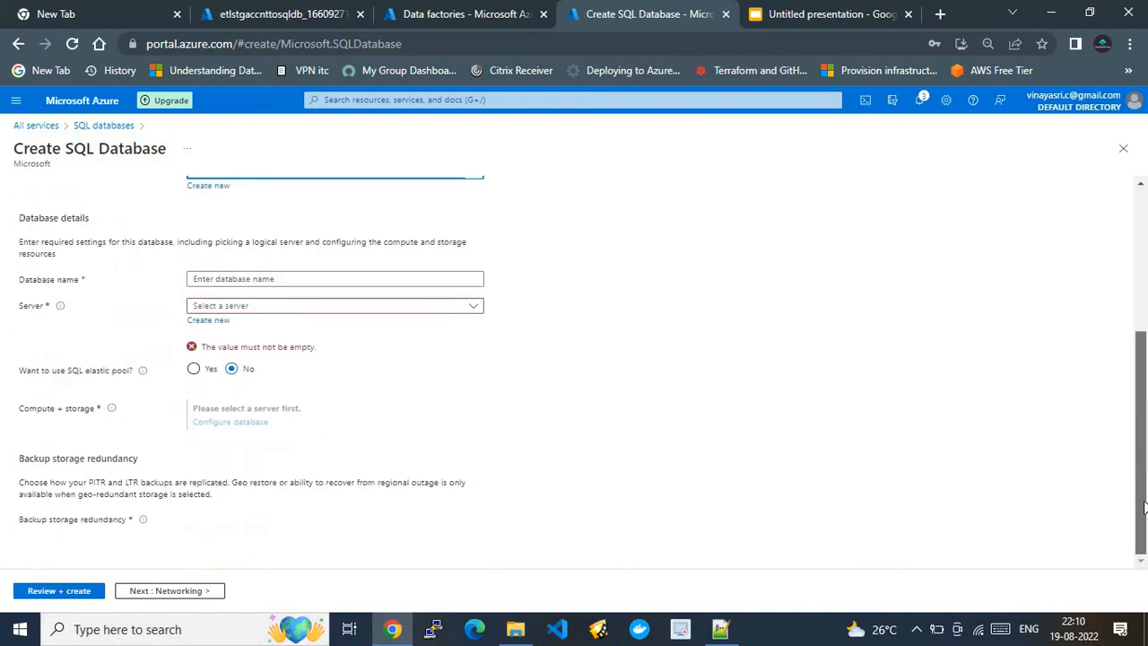
pyautogui.click(214, 321)
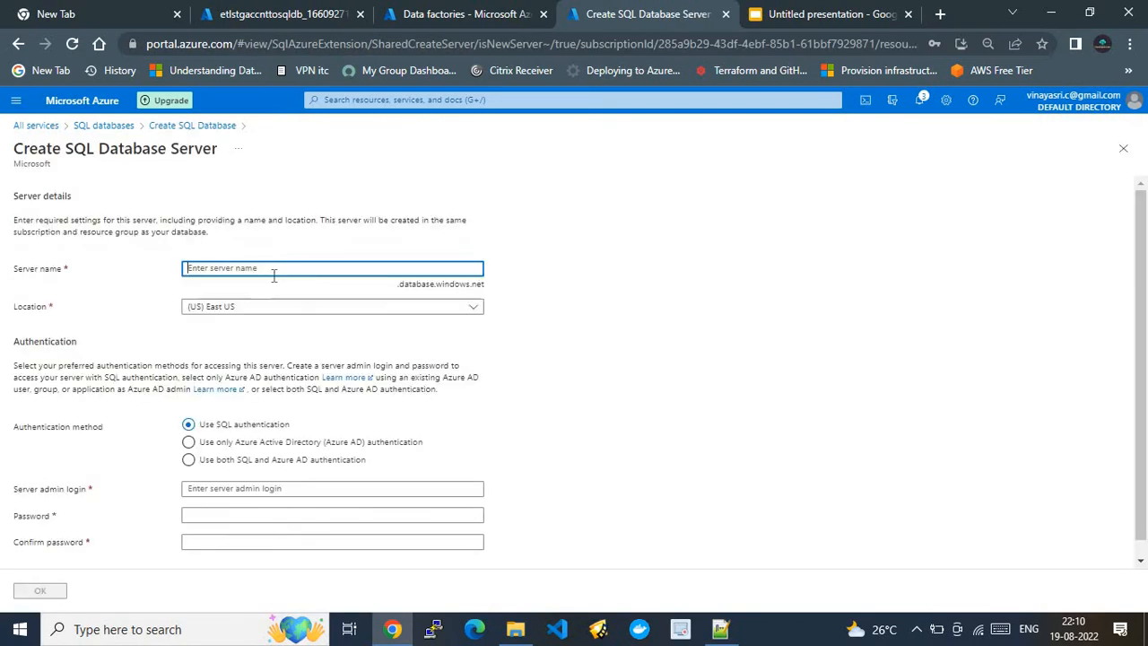
pyautogui.write('e')
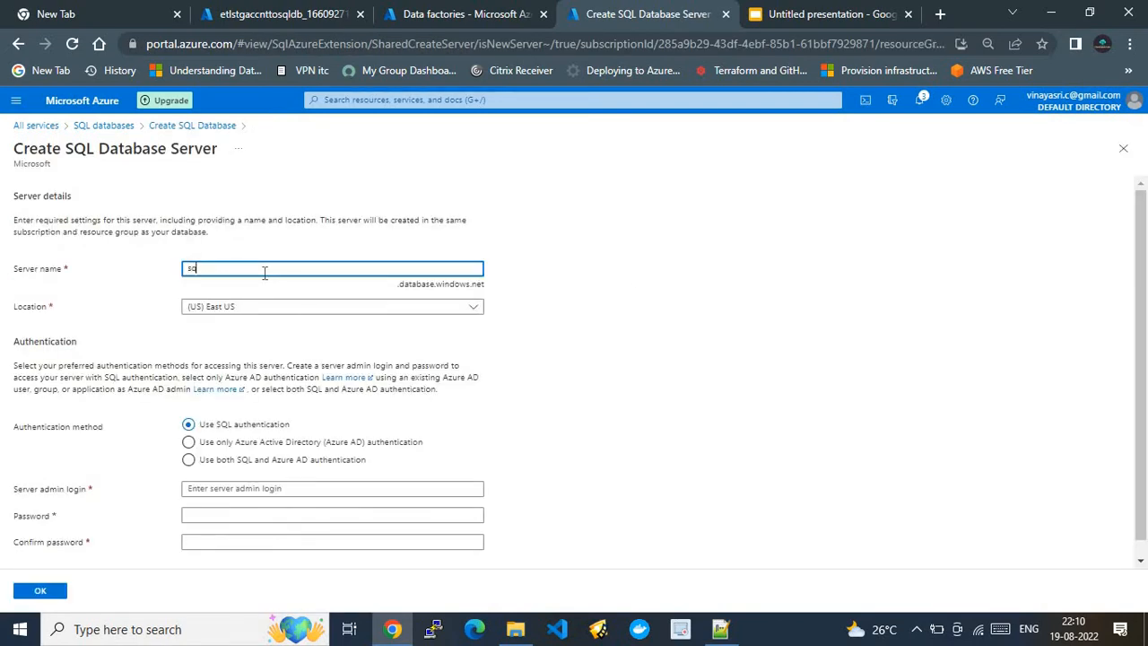
pyautogui.write('qld')
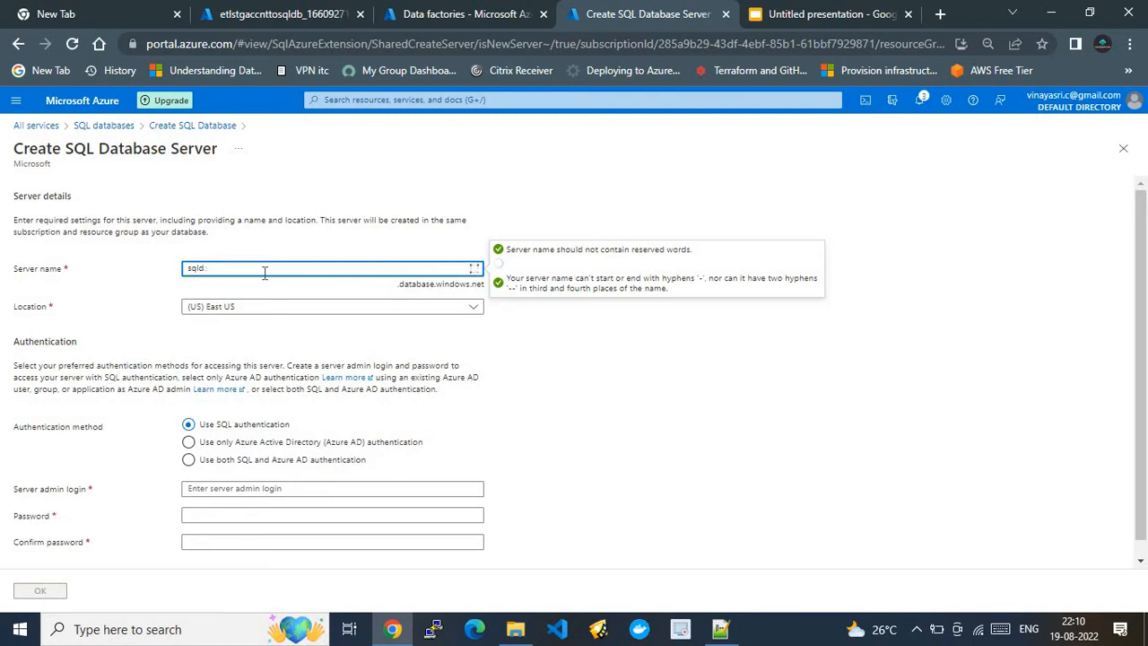
pyautogui.write('bserver')
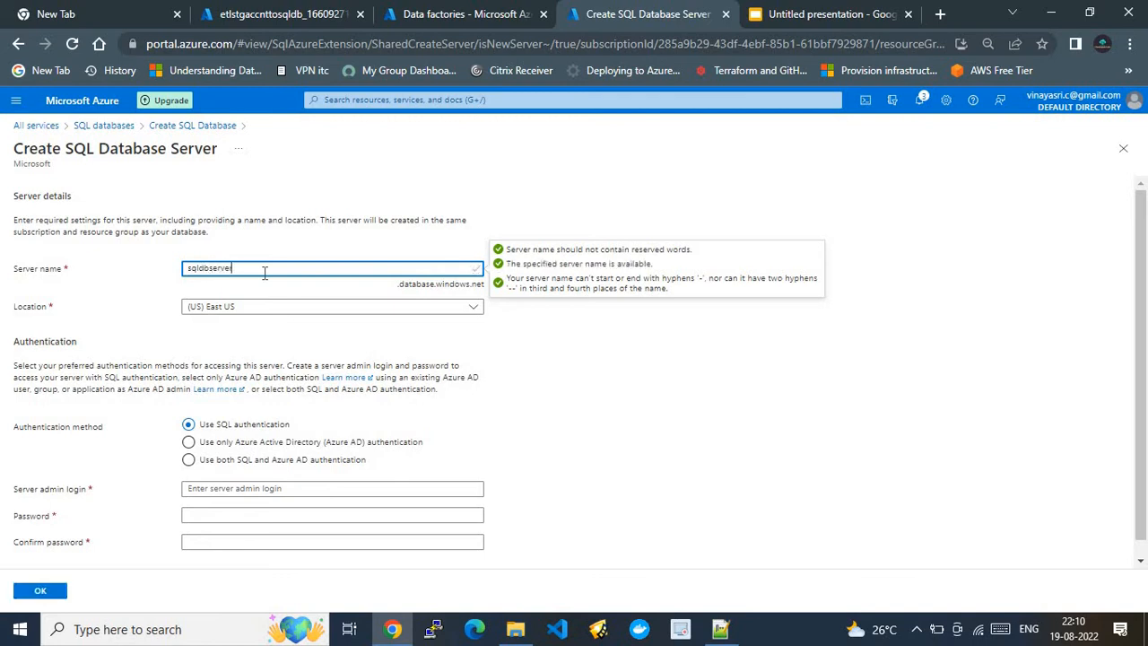
pyautogui.click(588, 375)
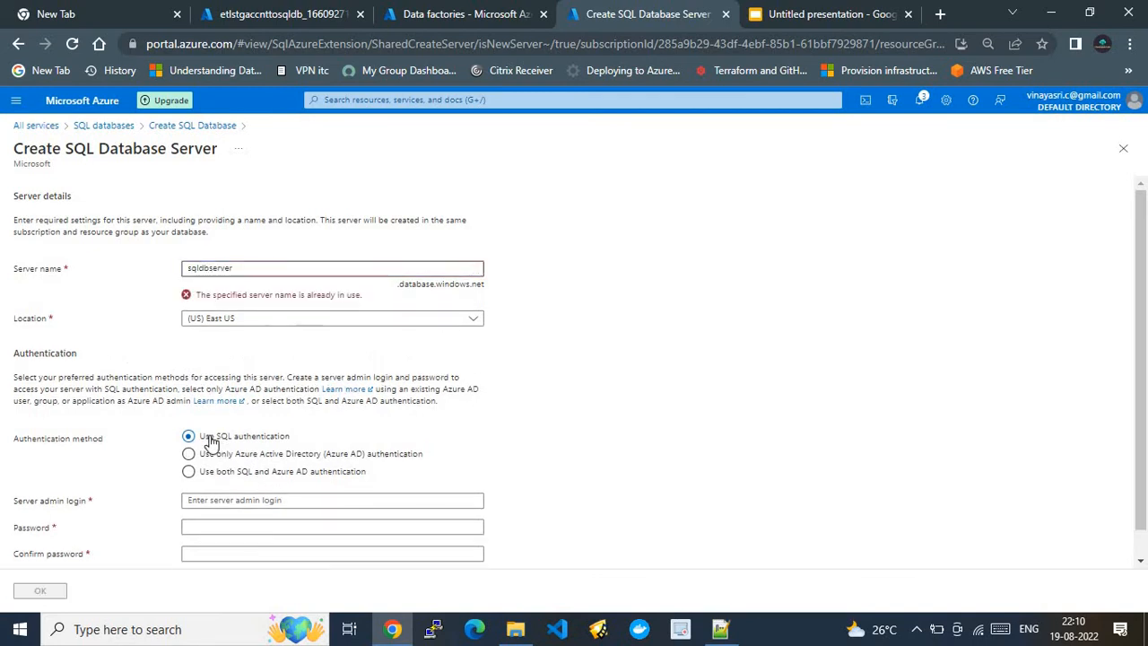
# Change the new server's name to stgtosqldbserver, keeping its East US location.
pyautogui.click(280, 270)
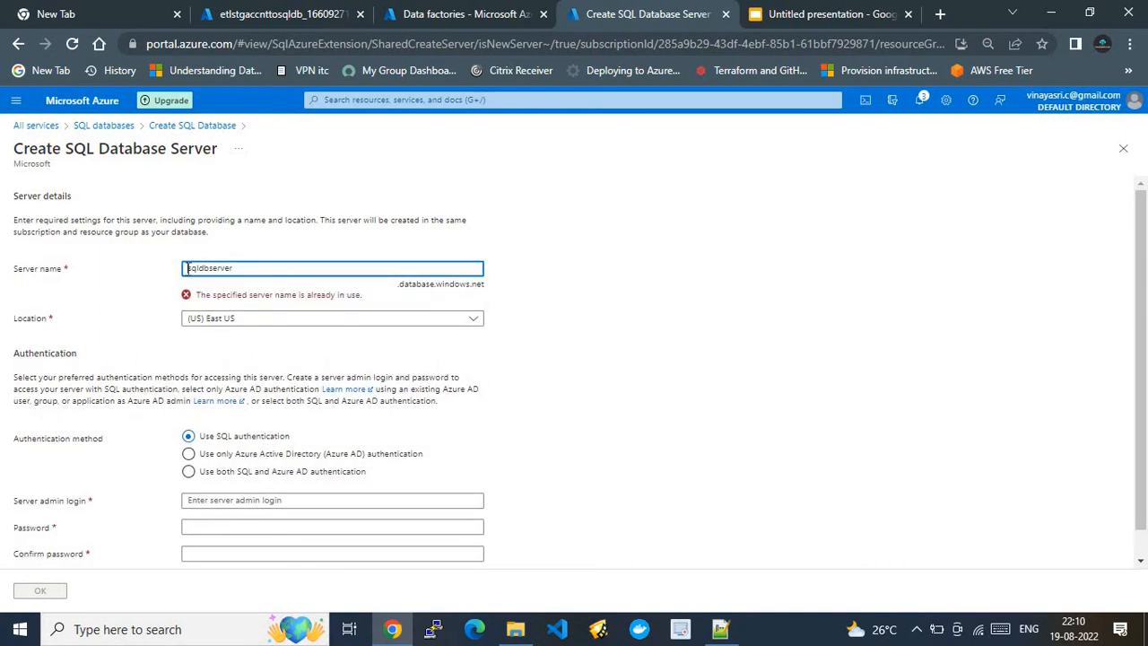
pyautogui.write('etl')
pyautogui.write('to')
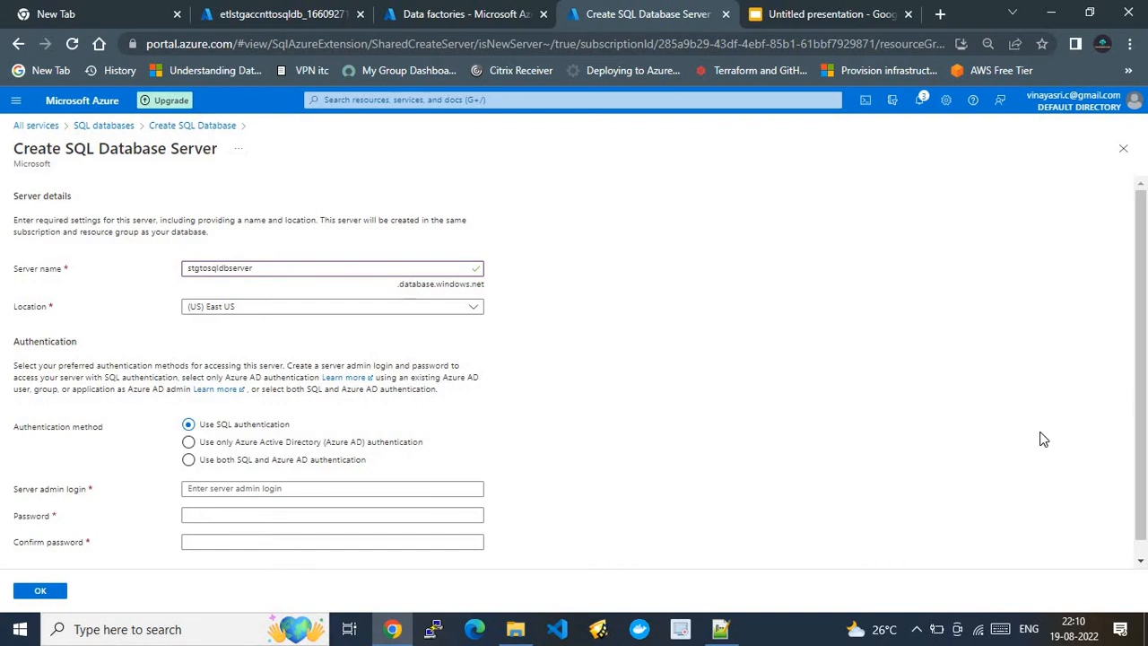
# Keep SQL authentication, copy User1 from the Notepad++ note and enter it as the server admin login.
pyautogui.scroll(-1, 1146, 375)
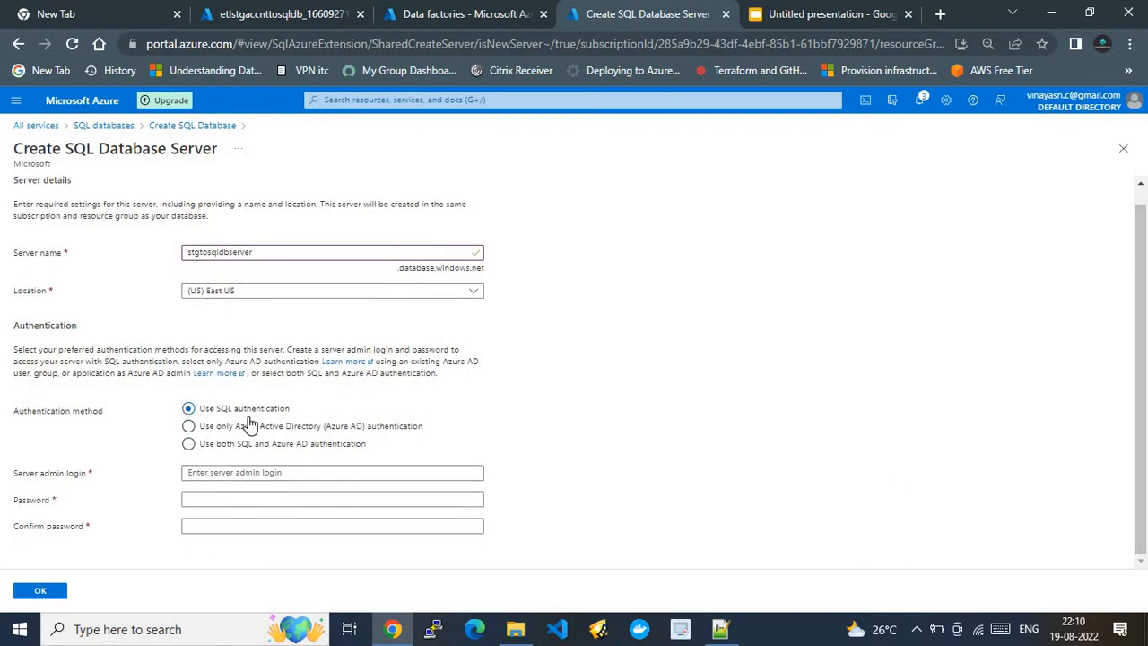
pyautogui.click(272, 473)
pyautogui.click(720, 628)
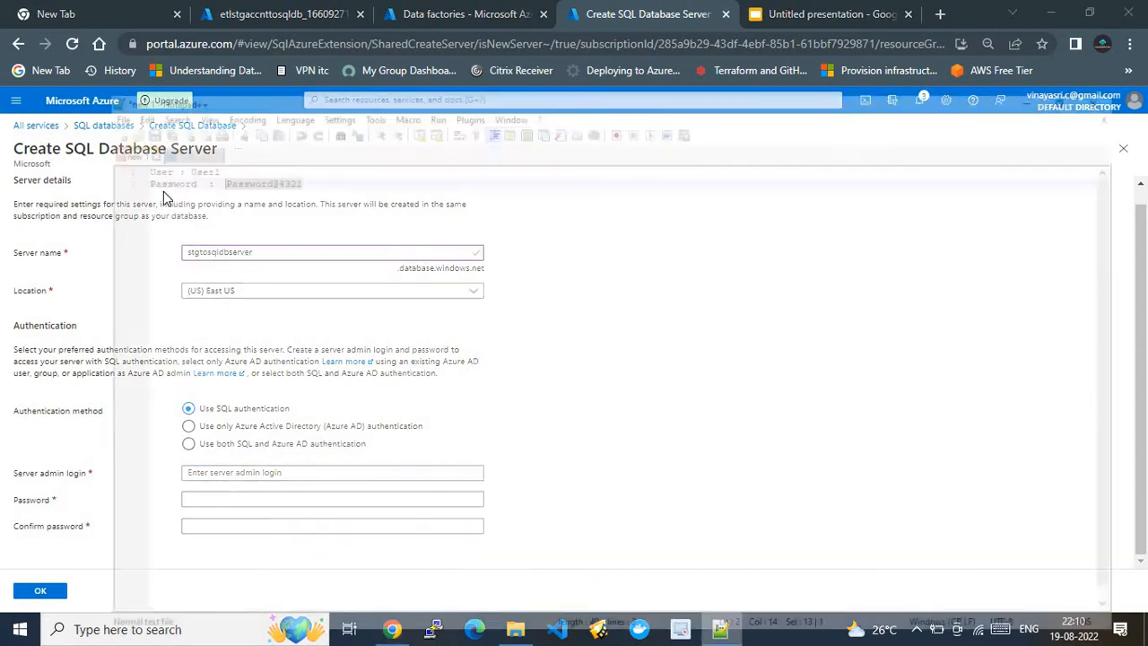
pyautogui.doubleClick(108, 87)
pyautogui.hotkey('ctrl', 'c')
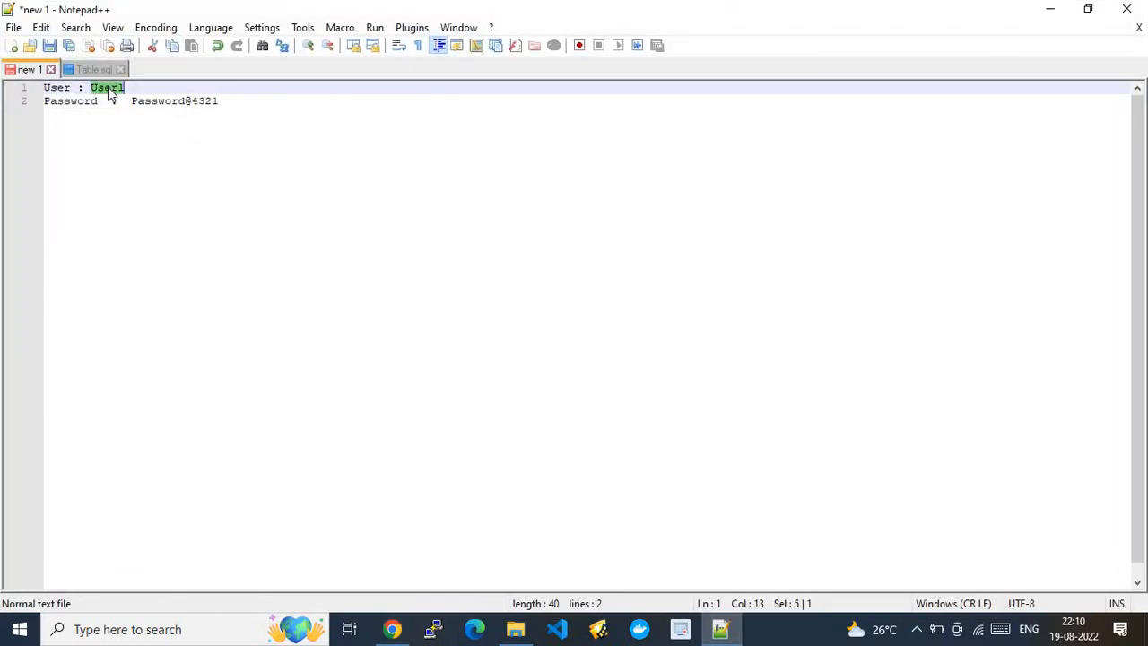
pyautogui.click(392, 629)
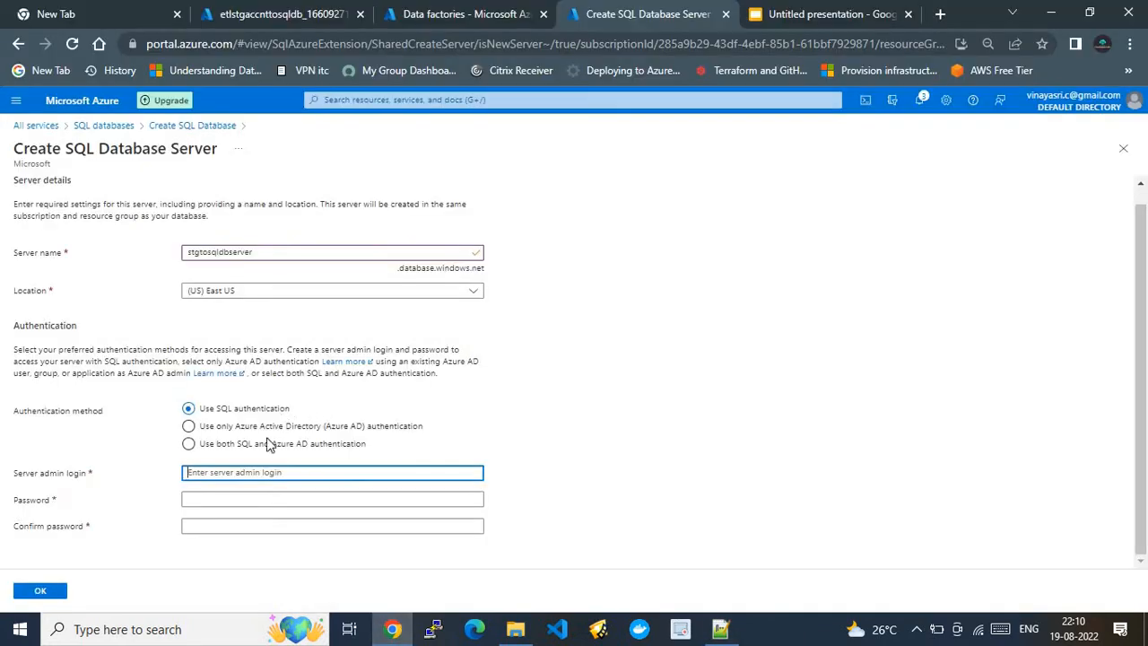
pyautogui.hotkey('ctrl', 'v')
# Copy the admin password from the Notepad++ note into the server's Password and Confirm password fields and accept the new server.
pyautogui.press('Tab')
pyautogui.click(716, 634)
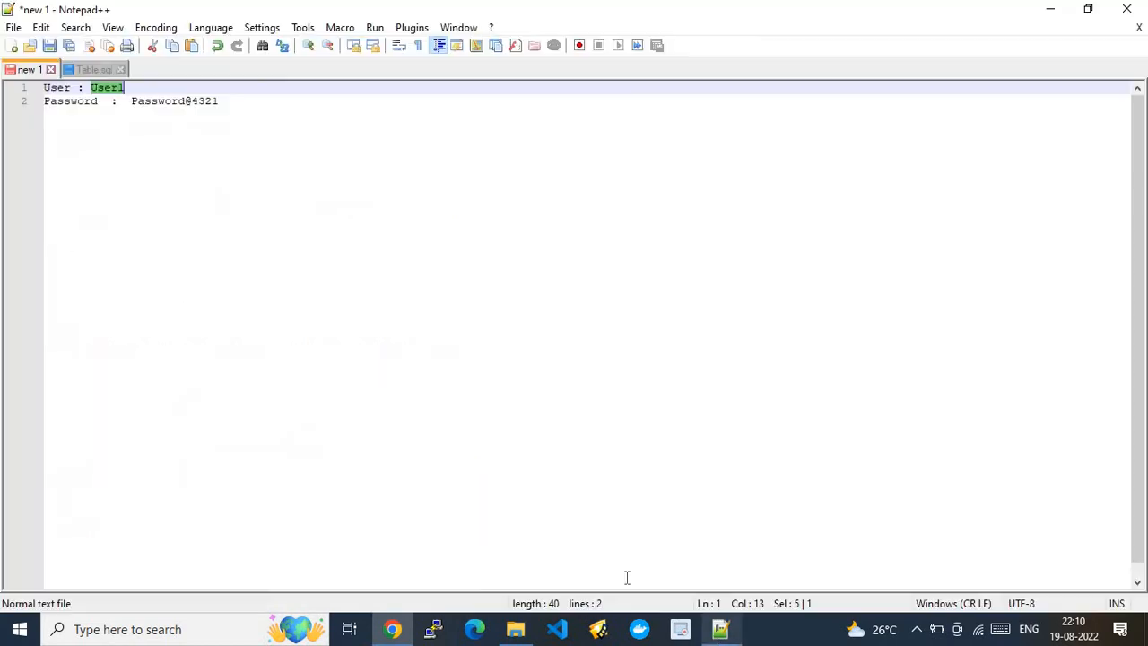
pyautogui.moveTo(218, 100); pyautogui.dragTo(129, 104)
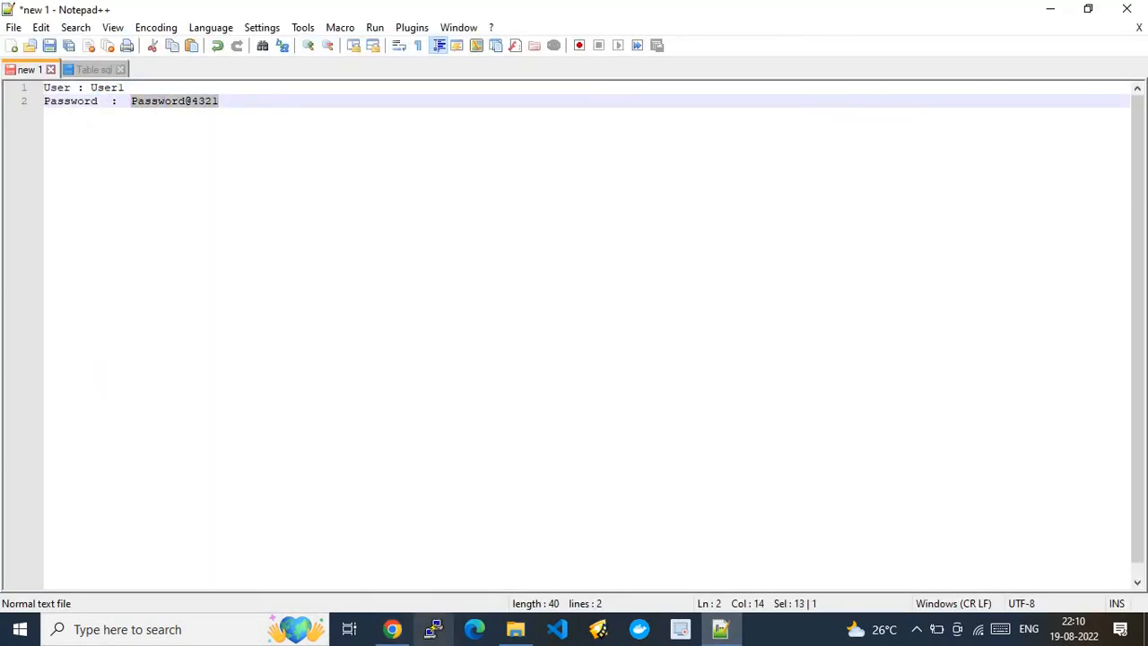
pyautogui.click(397, 632)
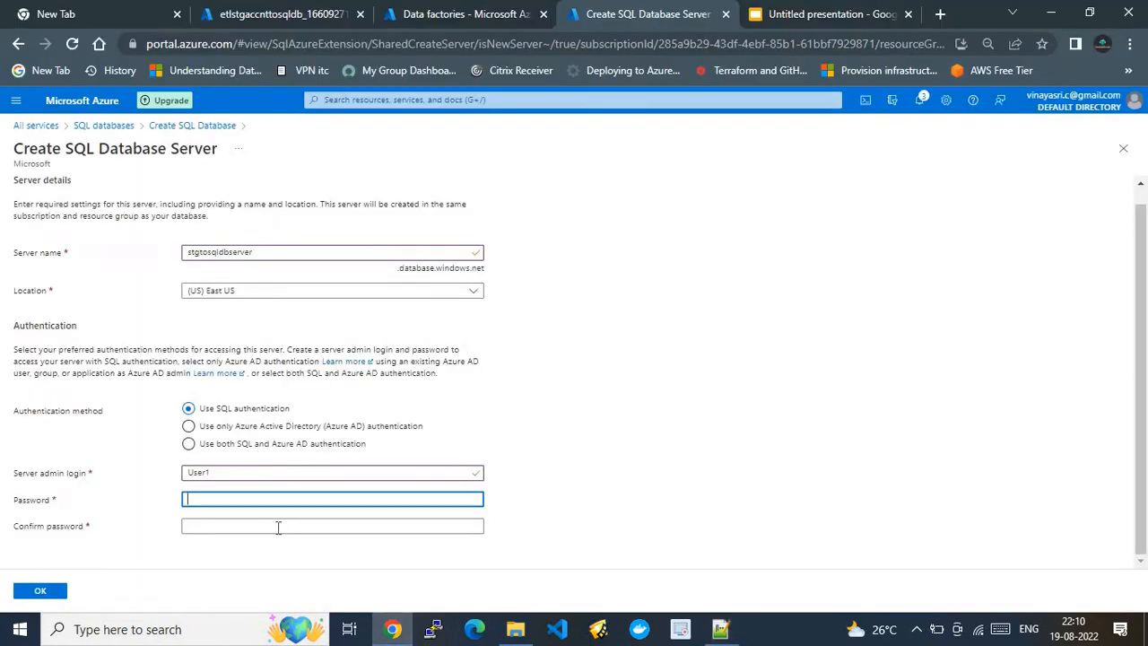
pyautogui.hotkey('ctrl', 'v')
pyautogui.click(244, 525)
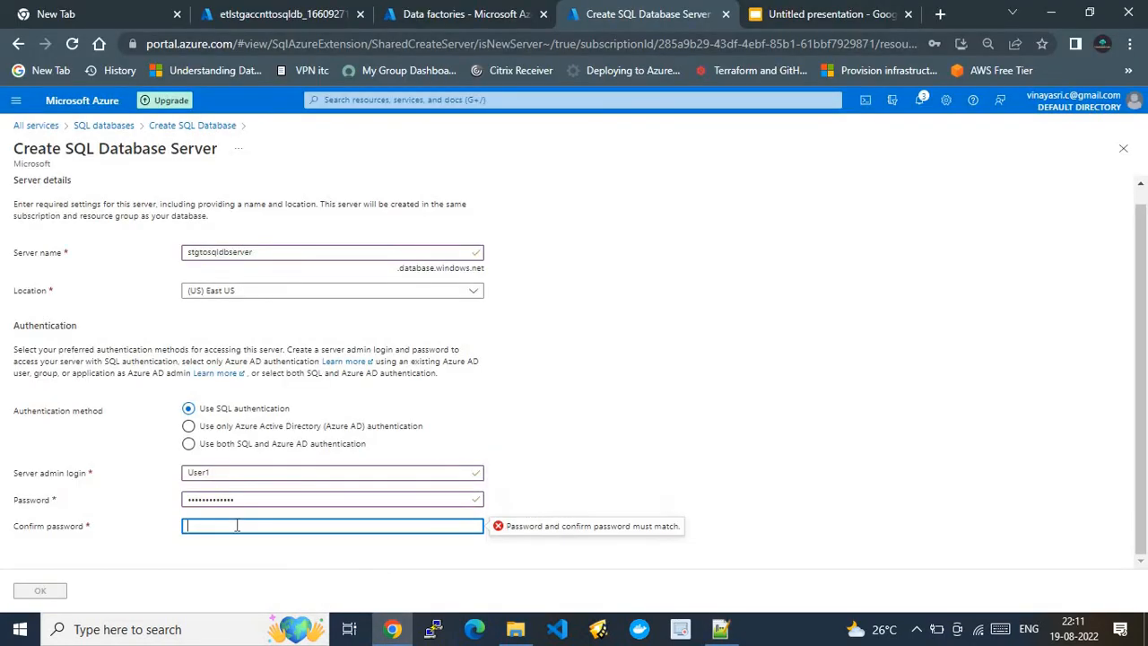
pyautogui.hotkey('ctrl', 'v')
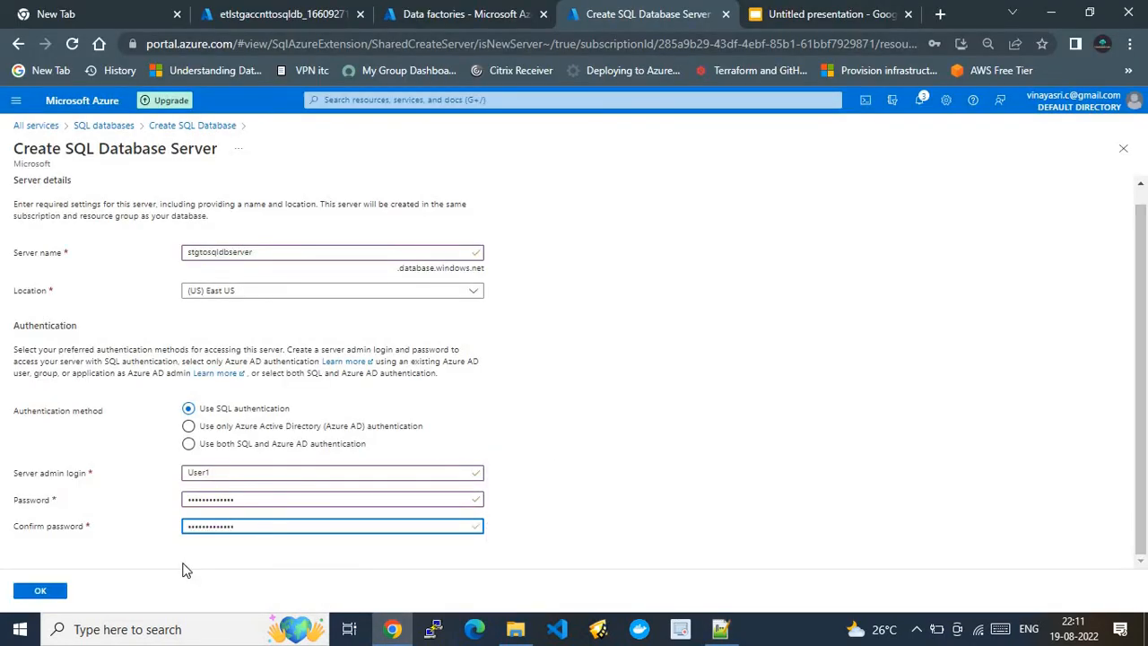
pyautogui.click(39, 592)
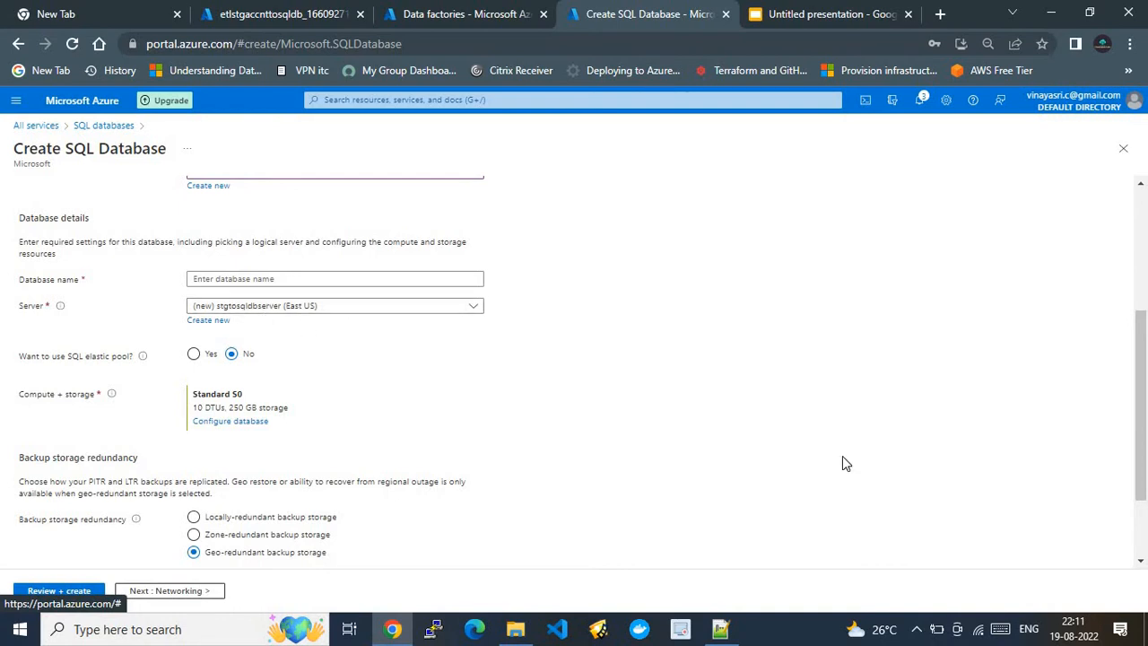
# Set the database's backup storage redundancy to locally-redundant backup storage.
pyautogui.moveTo(1145, 384); pyautogui.dragTo(1144, 438)
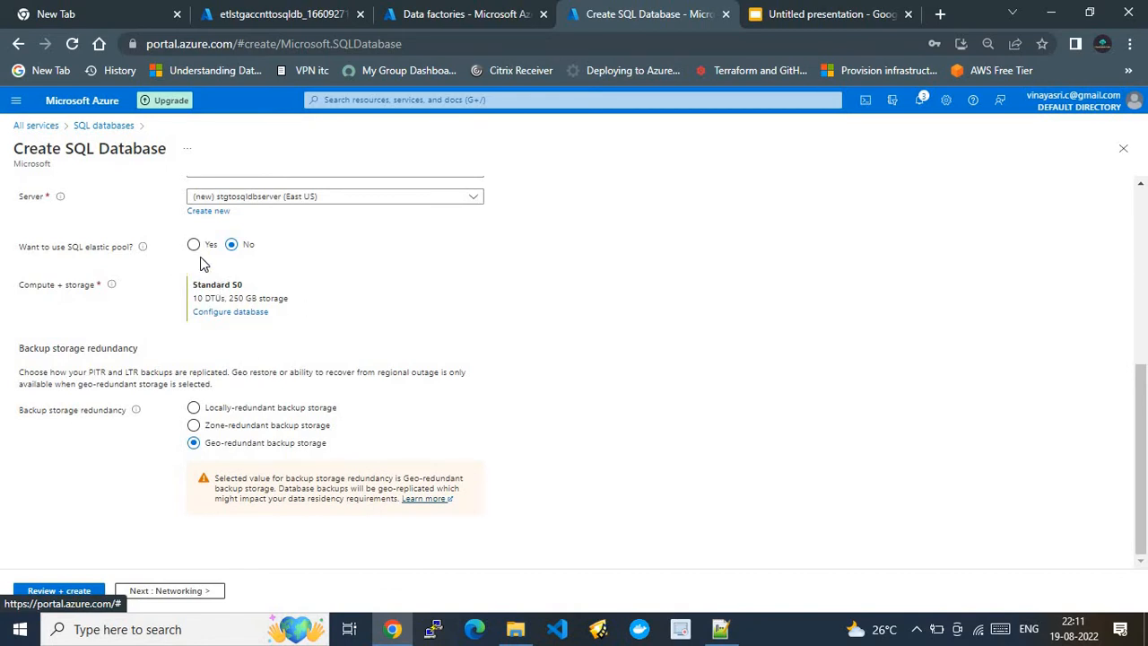
pyautogui.click(194, 409)
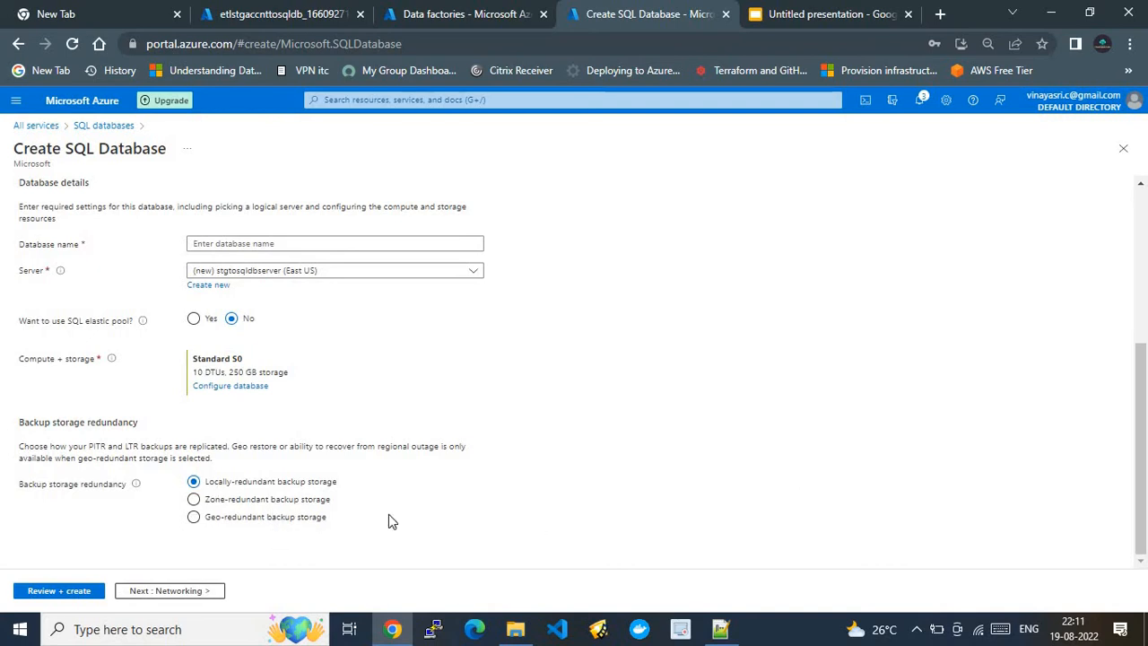
pyautogui.click(1143, 287)
pyautogui.moveTo(1144, 323); pyautogui.dragTo(1144, 457)
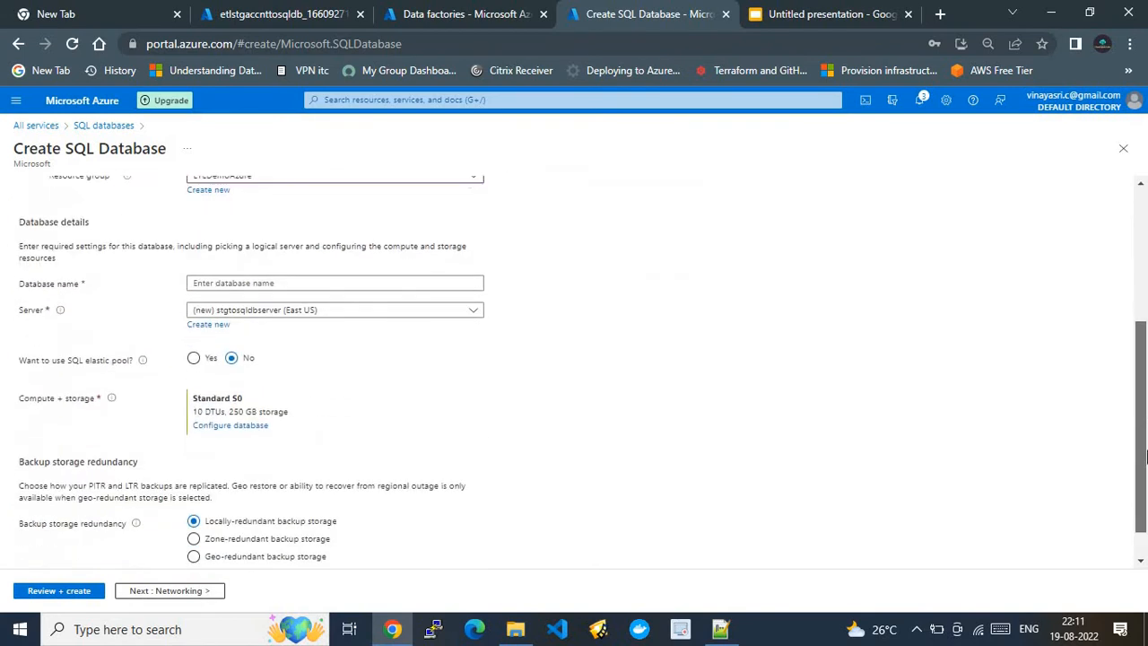
# Proceed to the networking settings and keep No access connectivity, the Default connection policy and TLS 1.2.
pyautogui.click(212, 593)
pyautogui.click(194, 493)
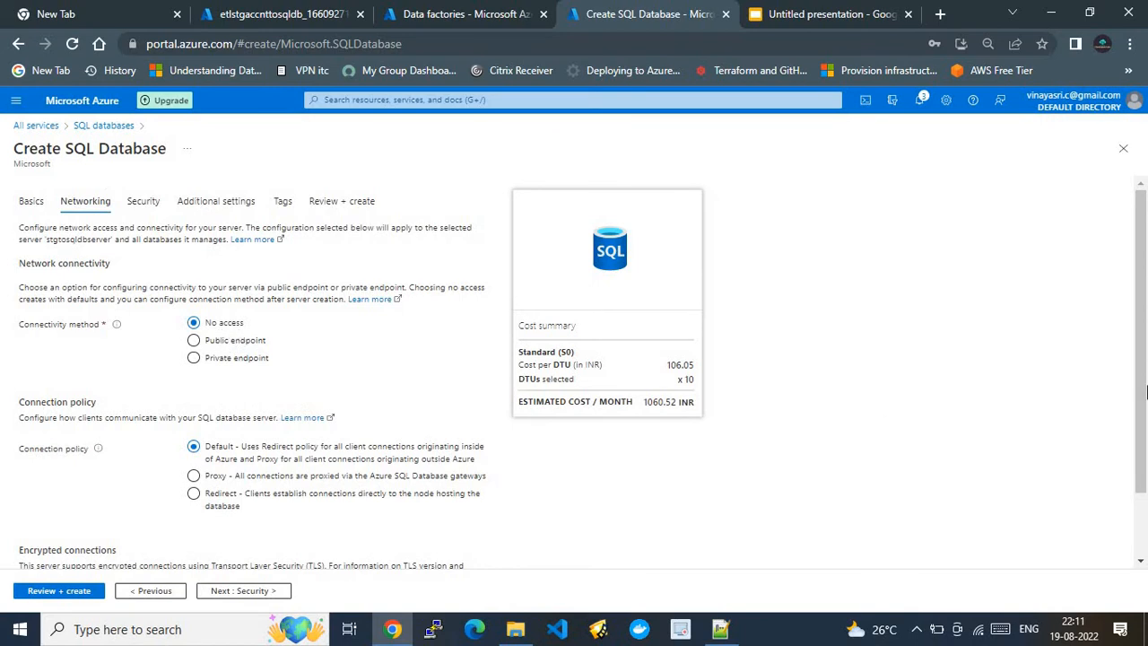
pyautogui.scroll(-1, 1144, 391)
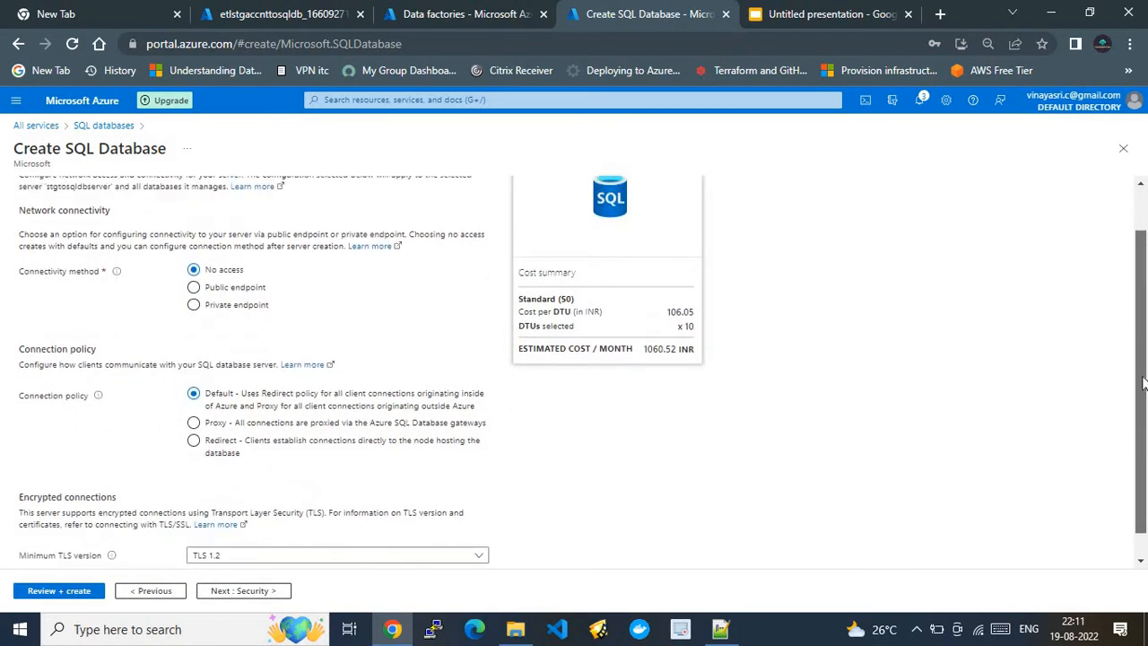
pyautogui.scroll(1, 1142, 384)
pyautogui.scroll(-2, 1144, 448)
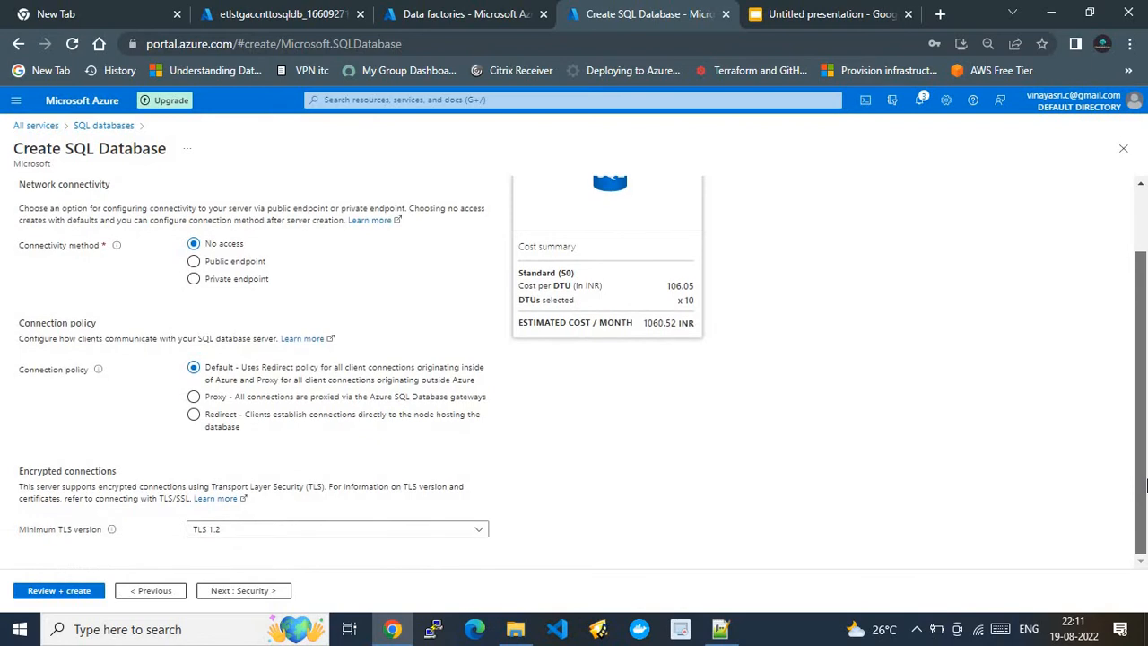
pyautogui.scroll(2, 1126, 329)
# Keep the default security, additional and tag settings, and check the configuration summary before creating the database.
pyautogui.click(234, 590)
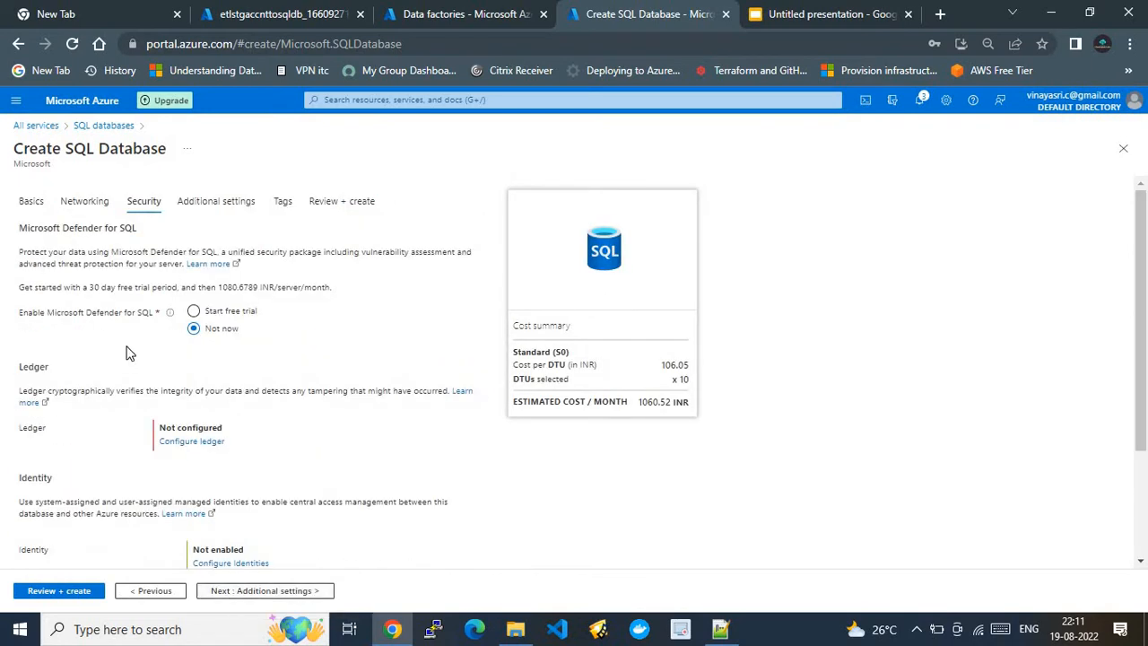
pyautogui.moveTo(1144, 381); pyautogui.dragTo(1145, 528)
pyautogui.scroll(2, 1139, 431)
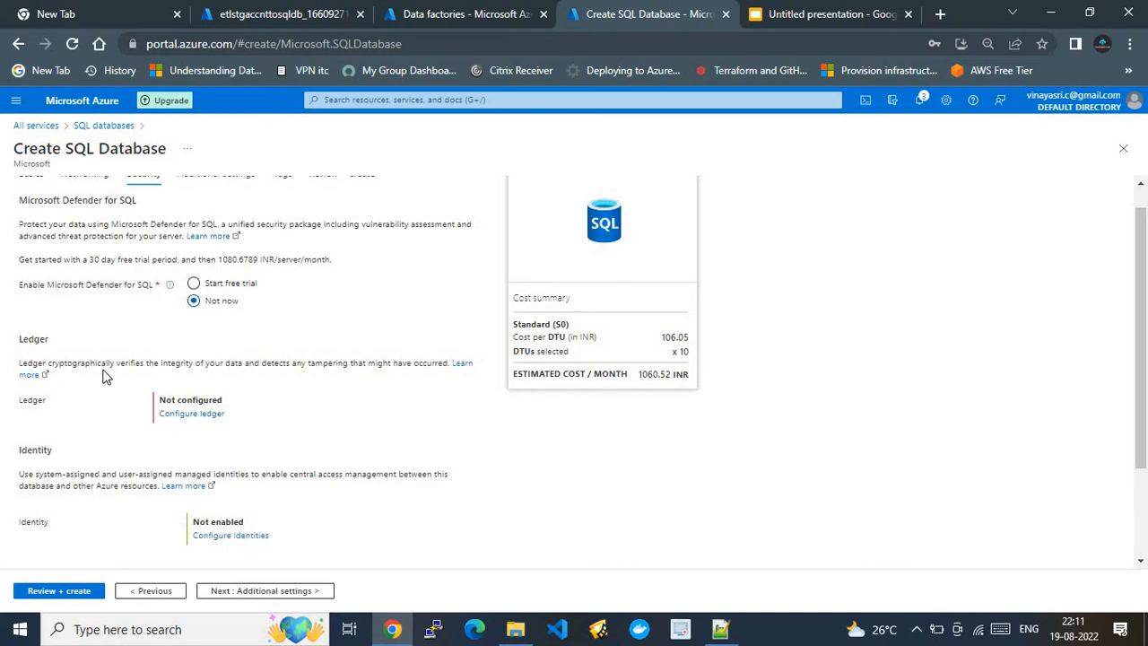
pyautogui.click(240, 592)
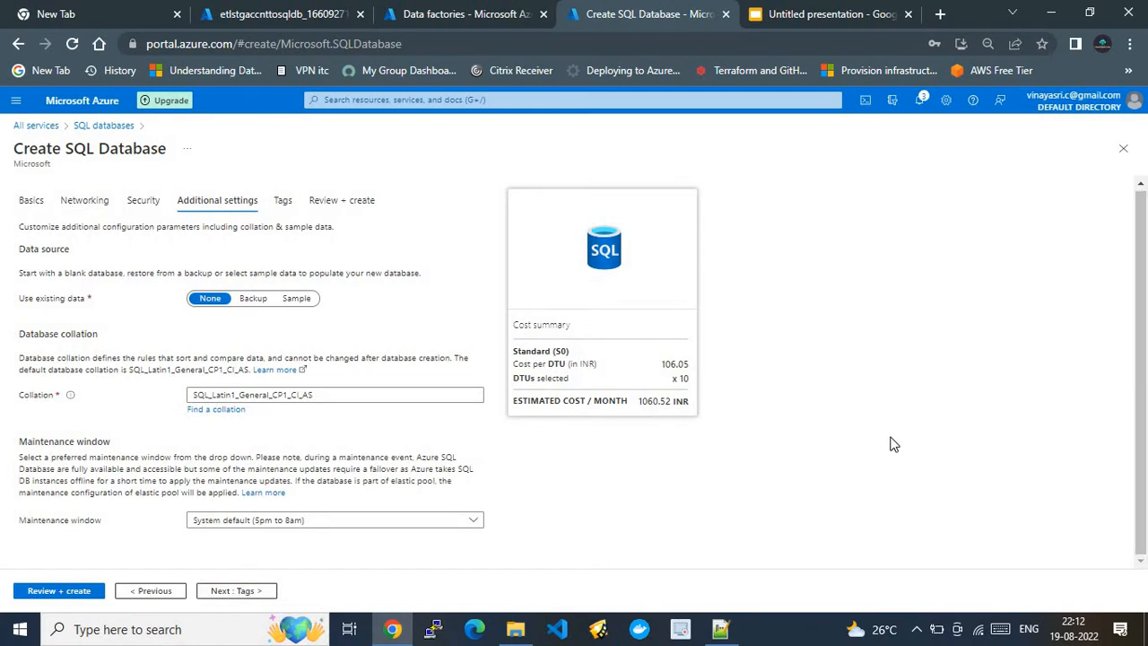
pyautogui.click(231, 592)
pyautogui.click(233, 591)
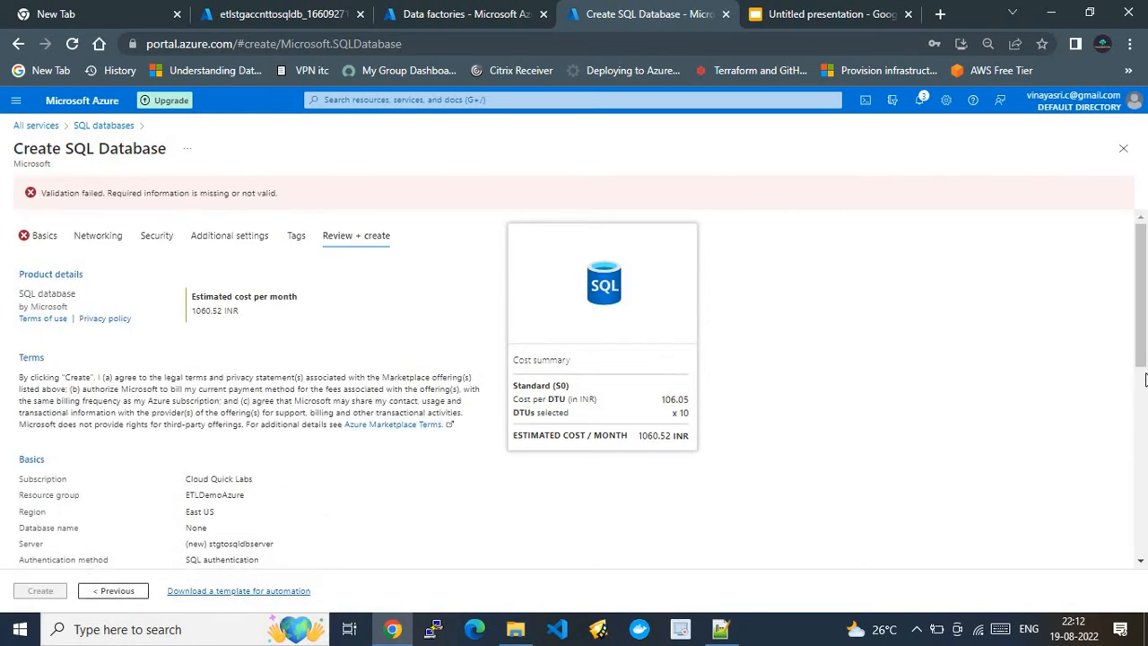
pyautogui.moveTo(1141, 356); pyautogui.dragTo(1147, 610)
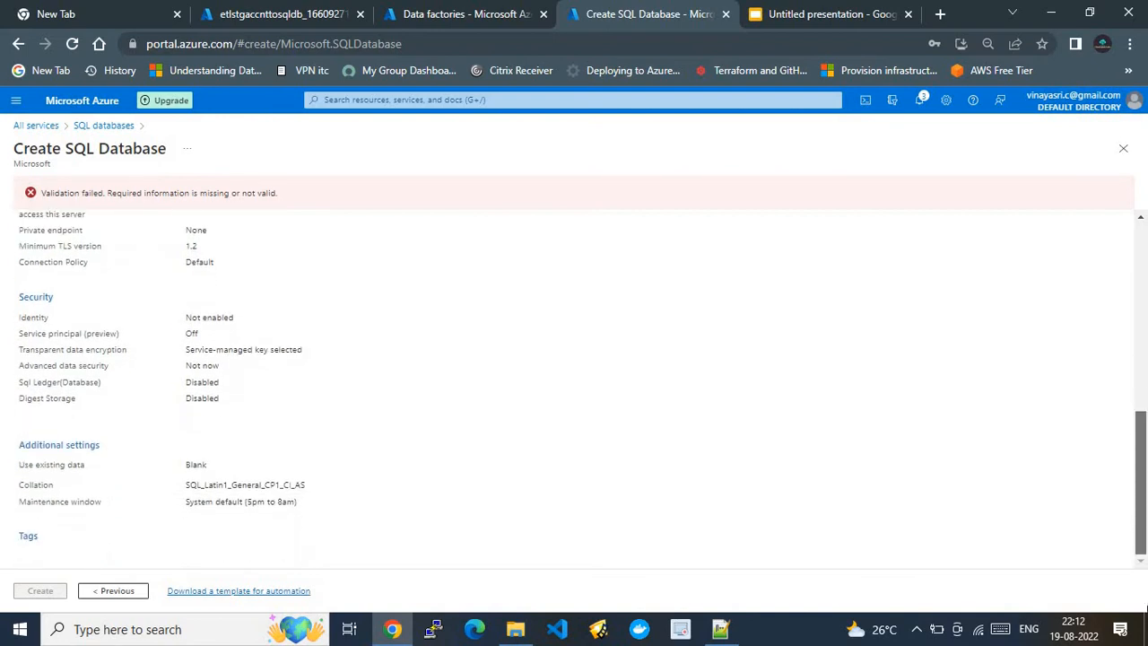
pyautogui.moveTo(1147, 162); pyautogui.dragTo(1146, 161)
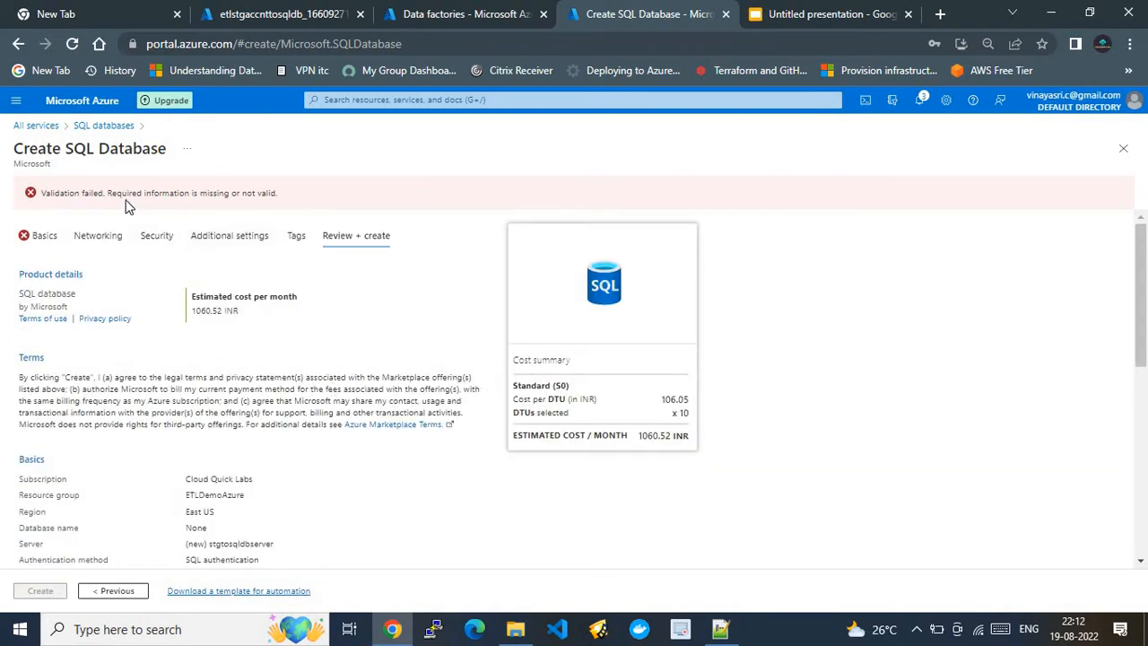
# Return to the database's basic settings and name the database ETLStgToSQLDB.
pyautogui.click(109, 591)
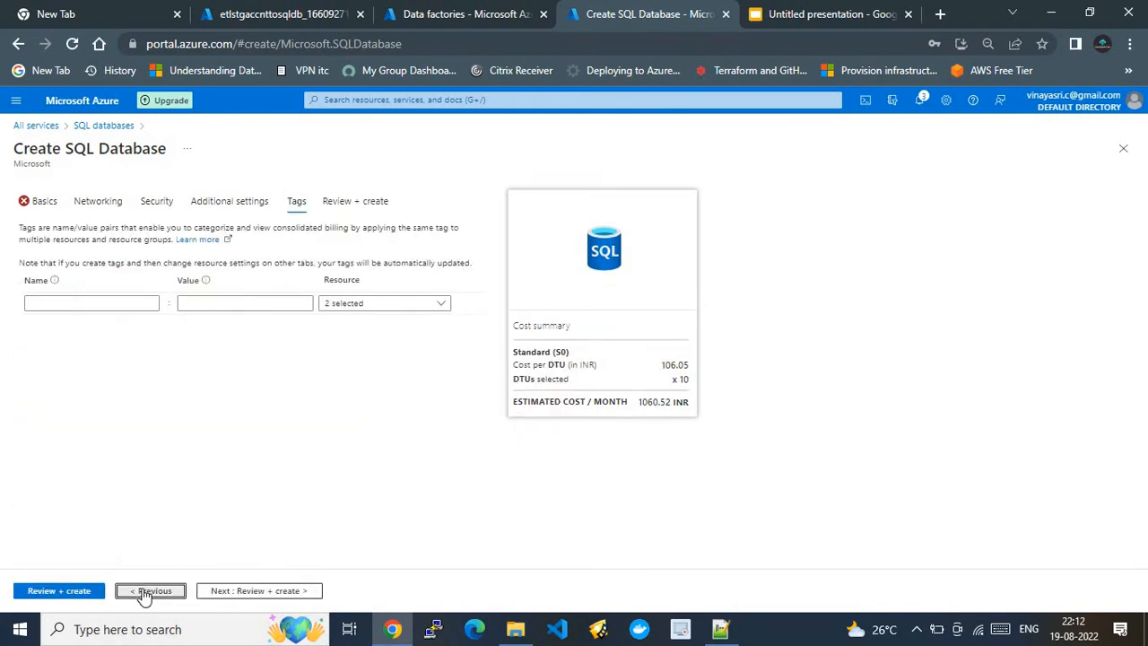
pyautogui.click(146, 591)
pyautogui.click(145, 592)
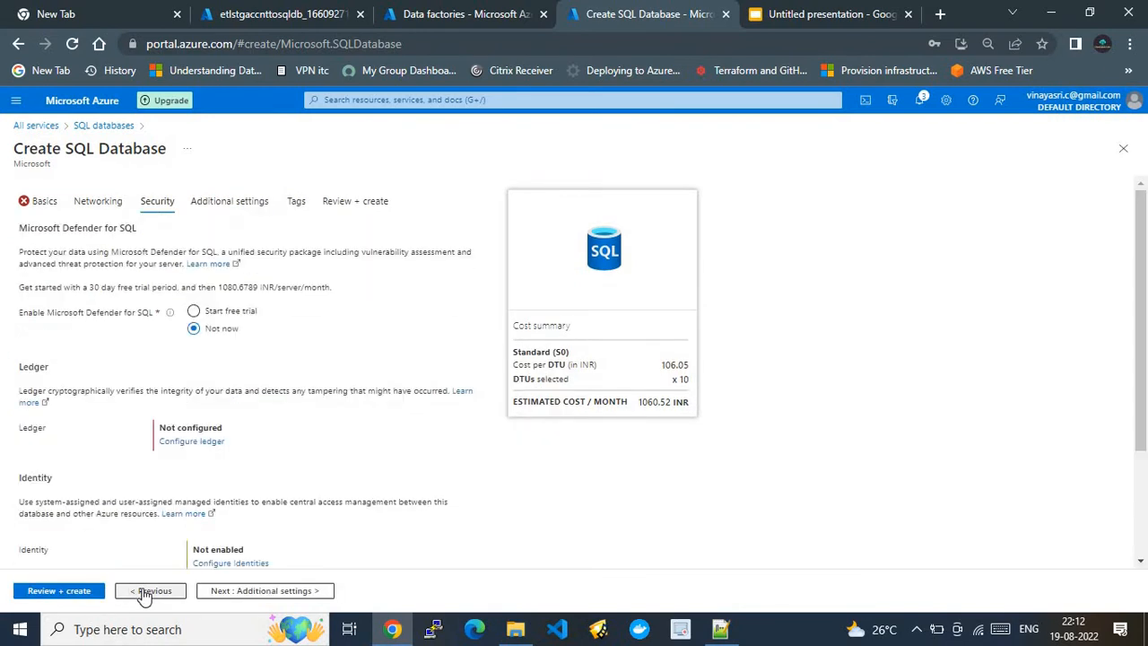
pyautogui.click(145, 593)
pyautogui.click(146, 592)
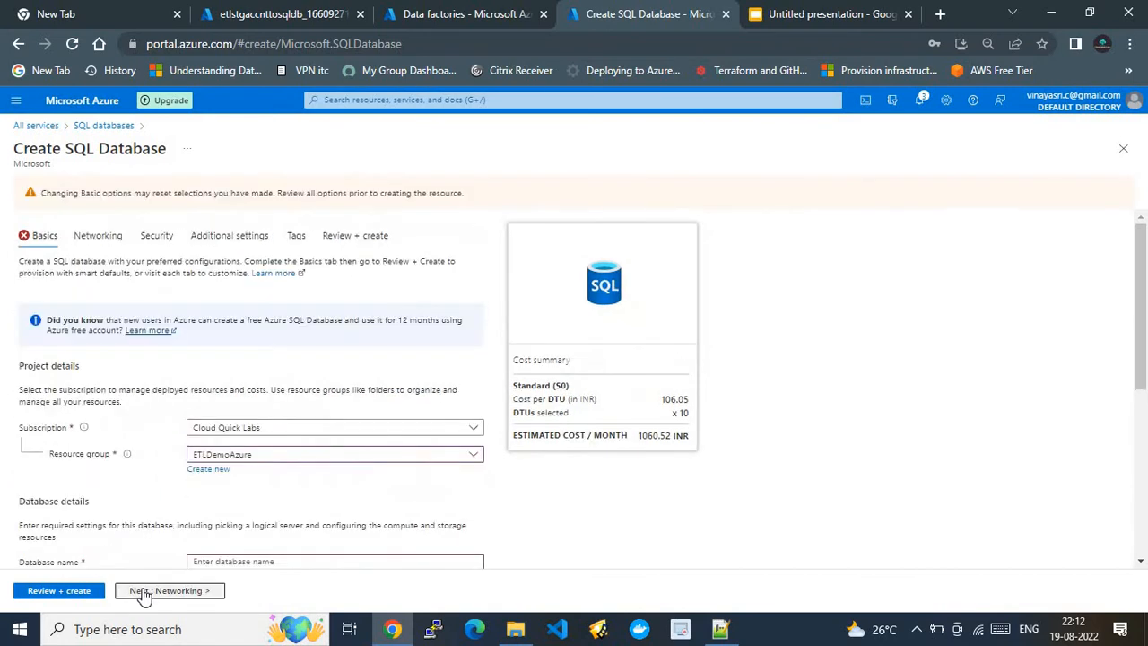
pyautogui.scroll(-2, 1141, 446)
pyautogui.scroll(-2, 1141, 446)
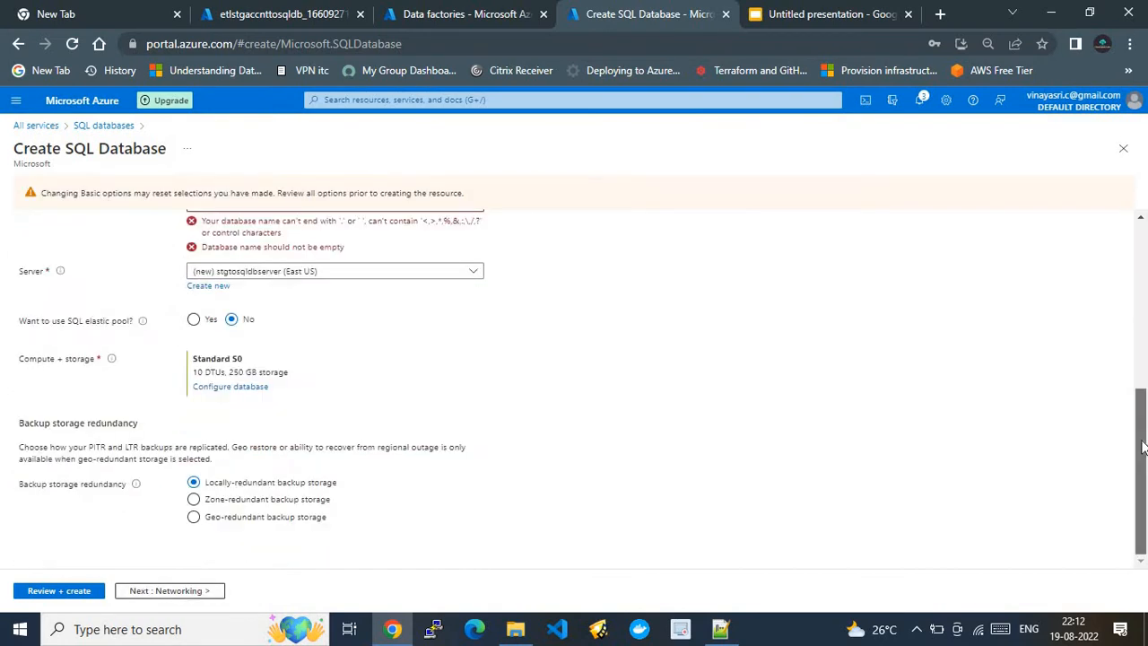
pyautogui.scroll(2, 1141, 410)
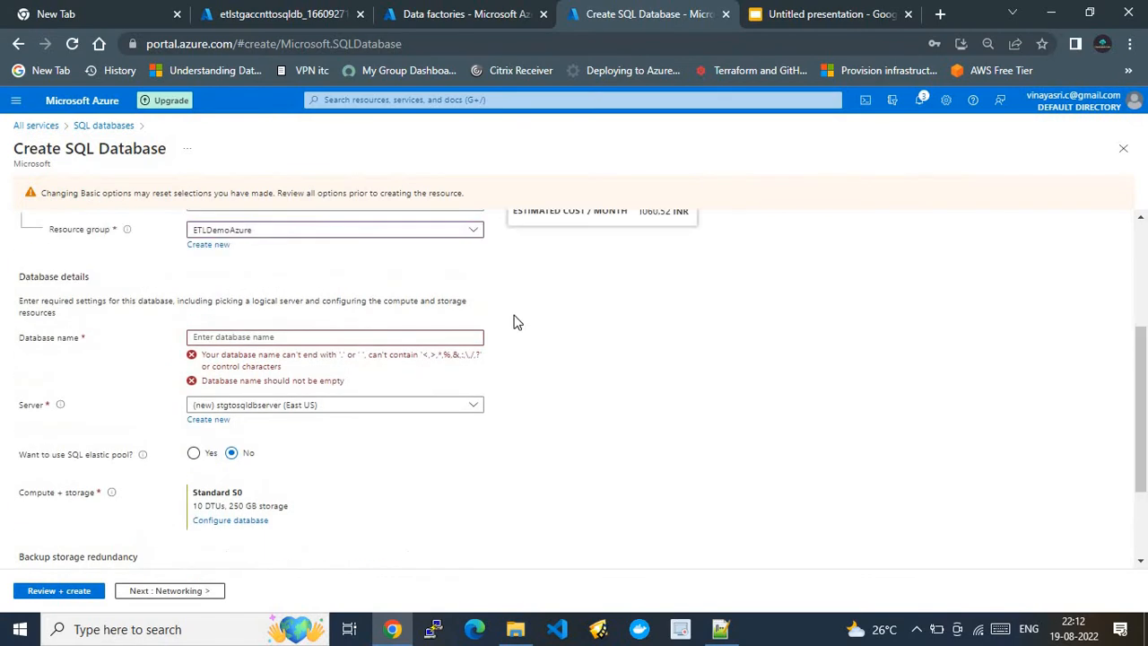
pyautogui.click(226, 337)
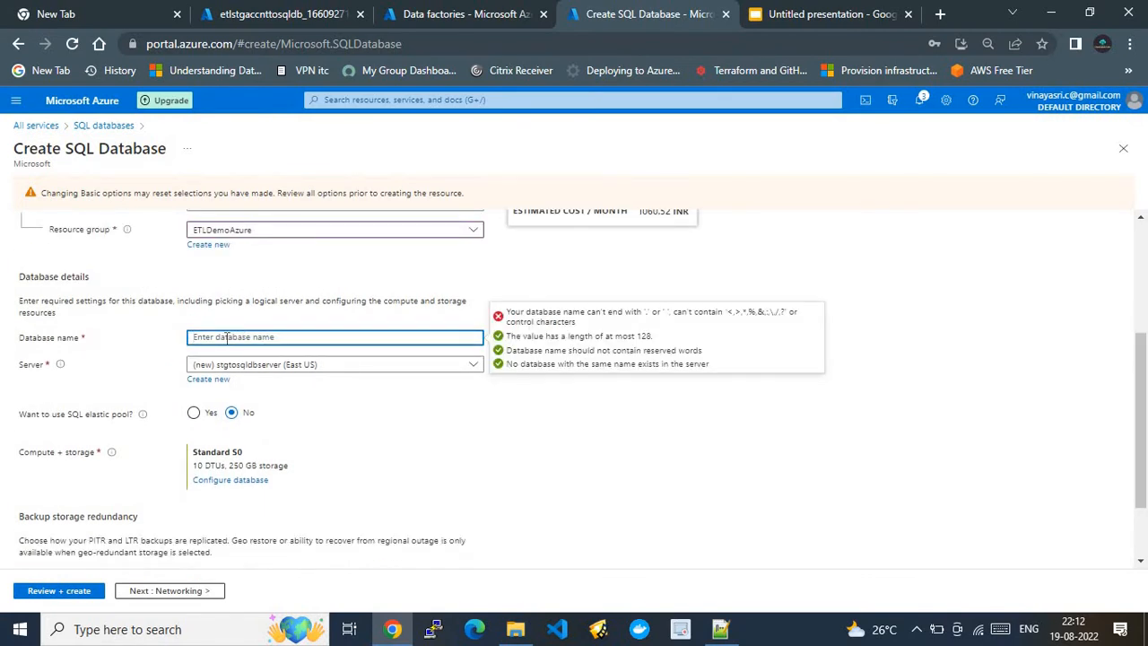
pyautogui.write('ETLStgToSQLDB')
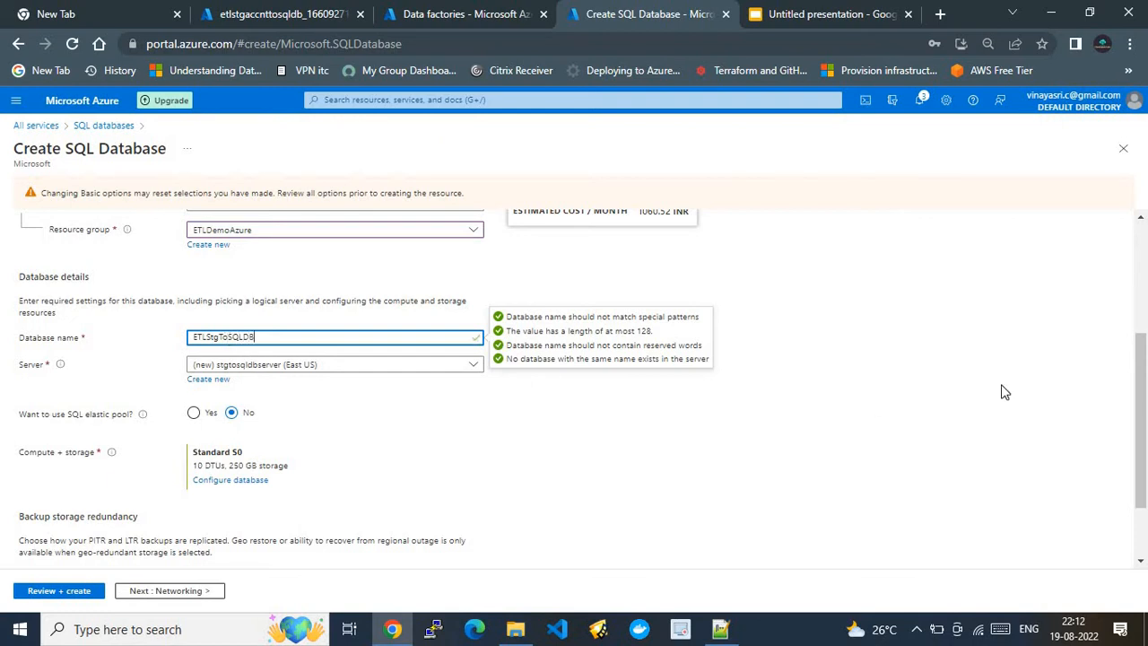
pyautogui.scroll(-1, 906, 431)
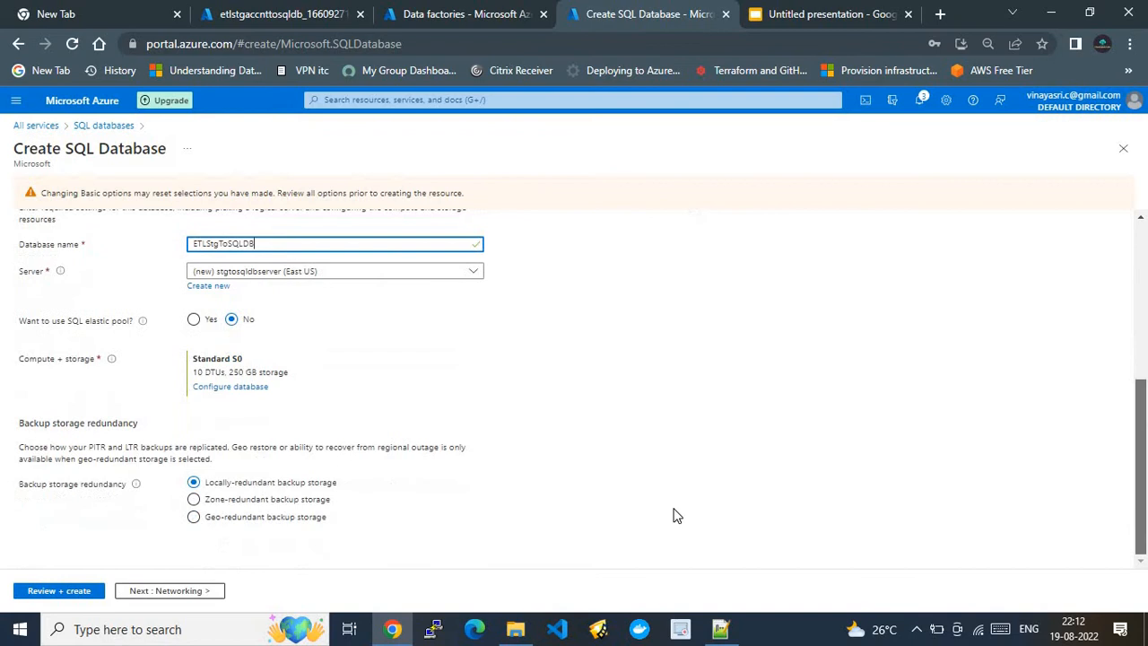
# Proceed to the final review, keeping the default networking, security, additional and tag settings for the database.
pyautogui.click(188, 592)
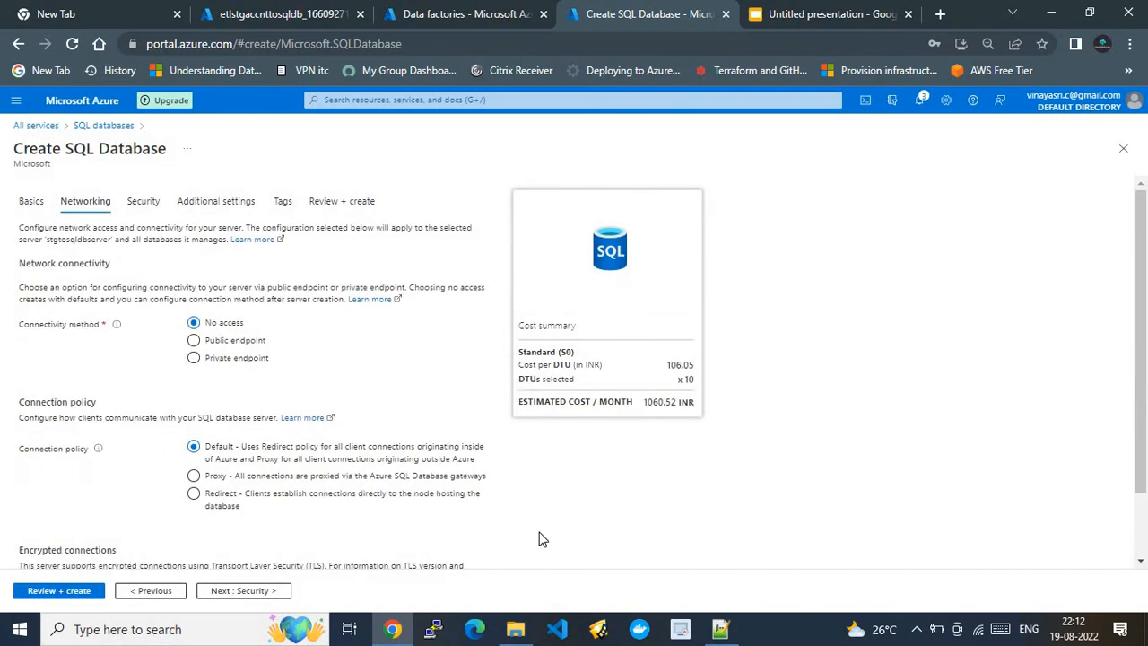
pyautogui.click(226, 593)
pyautogui.click(228, 593)
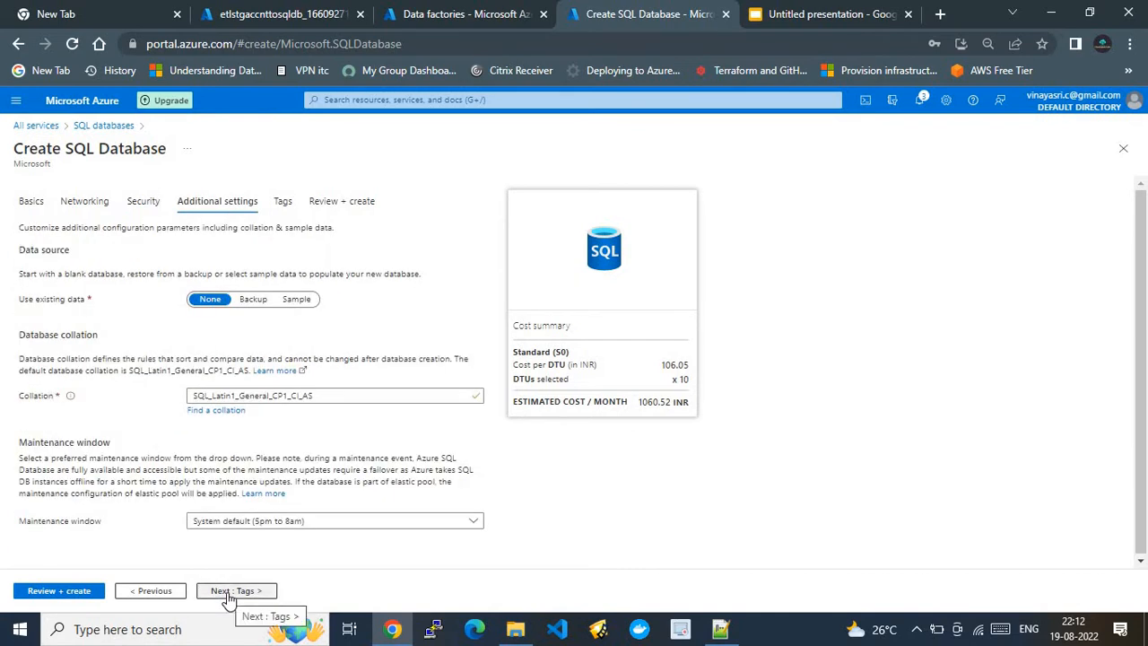
pyautogui.click(229, 594)
pyautogui.click(228, 594)
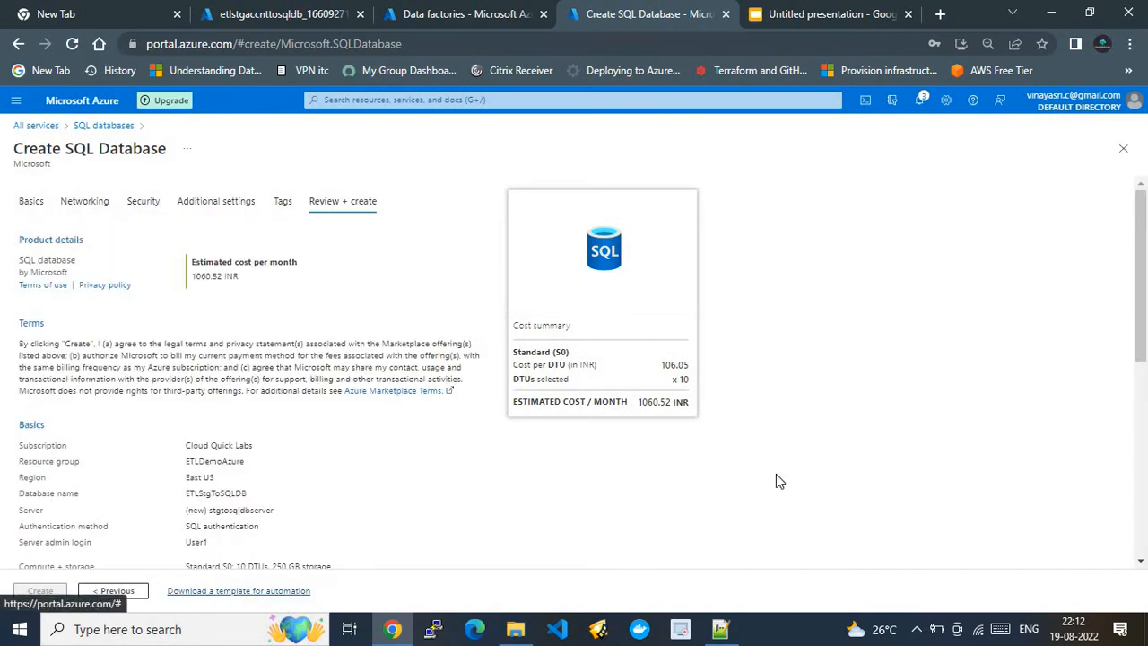
# Review the configuration summary and submit the creation of the SQL database with its new server.
pyautogui.click(1146, 455)
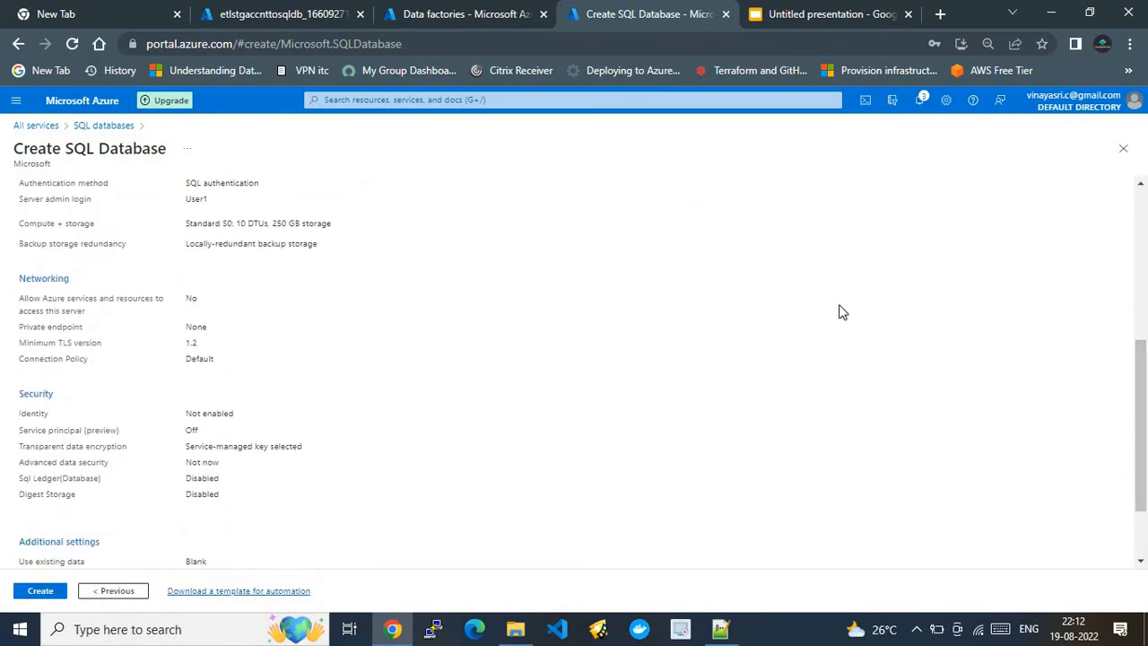
pyautogui.scroll(4, 1139, 420)
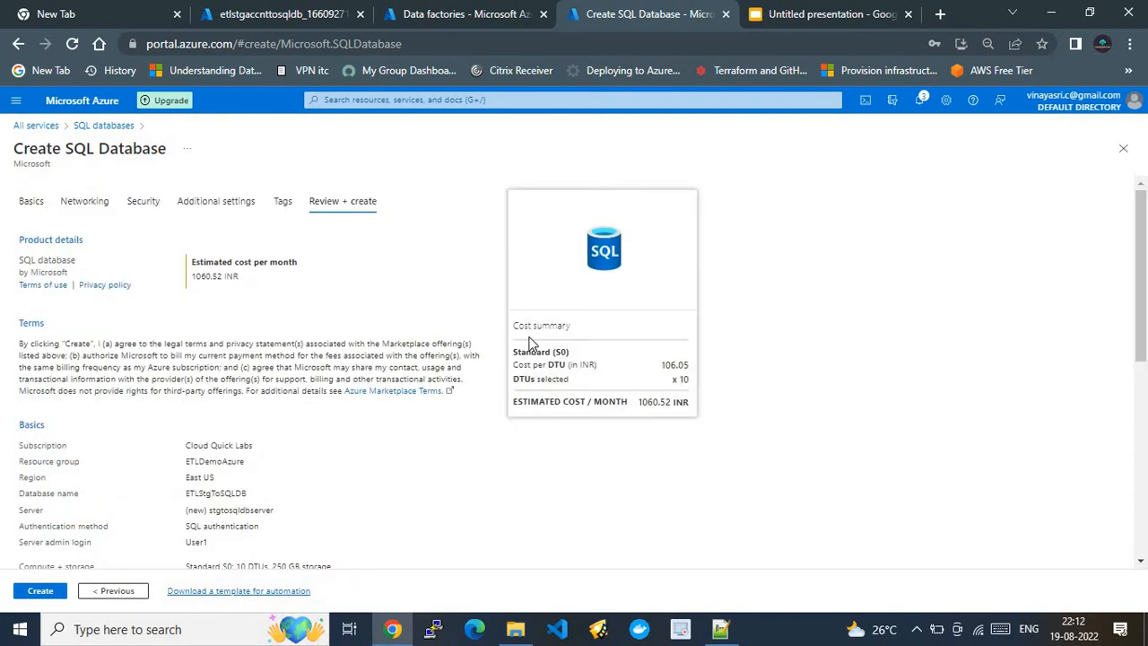
pyautogui.click(42, 596)
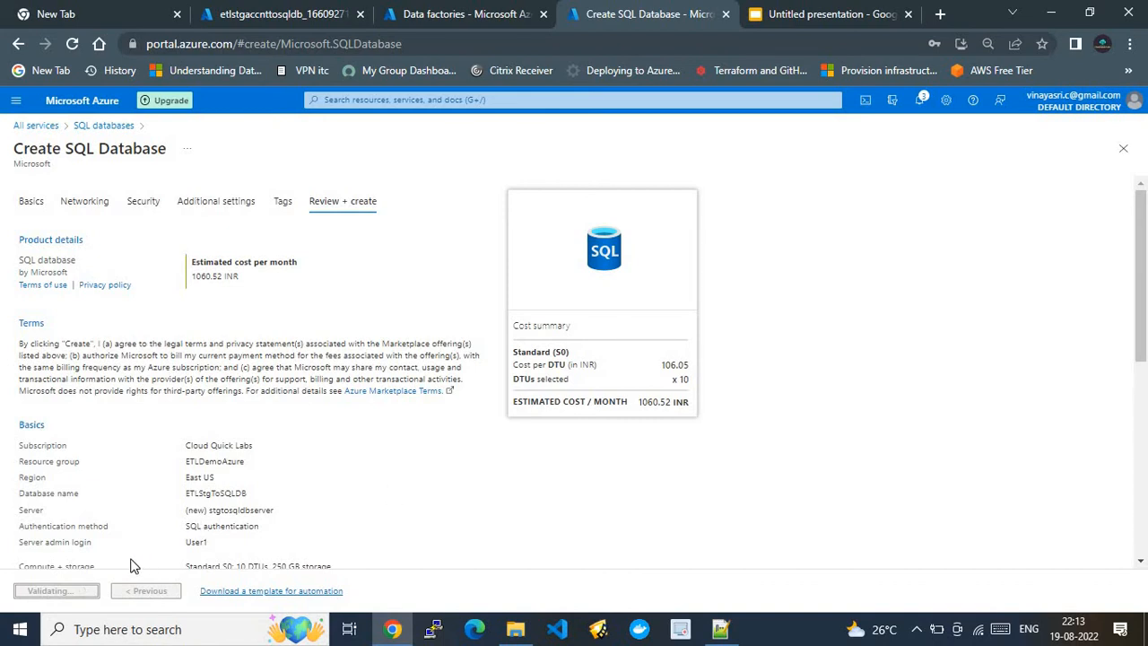
pyautogui.moveTo(1145, 231); pyautogui.dragTo(1146, 422)
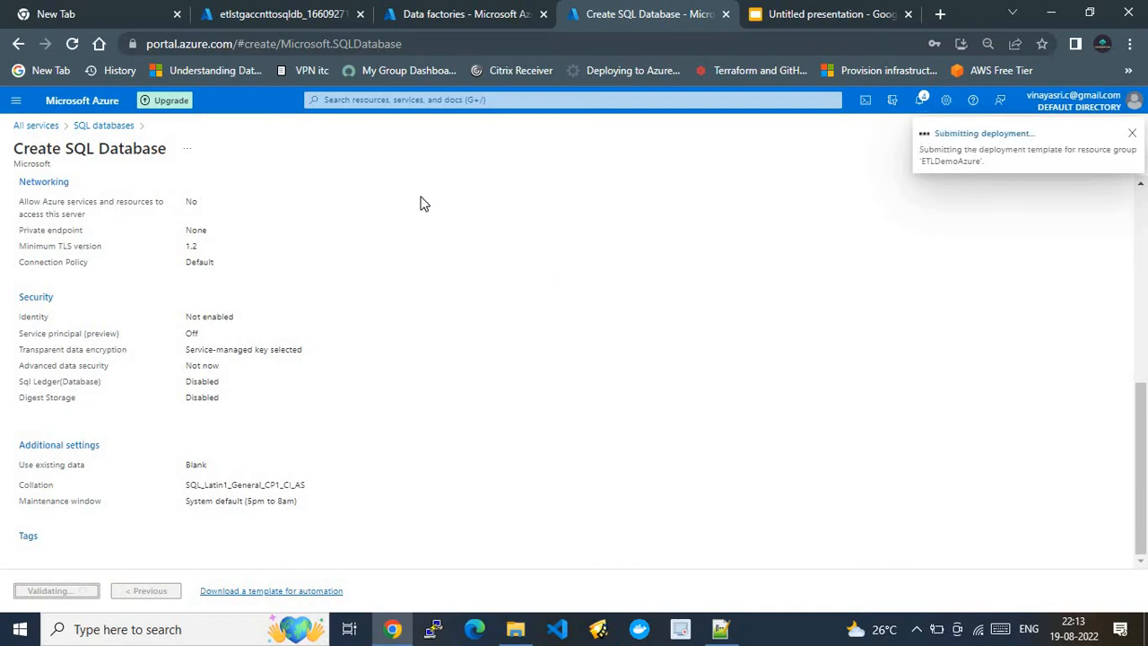
# Check the storage account and SQL database deployments, the Data factories page and the ETL architecture slide.
pyautogui.moveTo(291, 9)
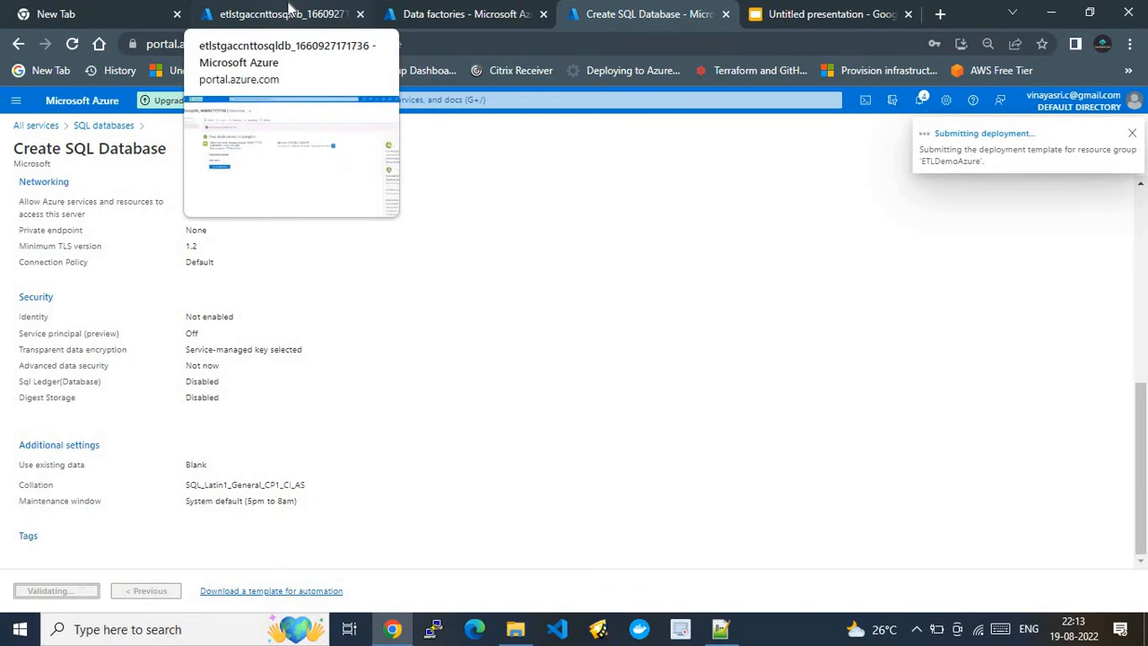
pyautogui.click(291, 9)
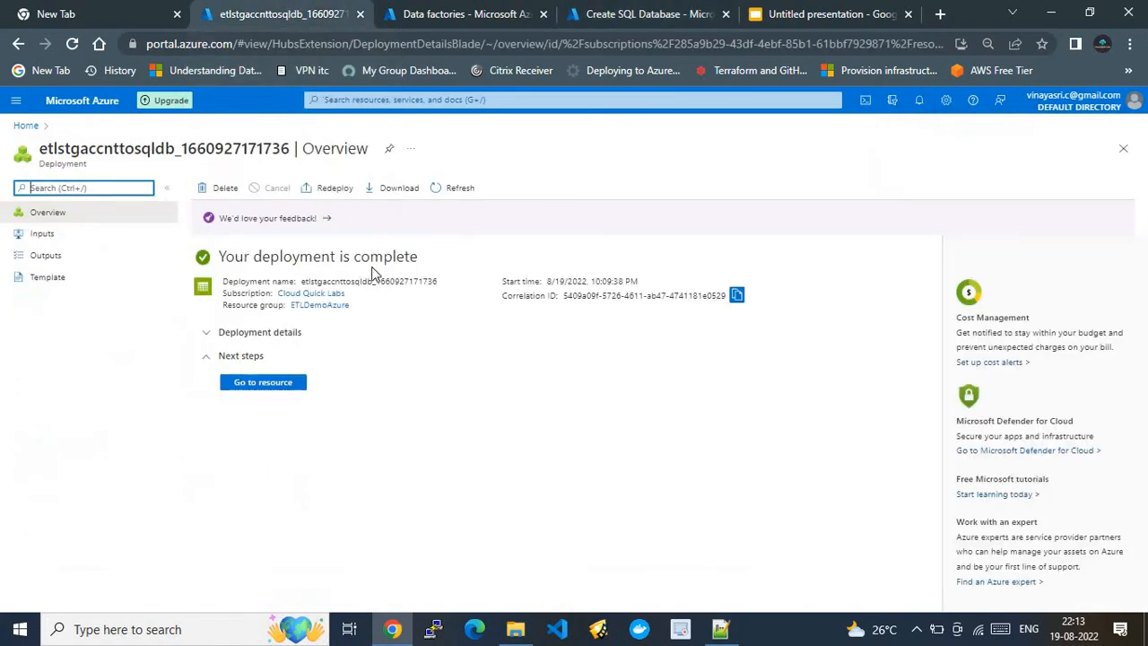
pyautogui.click(457, 16)
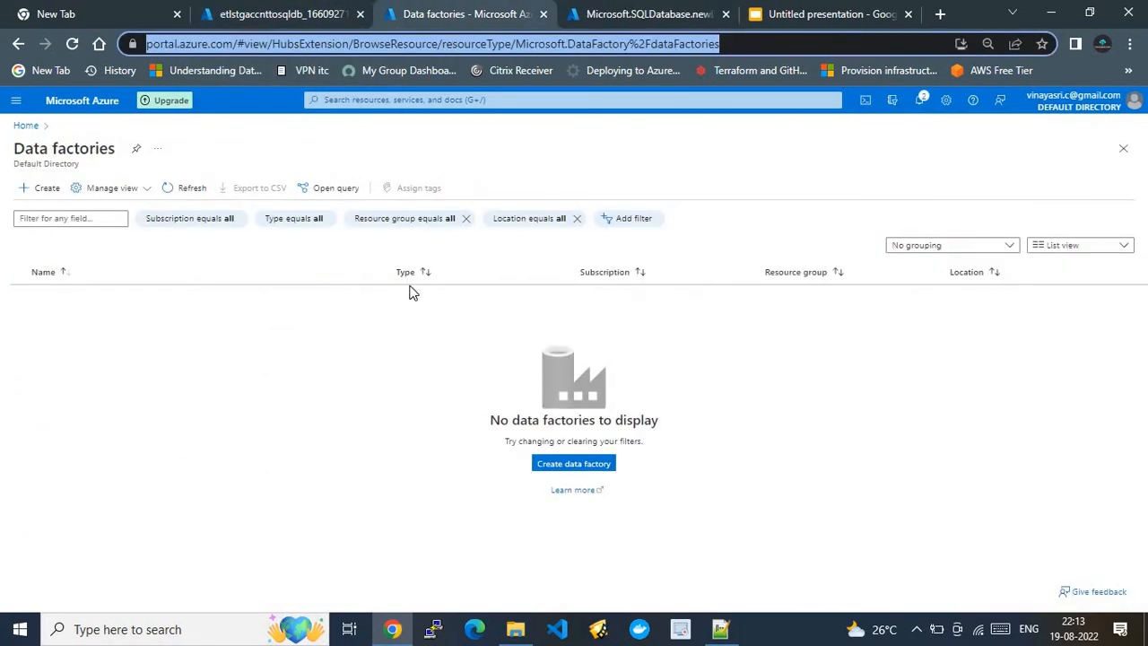
pyautogui.click(605, 15)
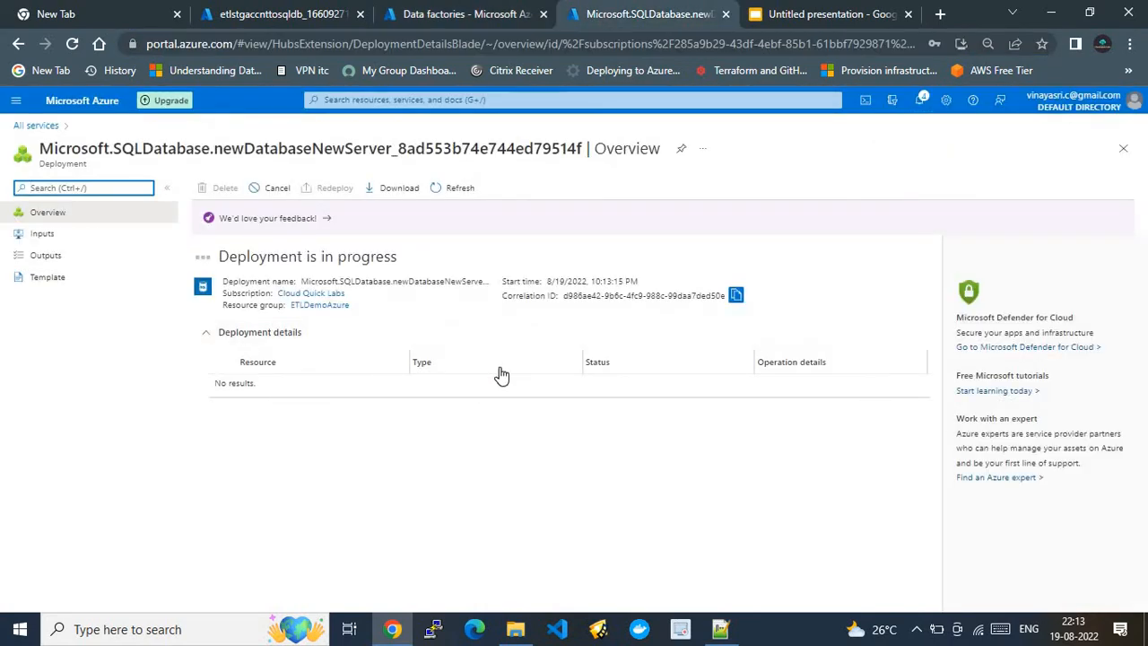
pyautogui.click(776, 14)
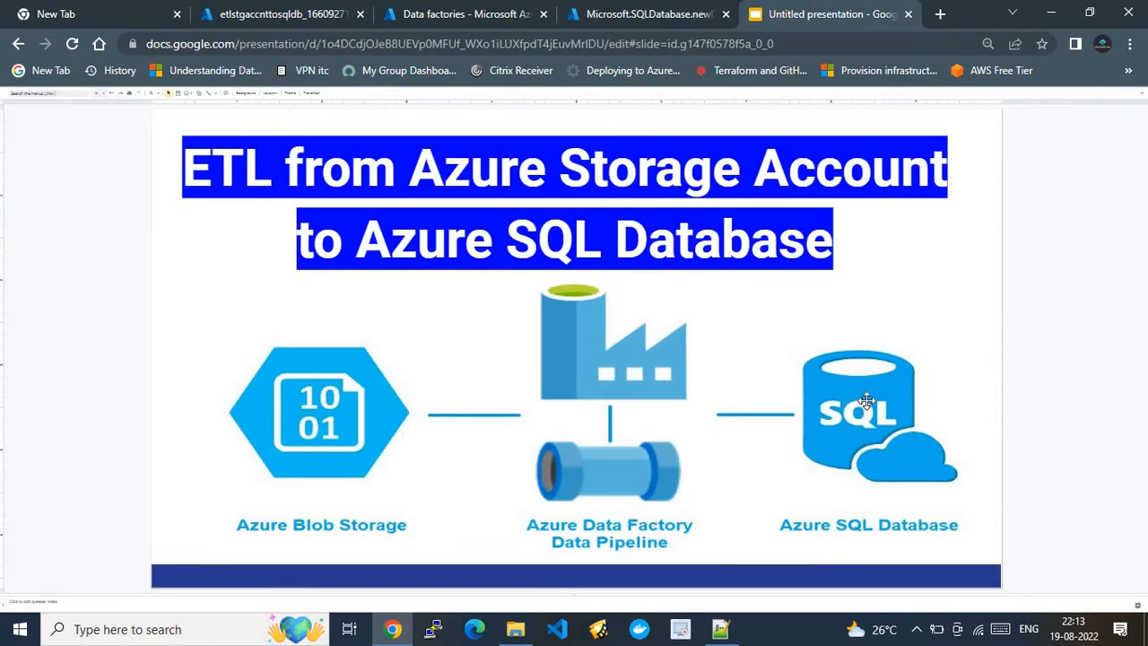
pyautogui.click(648, 11)
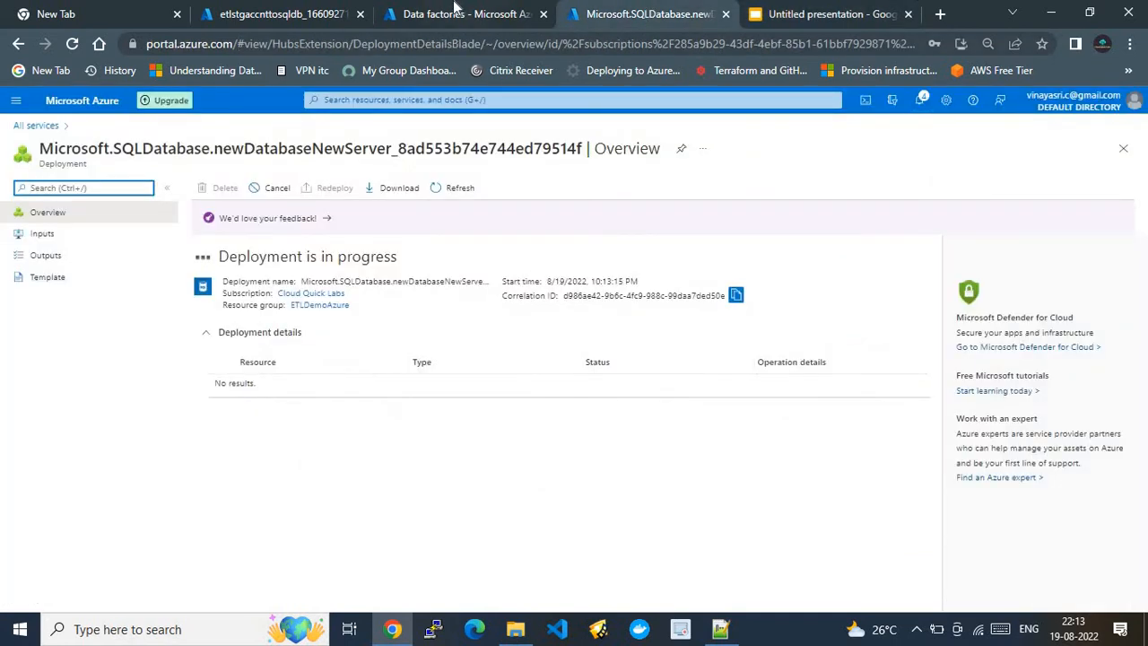
pyautogui.click(454, 9)
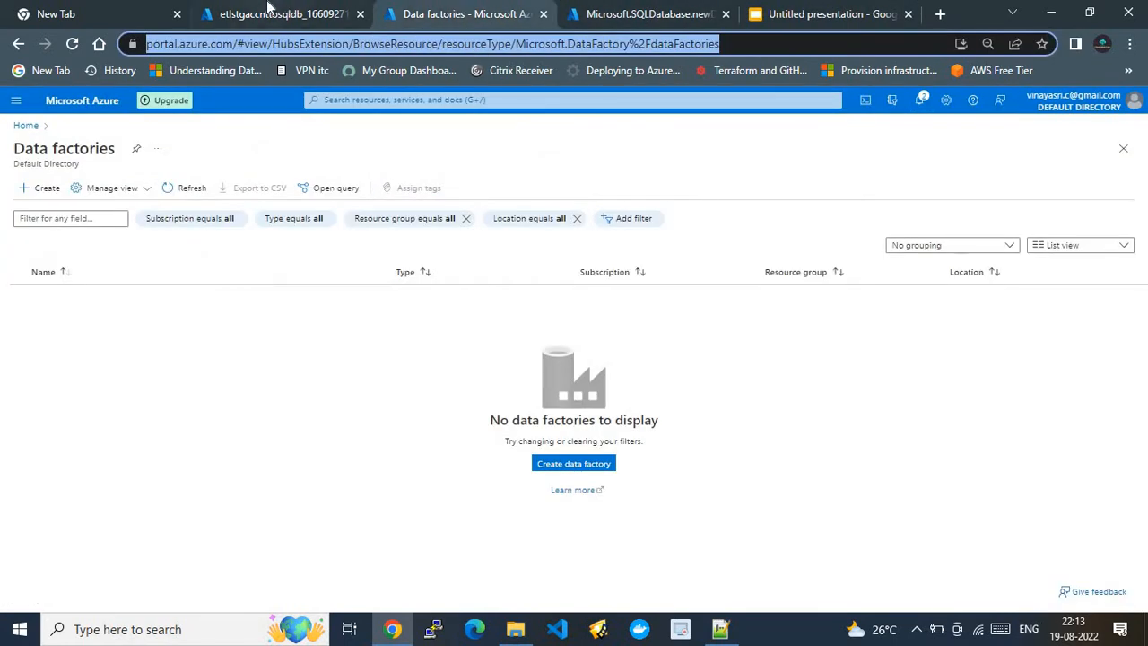
# Open the deployed storage account etlstgaccnttosqldb from its deployment page and look through its available settings.
pyautogui.click(269, 11)
pyautogui.click(263, 386)
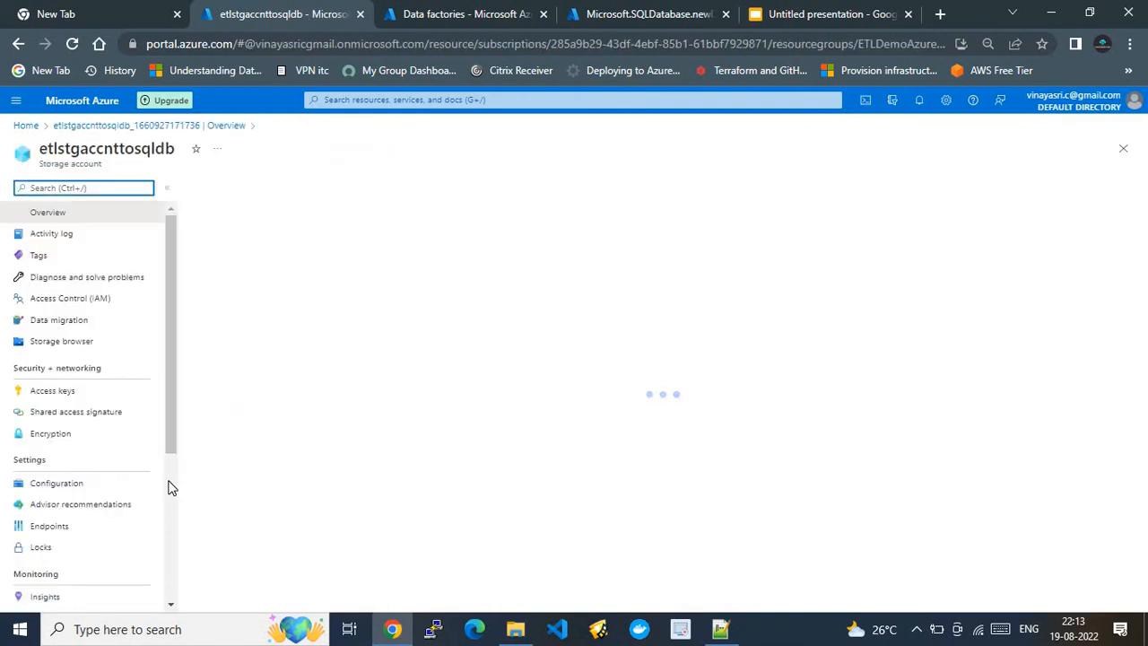
pyautogui.scroll(-5, 172, 486)
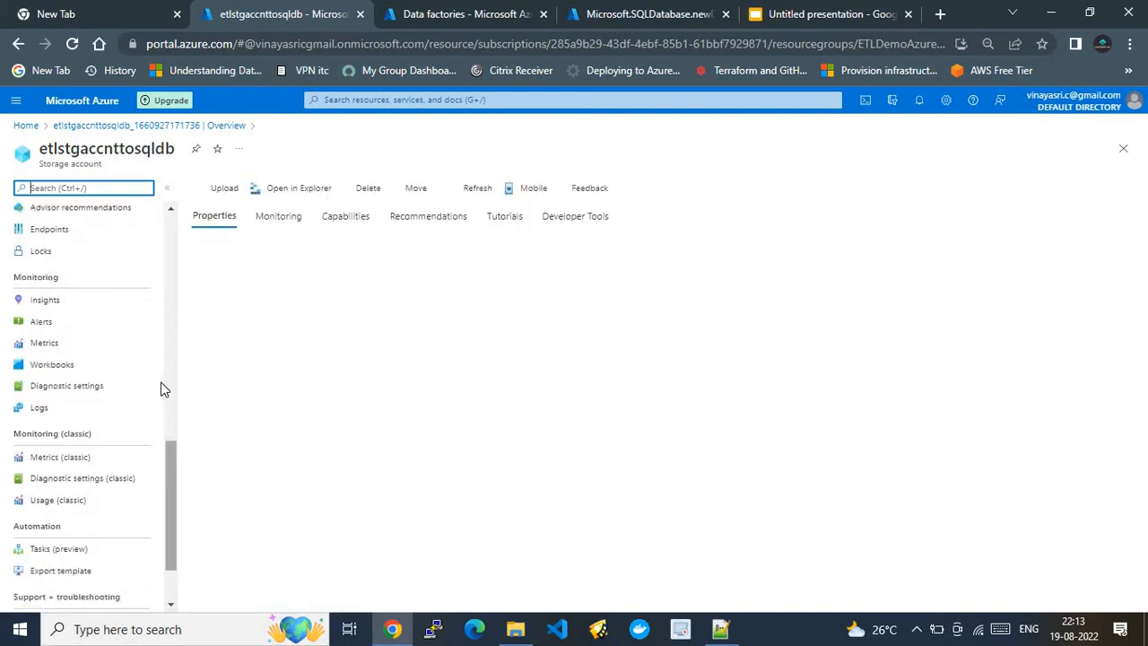
pyautogui.scroll(5, 165, 332)
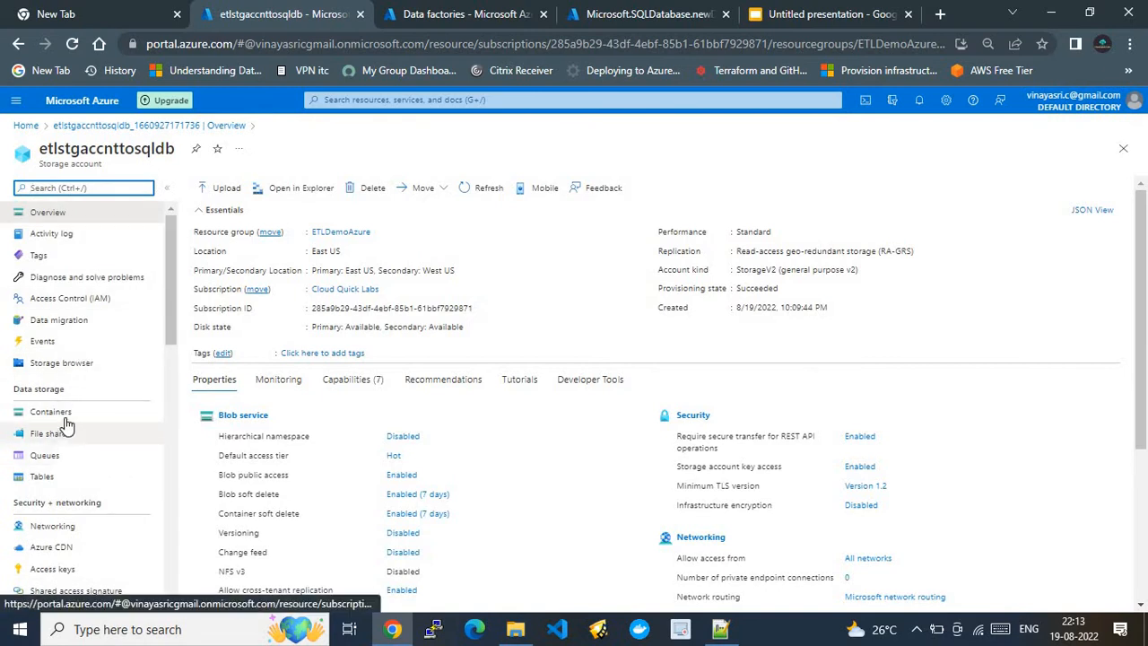
# Create a container named files with private access in the storage account and open it.
pyautogui.click(67, 412)
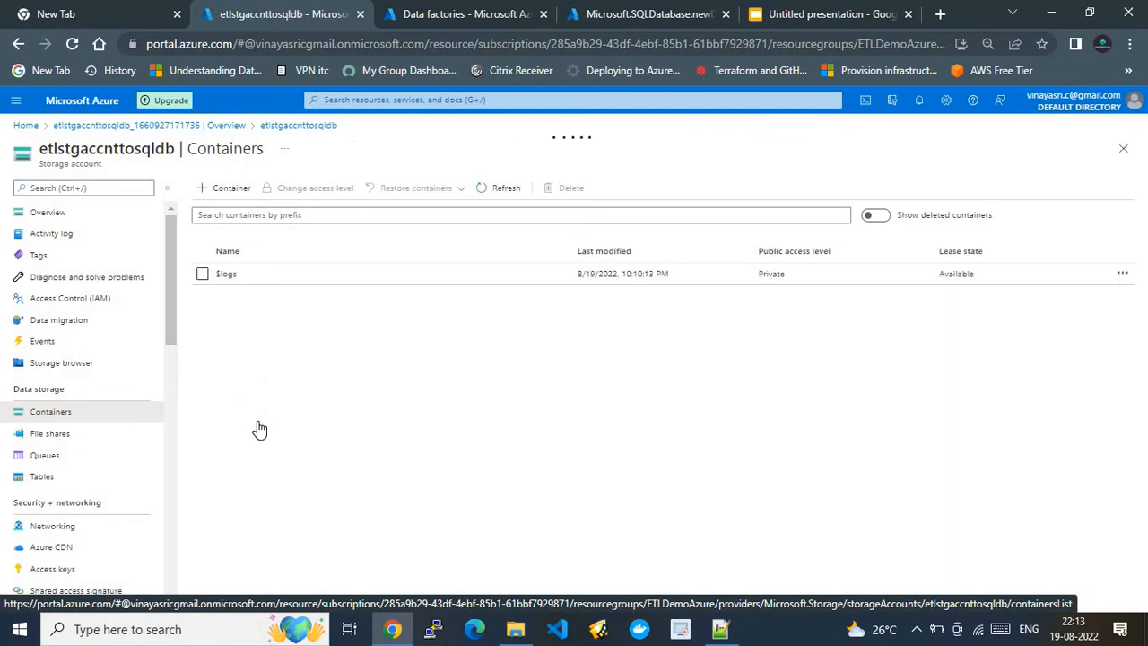
pyautogui.click(228, 196)
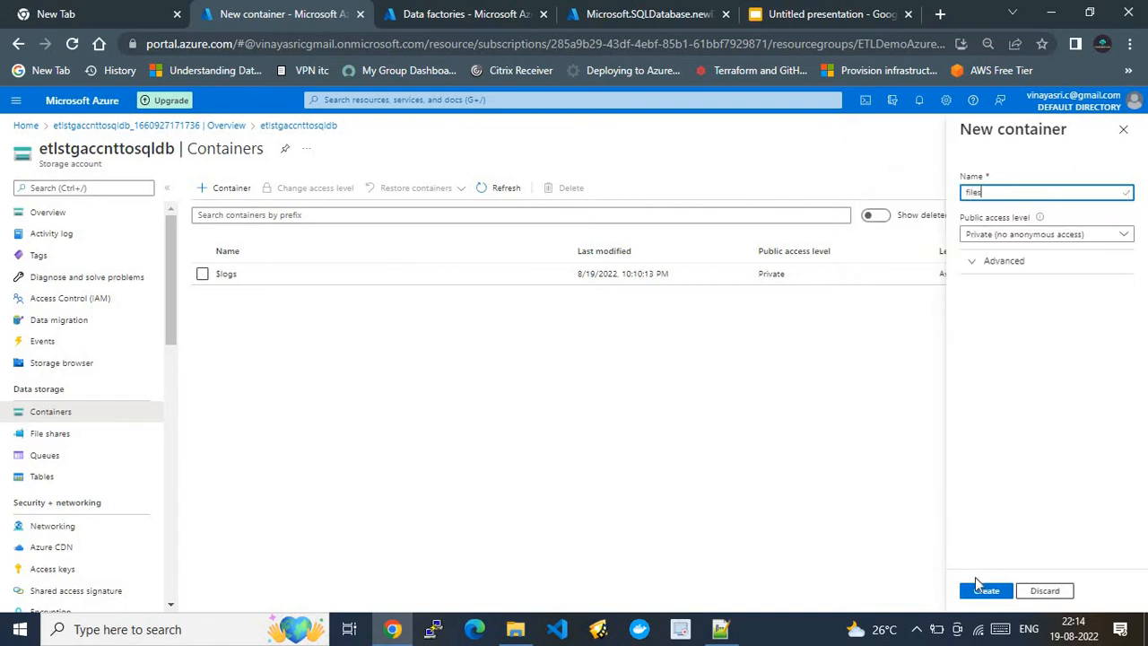
pyautogui.click(979, 586)
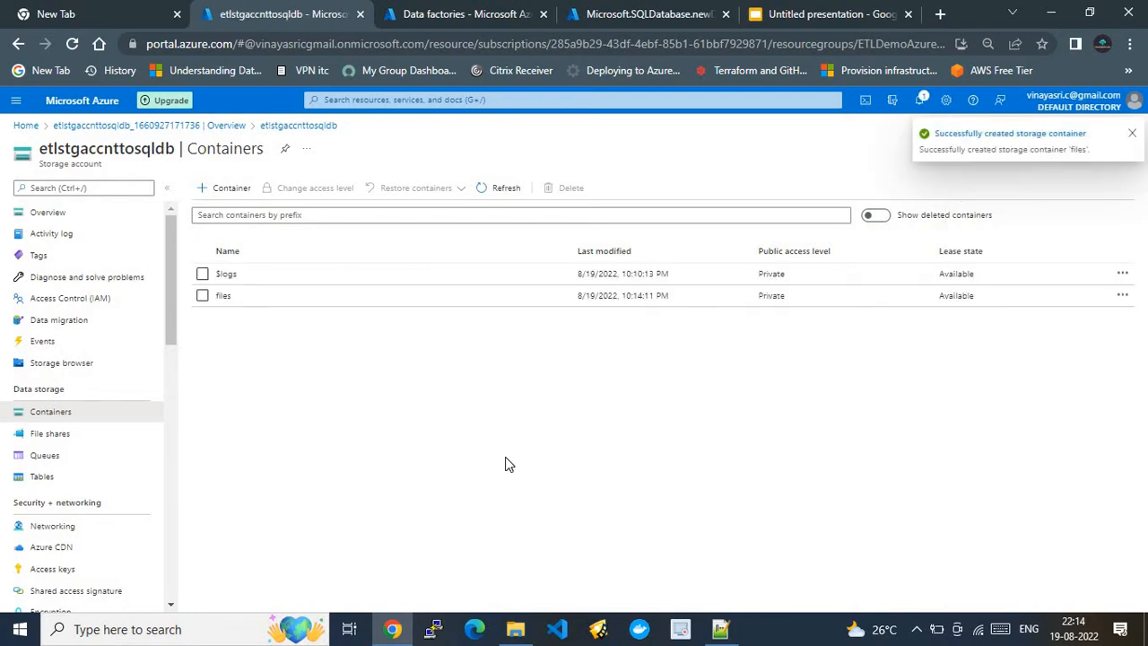
pyautogui.click(226, 303)
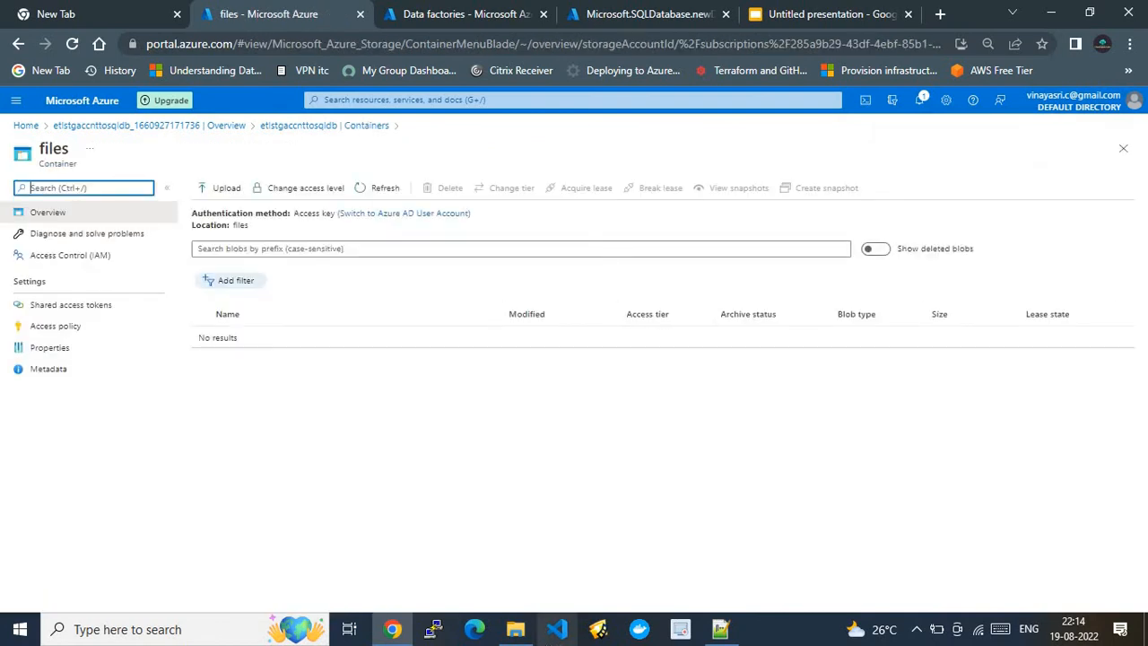
# Switch to File Explorer and locate TestReport.csv in the Azure folder's ETL_StoragAccount-DF-SQLDB subfolder.
pyautogui.click(516, 628)
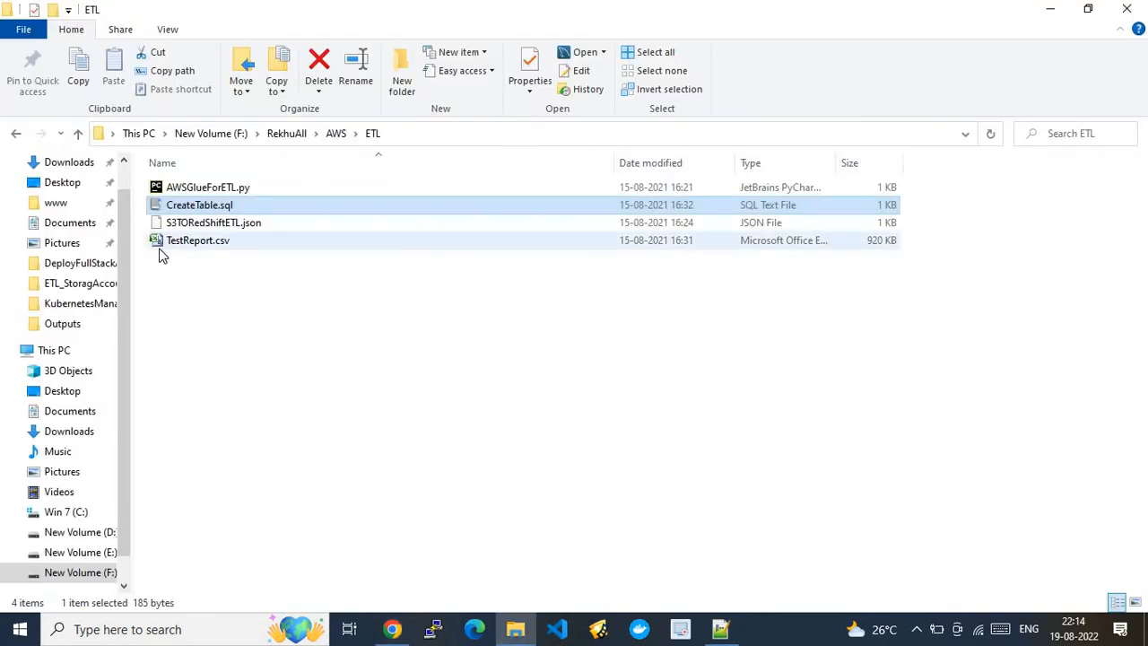
pyautogui.click(83, 269)
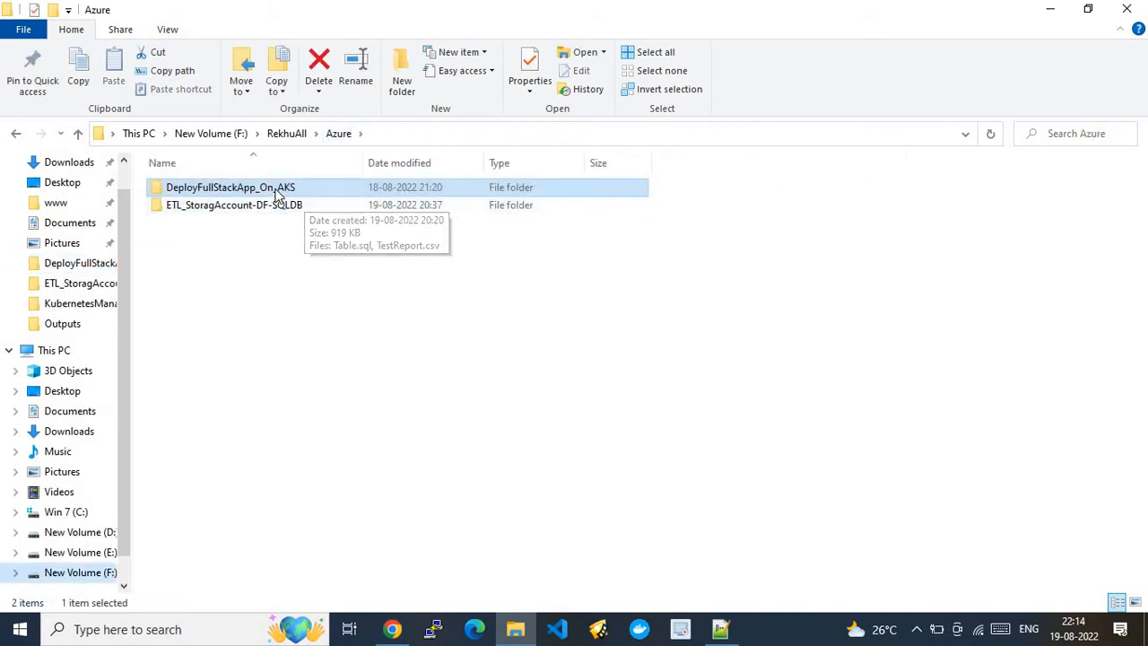
pyautogui.doubleClick(276, 205)
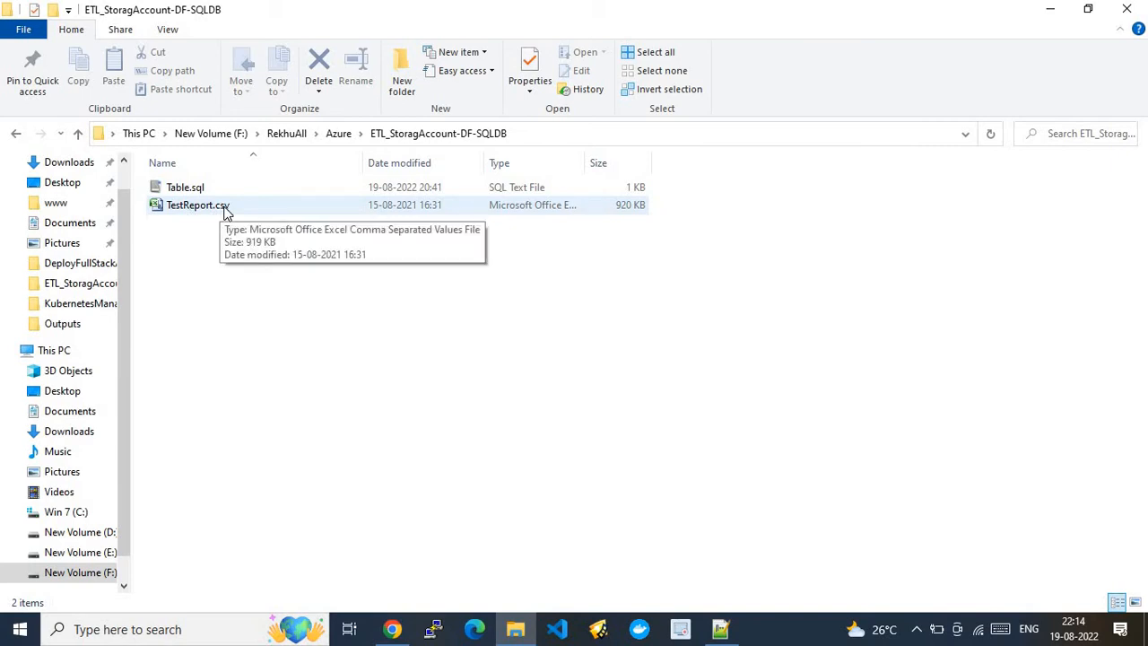
pyautogui.click(627, 213)
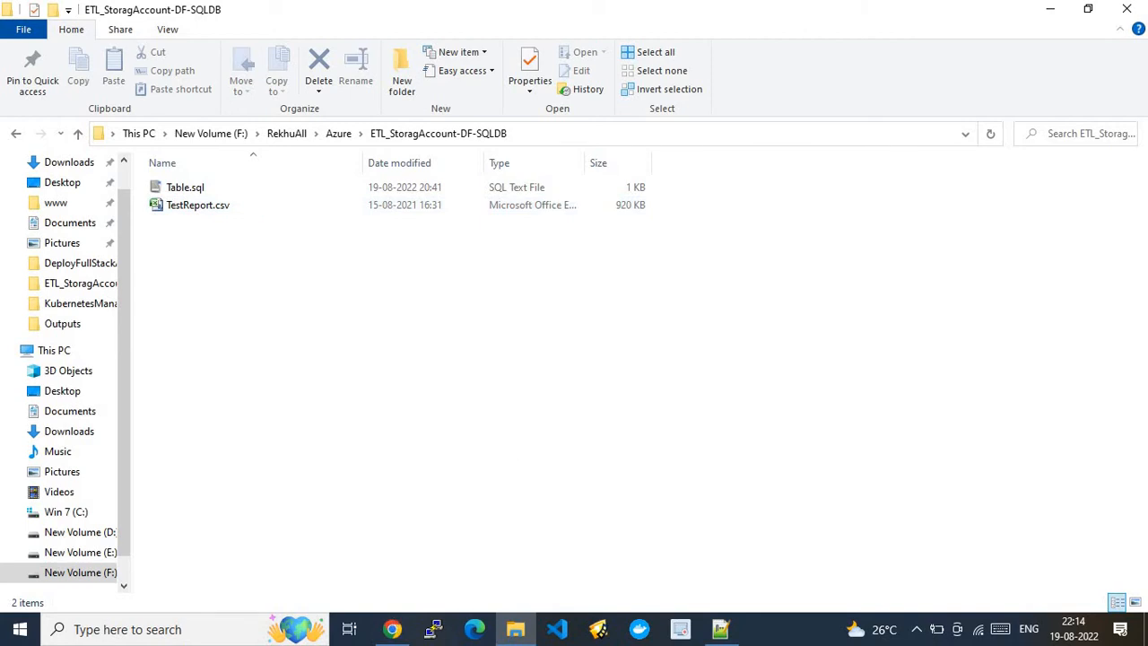
# Switch back to the Azure portal and upload TestReport.csv from the ETL_StoragAccount-DF-SQLDB folder to the files container.
pyautogui.click(395, 629)
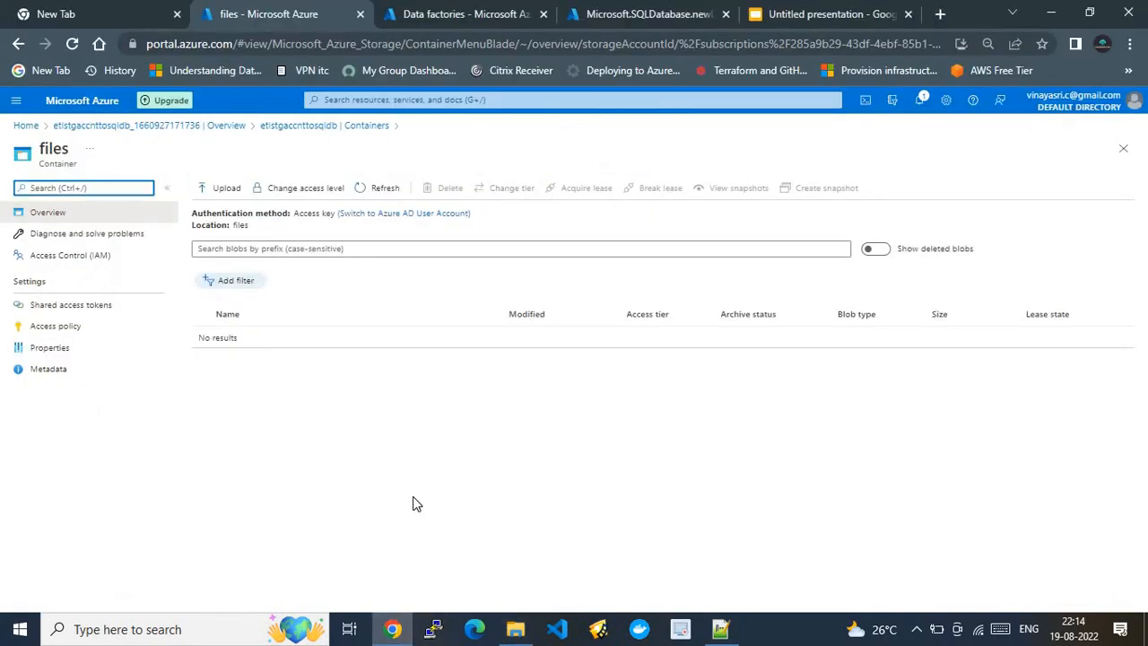
pyautogui.click(236, 190)
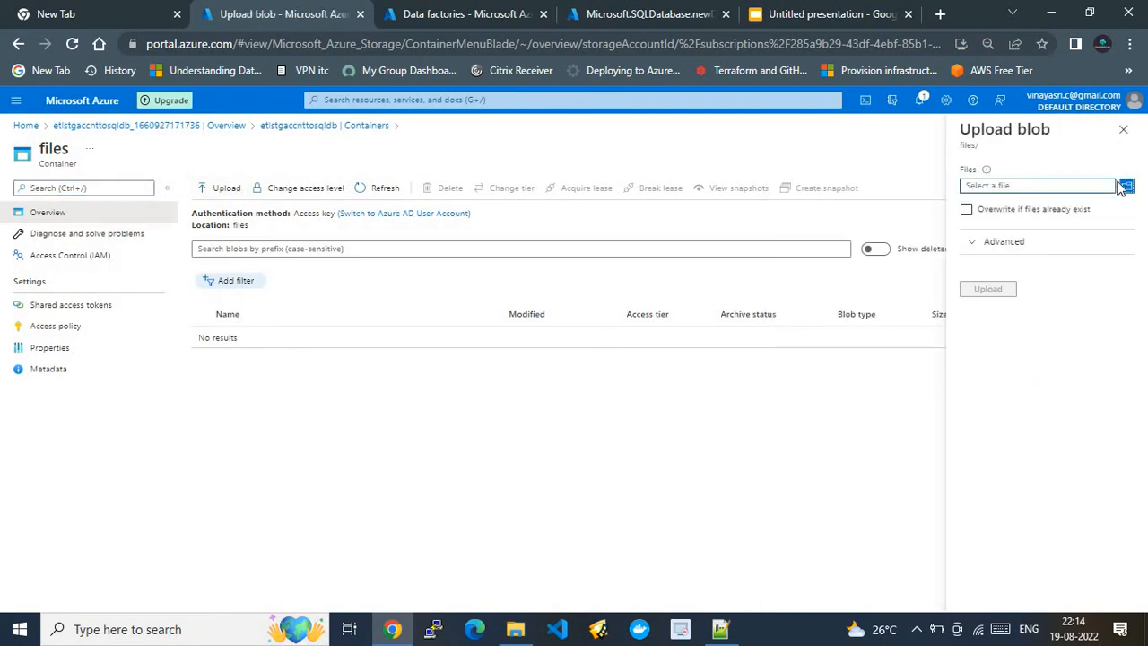
pyautogui.click(1125, 133)
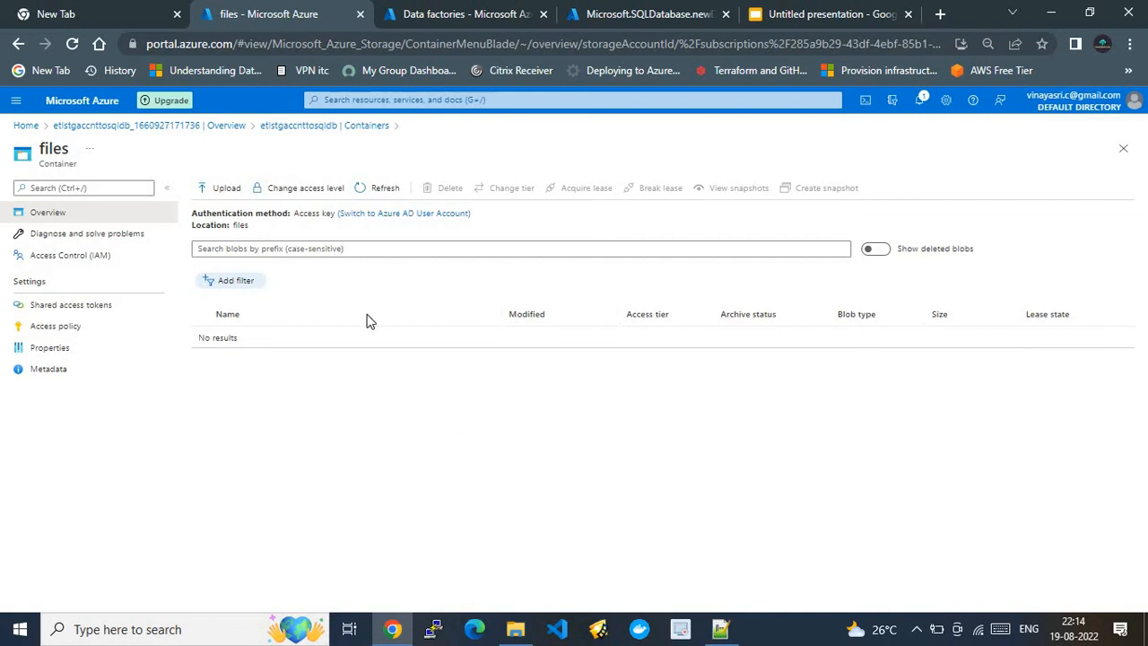
pyautogui.click(212, 190)
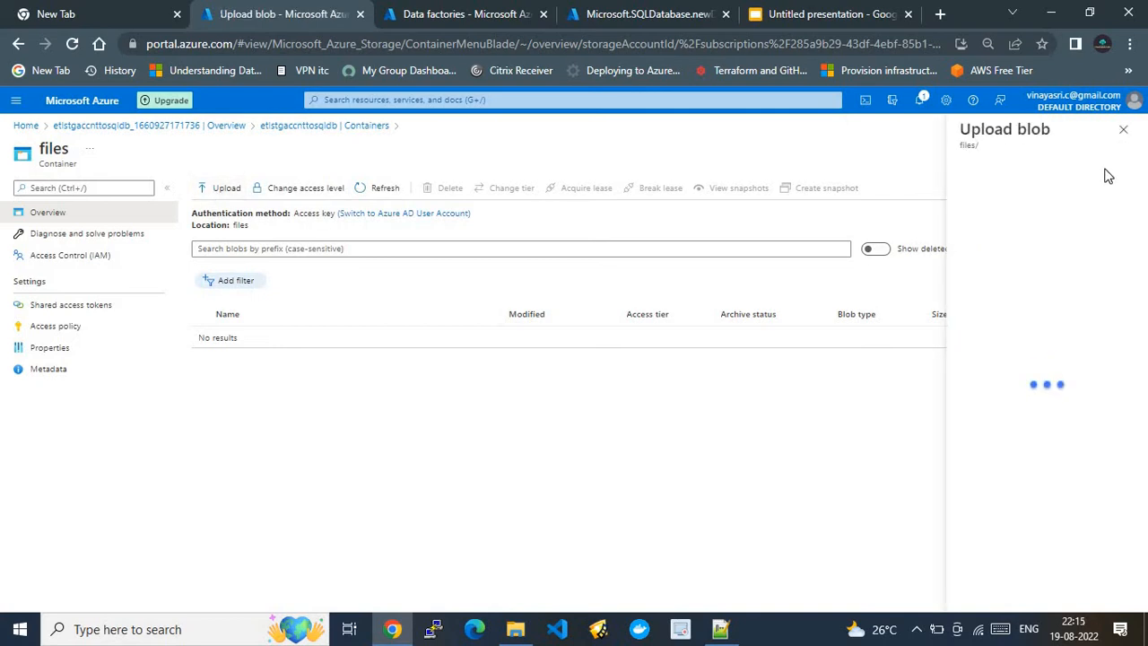
pyautogui.click(1126, 188)
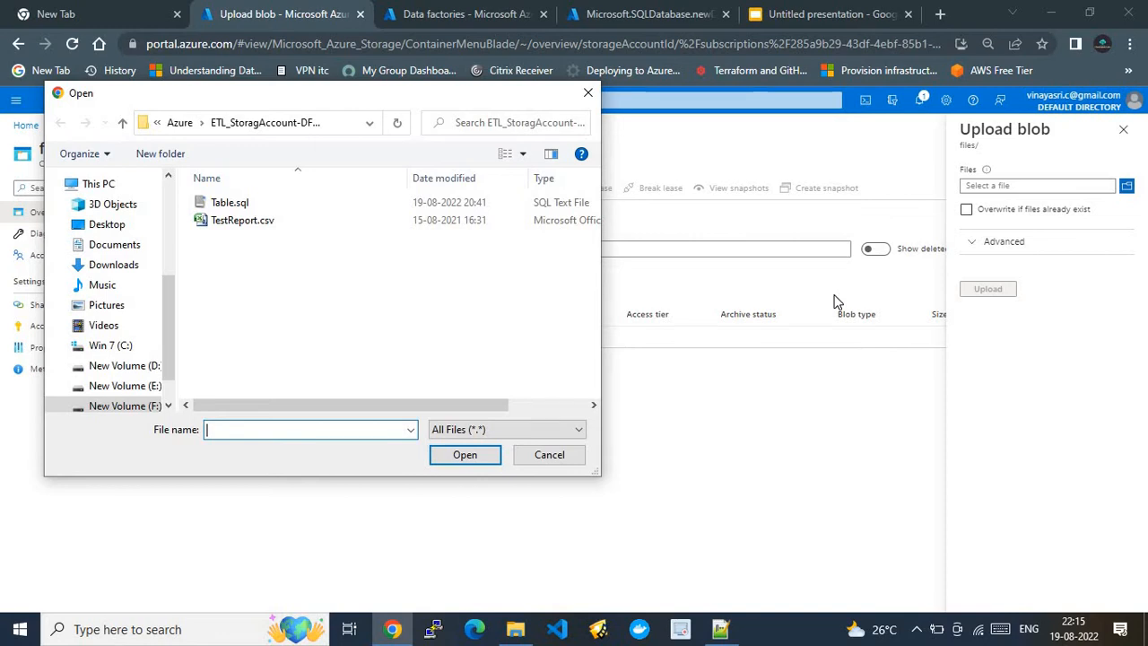
pyautogui.click(288, 224)
pyautogui.click(466, 455)
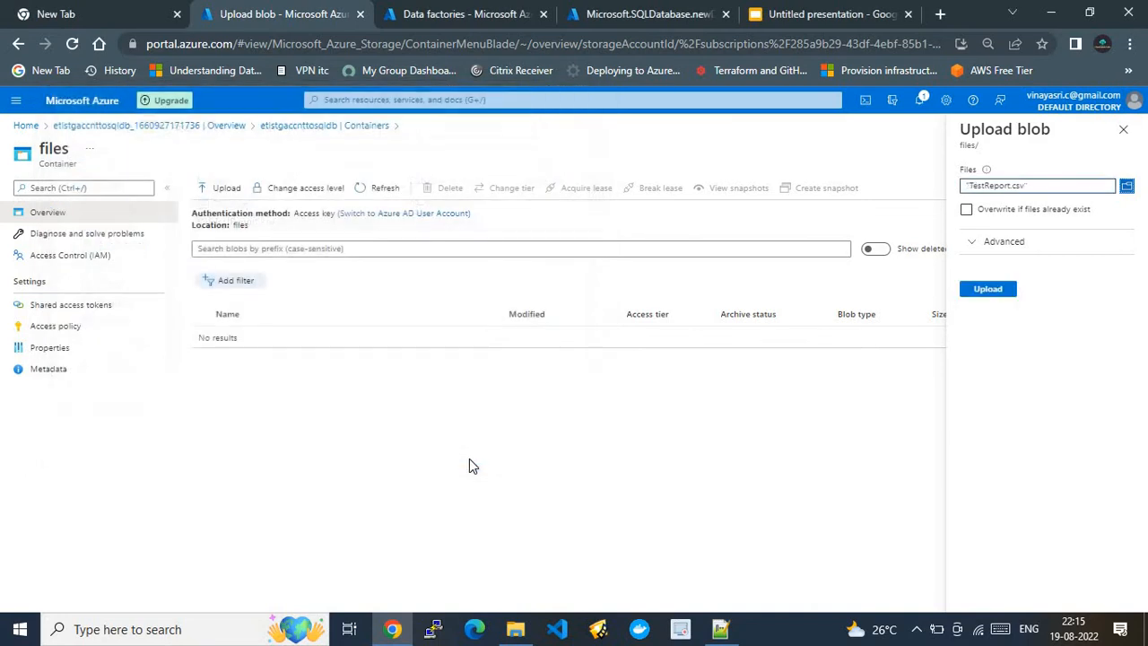
pyautogui.click(978, 290)
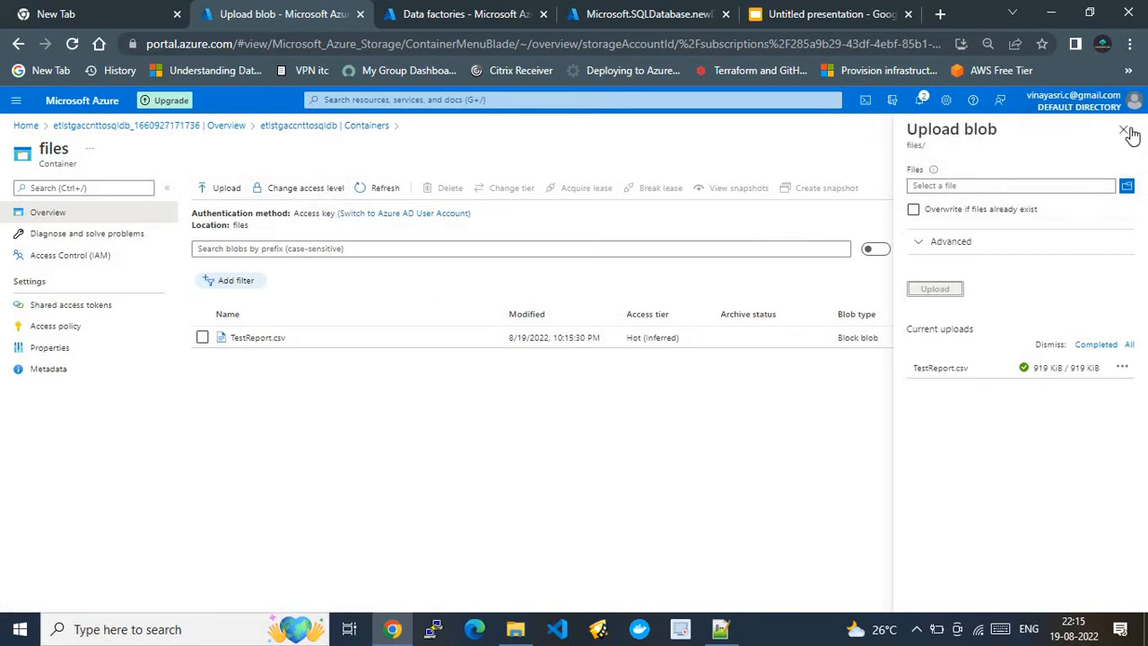
pyautogui.click(1123, 129)
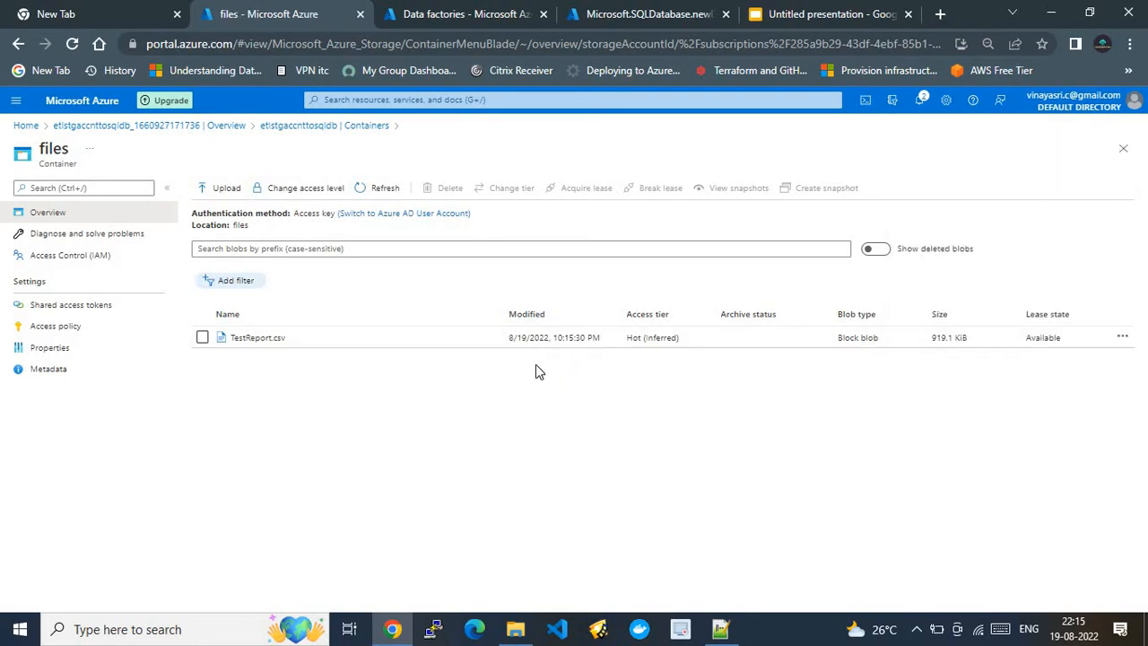
# Open the deployed SQL database ETLStgToSQLDB from its refreshed deployment page and check the ETL architecture slide.
pyautogui.click(469, 14)
pyautogui.click(681, 16)
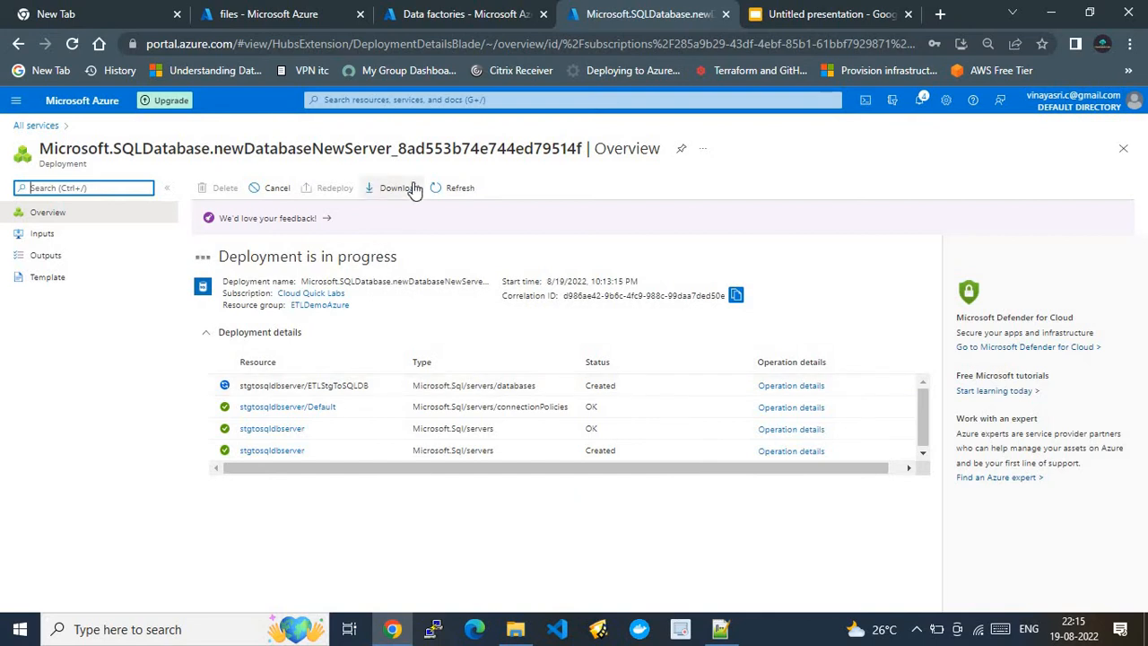
pyautogui.click(445, 189)
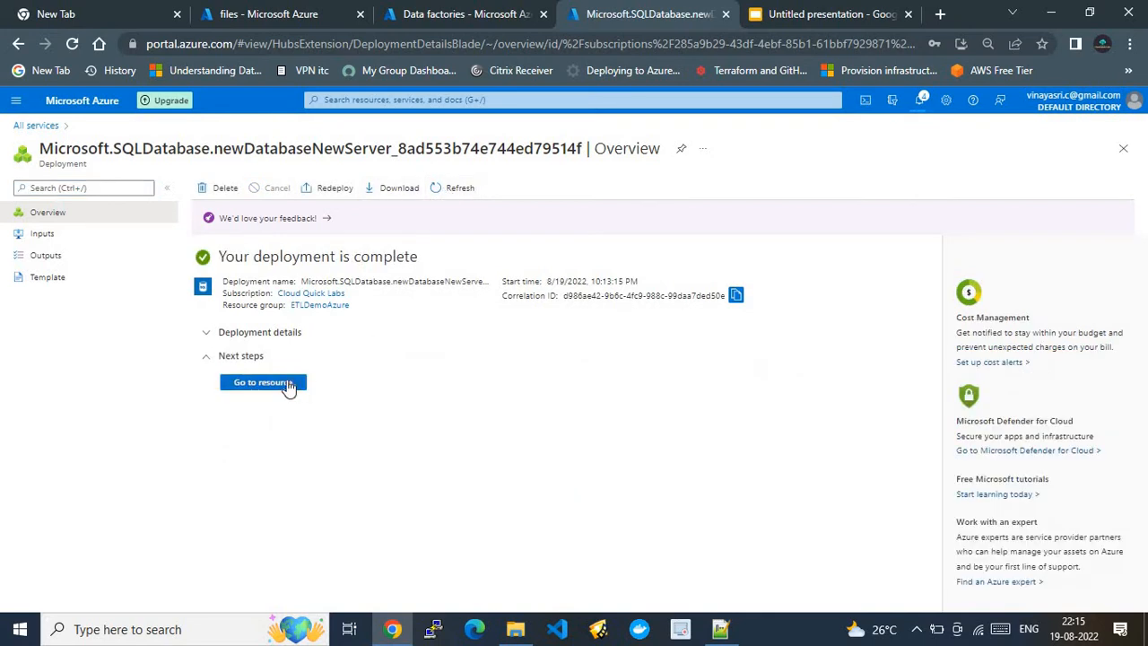
pyautogui.click(289, 385)
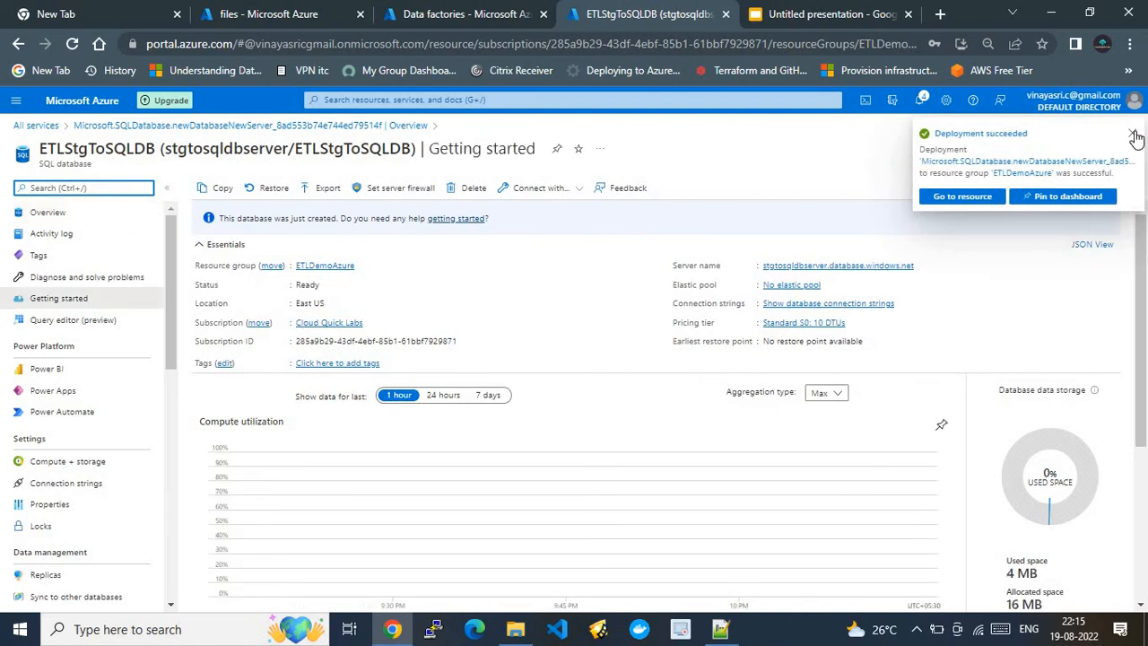
pyautogui.click(1132, 133)
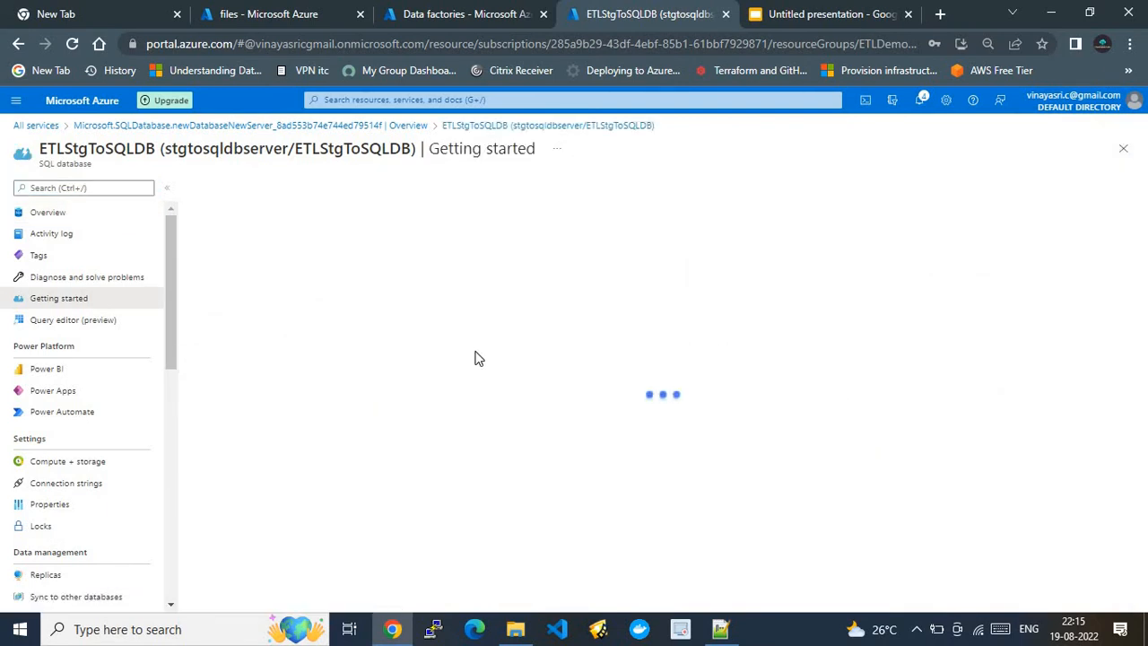
pyautogui.click(789, 18)
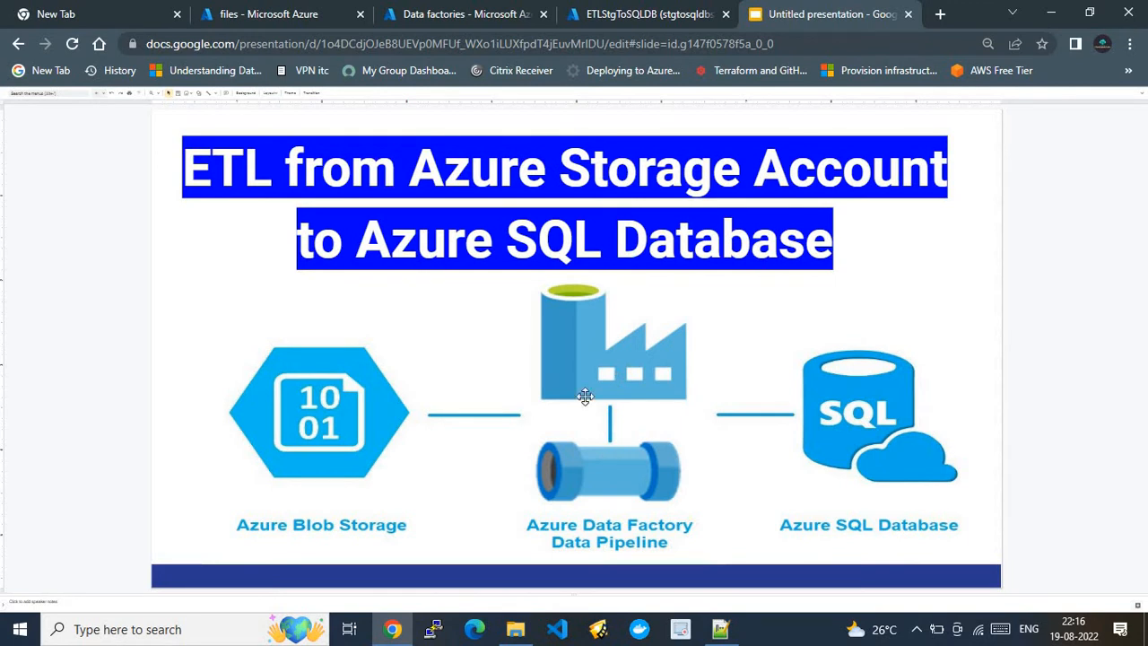
pyautogui.click(615, 14)
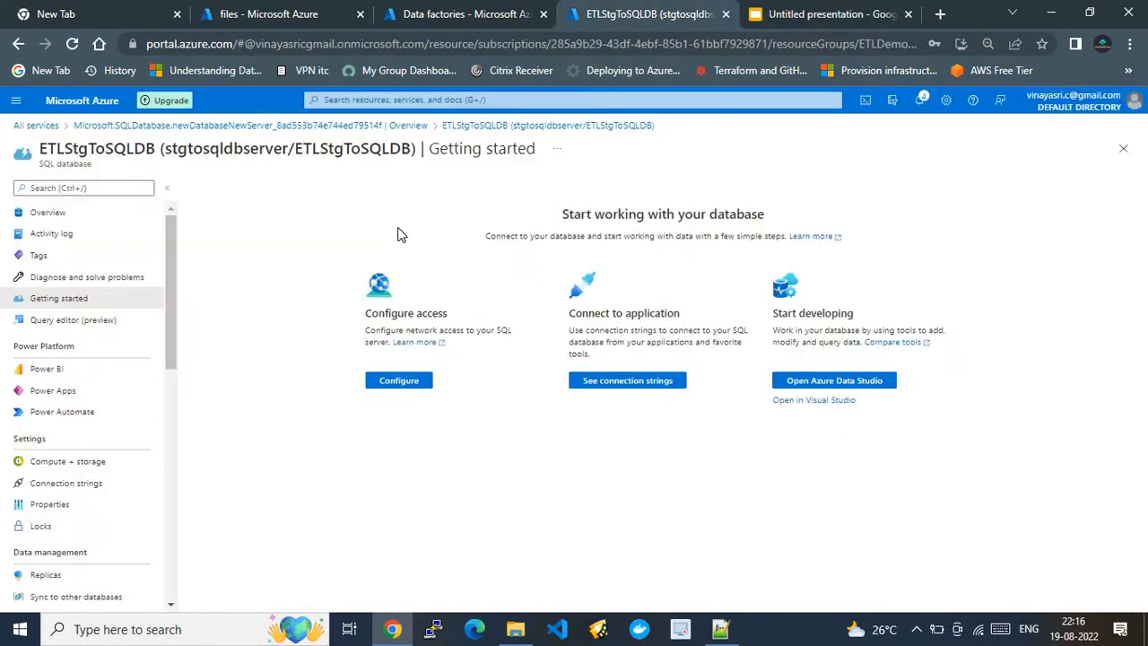
# Try to sign in to the database's query editor with SQL server authentication, pasting the account password copied from Notepad++.
pyautogui.click(76, 323)
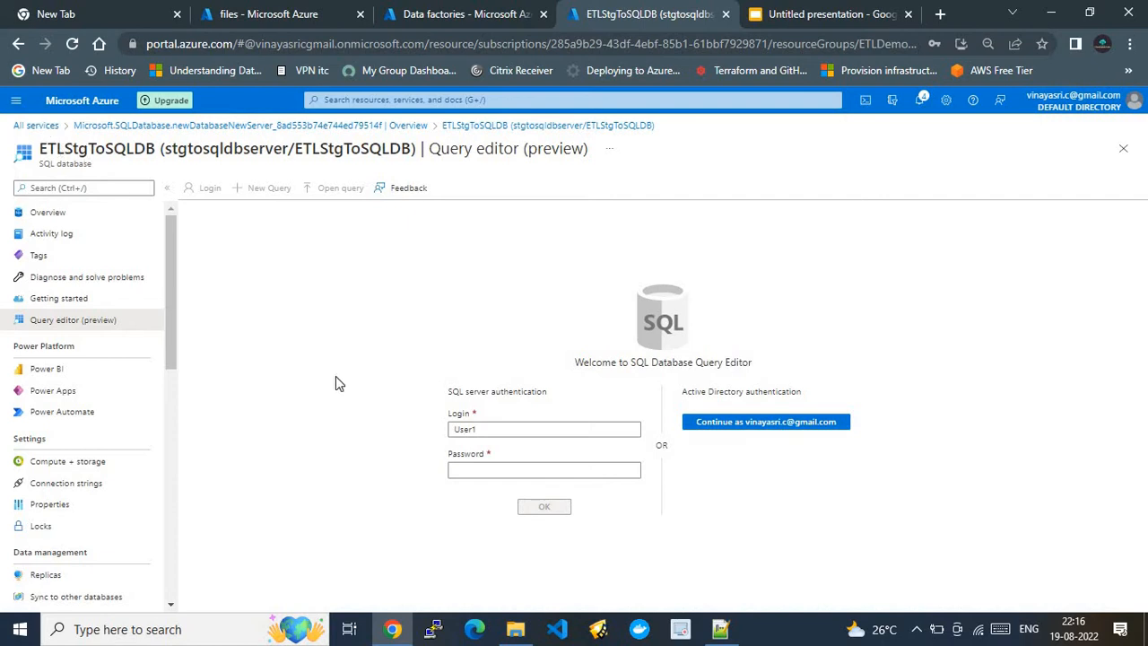
pyautogui.click(494, 466)
pyautogui.click(720, 629)
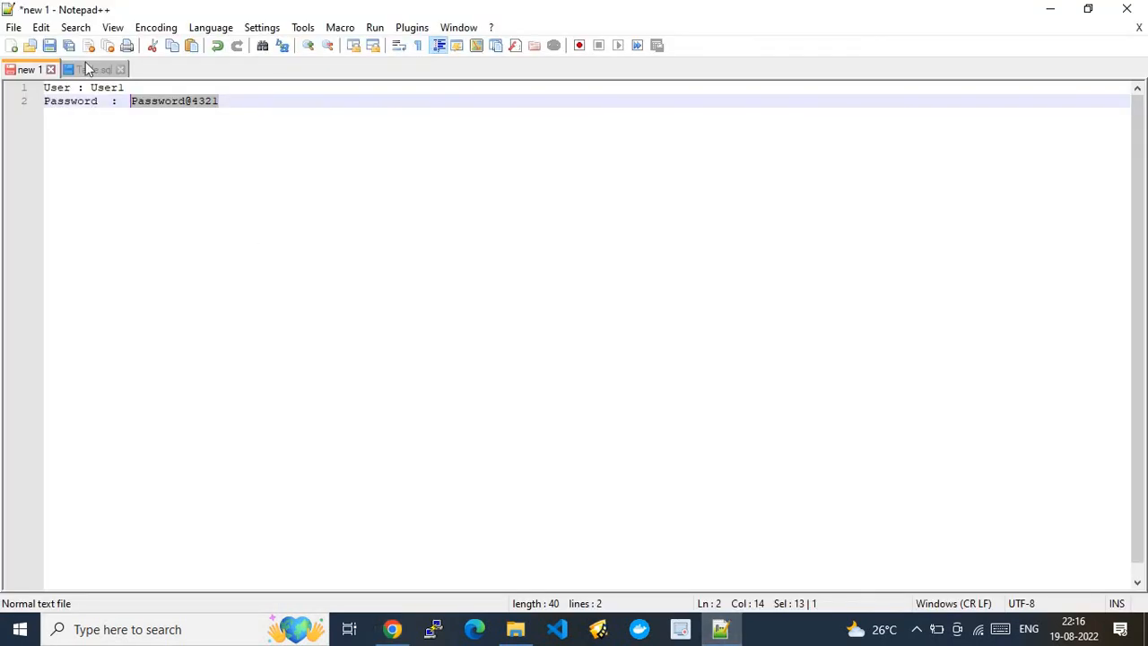
pyautogui.moveTo(223, 100); pyautogui.dragTo(134, 110)
pyautogui.click(392, 629)
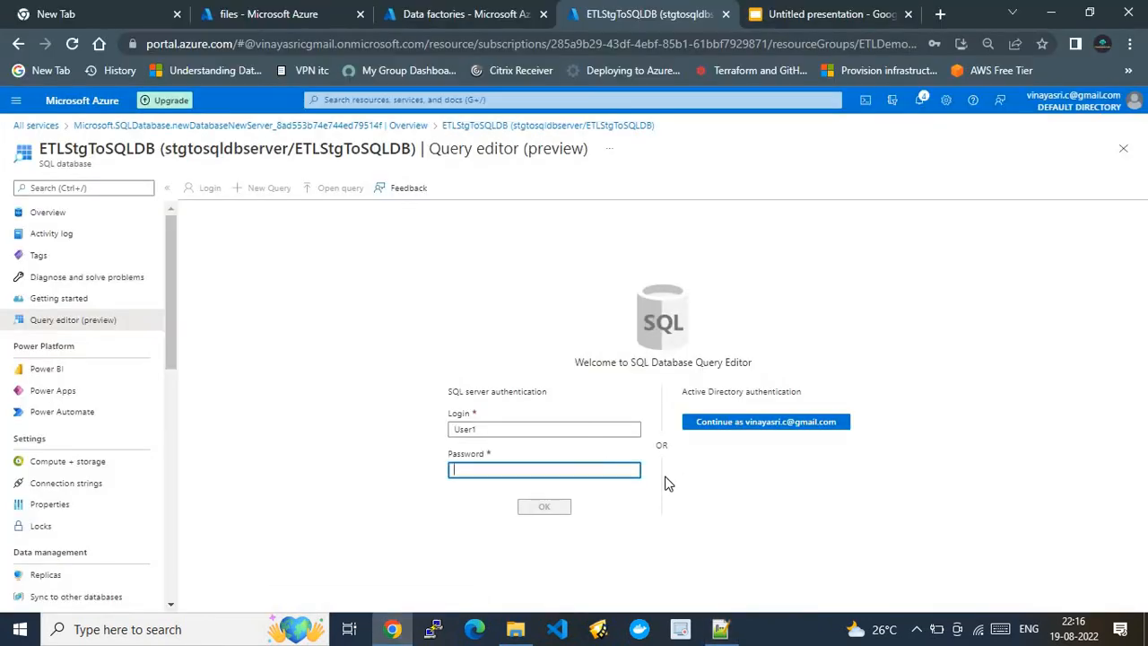
pyautogui.hotkey('ctrl', 'v')
pyautogui.click(546, 507)
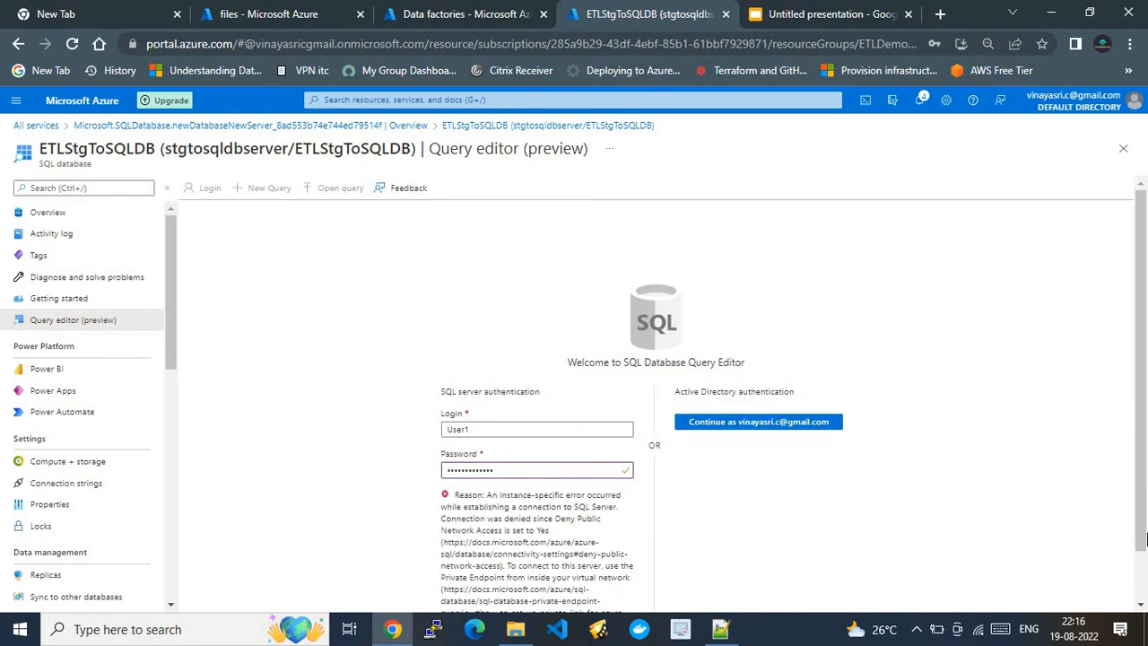
pyautogui.scroll(-2, 626, 595)
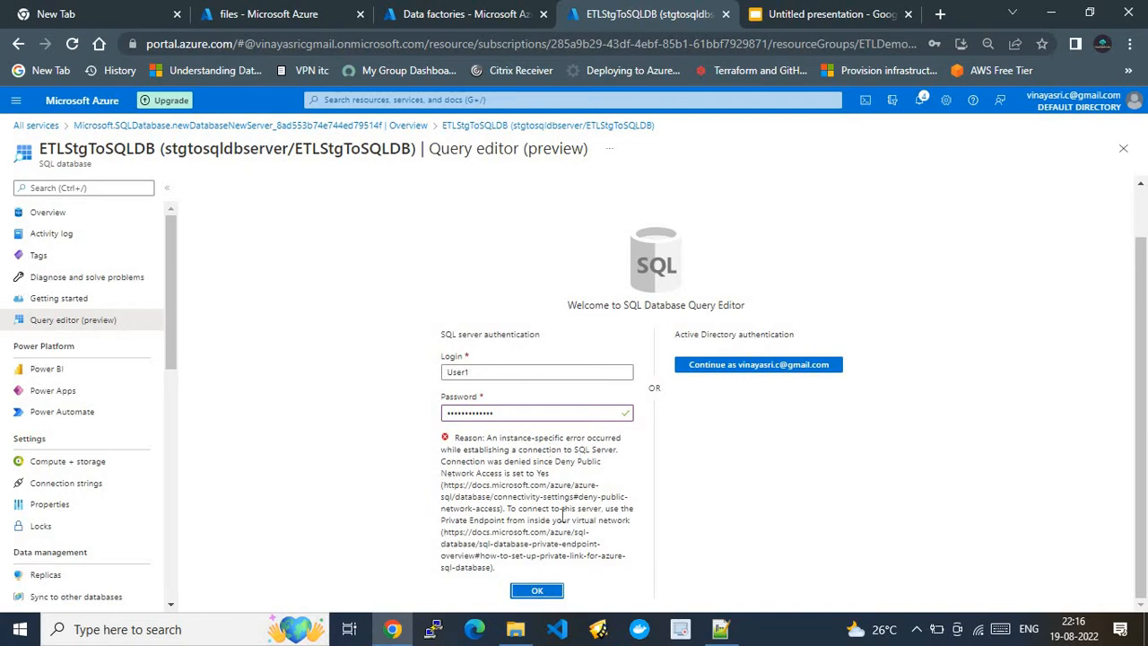
pyautogui.click(541, 591)
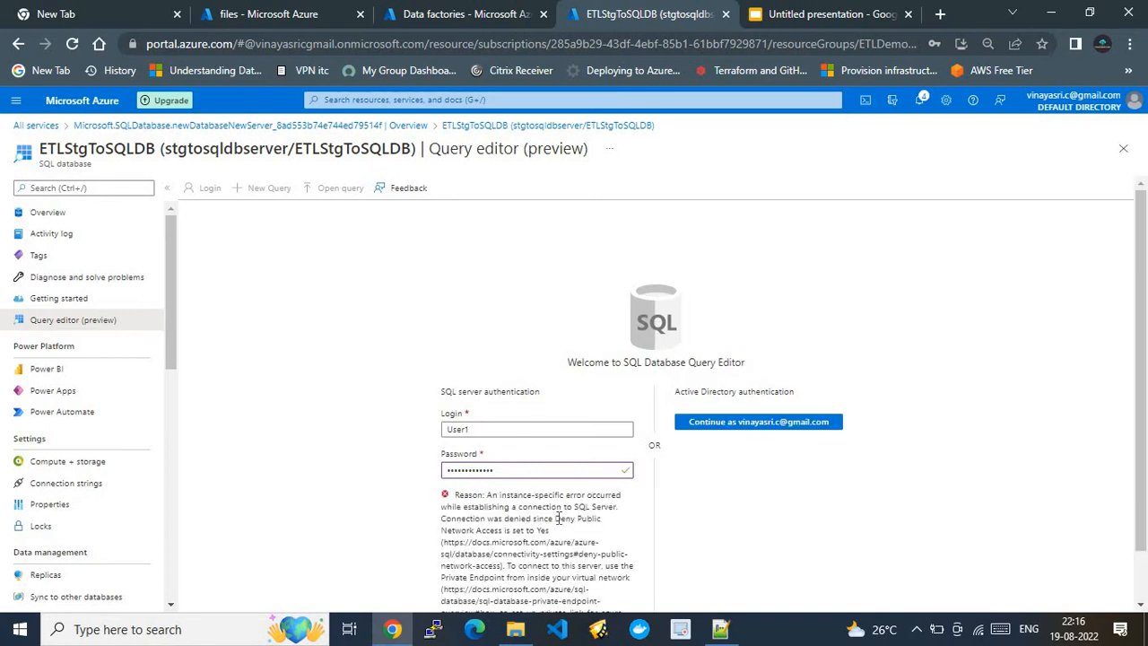
pyautogui.scroll(-2, 1145, 361)
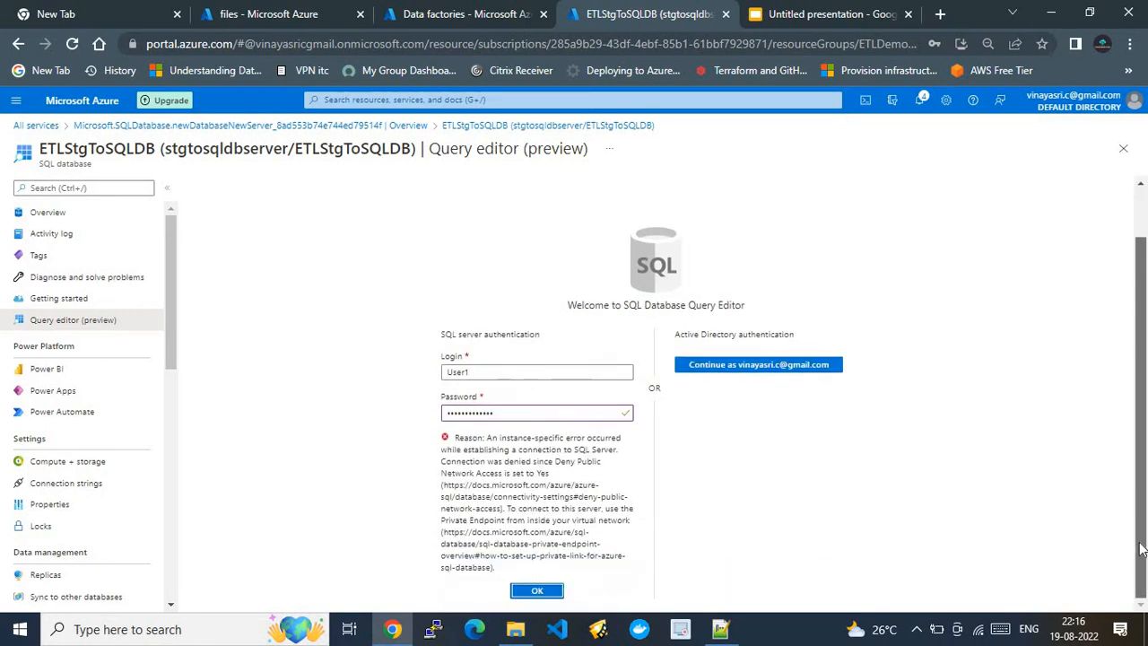
# Open the Networking settings of the database's server stgtosqldbserver and review the public access, private access and connectivity options.
pyautogui.click(49, 214)
pyautogui.click(644, 144)
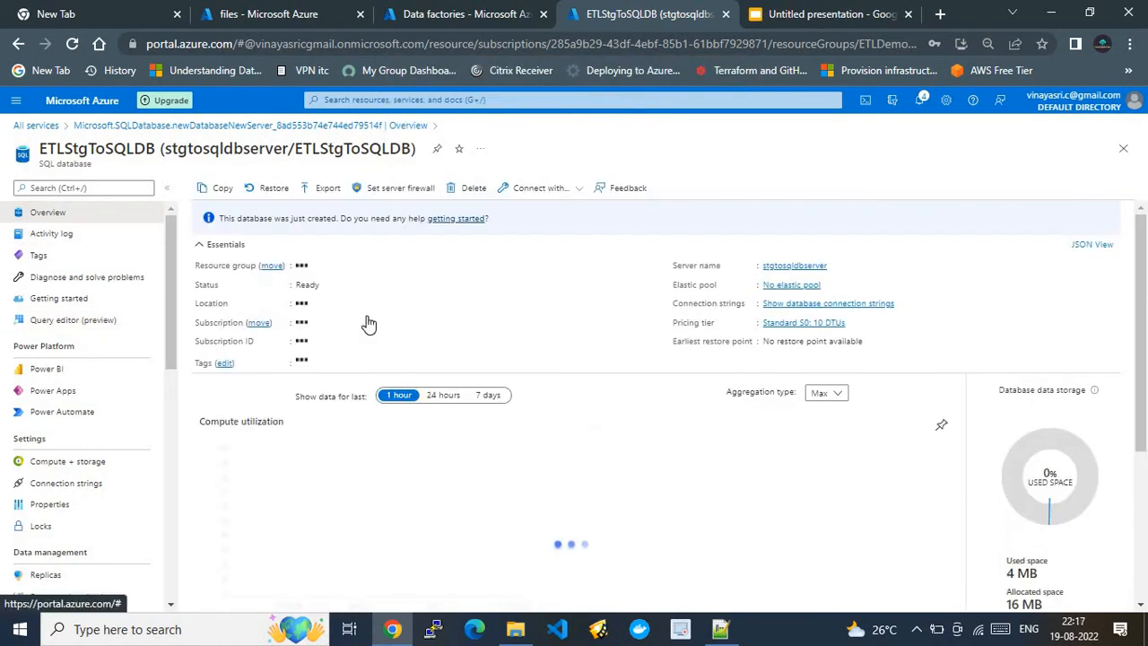
pyautogui.click(791, 267)
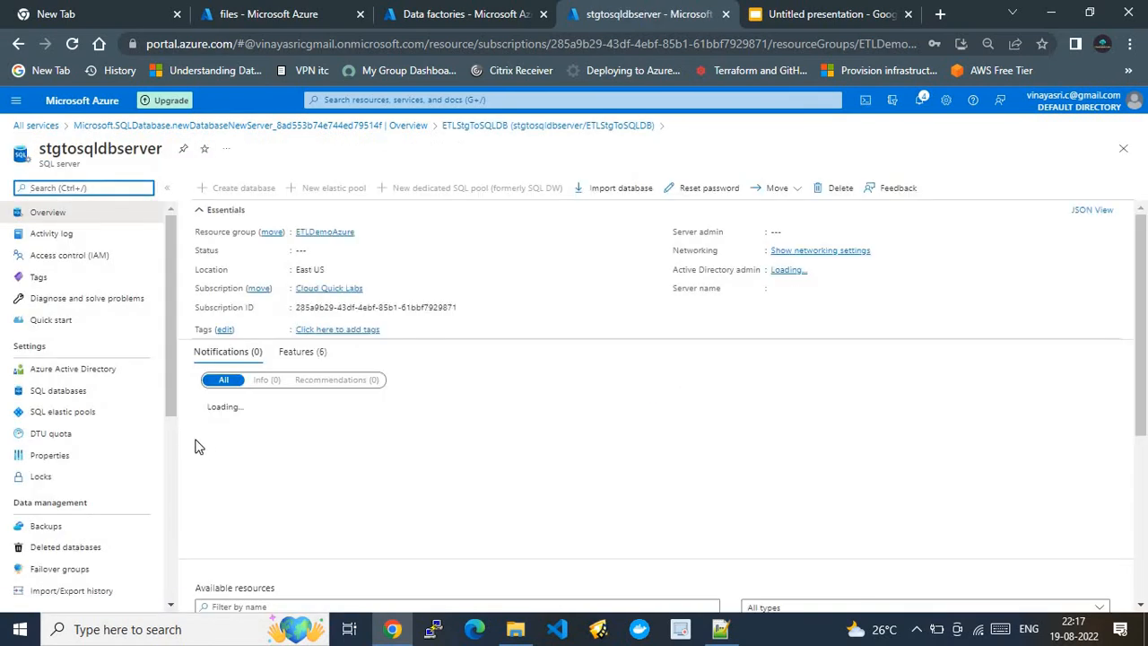
pyautogui.scroll(-4, 170, 432)
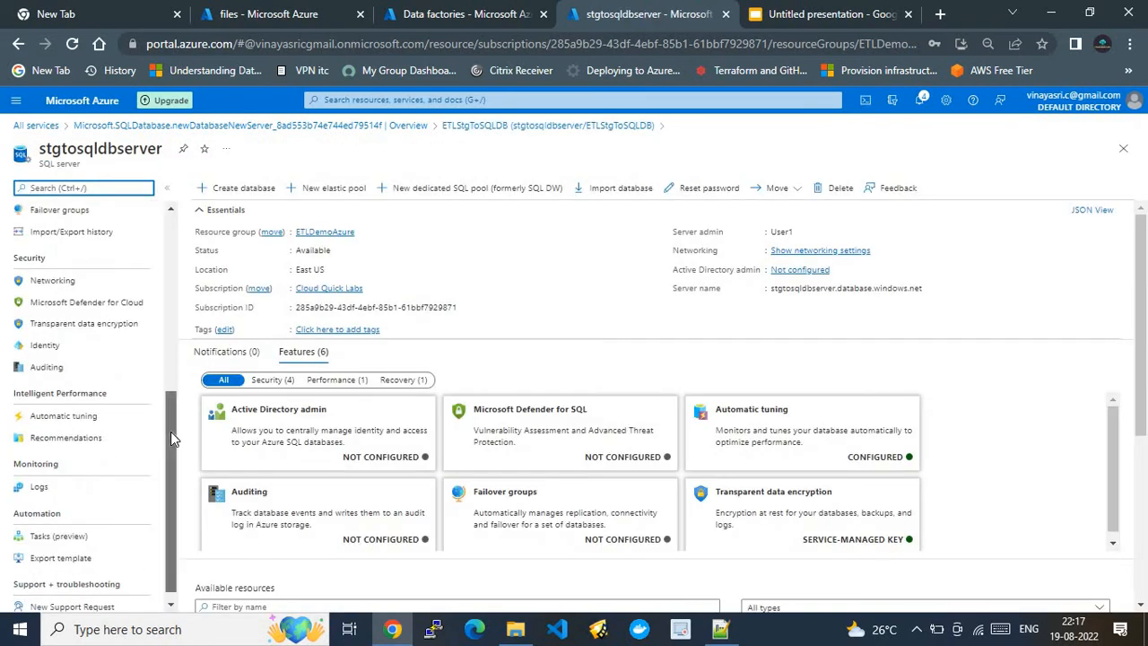
pyautogui.scroll(2, 164, 363)
pyautogui.moveTo(163, 346); pyautogui.dragTo(167, 303)
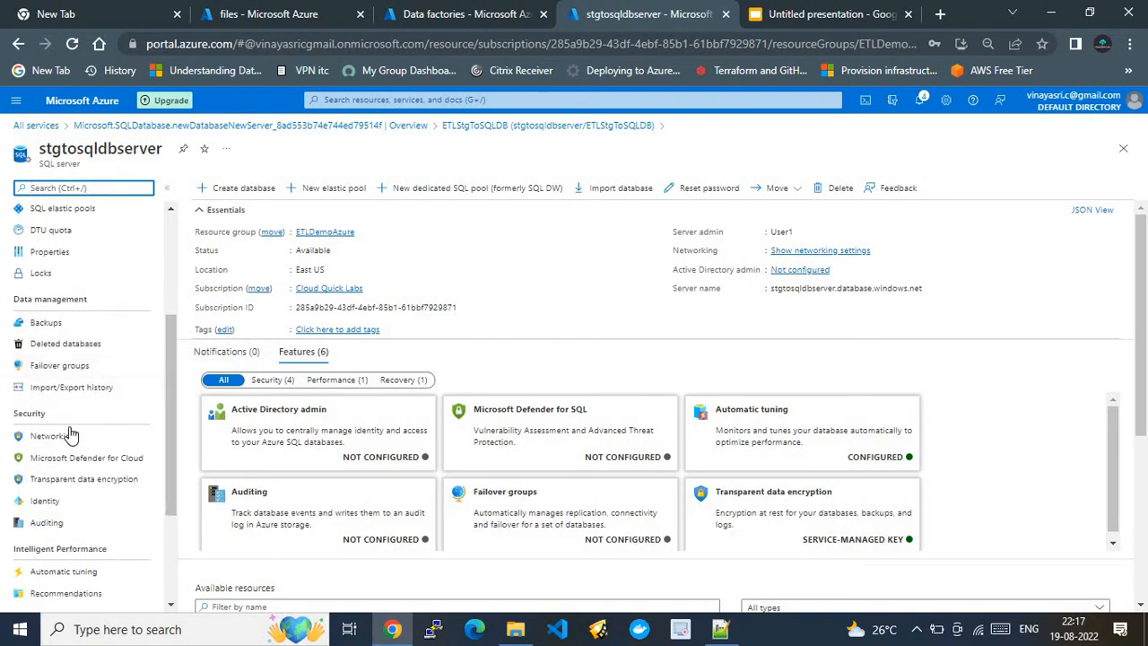
pyautogui.click(65, 439)
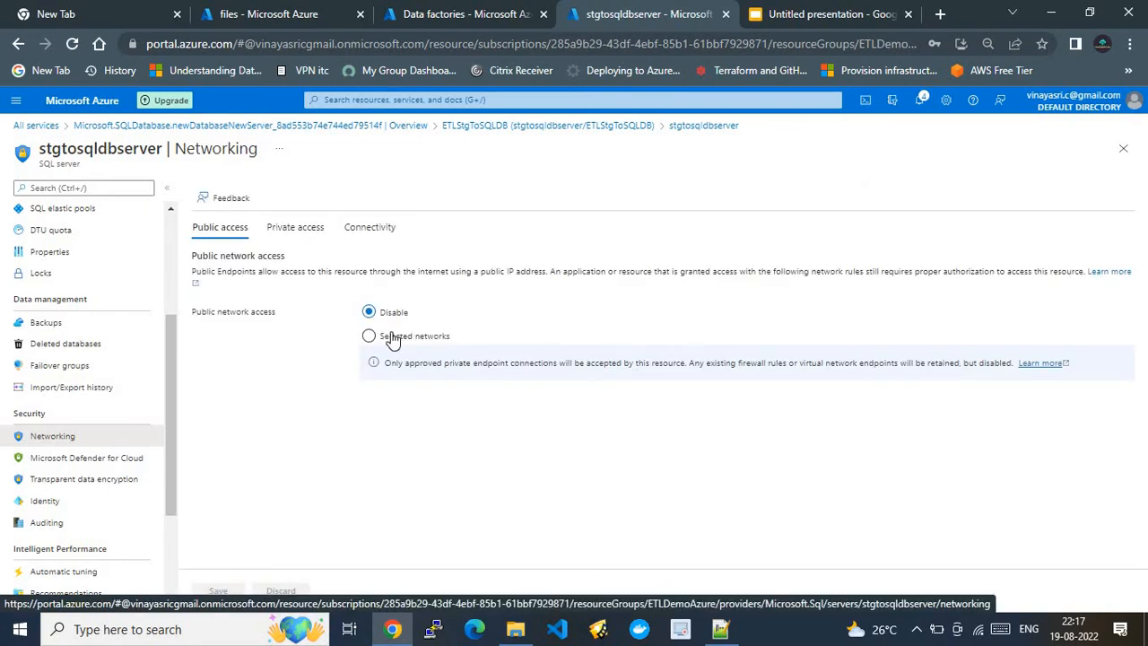
pyautogui.click(296, 232)
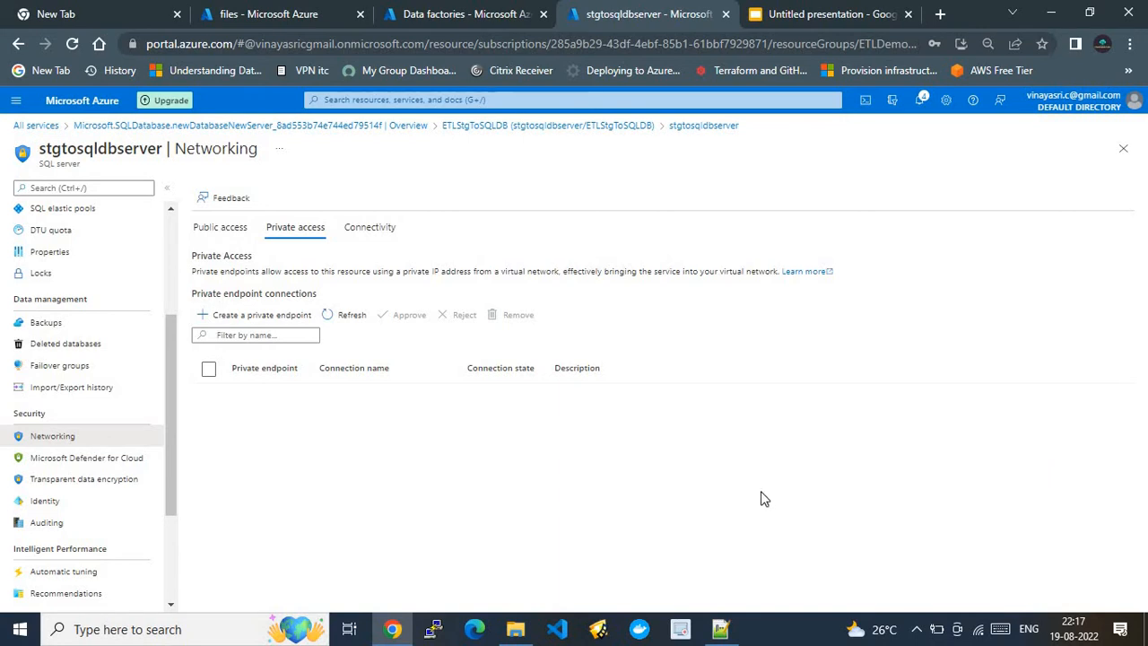
pyautogui.click(362, 236)
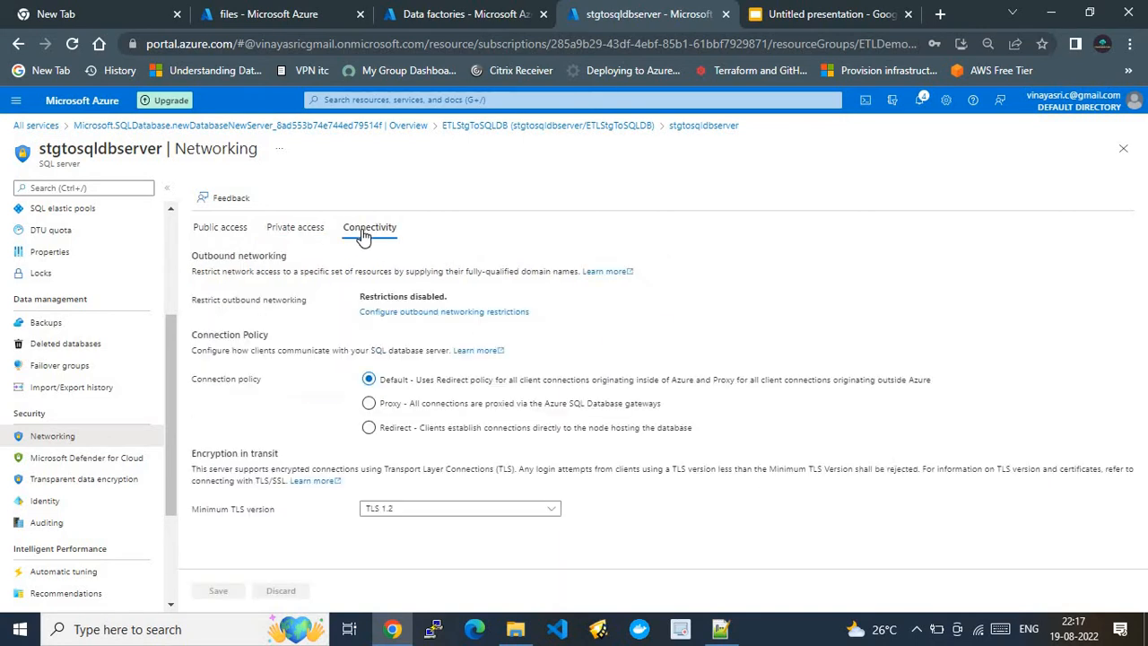
pyautogui.click(208, 236)
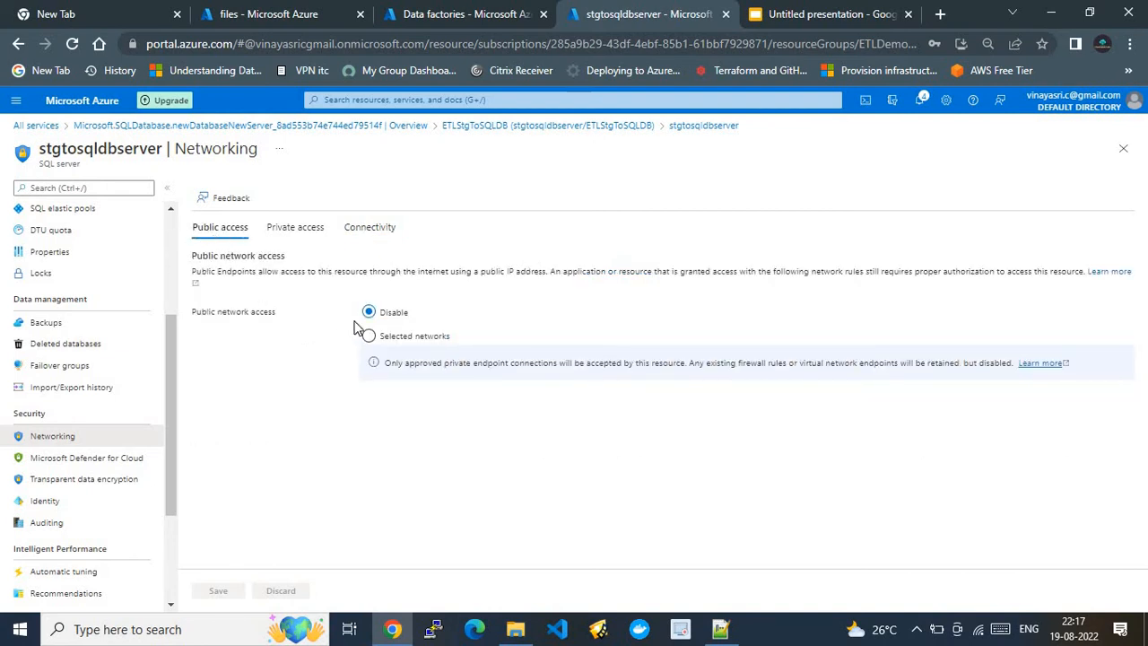
pyautogui.click(377, 237)
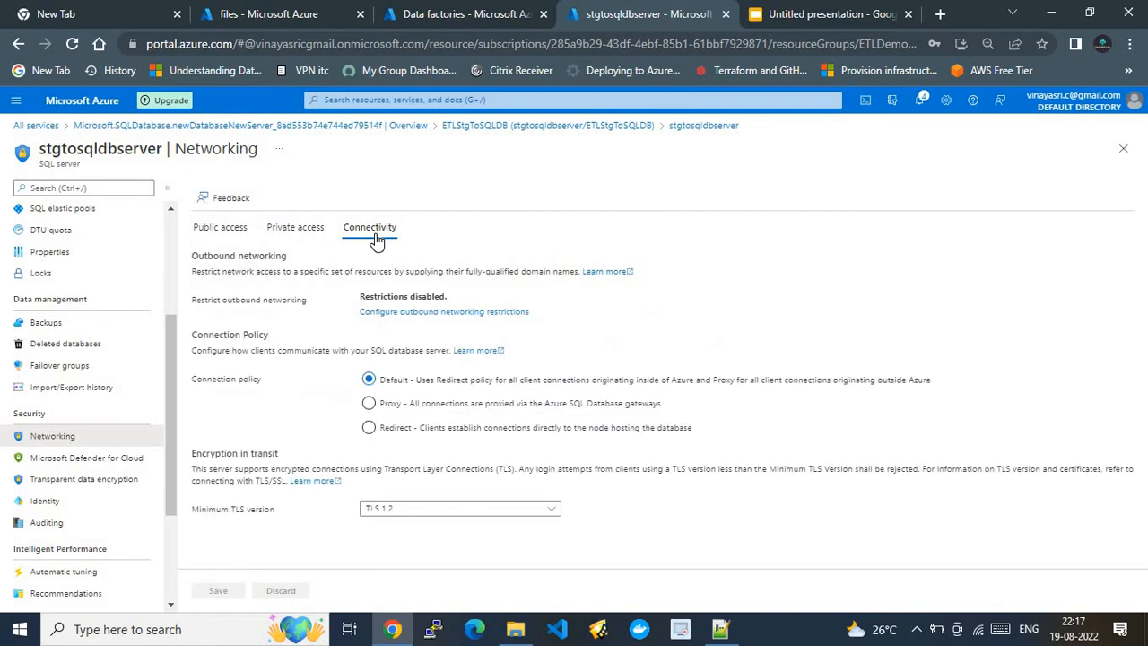
pyautogui.click(220, 231)
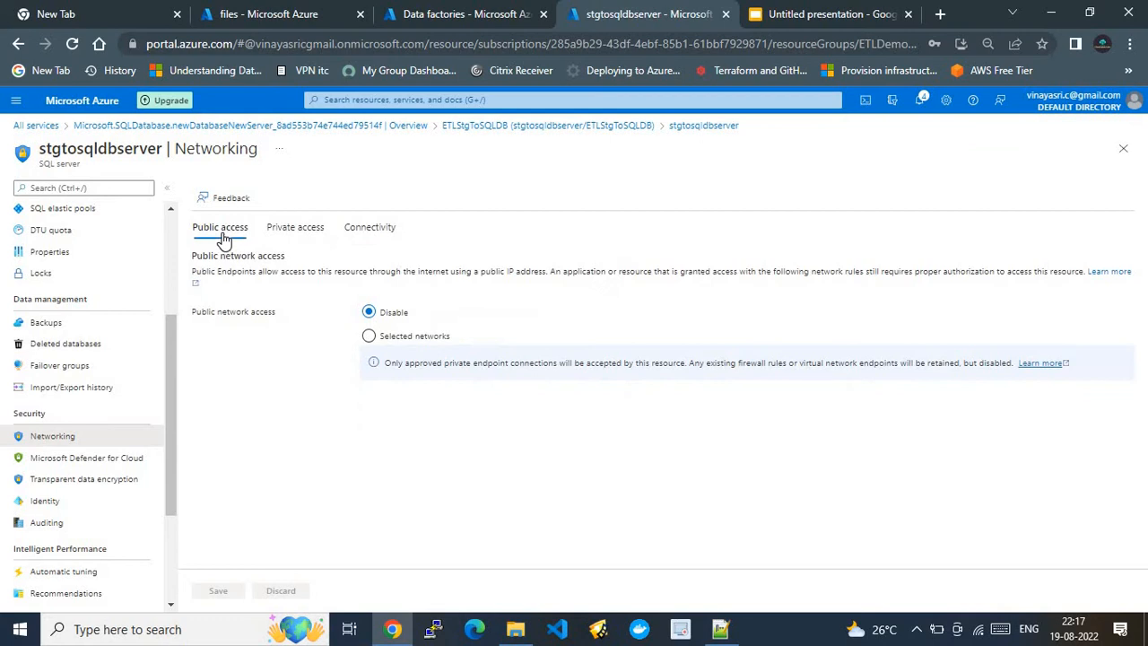
# Set the server's public network access to Selected networks, allow Azure services and resources to access this server, and save the changes.
pyautogui.click(368, 337)
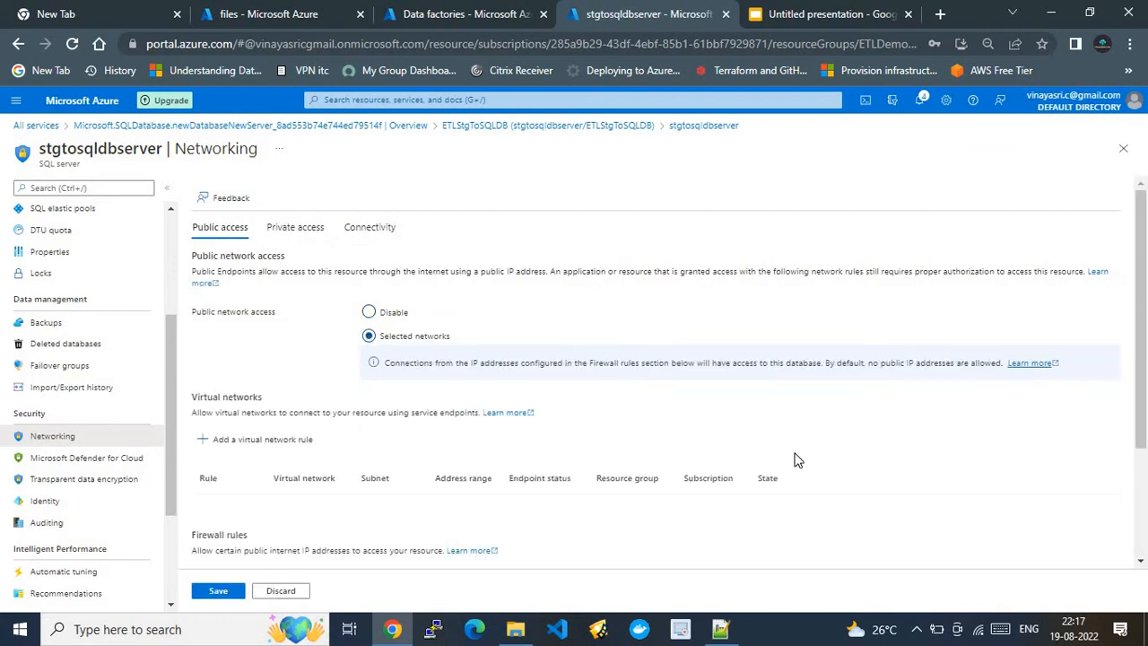
pyautogui.scroll(-2, 345, 517)
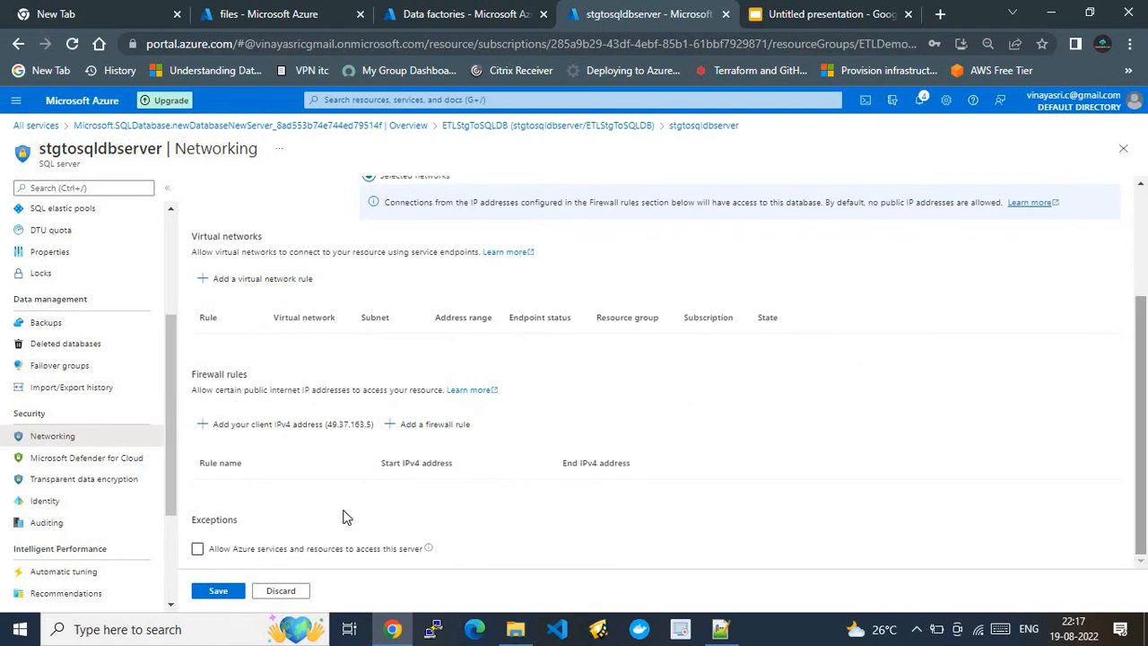
pyautogui.click(197, 548)
pyautogui.moveTo(1136, 341); pyautogui.dragTo(1127, 154)
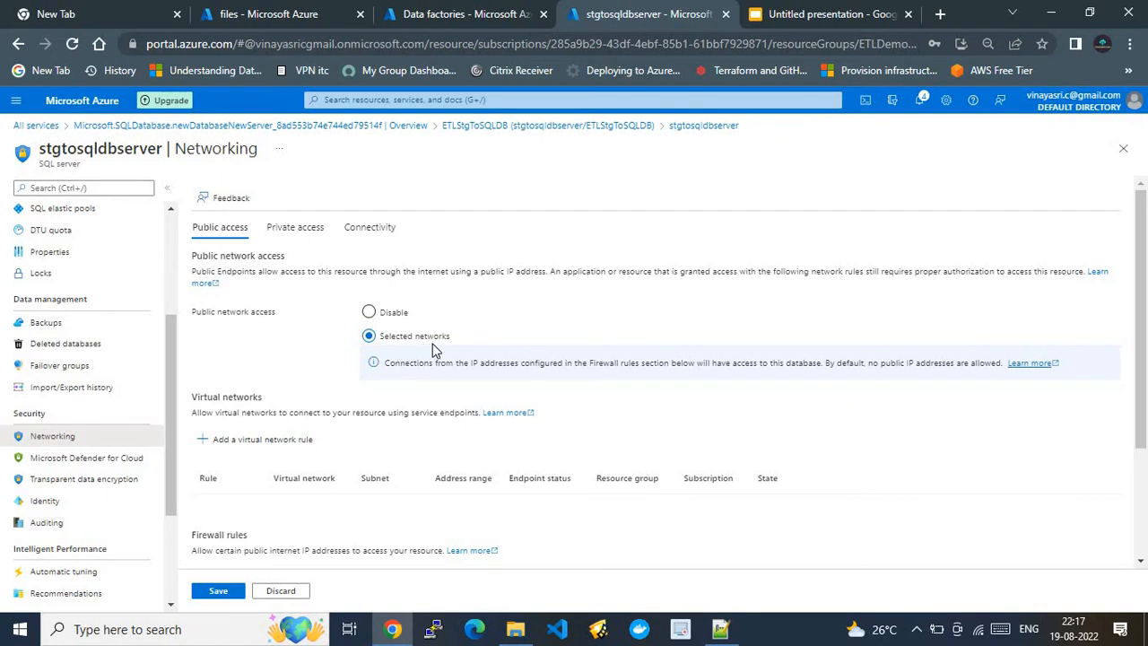
pyautogui.moveTo(1145, 387); pyautogui.dragTo(1142, 520)
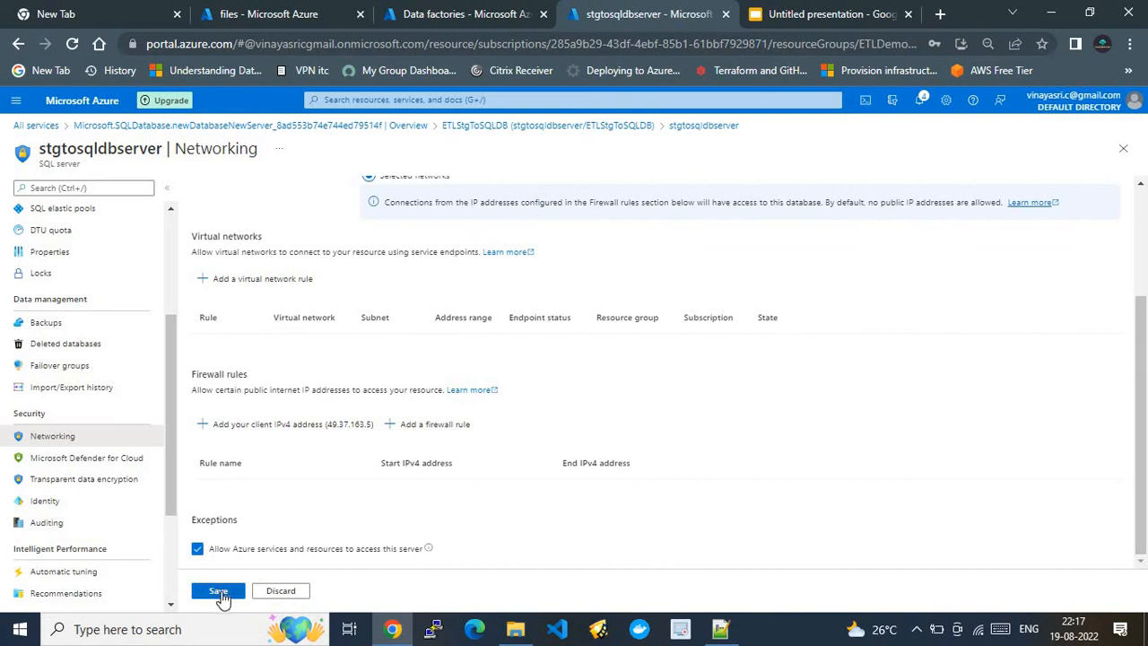
pyautogui.moveTo(1142, 466); pyautogui.dragTo(1147, 293)
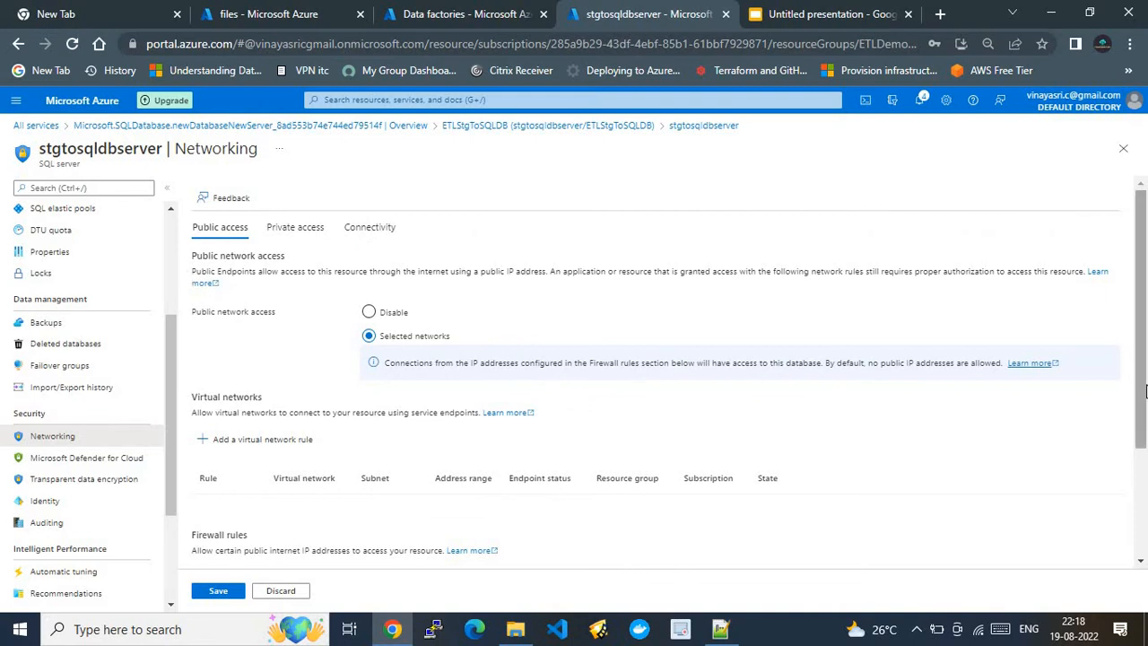
pyautogui.scroll(-2, 1145, 390)
pyautogui.click(230, 591)
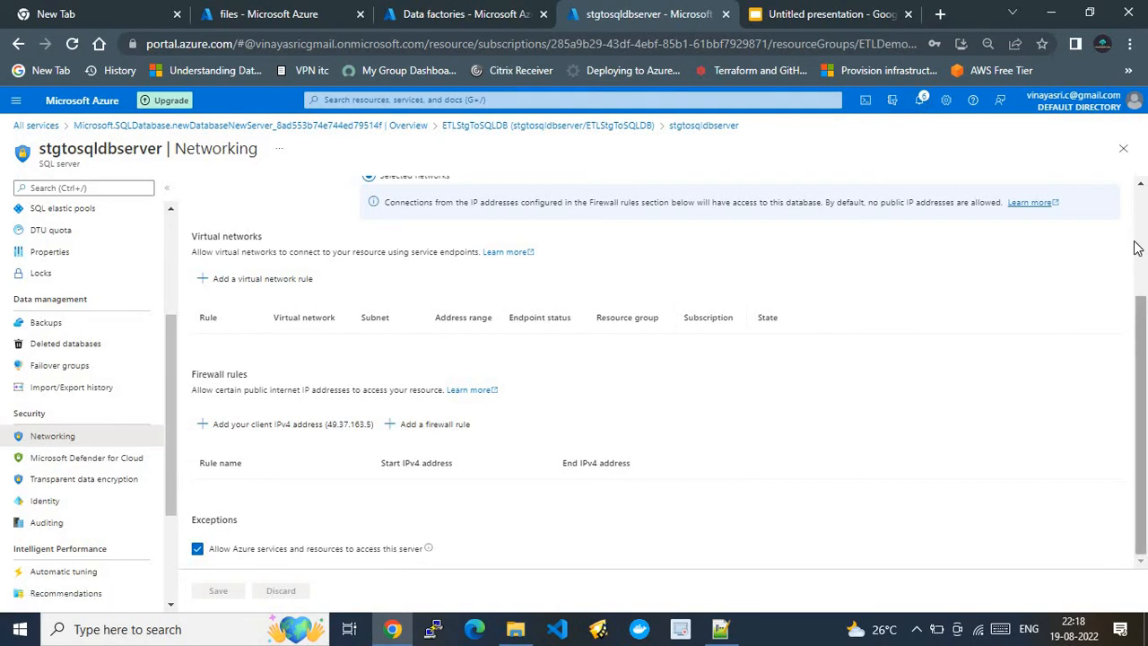
pyautogui.scroll(3, 810, 335)
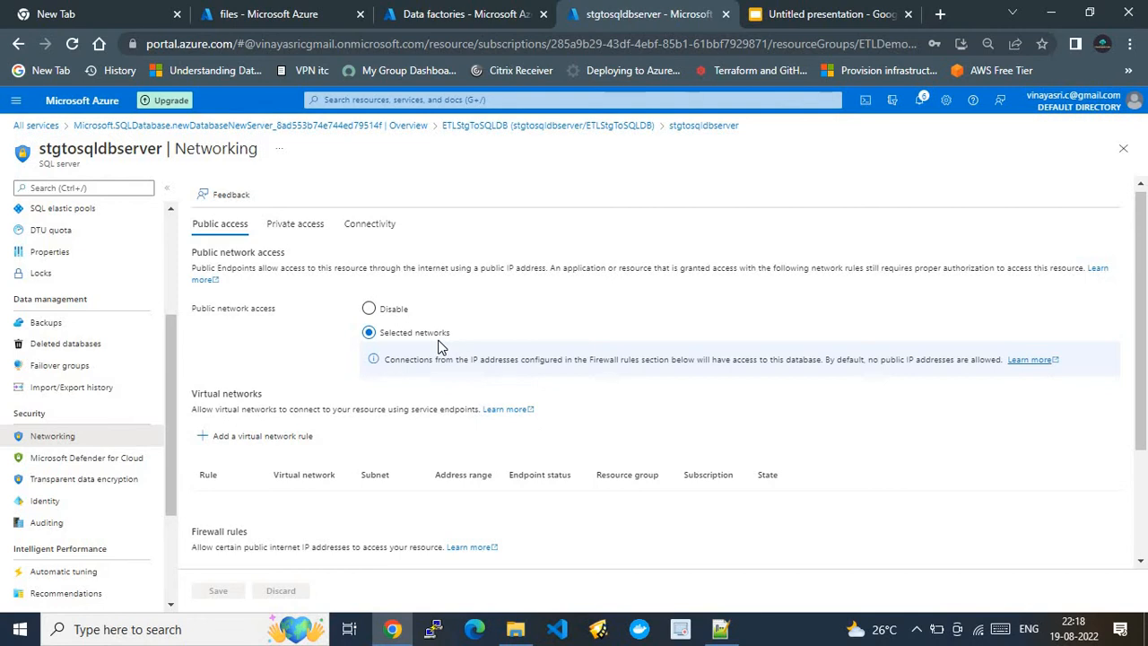
# Return to the ETLStgToSQLDB database and retry the query editor sign-in with SQL server authentication, pasting the account password copied from Notepad++.
pyautogui.click(303, 128)
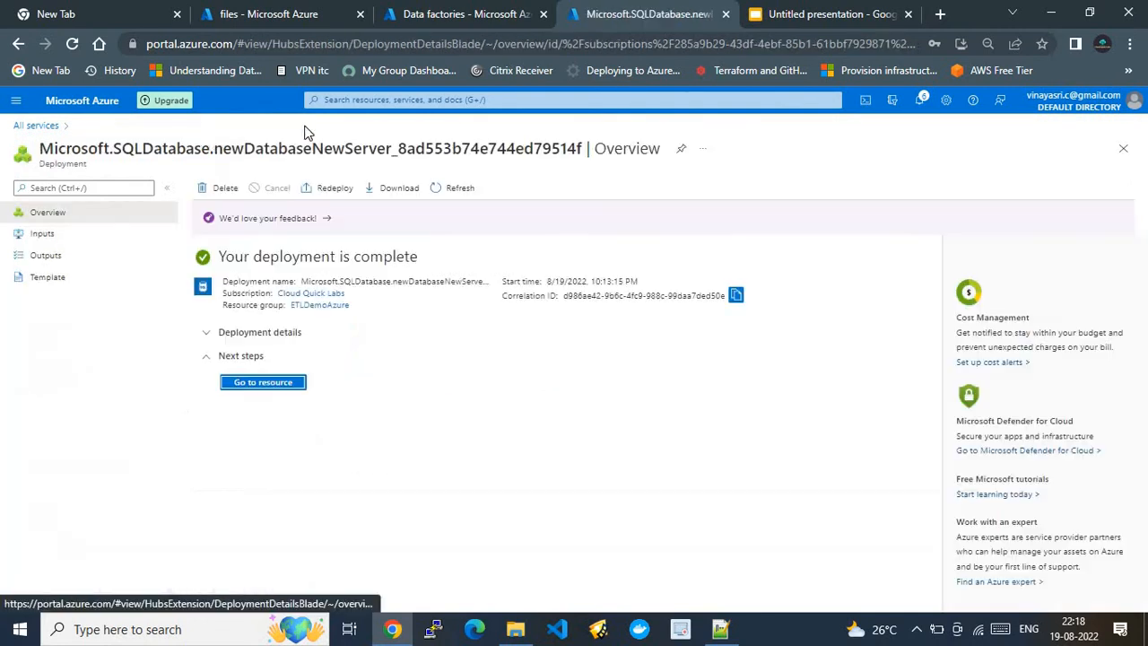
pyautogui.click(263, 382)
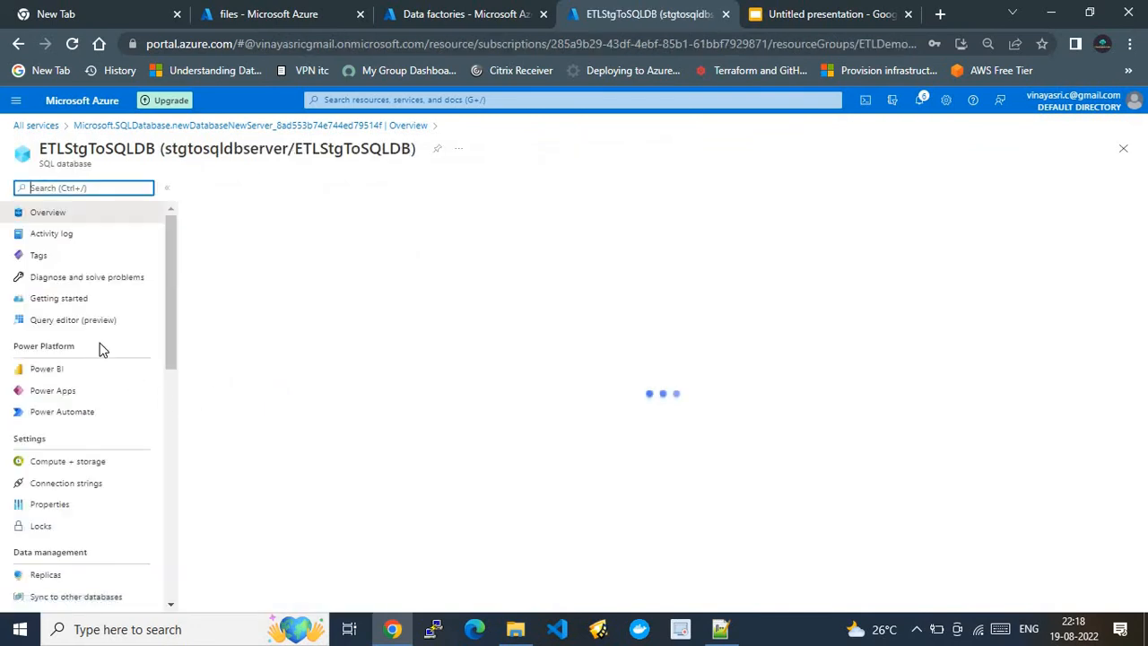
pyautogui.click(72, 320)
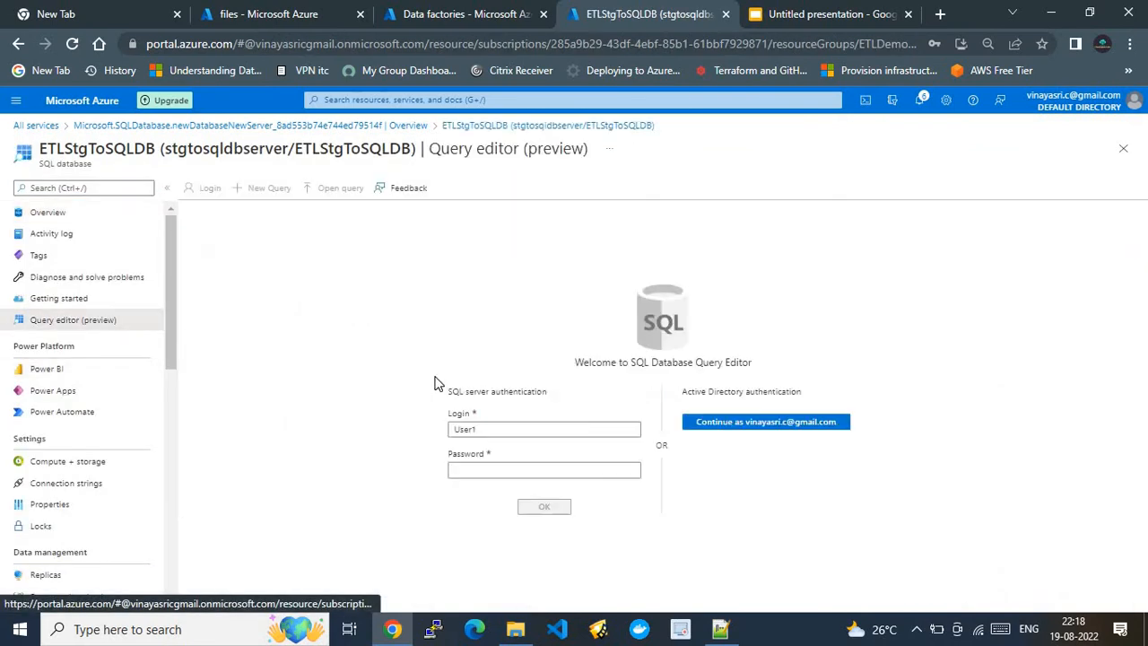
pyautogui.click(533, 474)
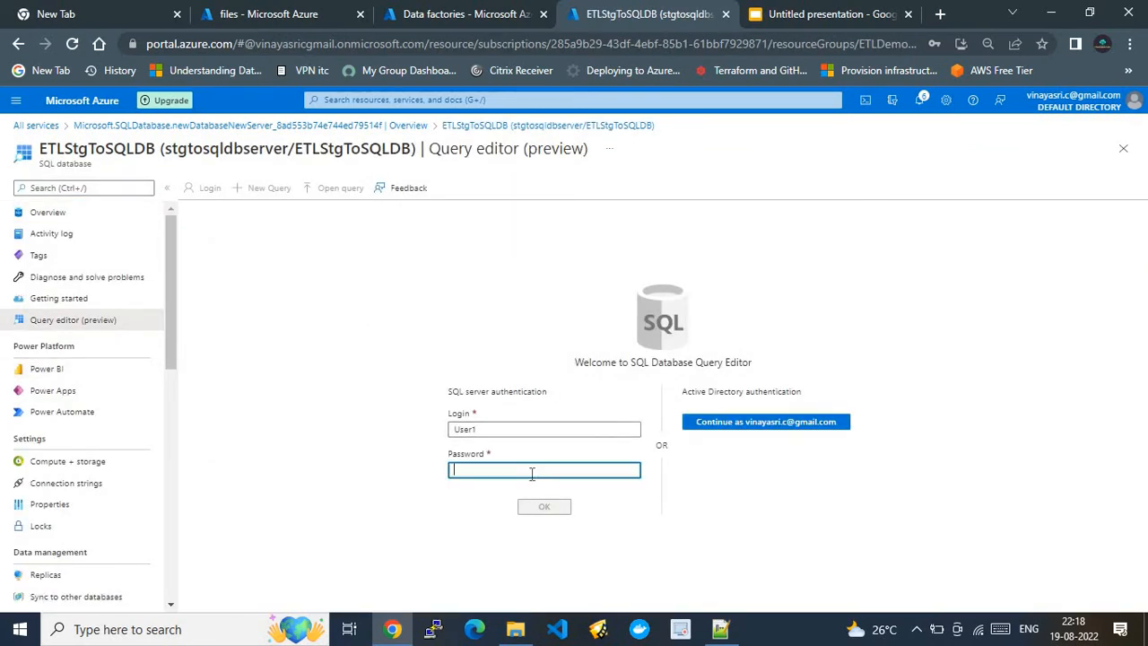
pyautogui.click(720, 629)
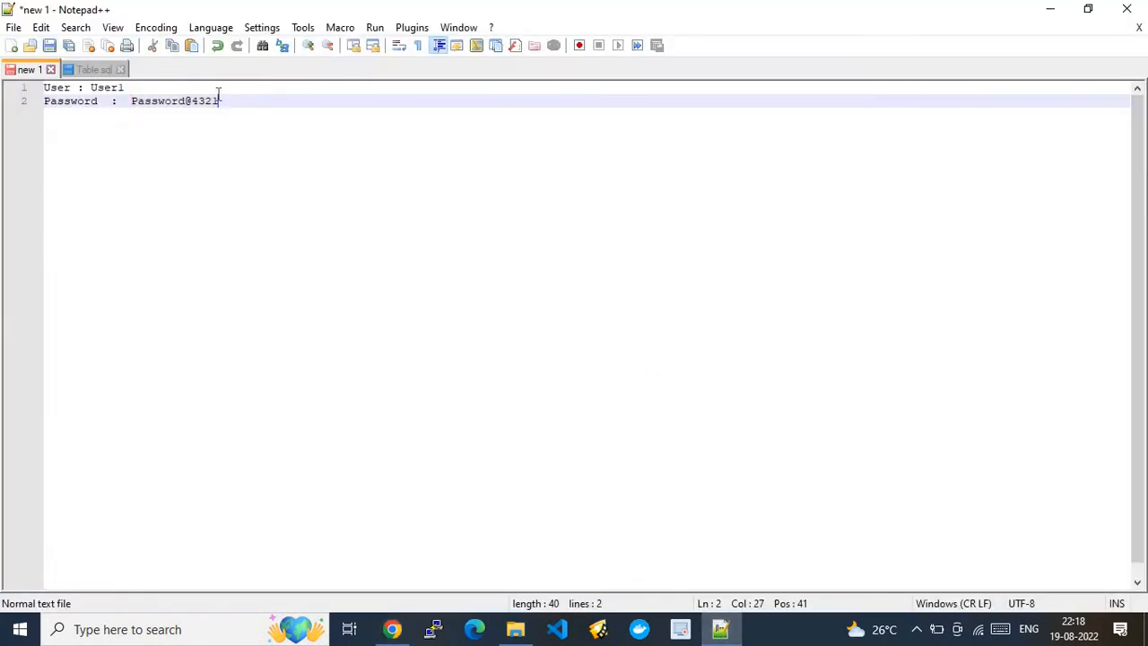
pyautogui.moveTo(218, 99); pyautogui.dragTo(131, 104)
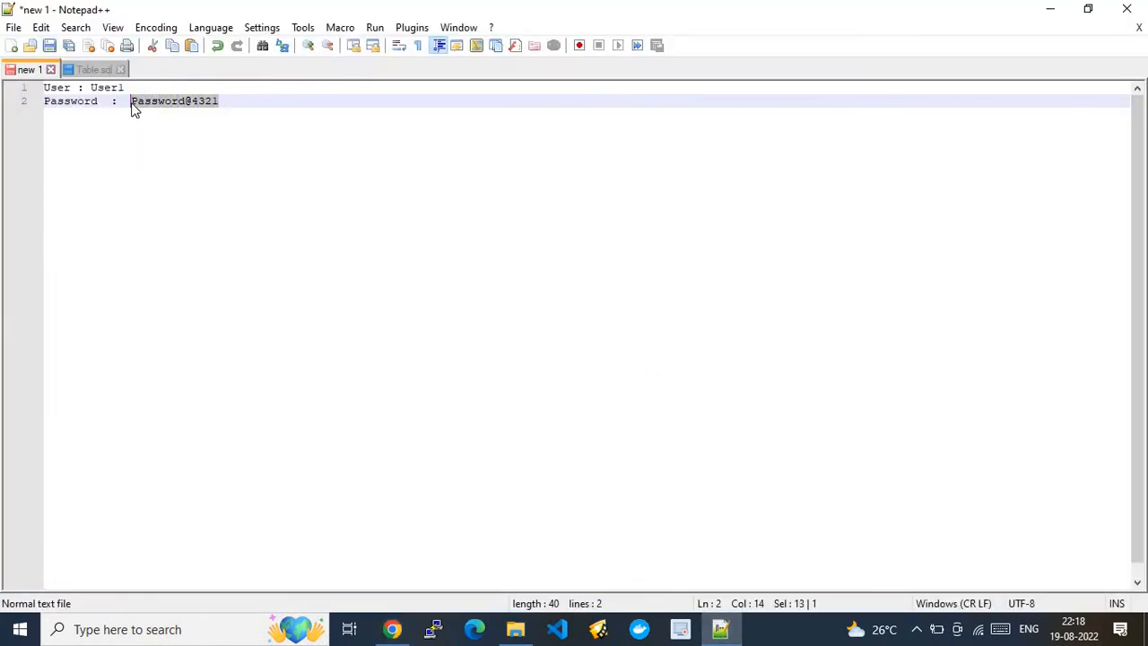
pyautogui.click(392, 629)
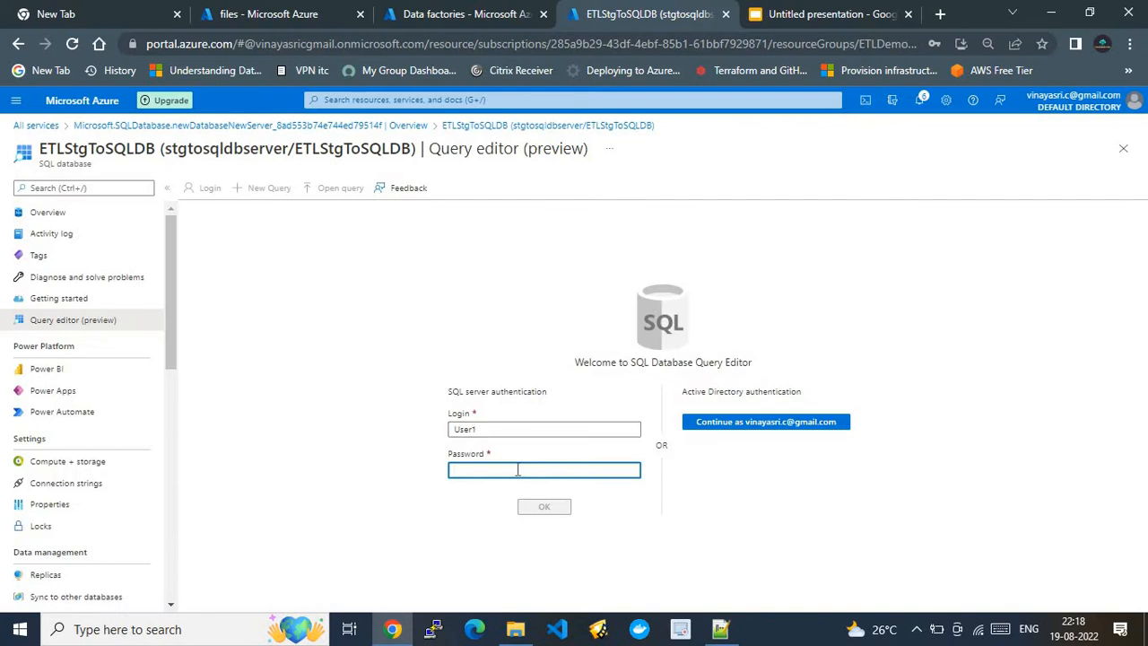
pyautogui.hotkey('ctrl', 'v')
pyautogui.click(545, 506)
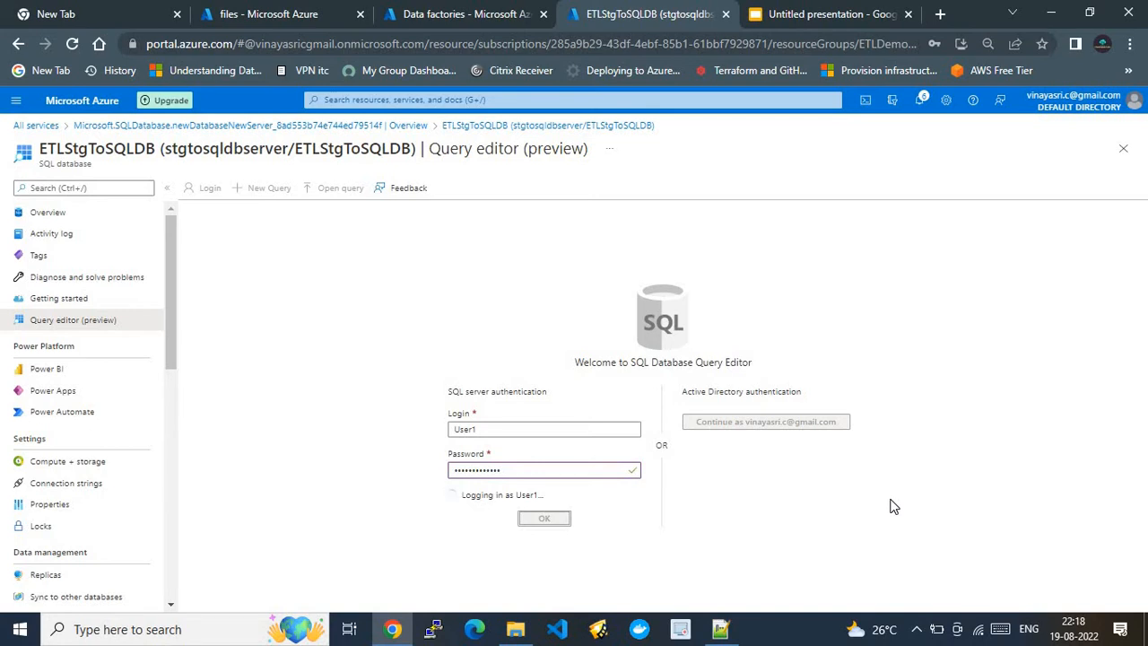
# Allowlist the client IP address on stgtosqldbserver from the login error, then check the firewall rules in the server's Networking settings.
pyautogui.moveTo(1142, 441); pyautogui.dragTo(1142, 489)
pyautogui.click(594, 568)
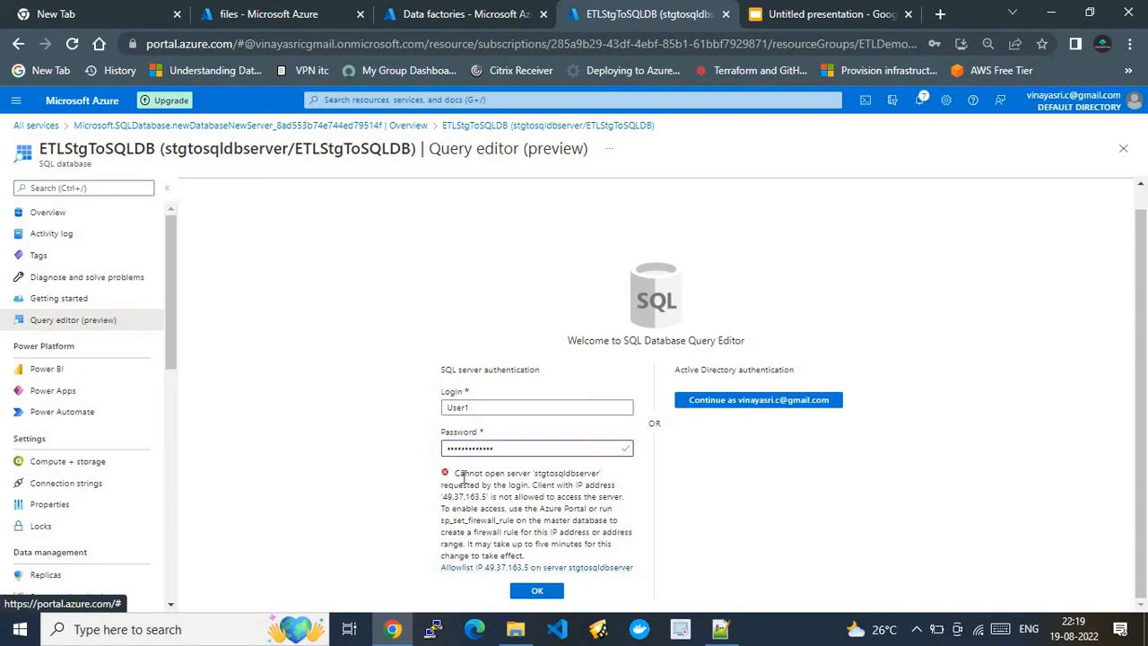
pyautogui.click(293, 132)
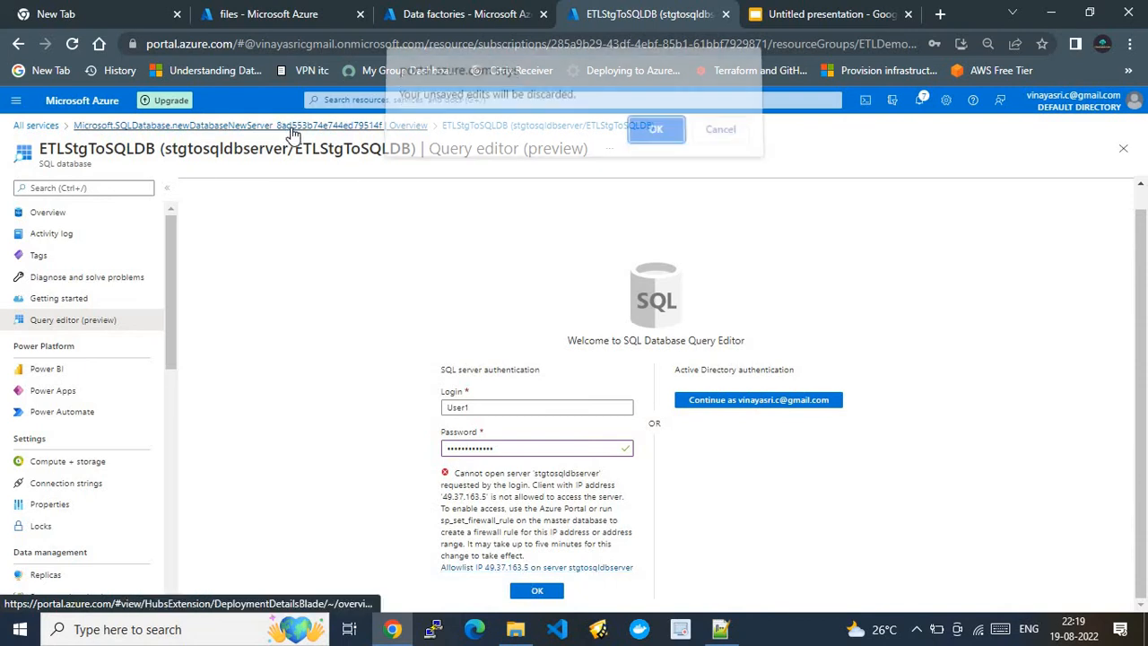
pyautogui.click(654, 139)
pyautogui.click(277, 382)
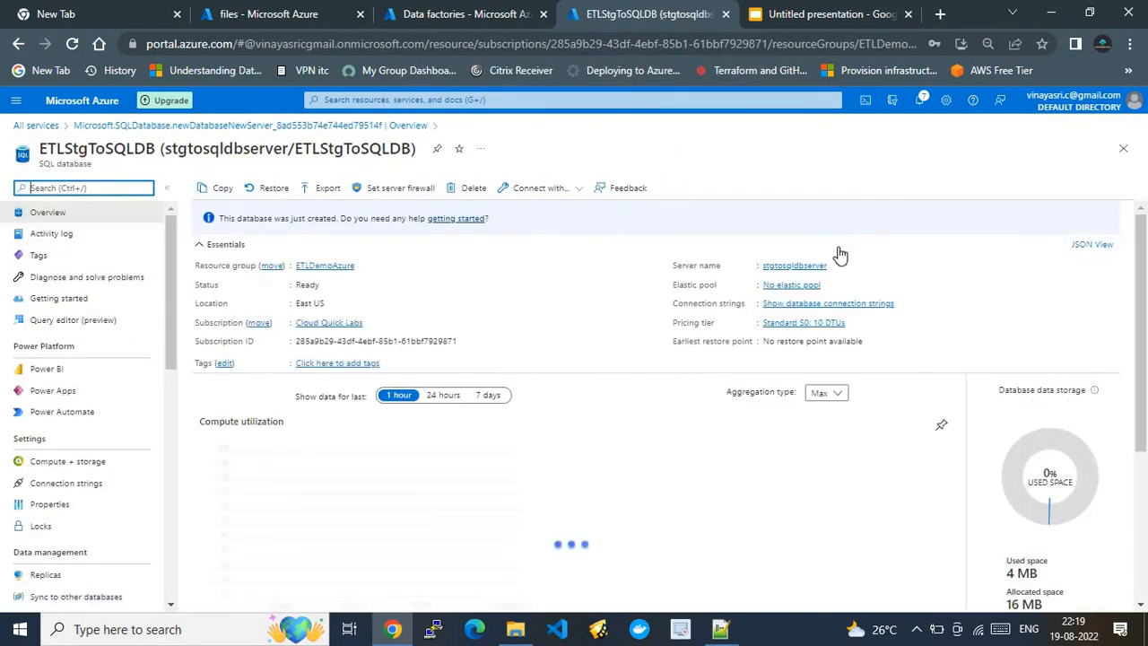
pyautogui.click(798, 266)
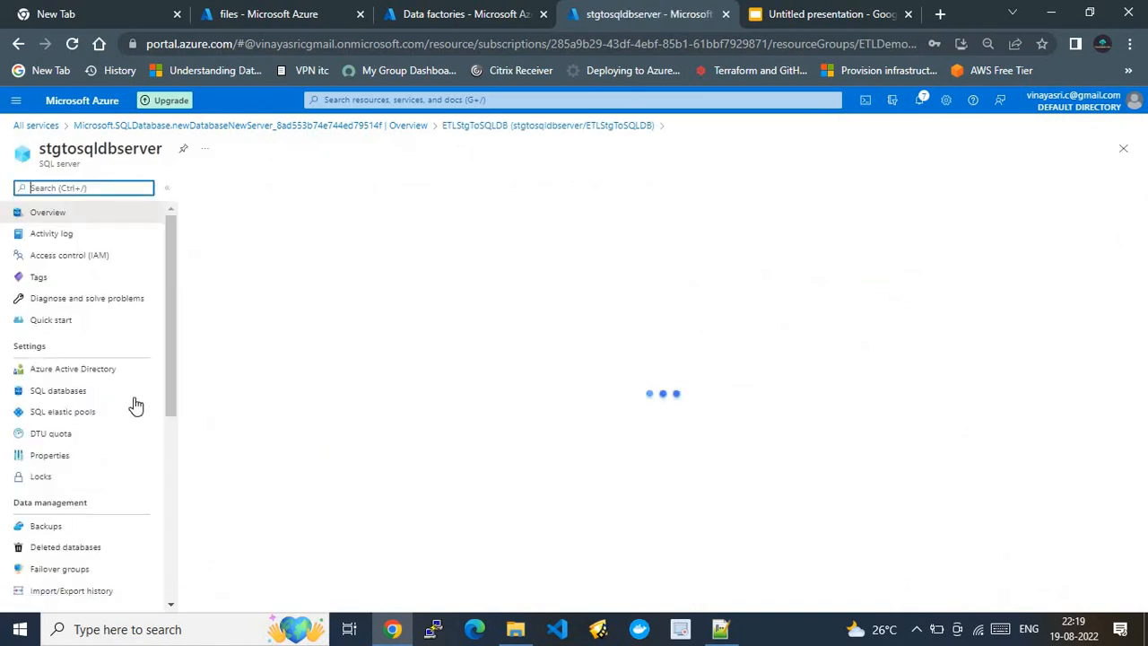
pyautogui.click(161, 456)
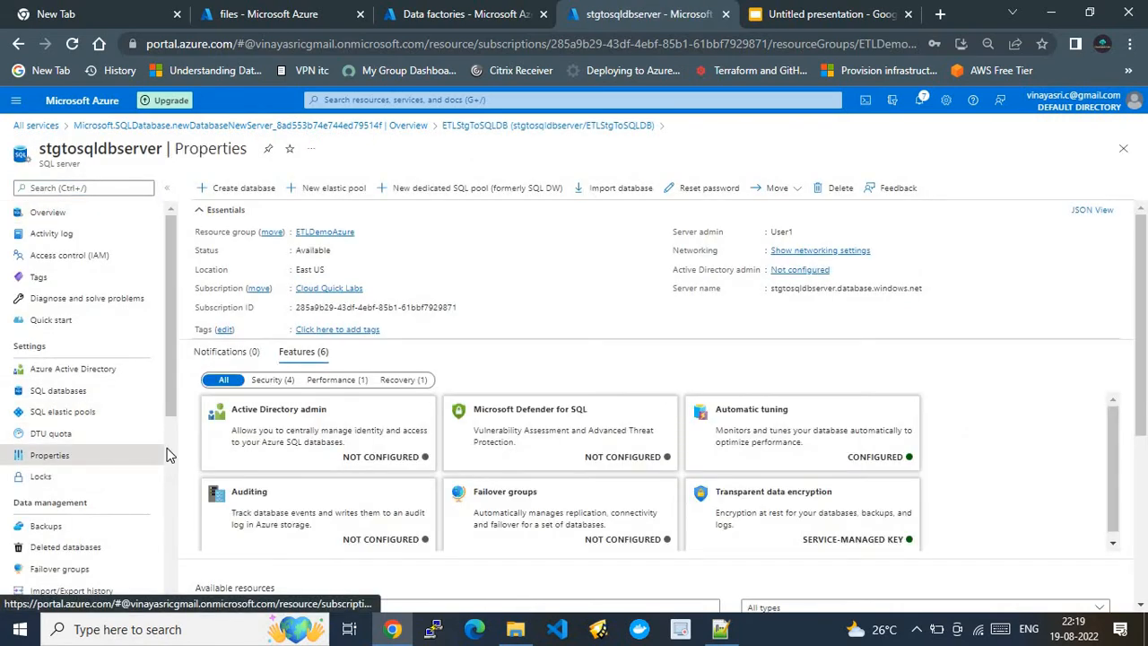
pyautogui.scroll(-4, 167, 449)
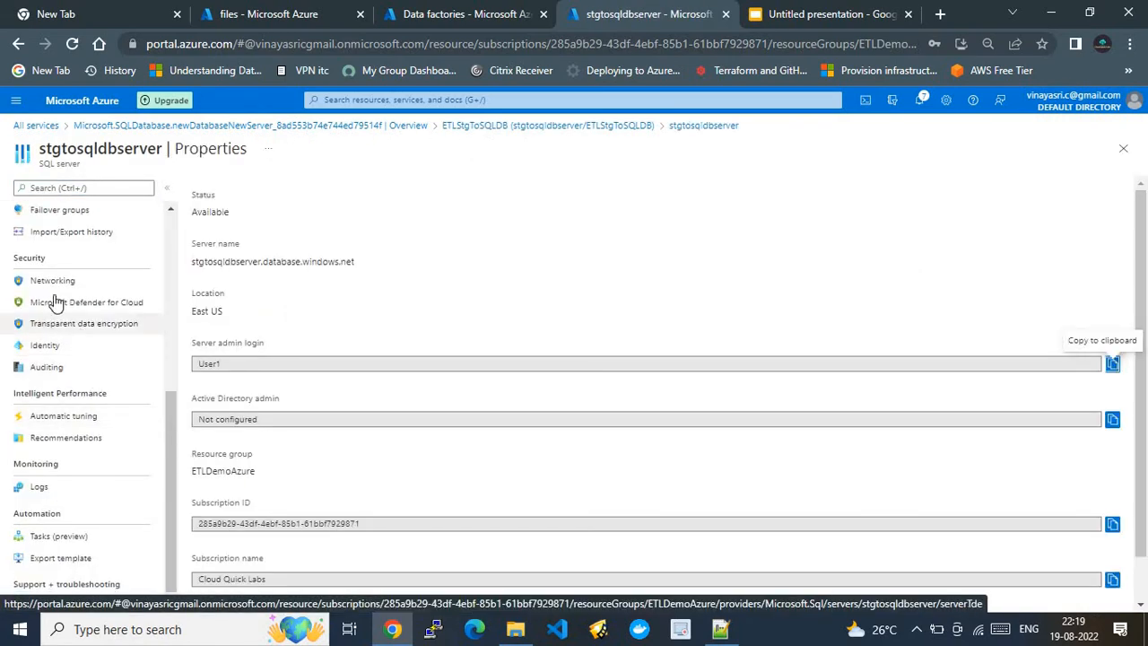
pyautogui.click(52, 280)
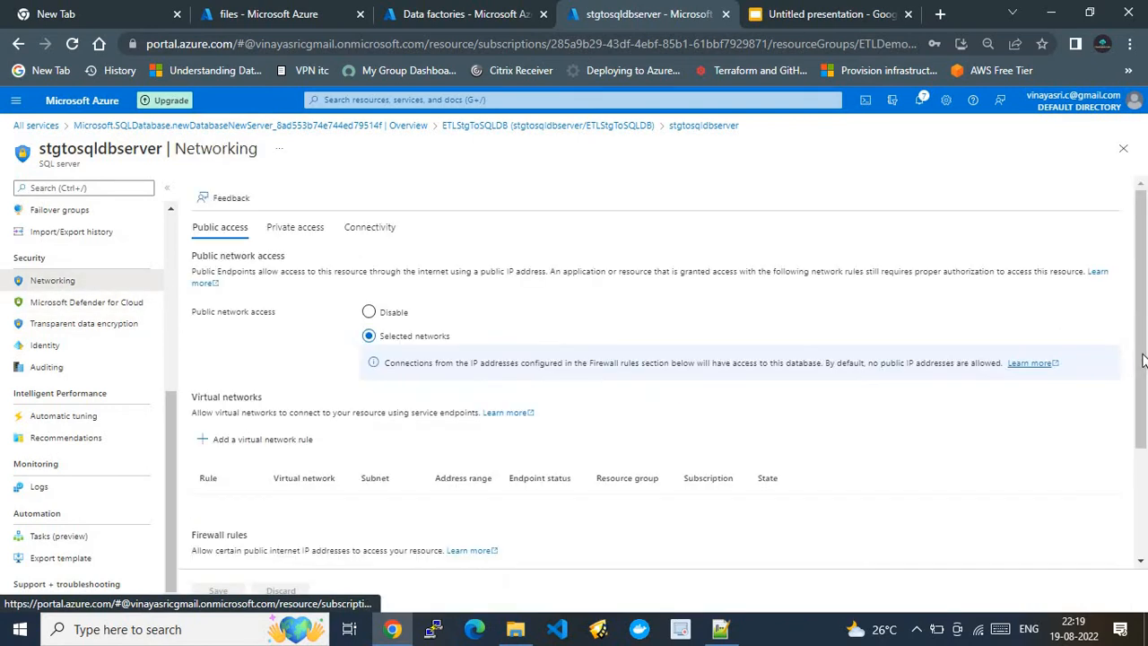
pyautogui.scroll(-3, 672, 520)
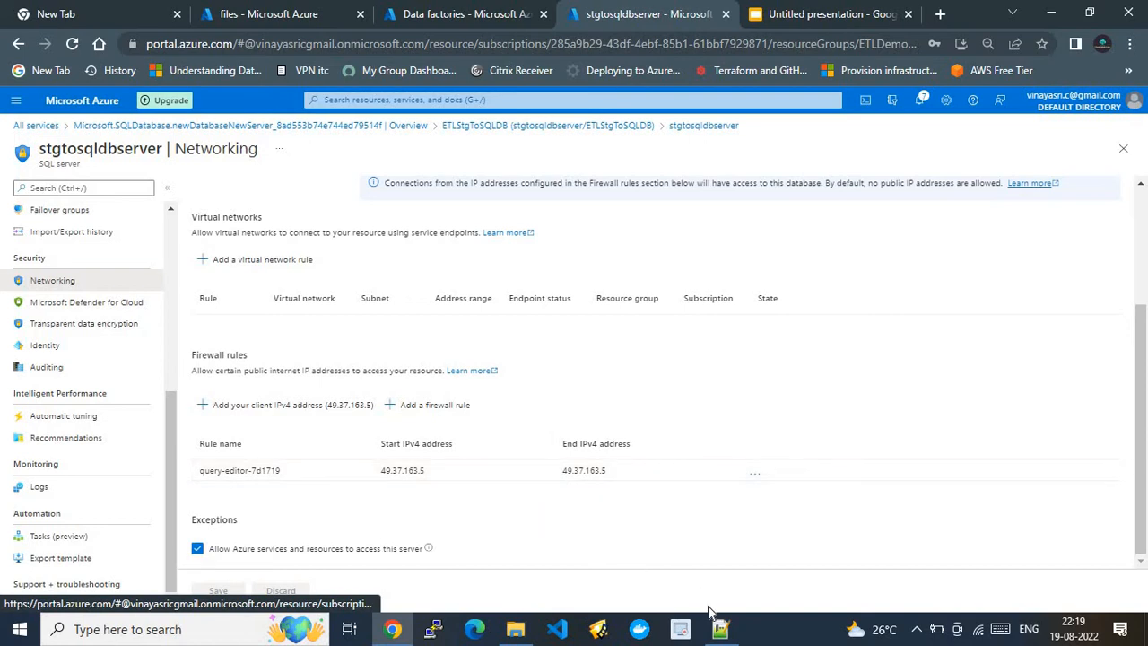
# Sign in to the ETLStgToSQLDB query editor with the account password copied from Notepad++ and expand the database's Tables folder.
pyautogui.click(239, 125)
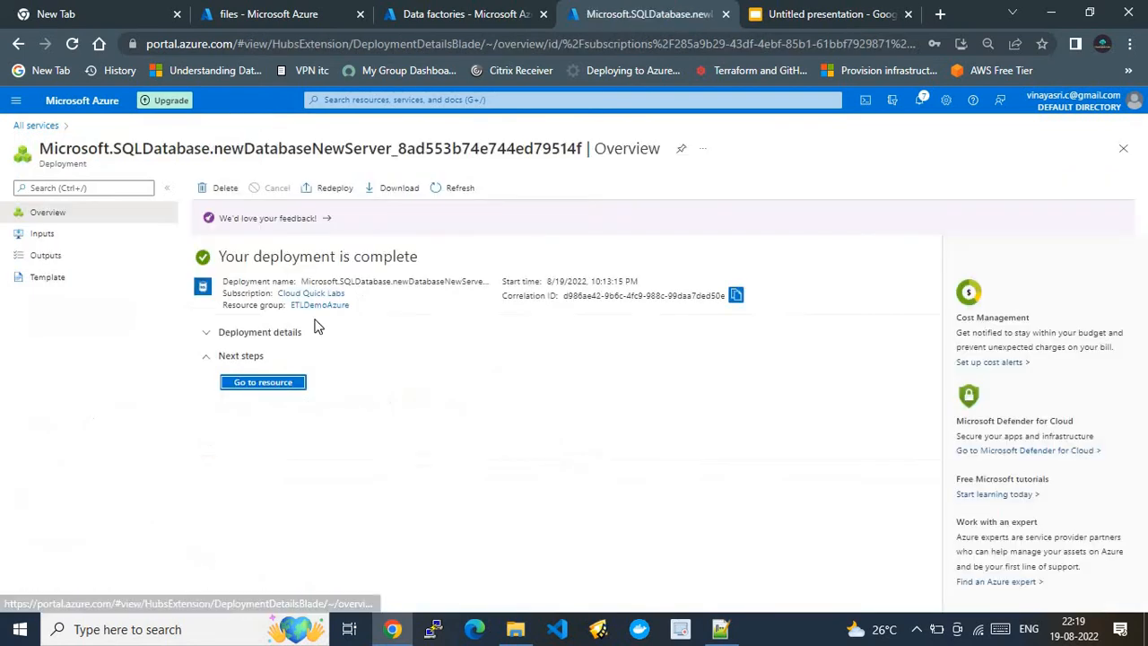
pyautogui.click(278, 386)
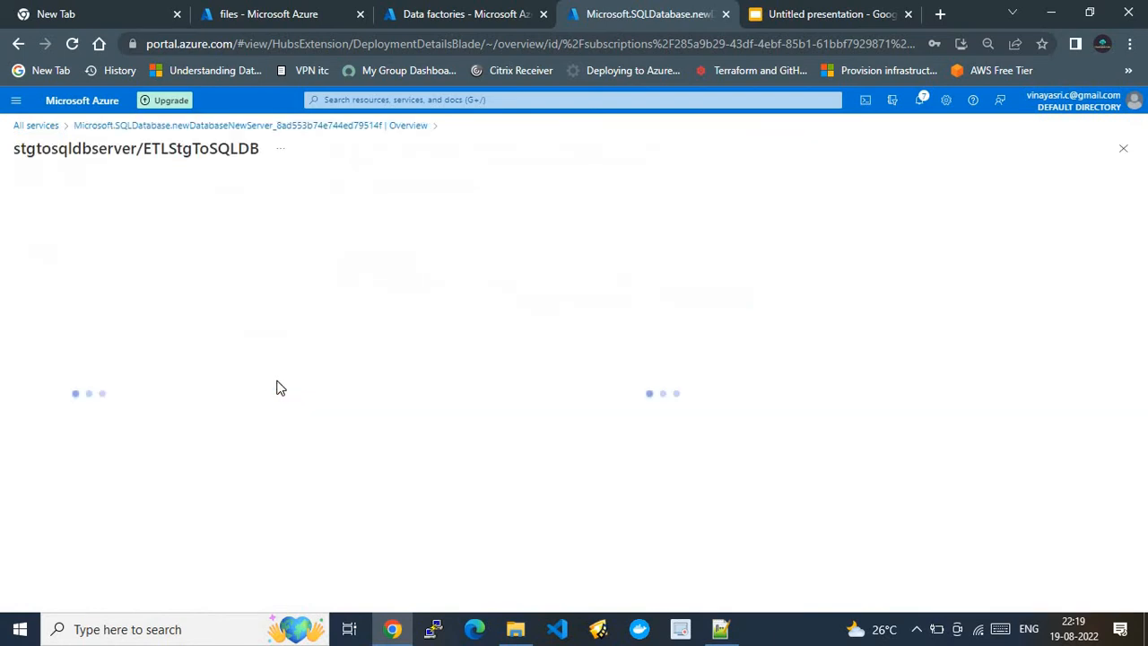
pyautogui.click(96, 321)
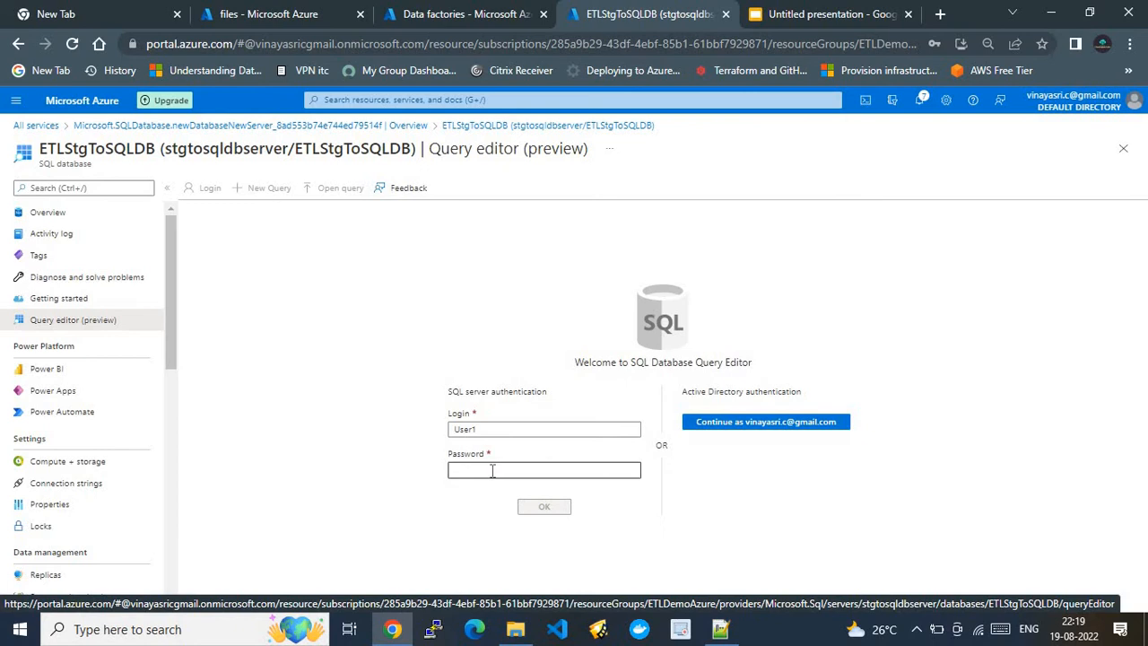
pyautogui.click(492, 471)
pyautogui.click(720, 628)
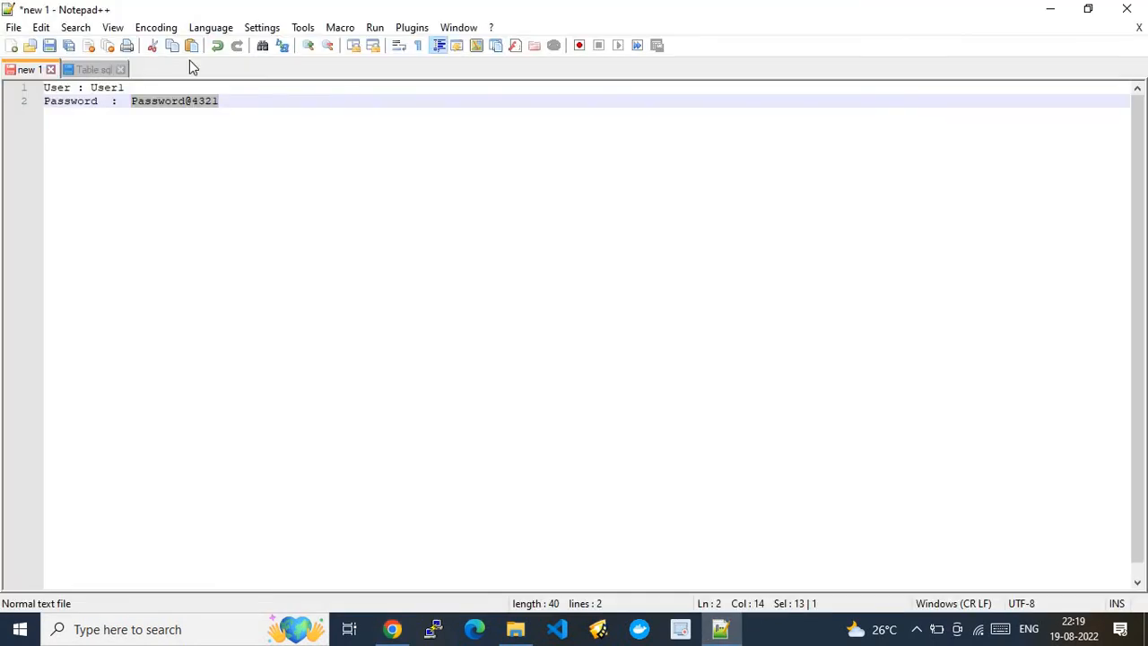
pyautogui.moveTo(229, 106); pyautogui.dragTo(129, 100)
pyautogui.click(392, 628)
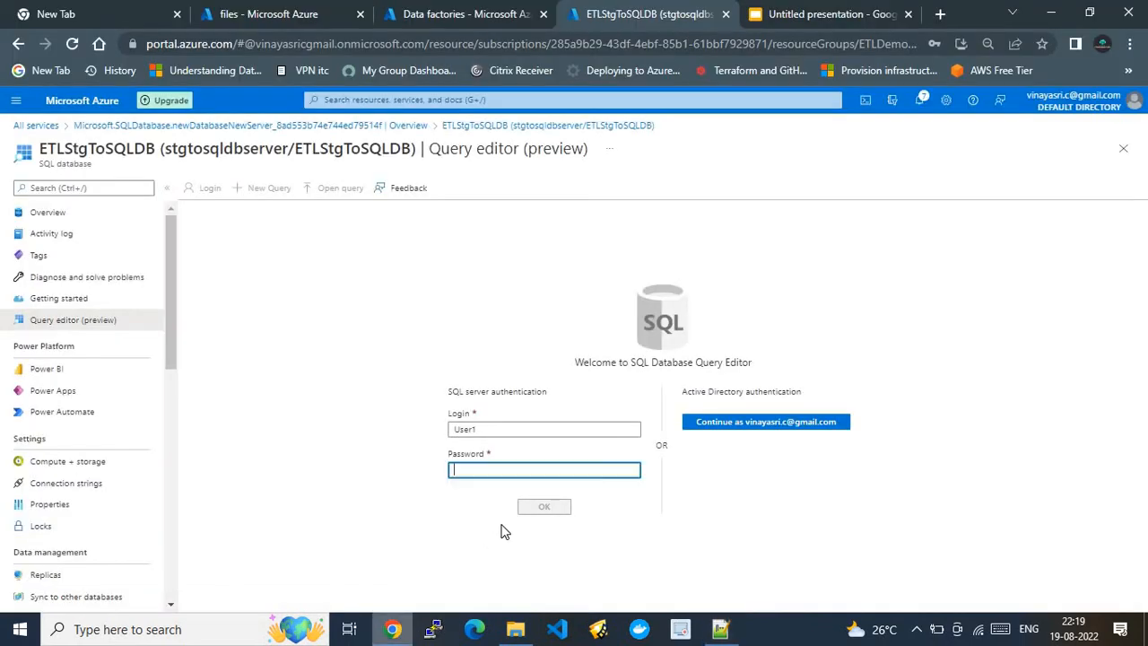
pyautogui.hotkey('ctrl', 'v')
pyautogui.click(544, 511)
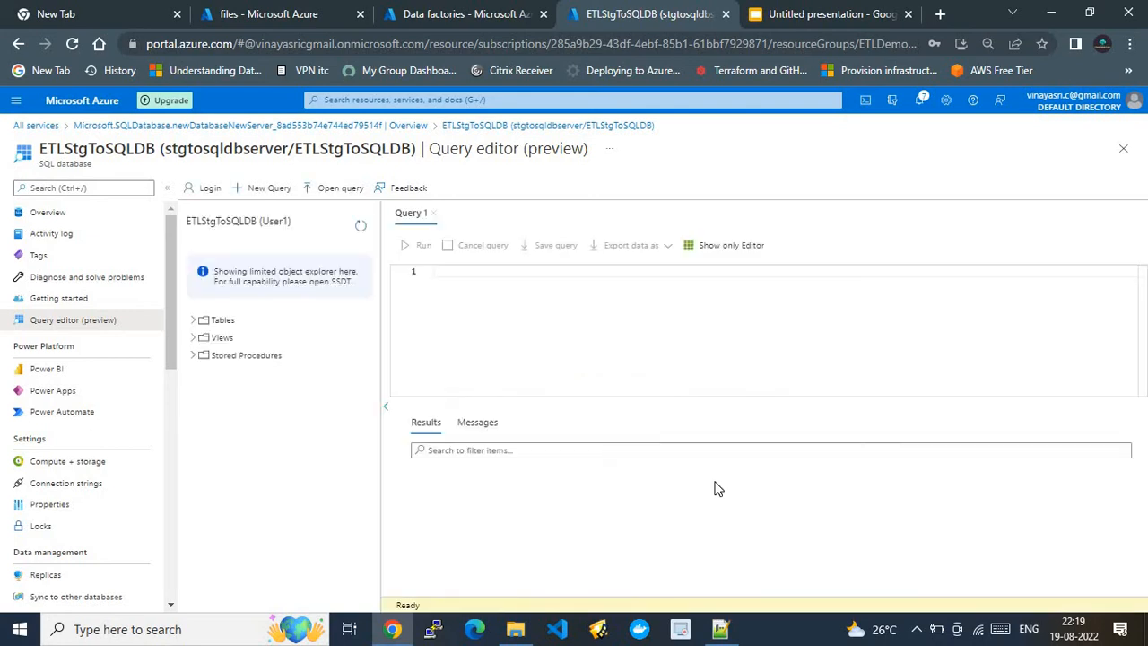
pyautogui.click(198, 327)
pyautogui.click(195, 321)
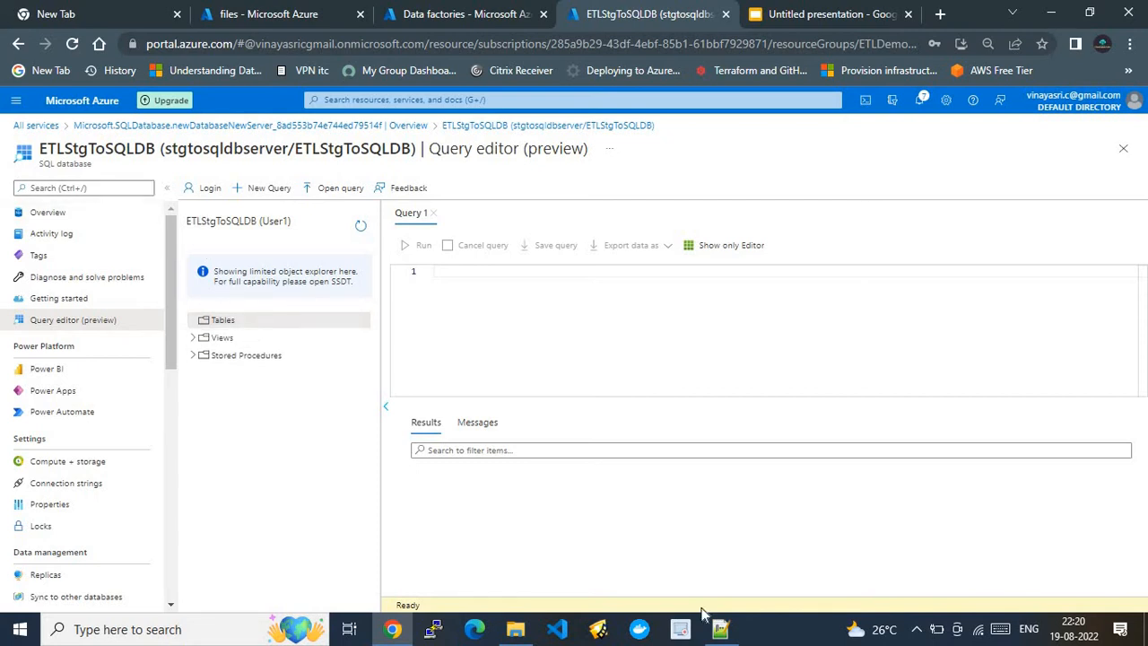
# Switch to Notepad++ and copy the whole create table stgtosqldb statement from Table.sql.
pyautogui.click(720, 628)
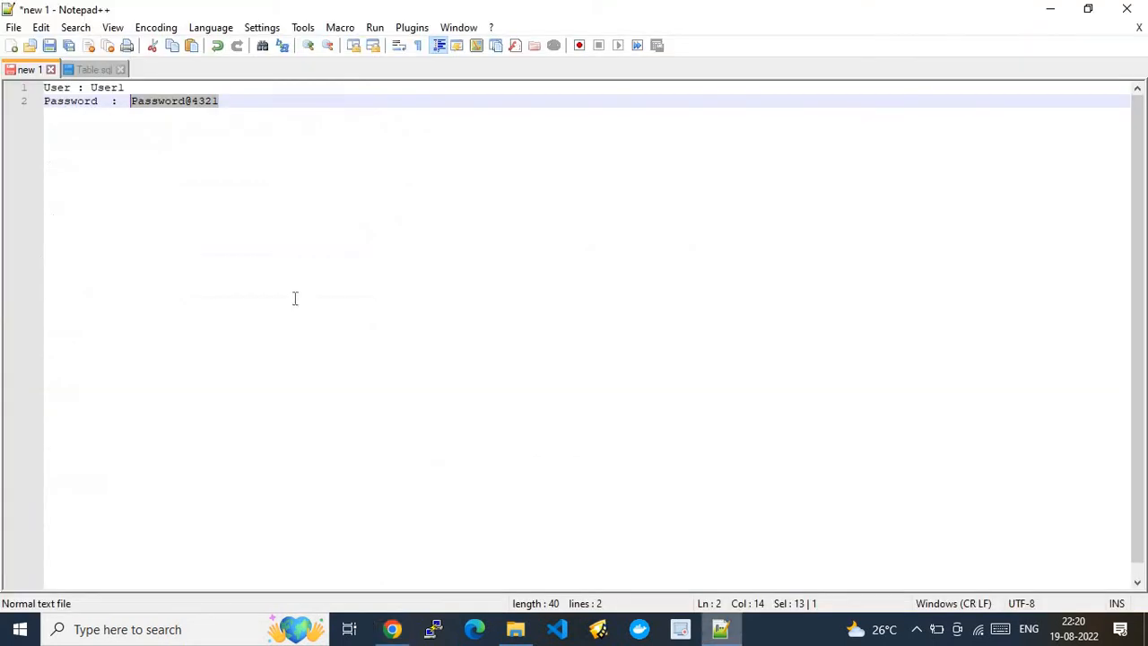
pyautogui.click(93, 69)
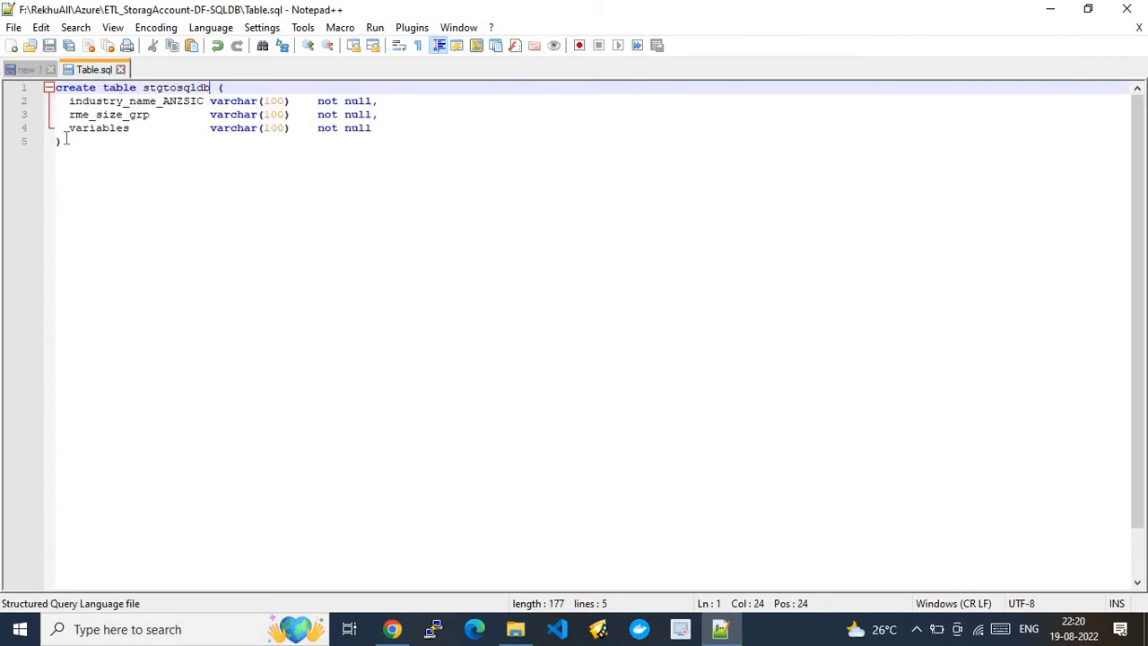
pyautogui.moveTo(65, 141); pyautogui.dragTo(47, 101)
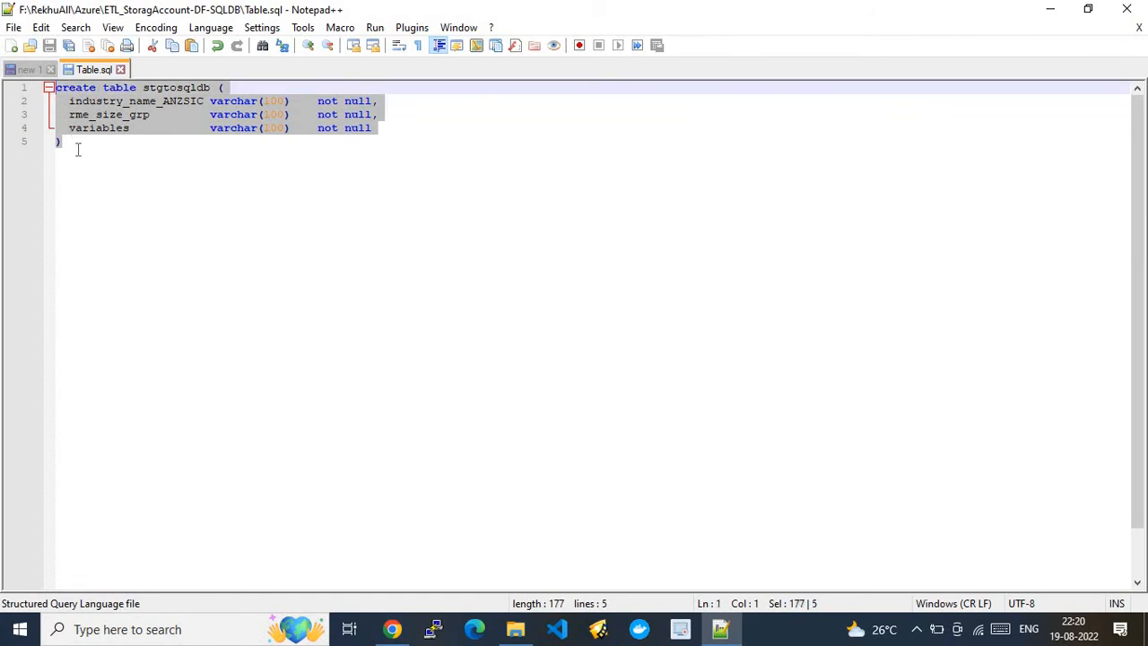
pyautogui.doubleClick(171, 87)
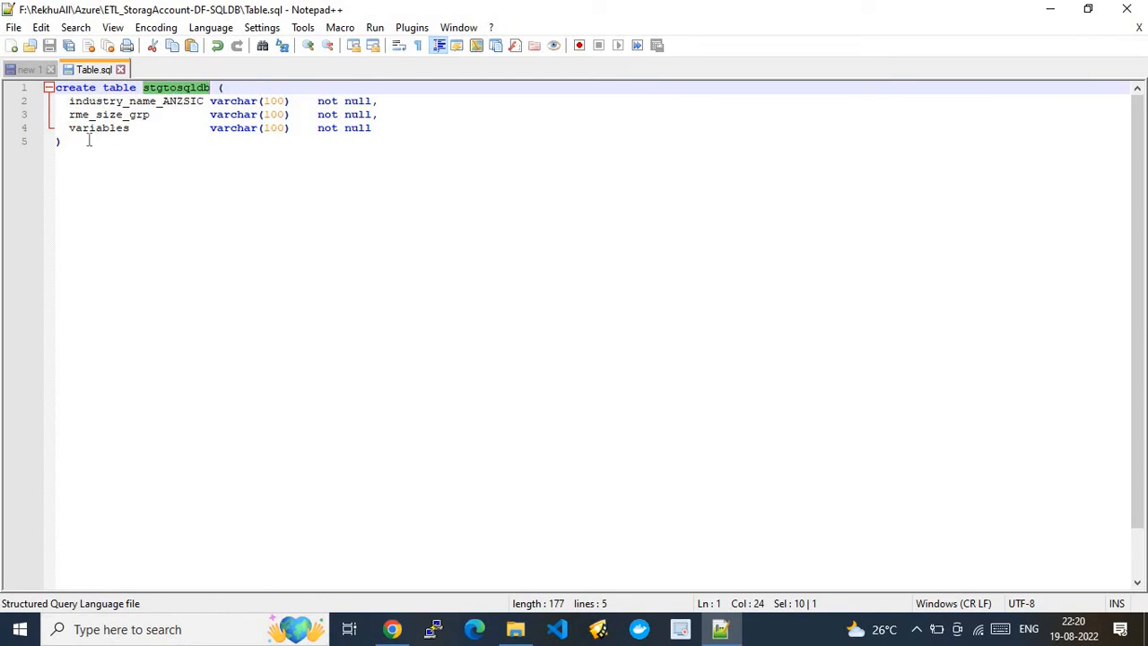
pyautogui.moveTo(65, 145); pyautogui.dragTo(55, 93)
pyautogui.hotkey('ctrl', 'c')
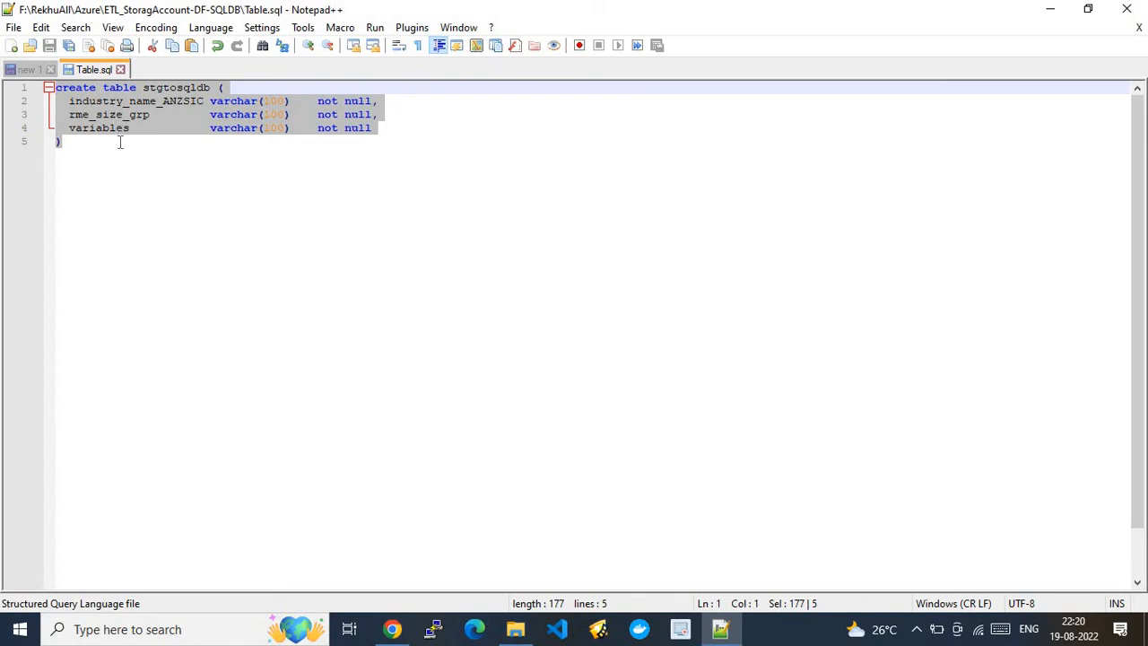
# Paste the copied create table stgtosqldb statement into the ETLStgToSQLDB query editor in Chrome and run the whole statement.
pyautogui.click(392, 628)
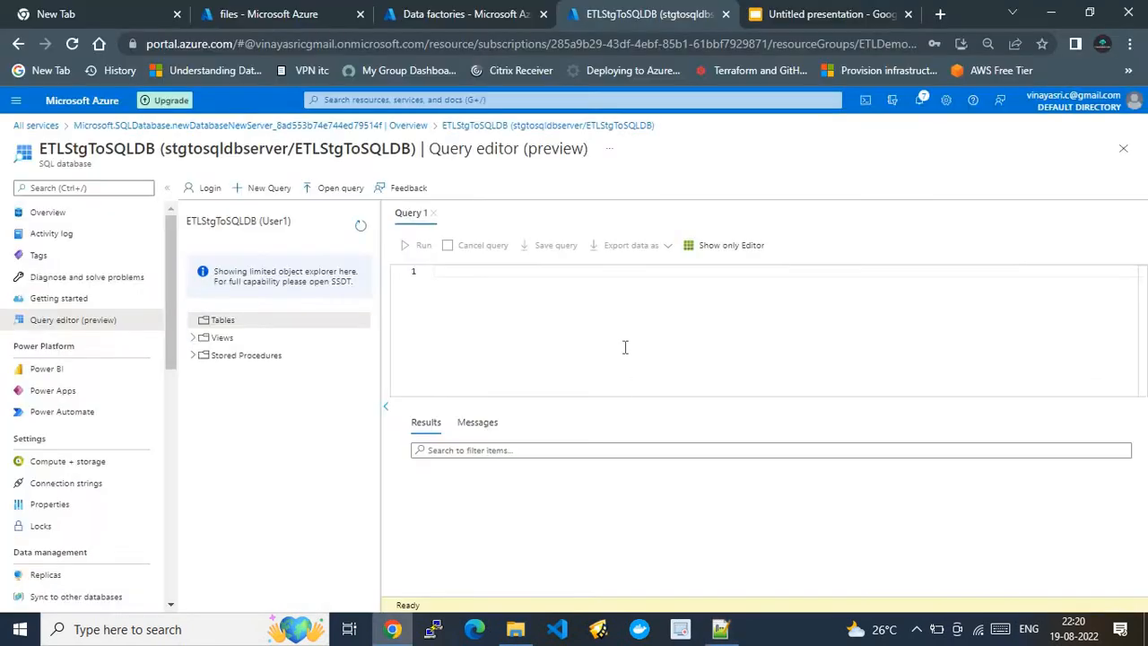
pyautogui.hotkey('ctrl', 'v')
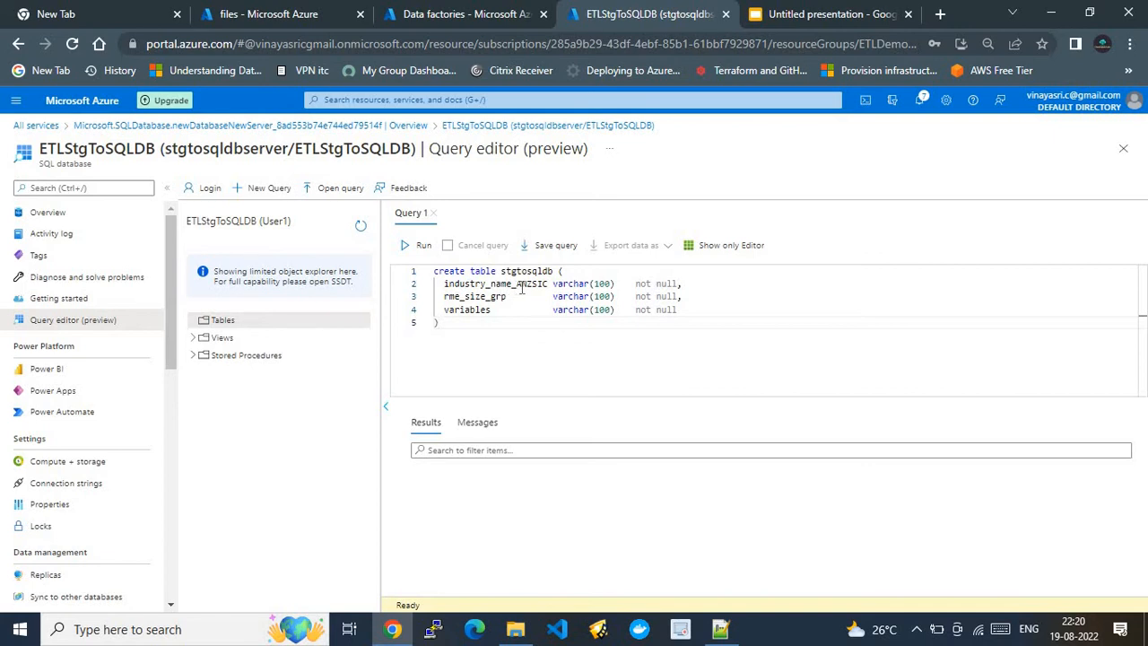
pyautogui.doubleClick(504, 287)
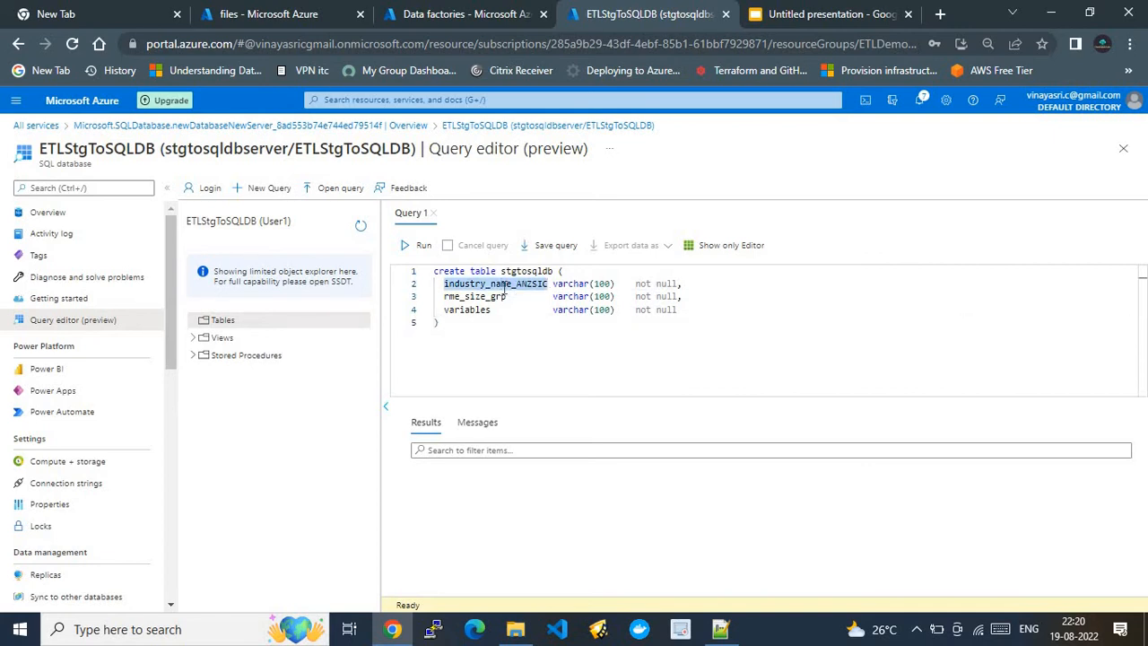
pyautogui.doubleClick(459, 296)
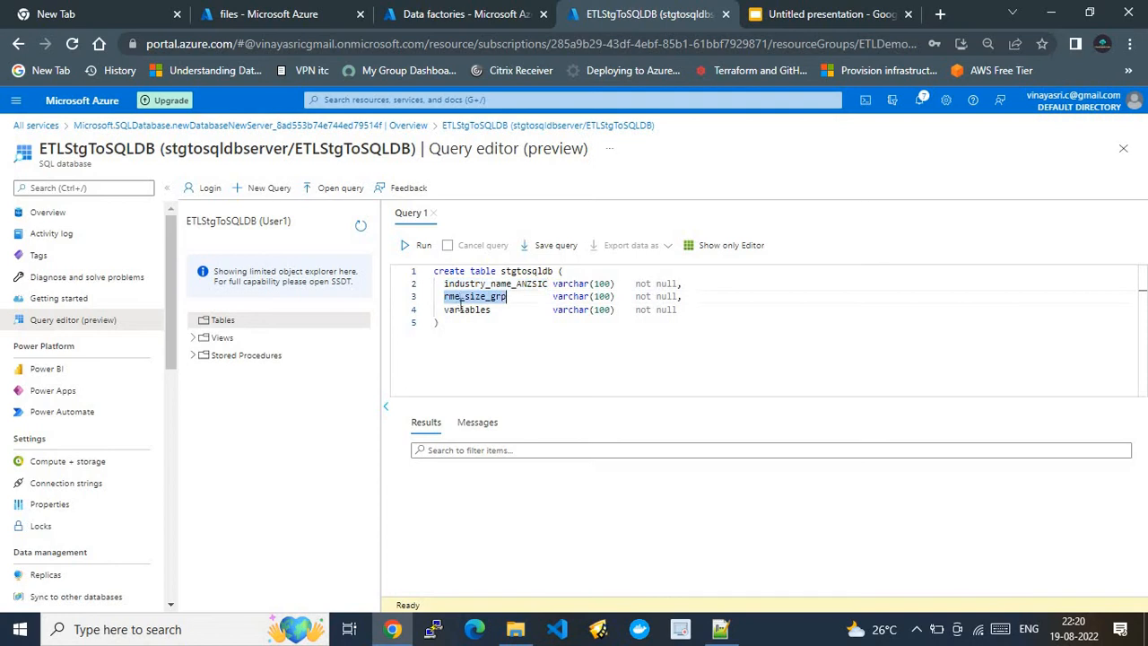
pyautogui.doubleClick(465, 311)
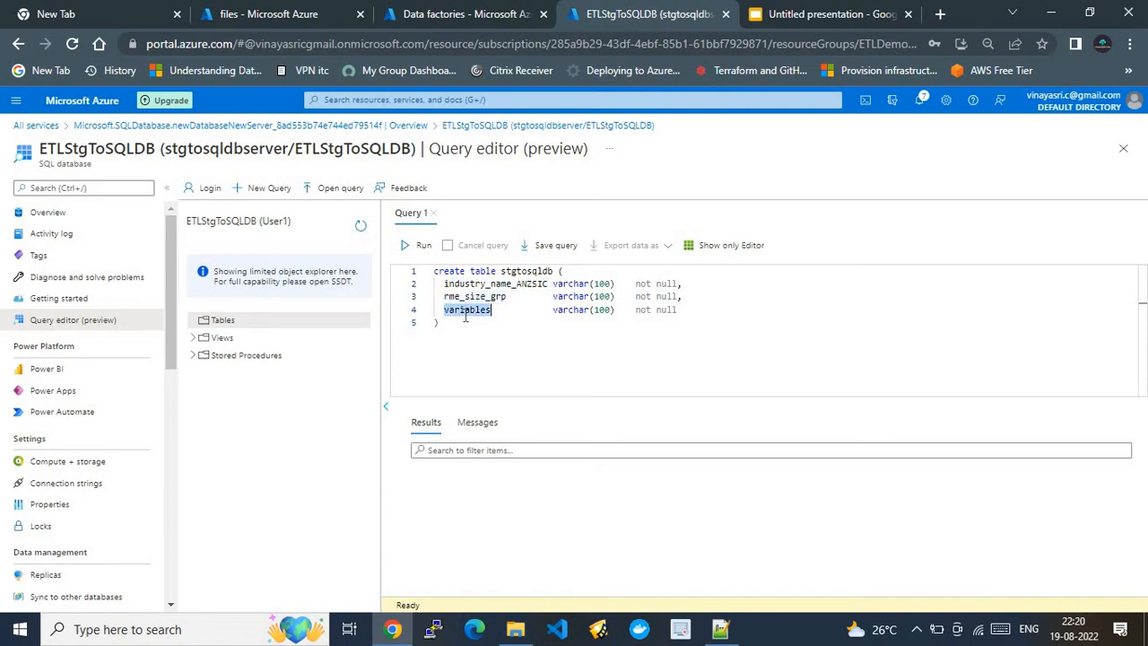
pyautogui.click(416, 246)
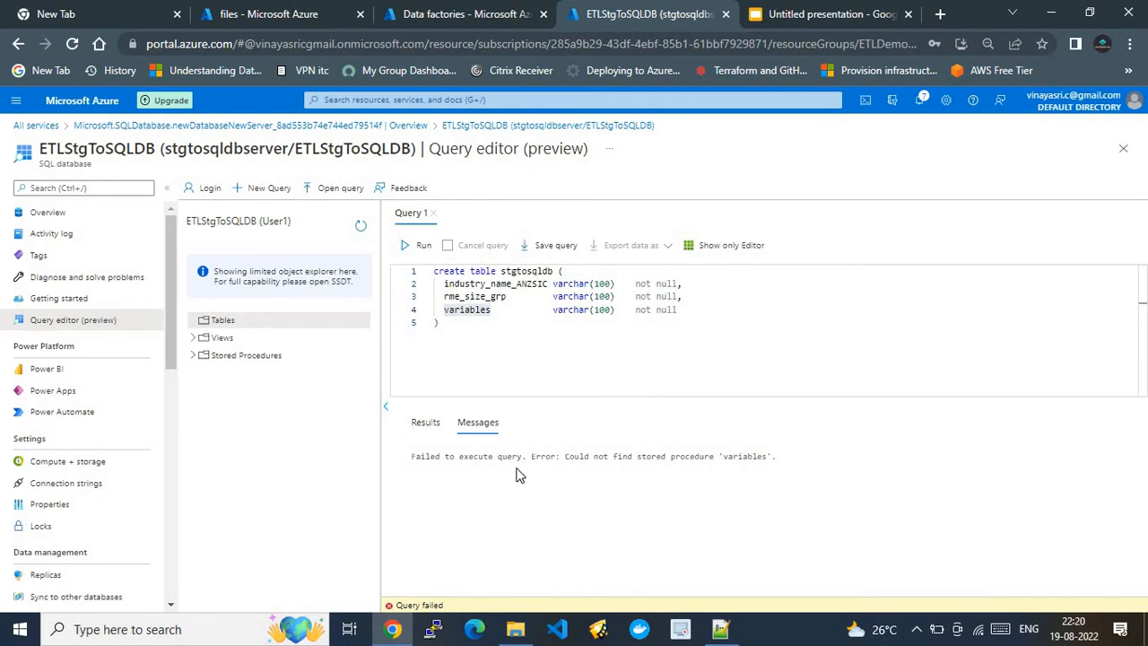
pyautogui.click(468, 331)
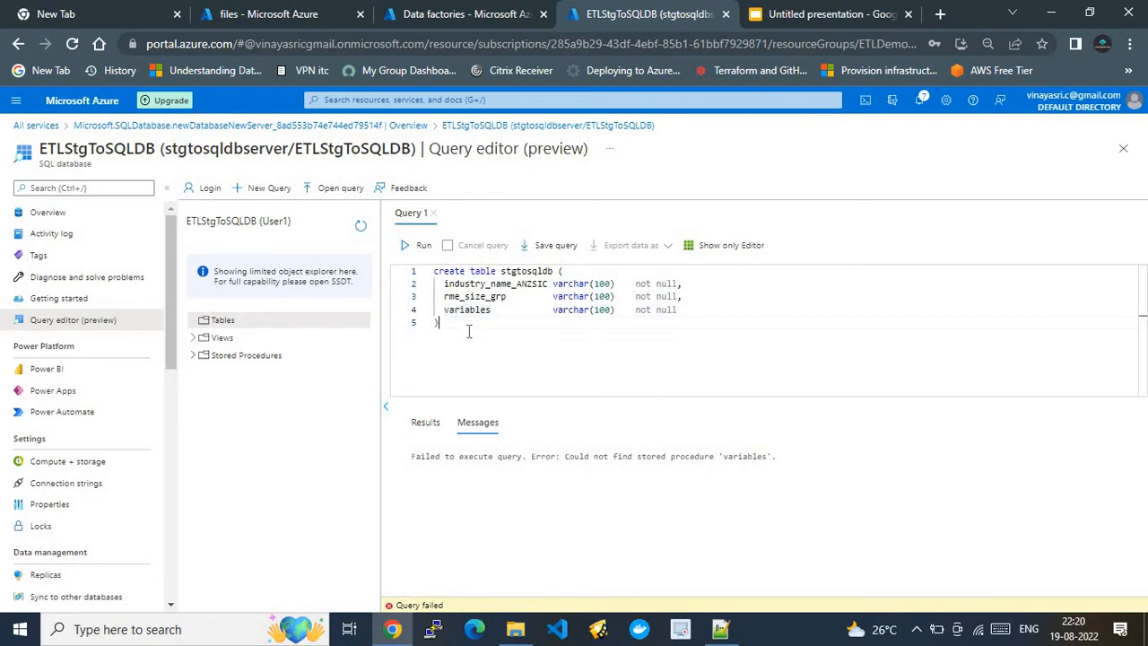
pyautogui.click(415, 246)
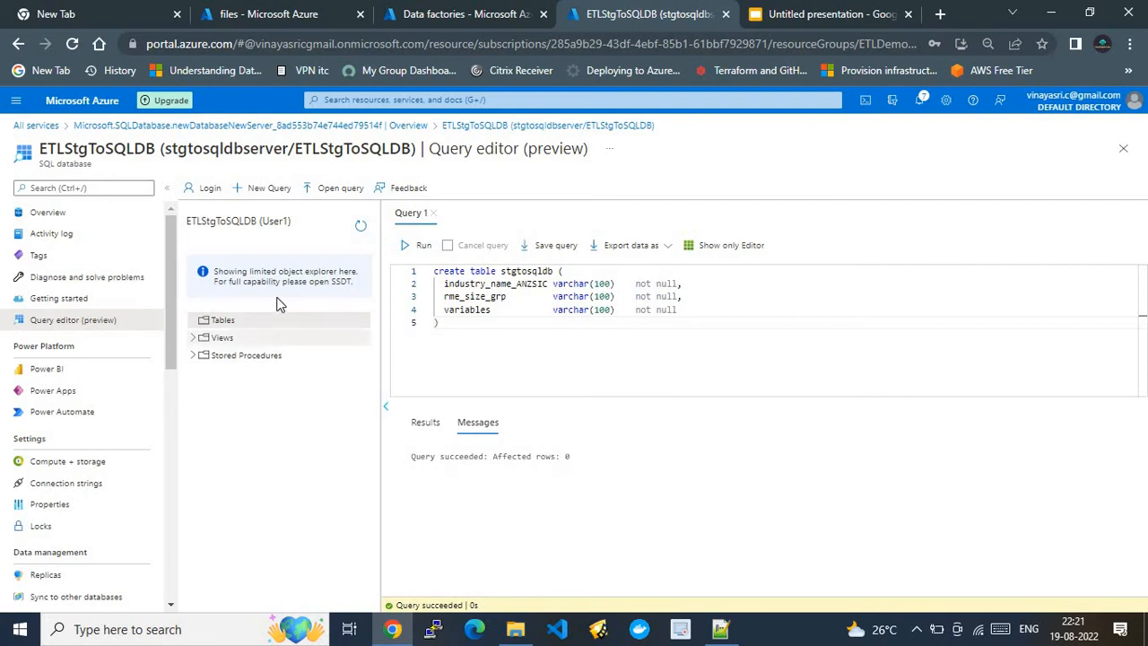
# Refresh the database objects, expand Tables, and run a select top 1000 rows query on dbo.stgtosqldb.
pyautogui.click(358, 234)
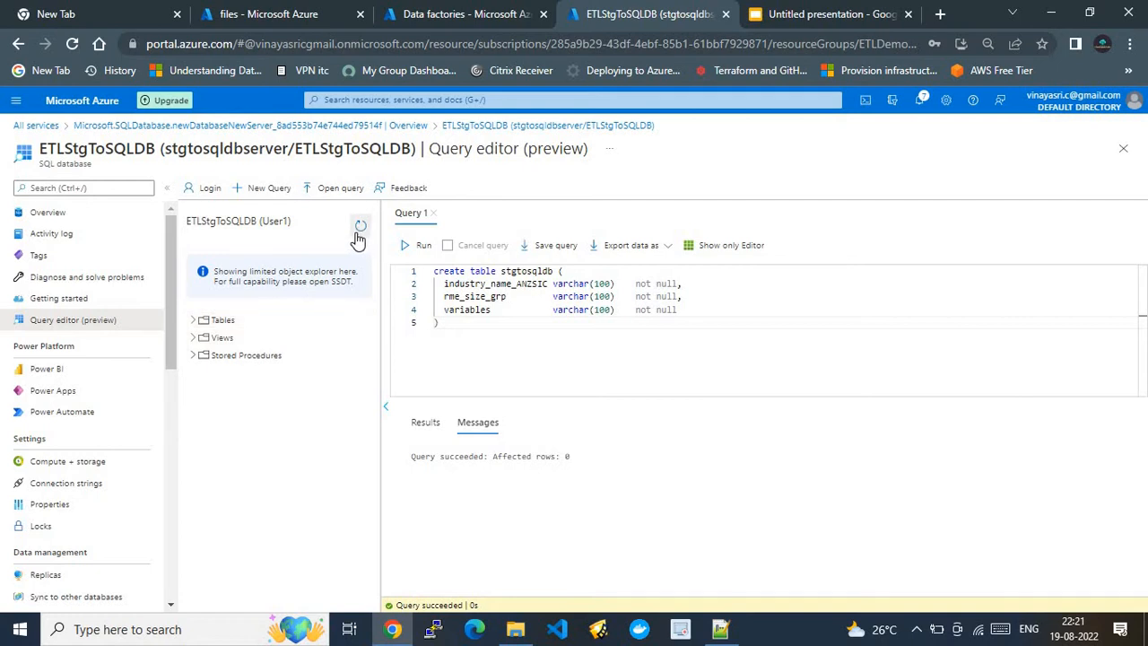
pyautogui.click(196, 321)
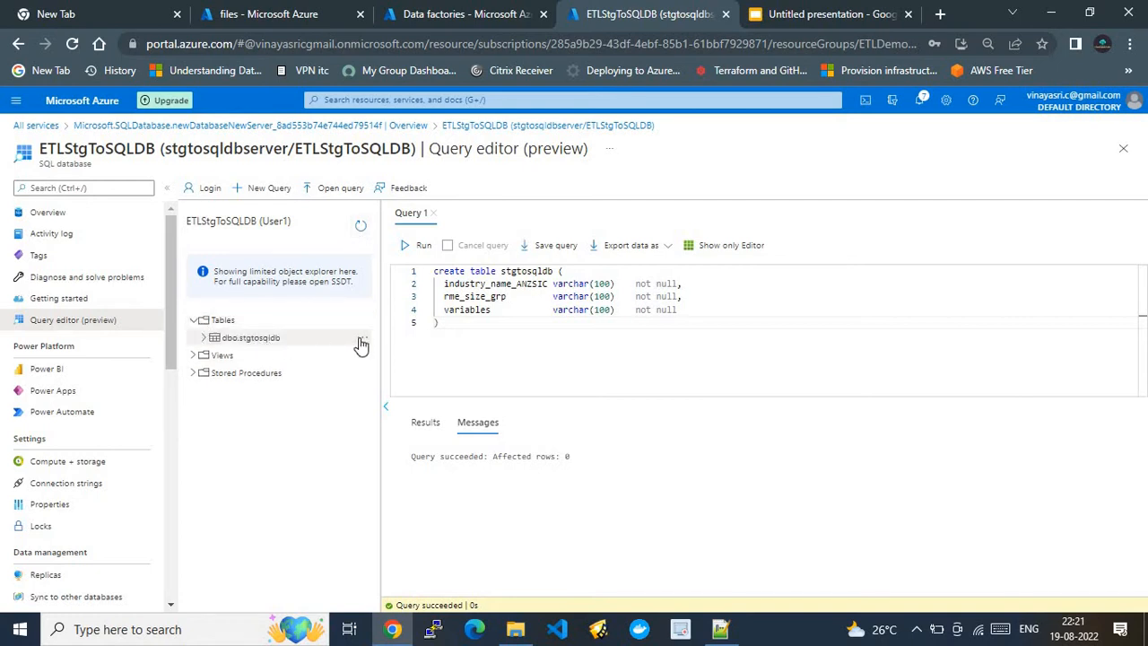
pyautogui.click(362, 339)
pyautogui.click(409, 356)
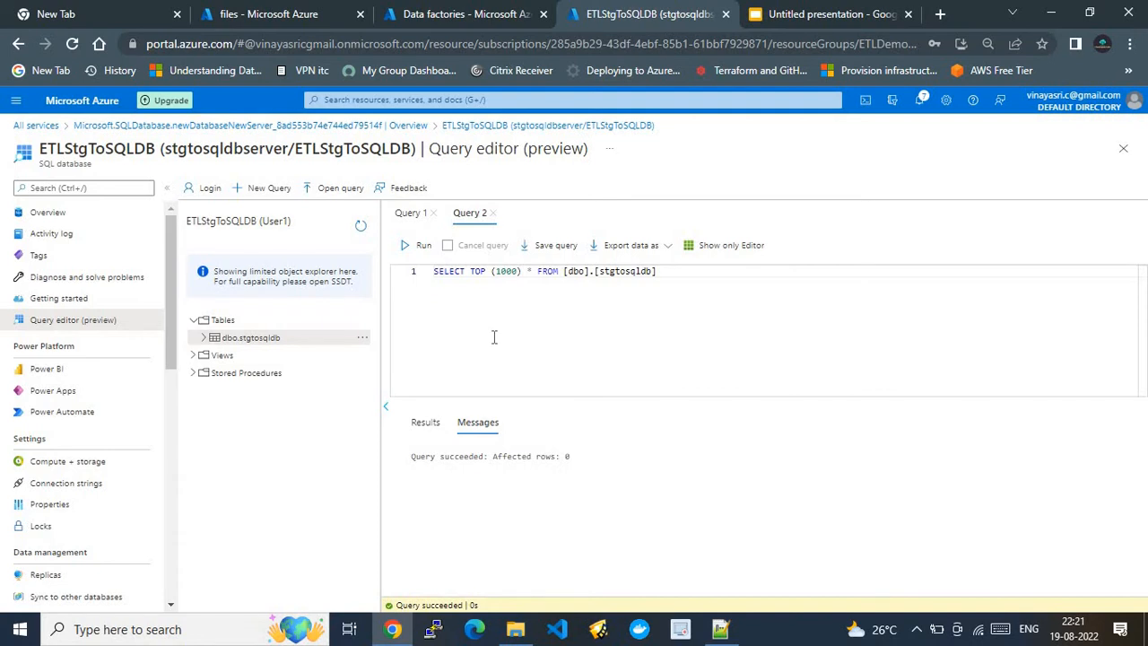
pyautogui.click(405, 246)
# Review the architecture slide, then start a new data factory from the Data factories page in resource group ETLDemoAzure.
pyautogui.click(838, 15)
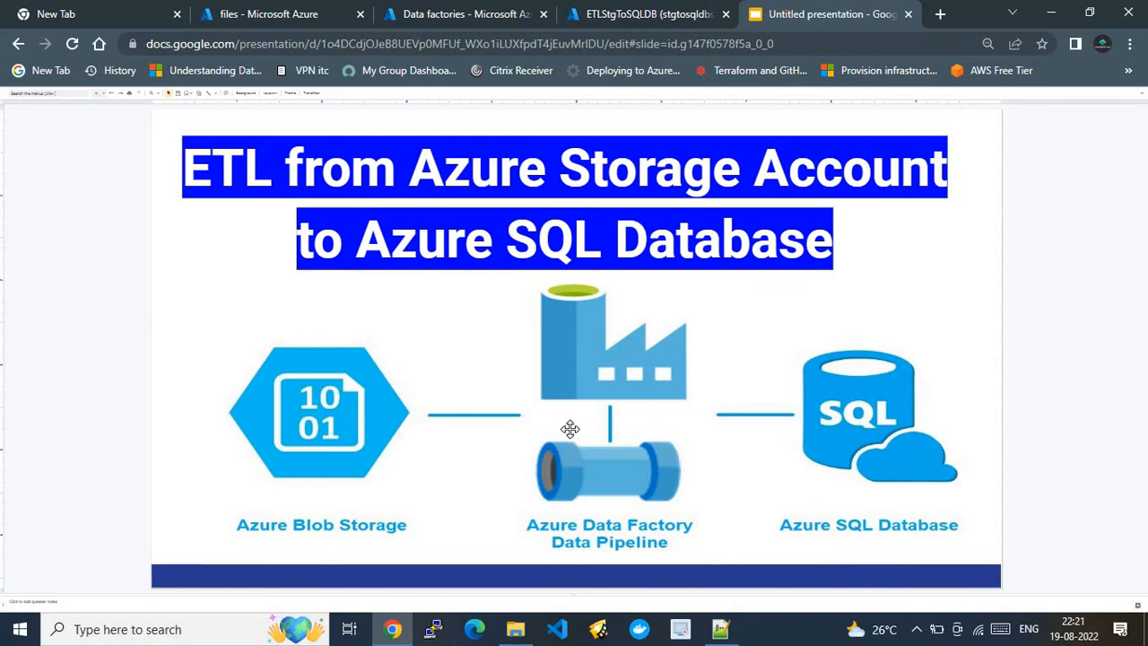
pyautogui.click(502, 10)
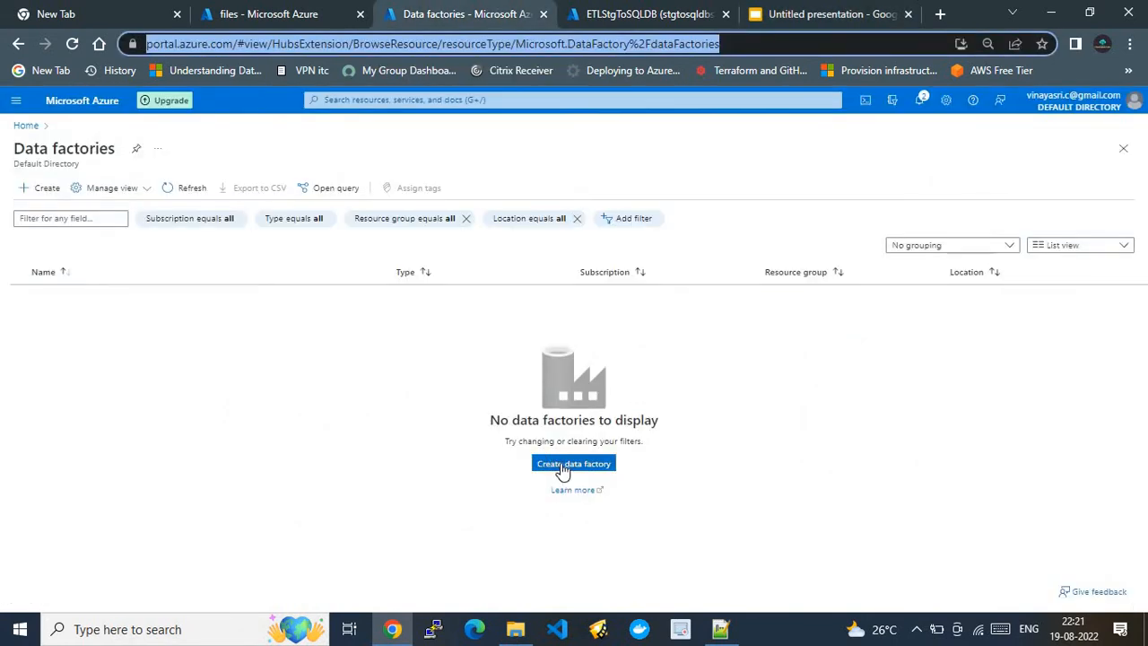
pyautogui.click(560, 466)
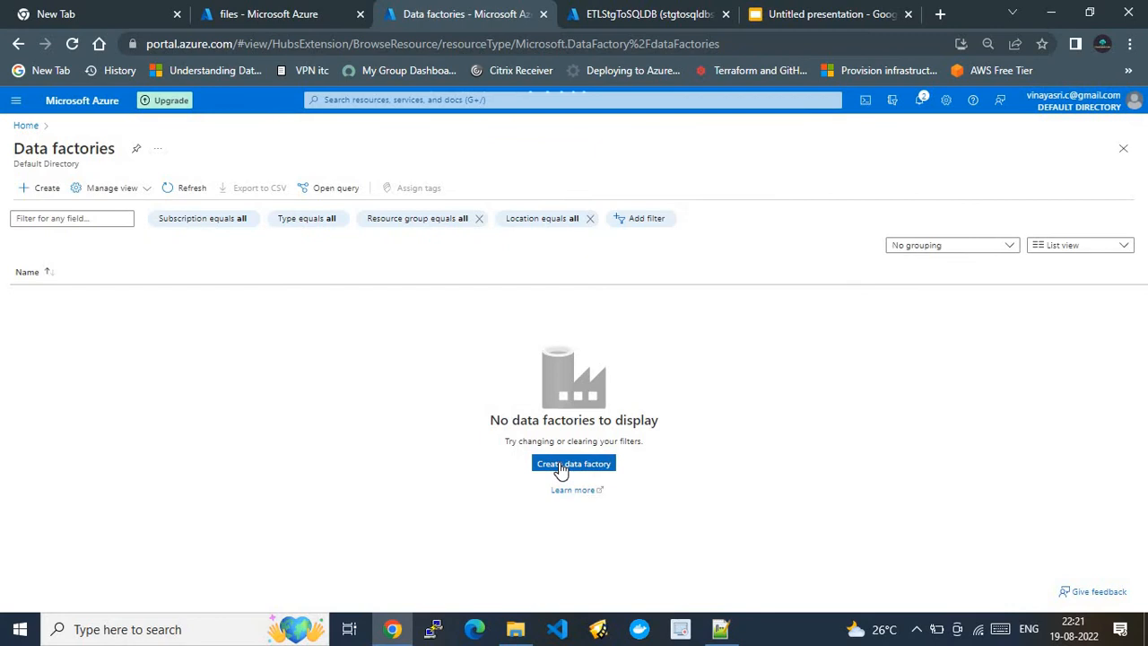
pyautogui.click(559, 465)
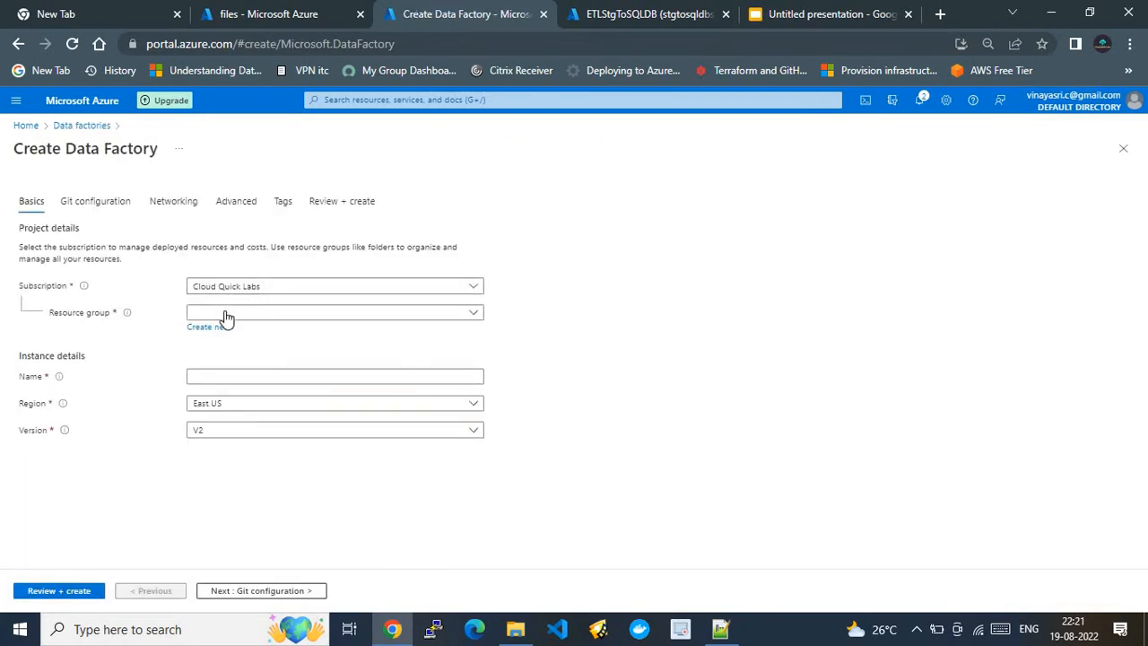
pyautogui.click(226, 316)
pyautogui.click(242, 357)
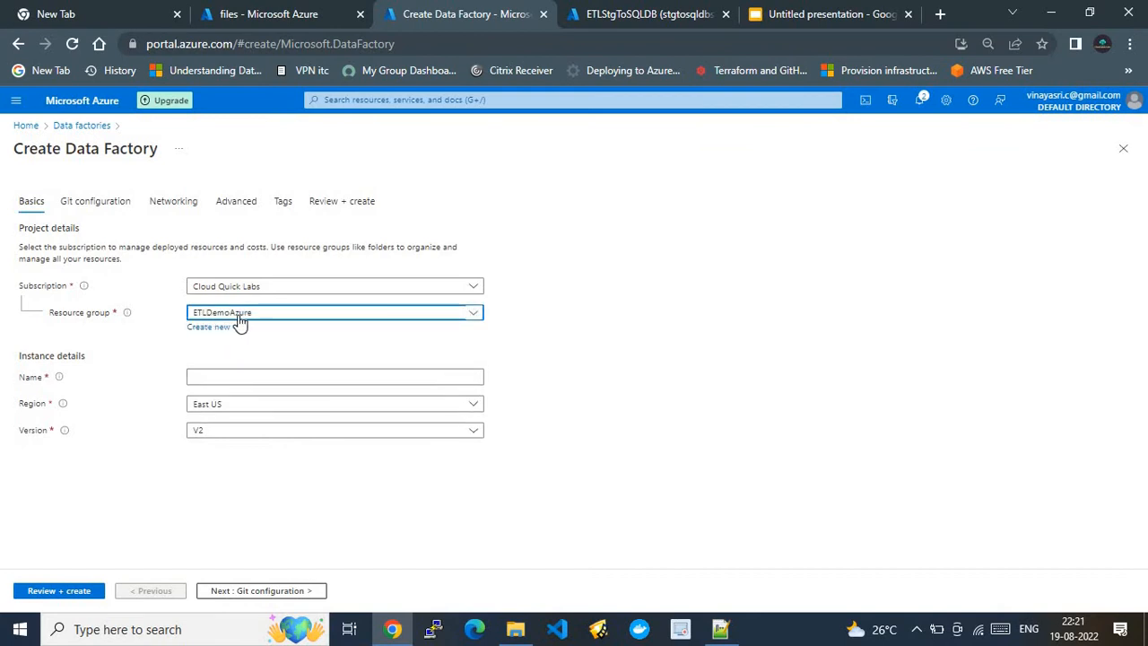
# Try ETL as the data factory's name, then set the name to CLOUDQUICKLABS.
pyautogui.click(235, 377)
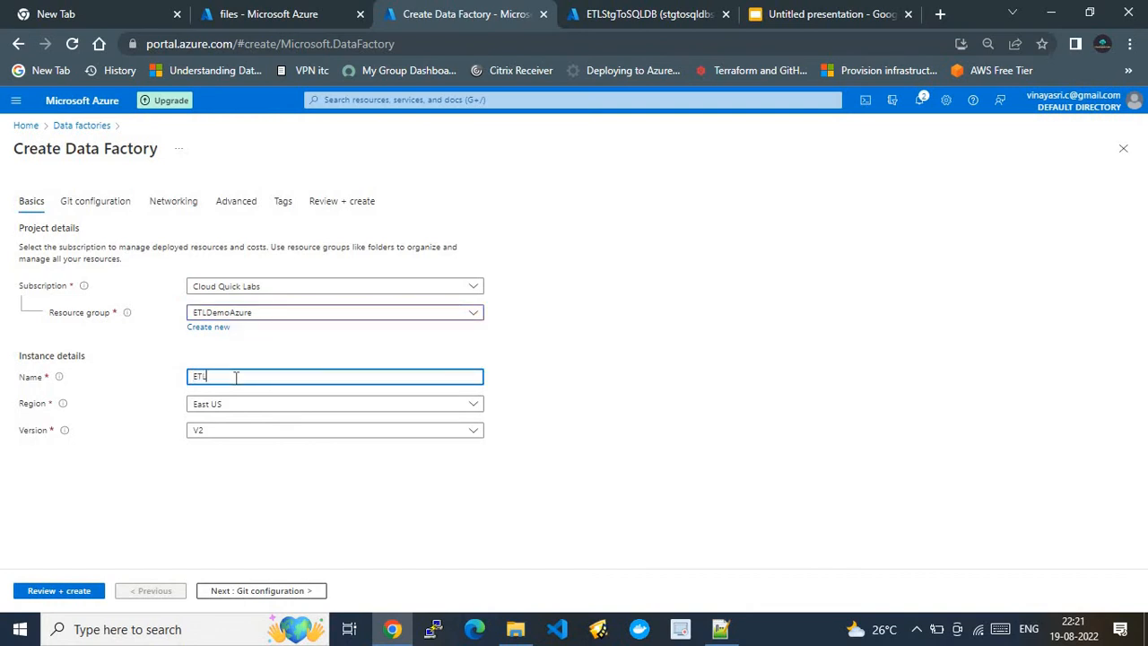
pyautogui.click(605, 438)
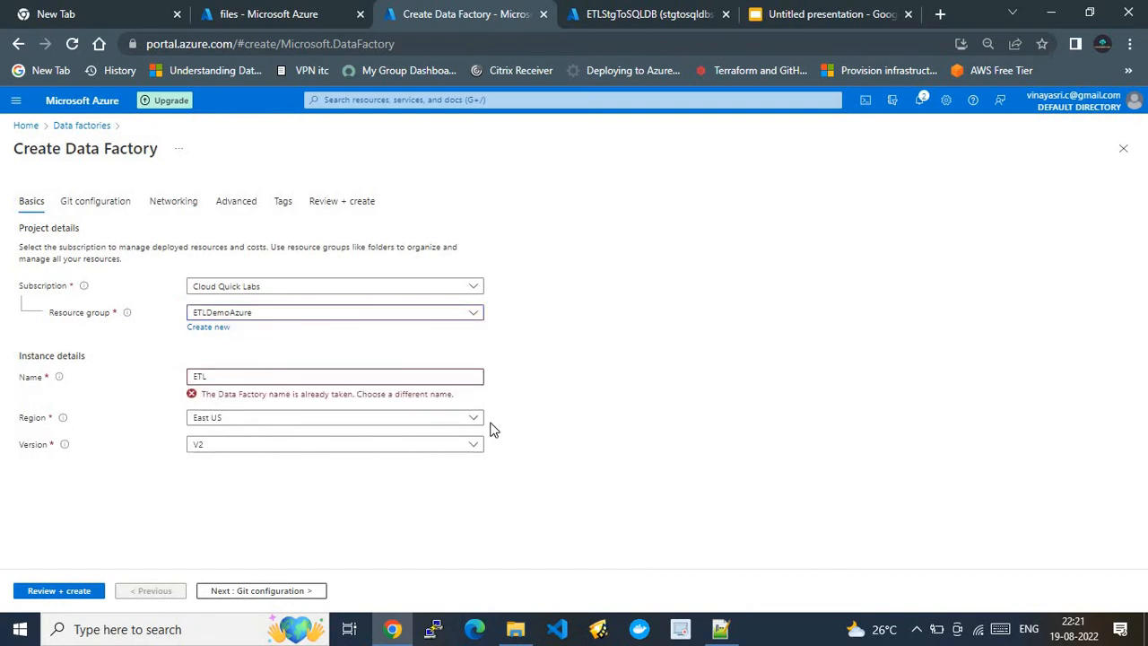
pyautogui.click(305, 374)
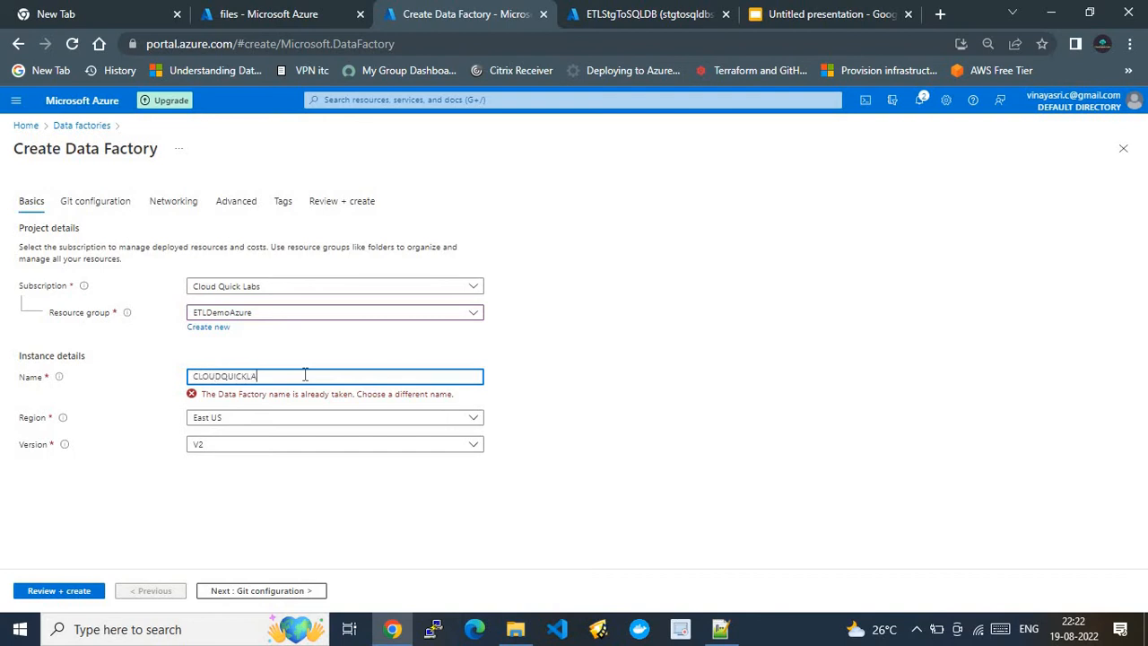
pyautogui.write('S')
pyautogui.click(602, 349)
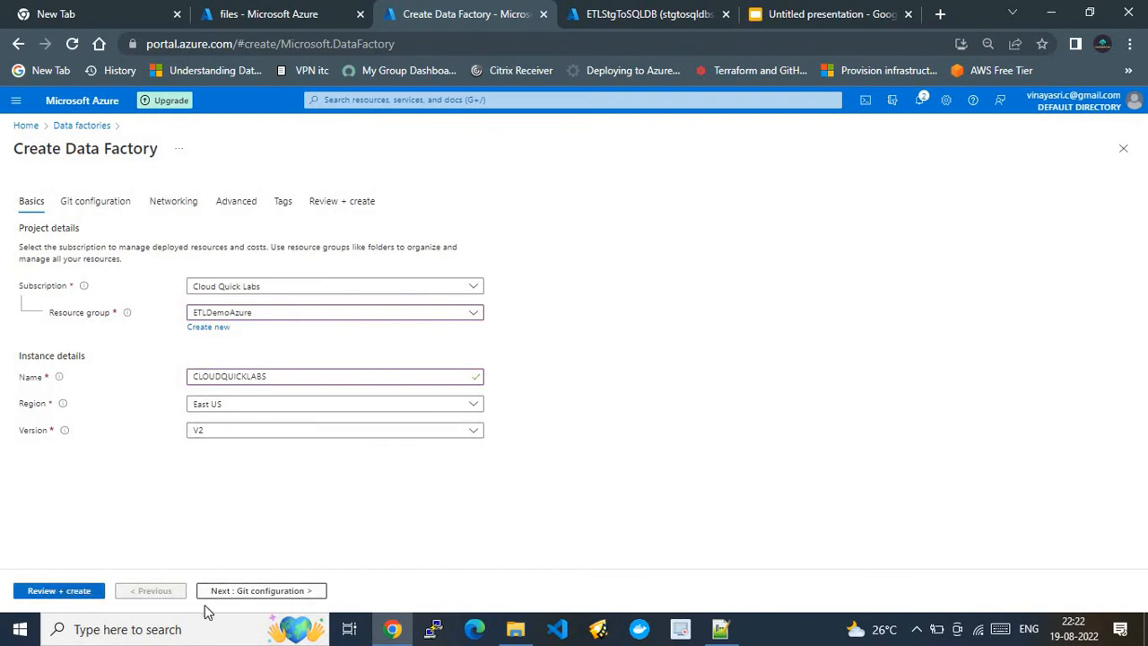
# Choose to configure Git later for the data factory and continue to its networking settings.
pyautogui.click(262, 592)
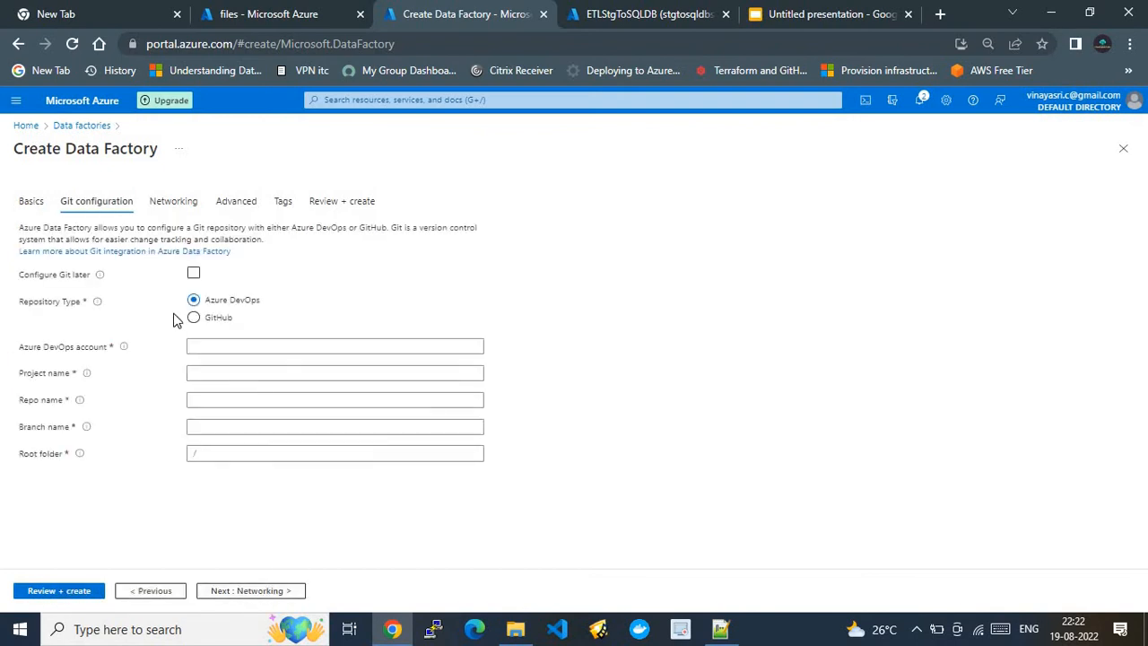
pyautogui.click(194, 274)
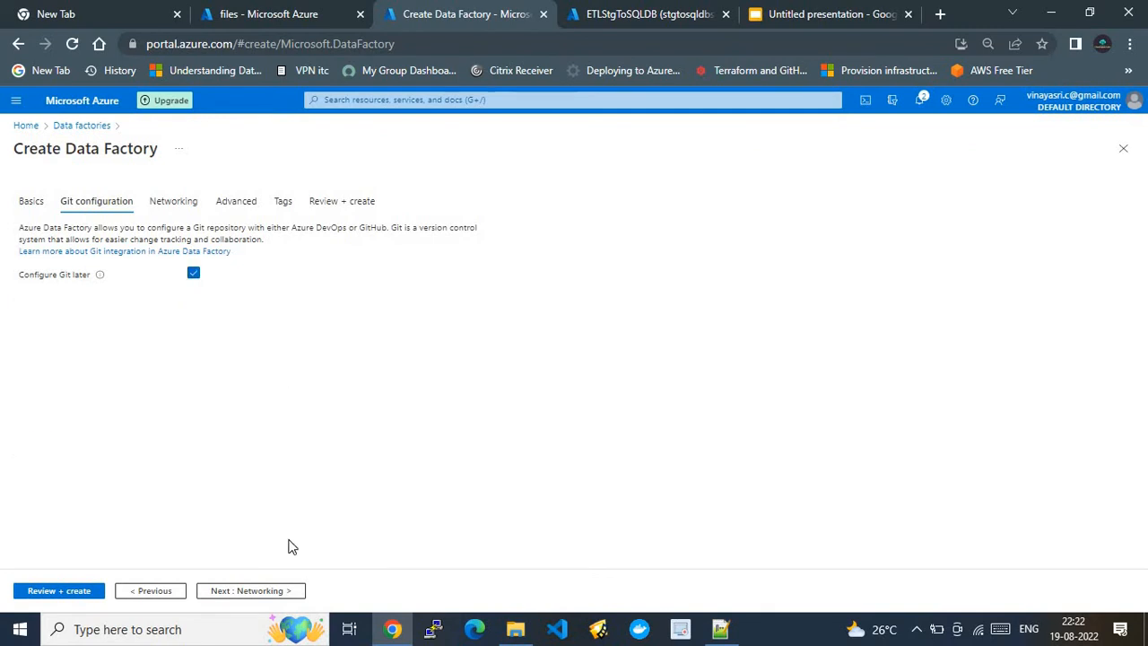
pyautogui.click(276, 591)
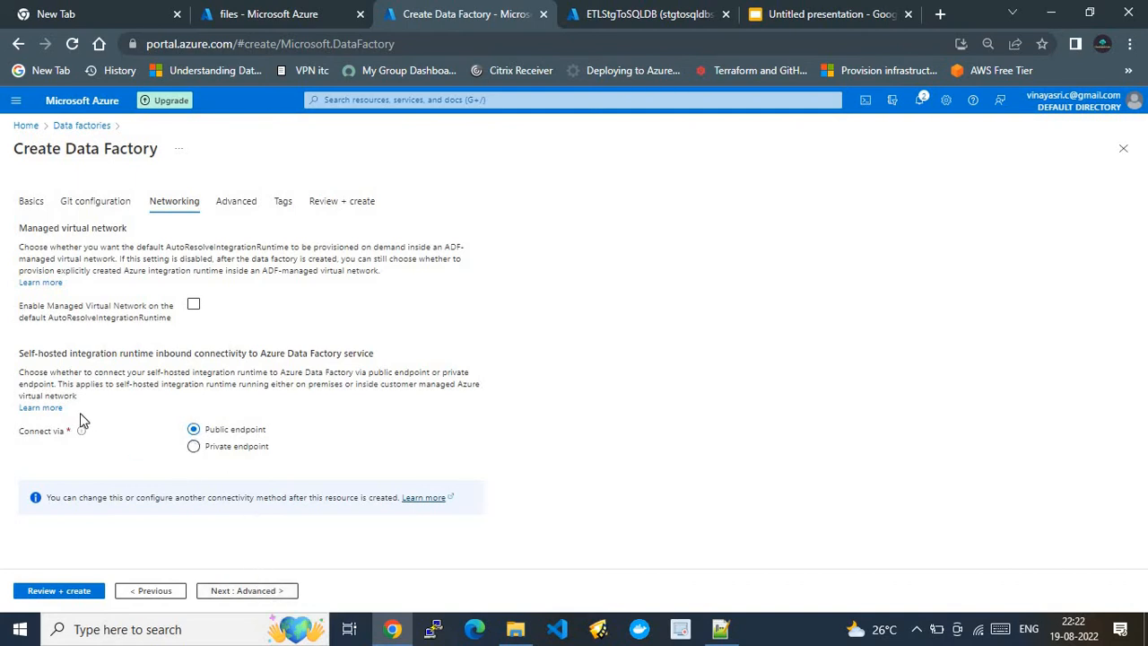
pyautogui.click(194, 446)
pyautogui.moveTo(1142, 308); pyautogui.dragTo(1146, 504)
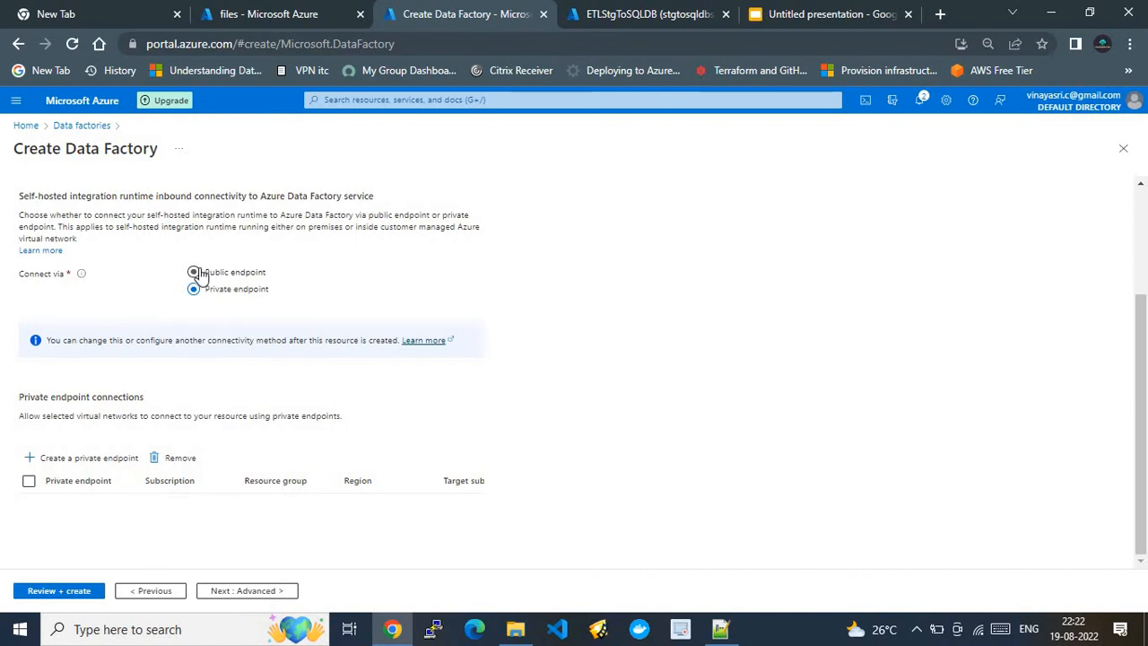
pyautogui.click(195, 272)
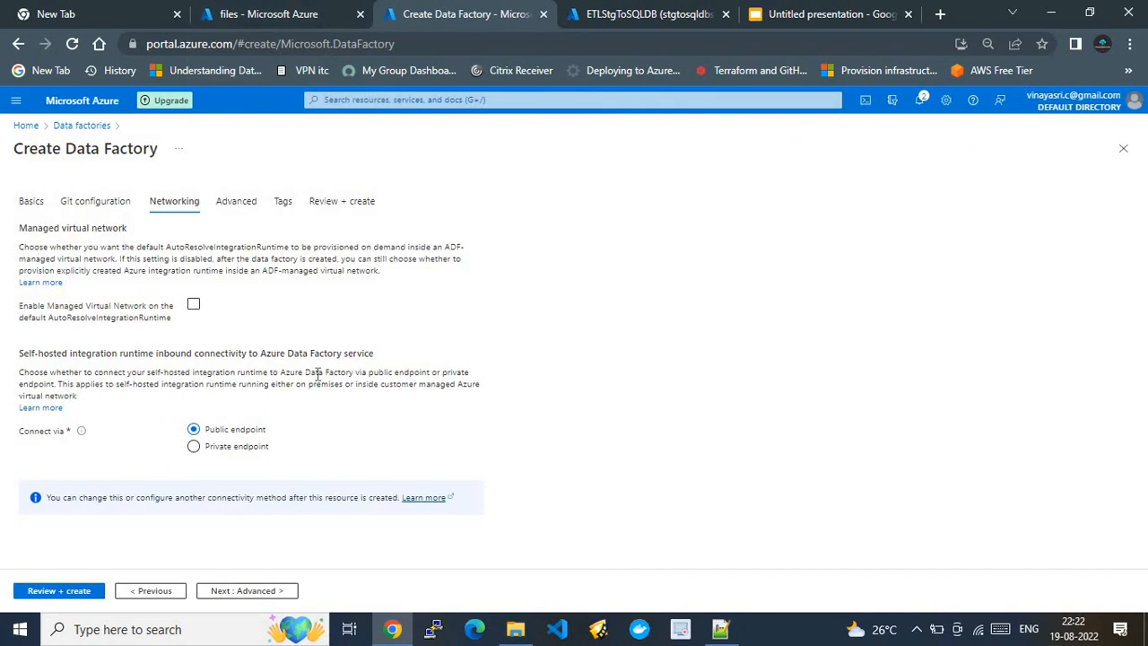
pyautogui.click(827, 14)
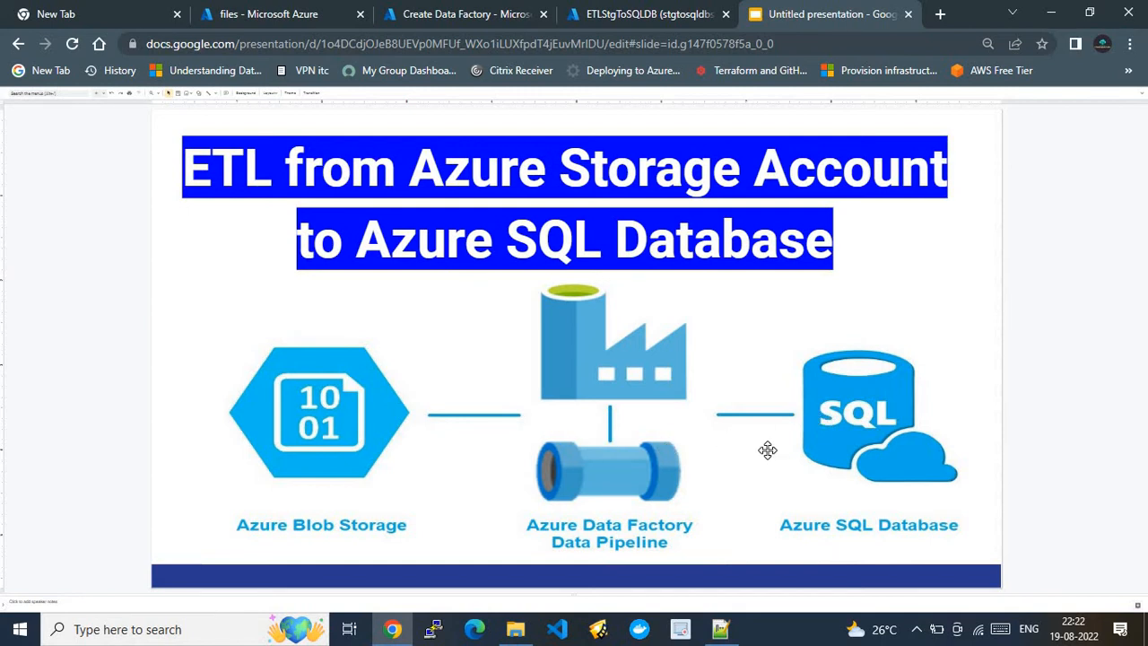
pyautogui.click(505, 7)
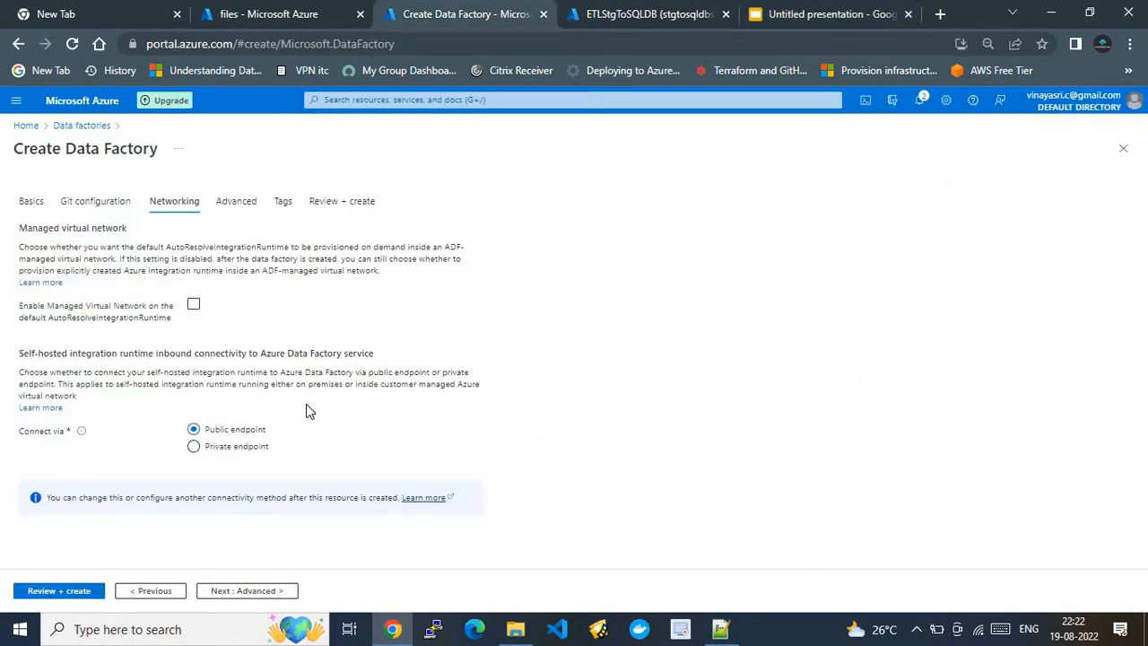
pyautogui.click(194, 446)
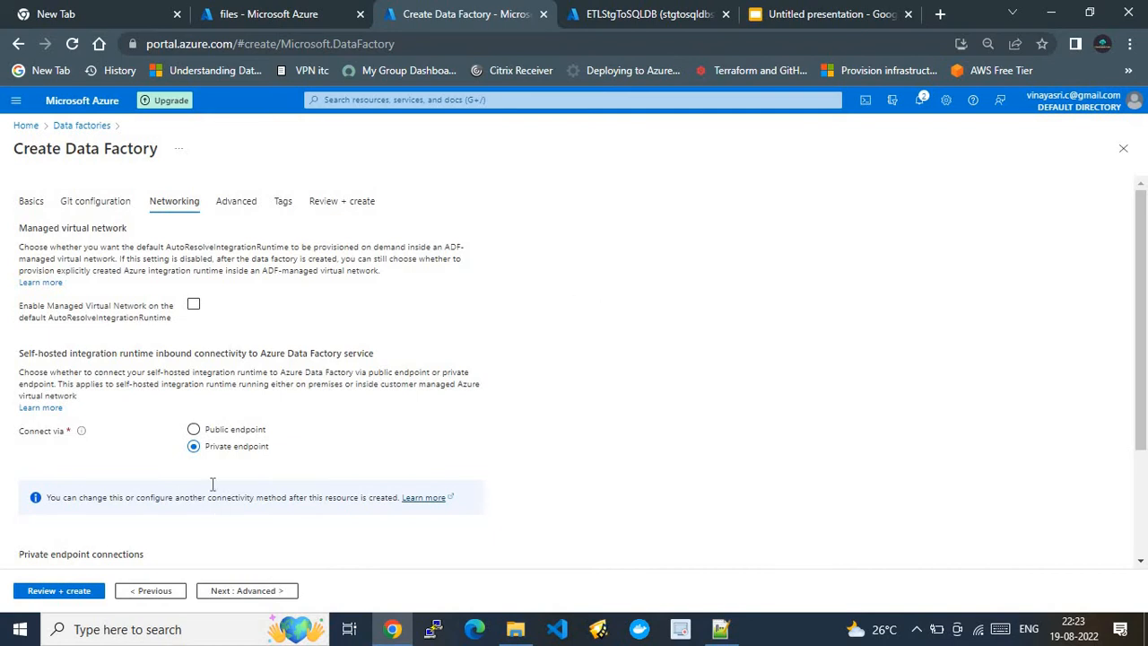
pyautogui.click(194, 430)
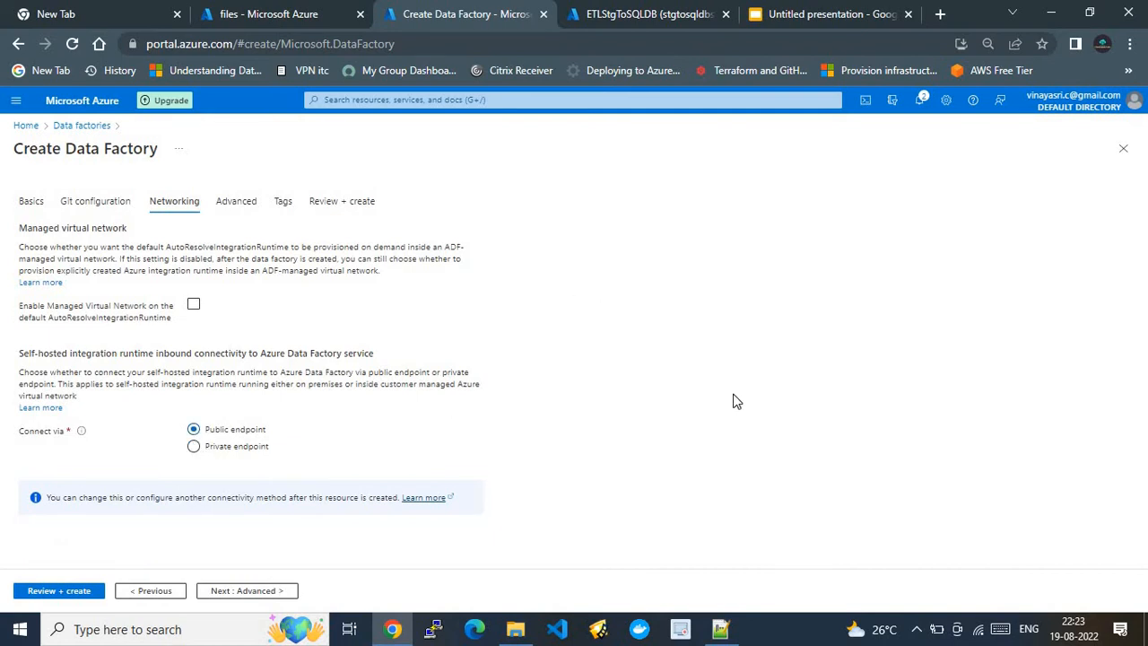
# Continue past the advanced and tag settings without changes, create the data factory, and open its deployment from the notifications.
pyautogui.click(254, 589)
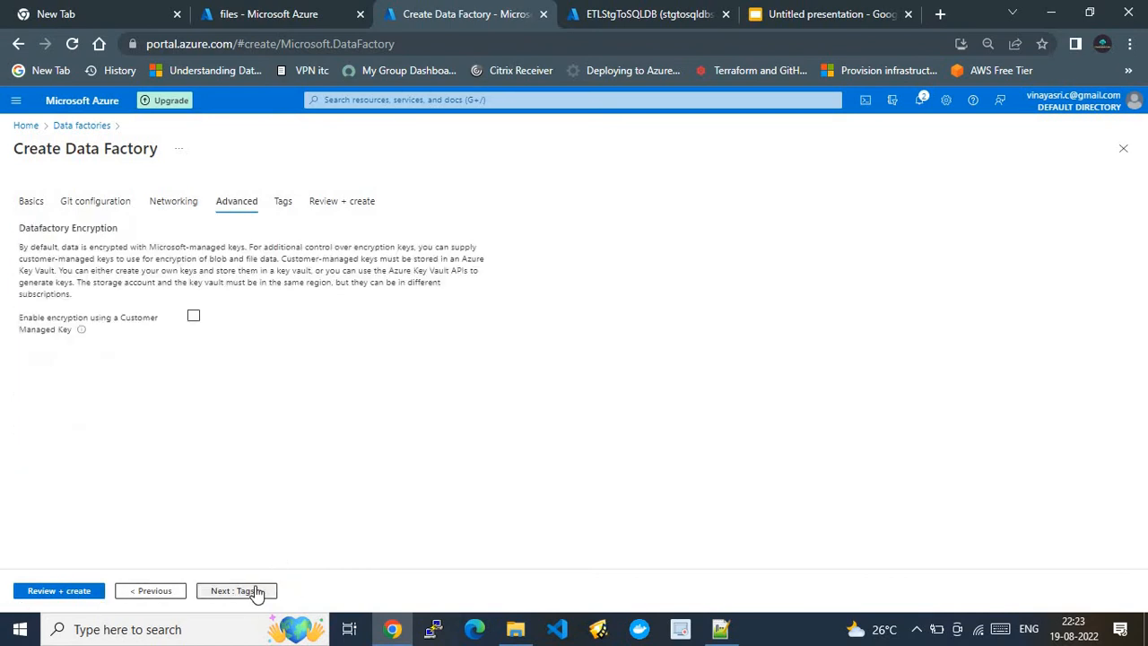
pyautogui.click(256, 591)
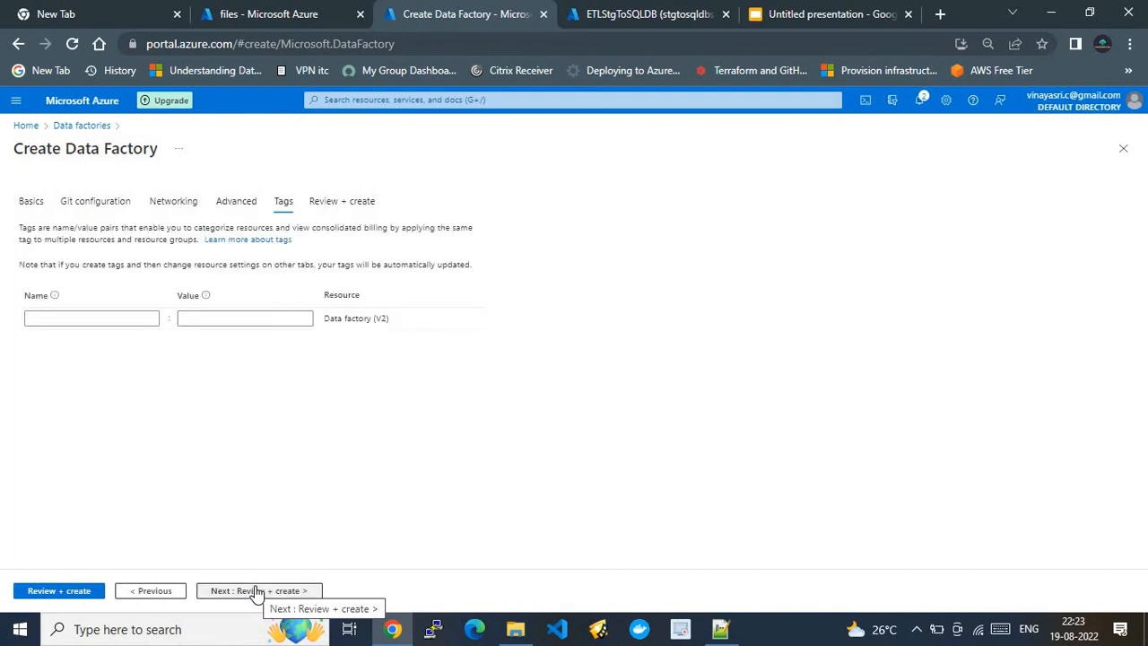
pyautogui.click(256, 591)
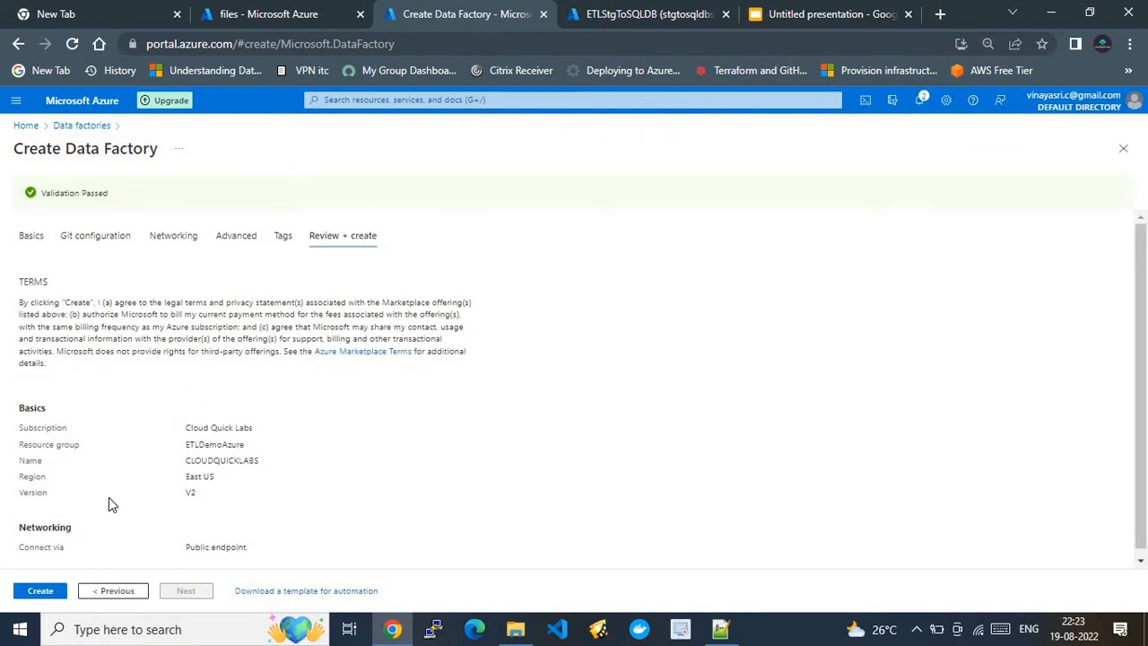
pyautogui.click(40, 590)
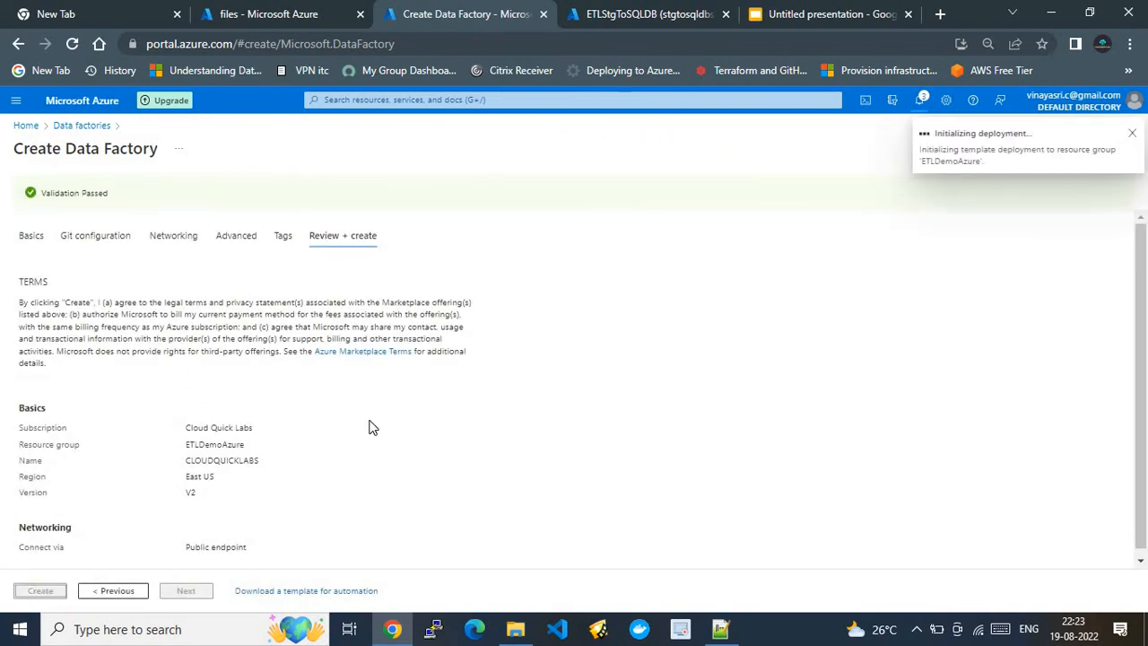
pyautogui.click(920, 101)
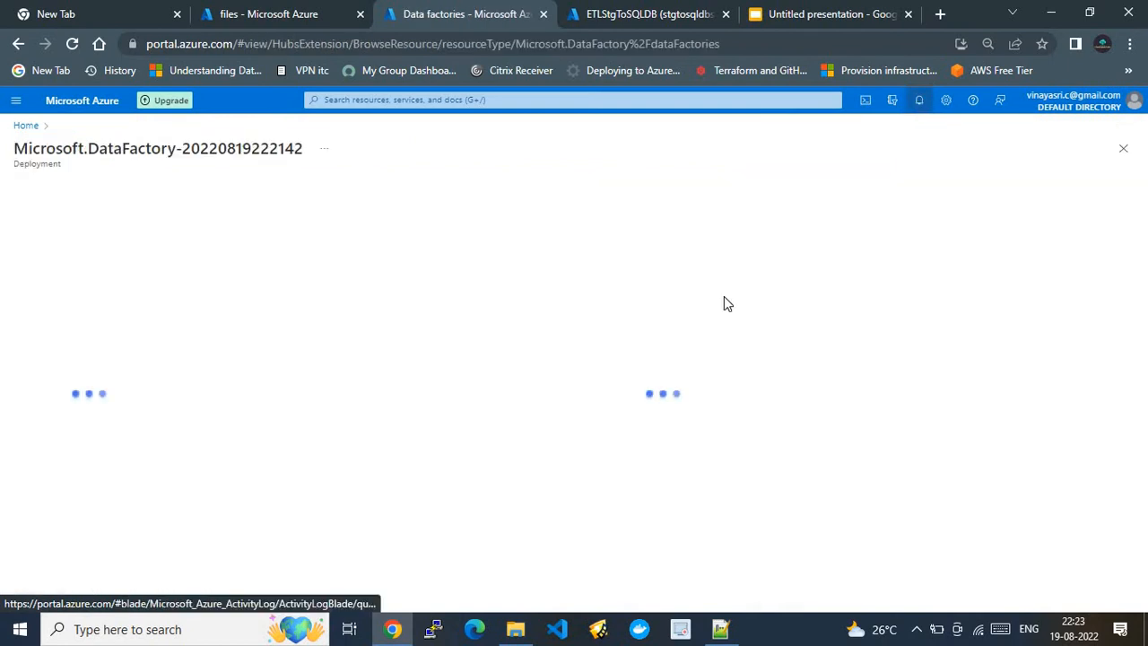
pyautogui.click(918, 99)
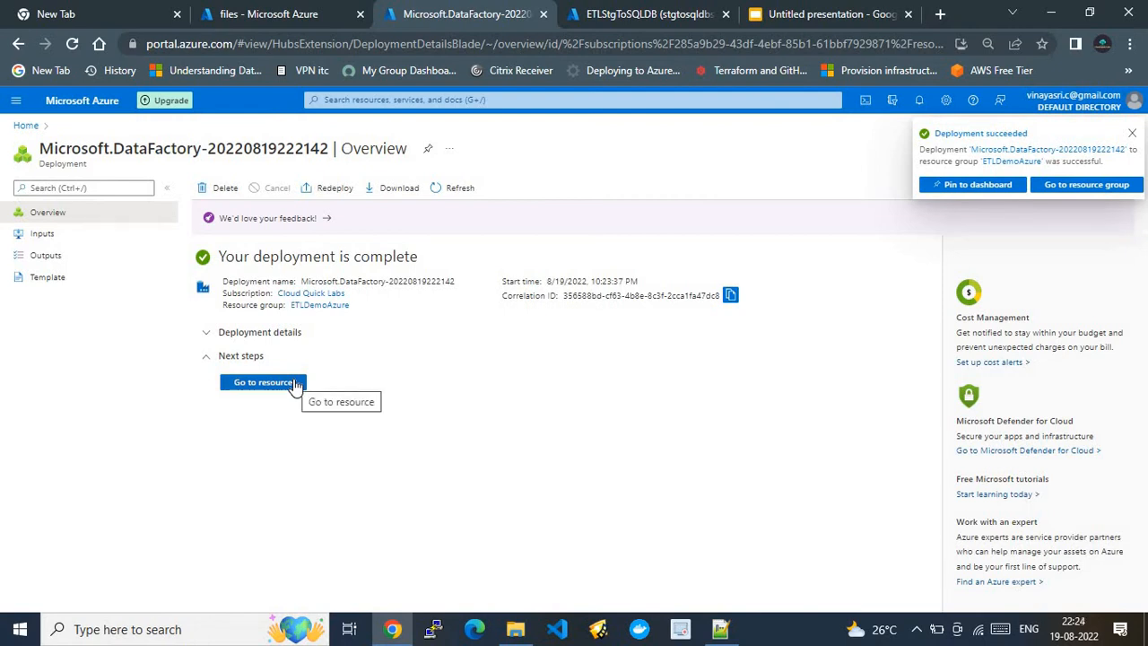
# Open the newly deployed data factory resource, then go to the portal's list of all services.
pyautogui.click(263, 382)
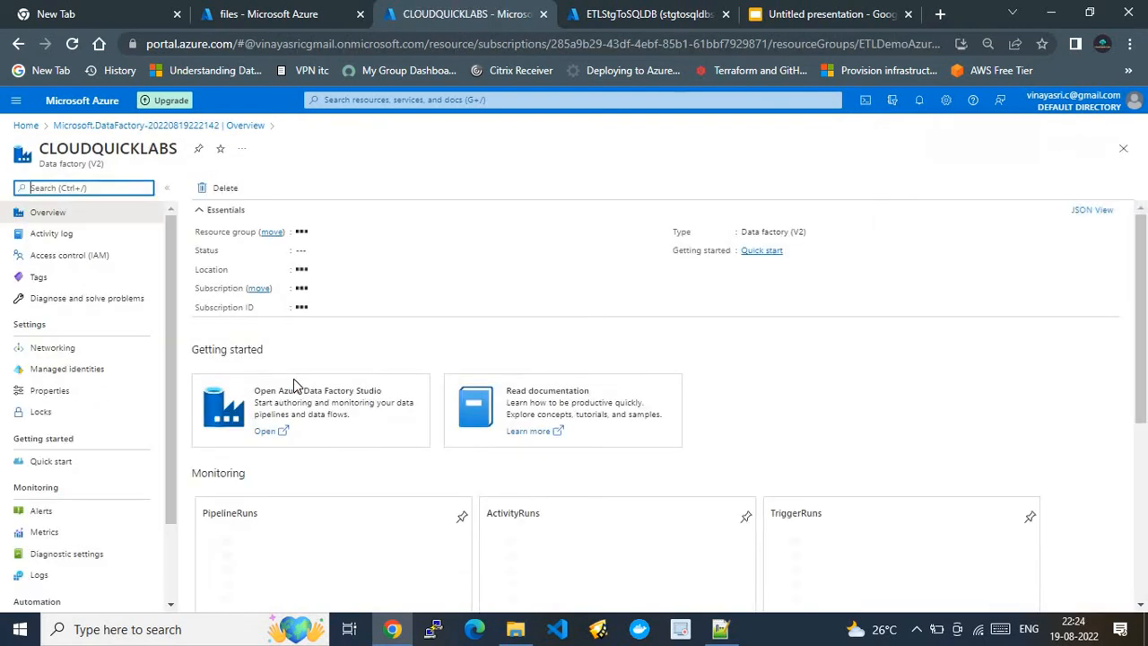
pyautogui.click(16, 100)
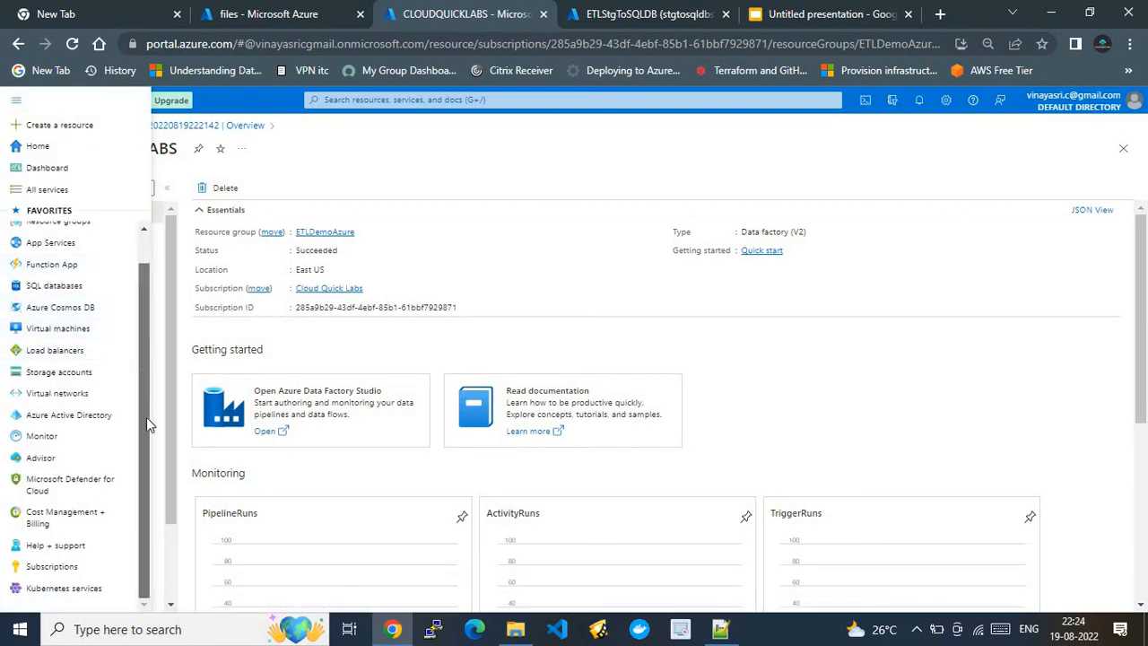
pyautogui.scroll(2, 139, 297)
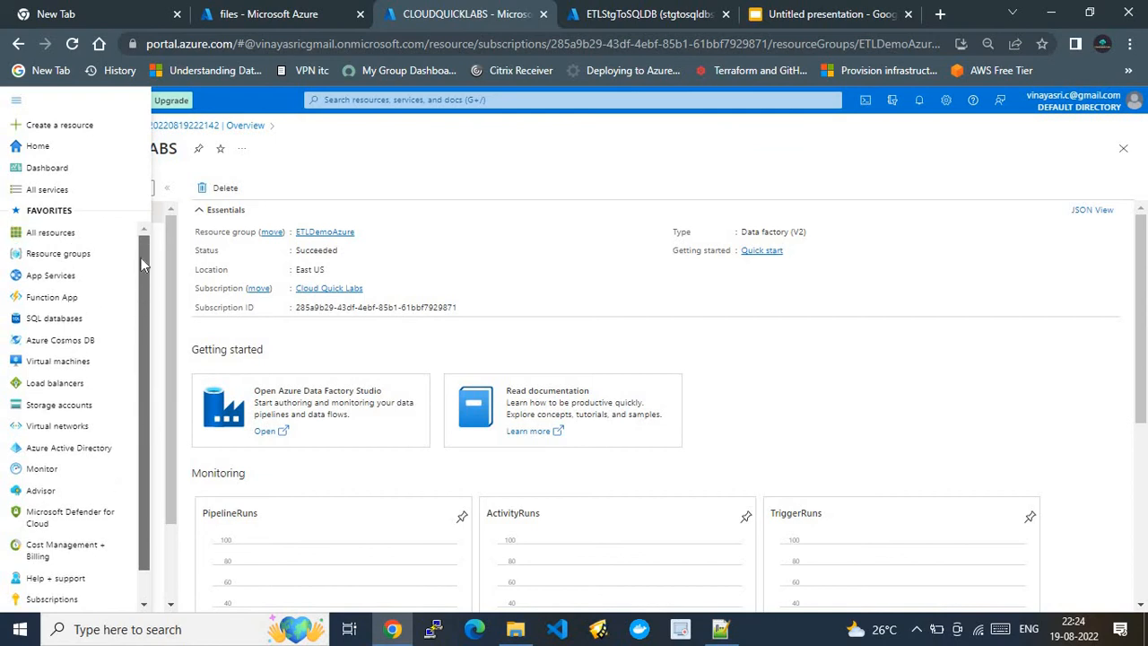
pyautogui.click(50, 189)
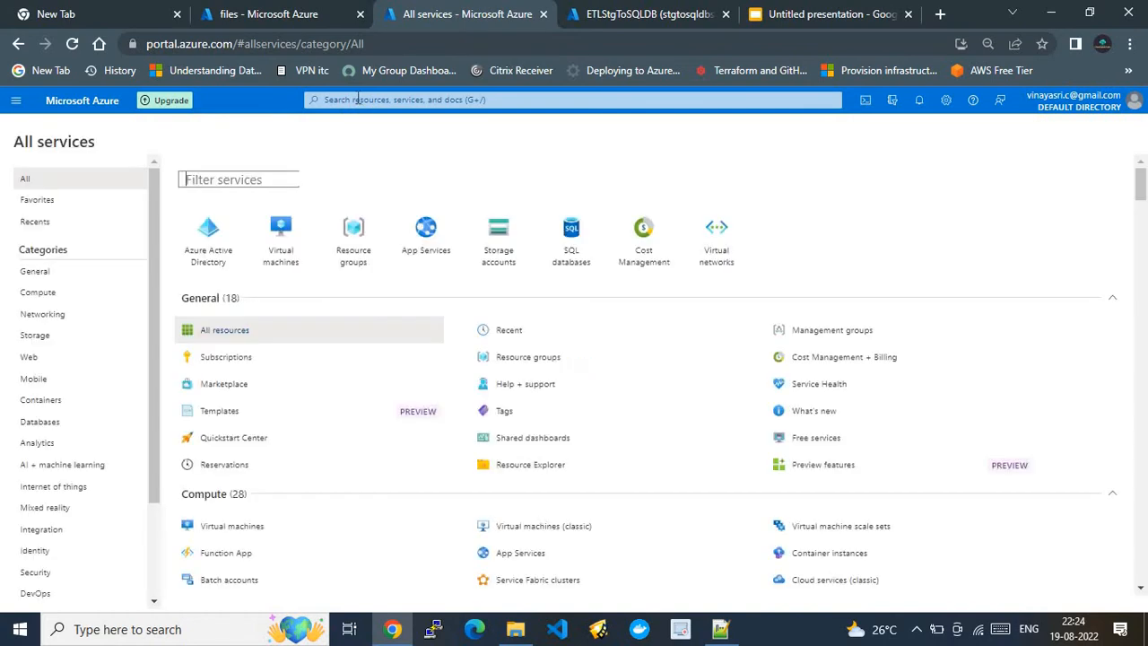
# Search the portal for Data, go to Data factories and open the CLOUDQUICKLABS factory.
pyautogui.click(357, 99)
pyautogui.write('Data')
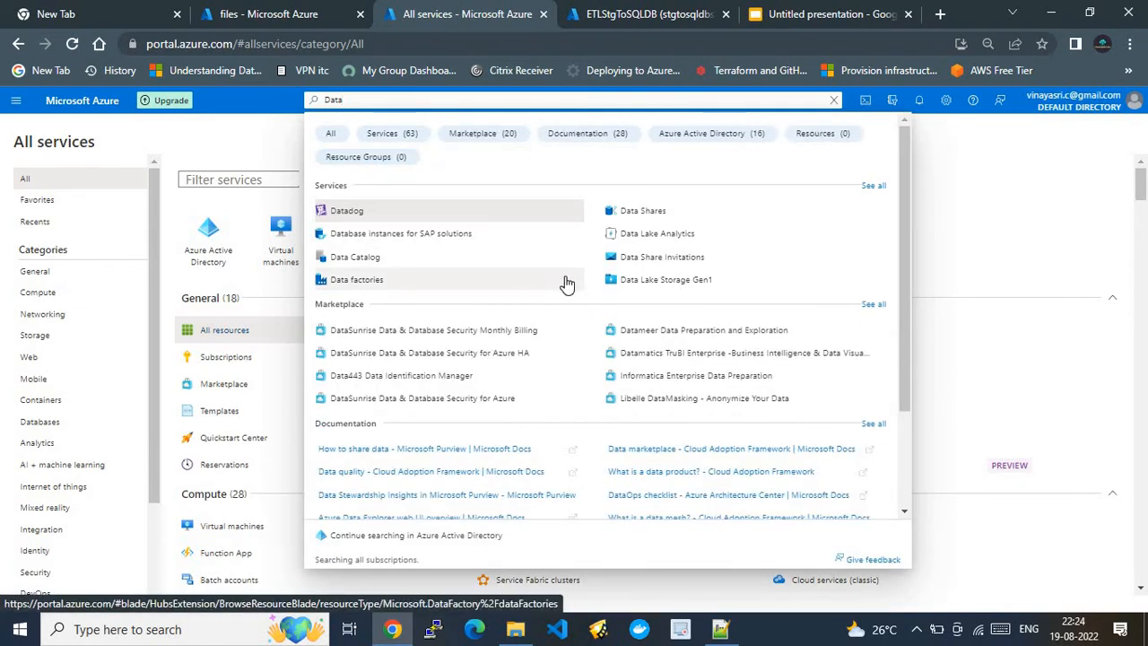
pyautogui.click(358, 280)
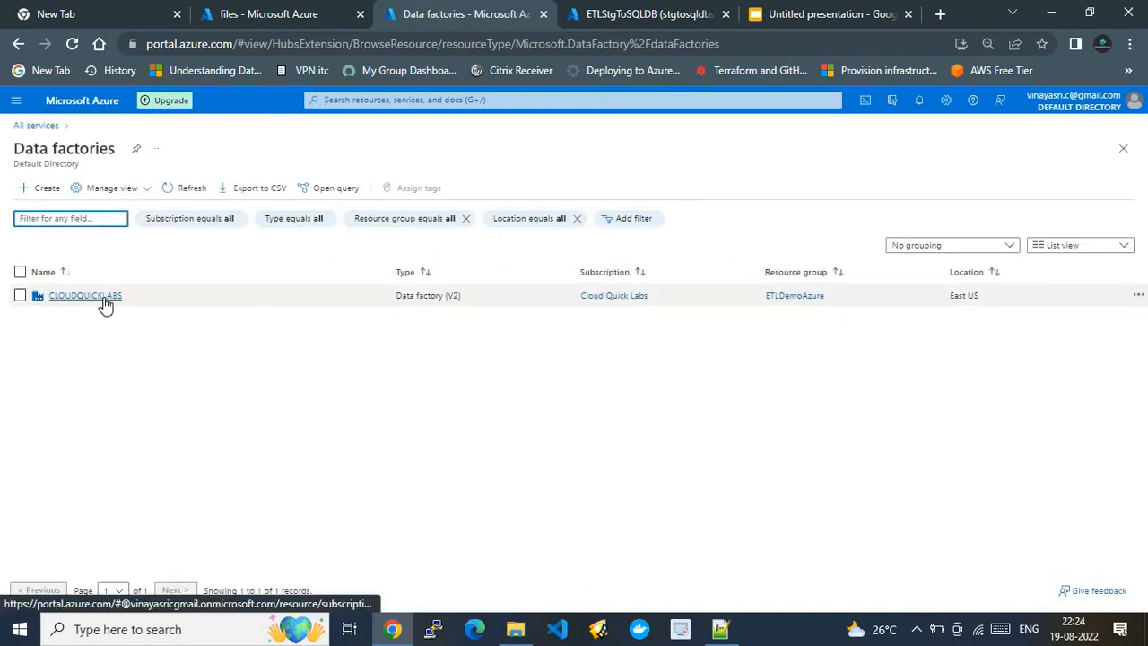
pyautogui.click(105, 303)
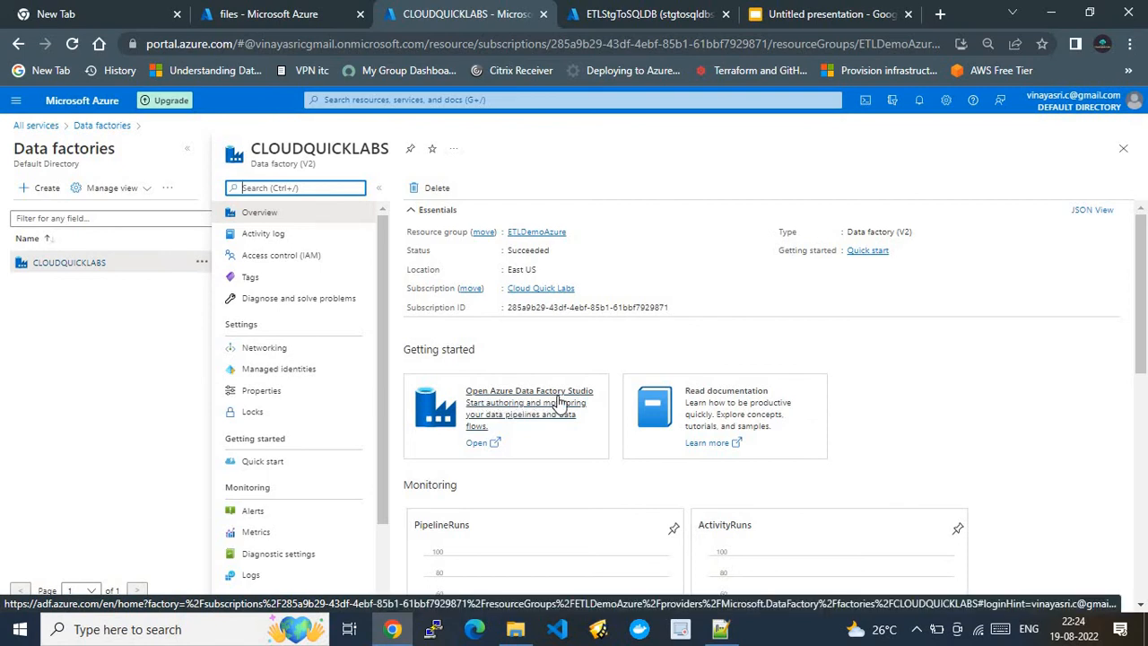
# Launch Azure Data Factory Studio for the CLOUDQUICKLABS factory.
pyautogui.click(476, 443)
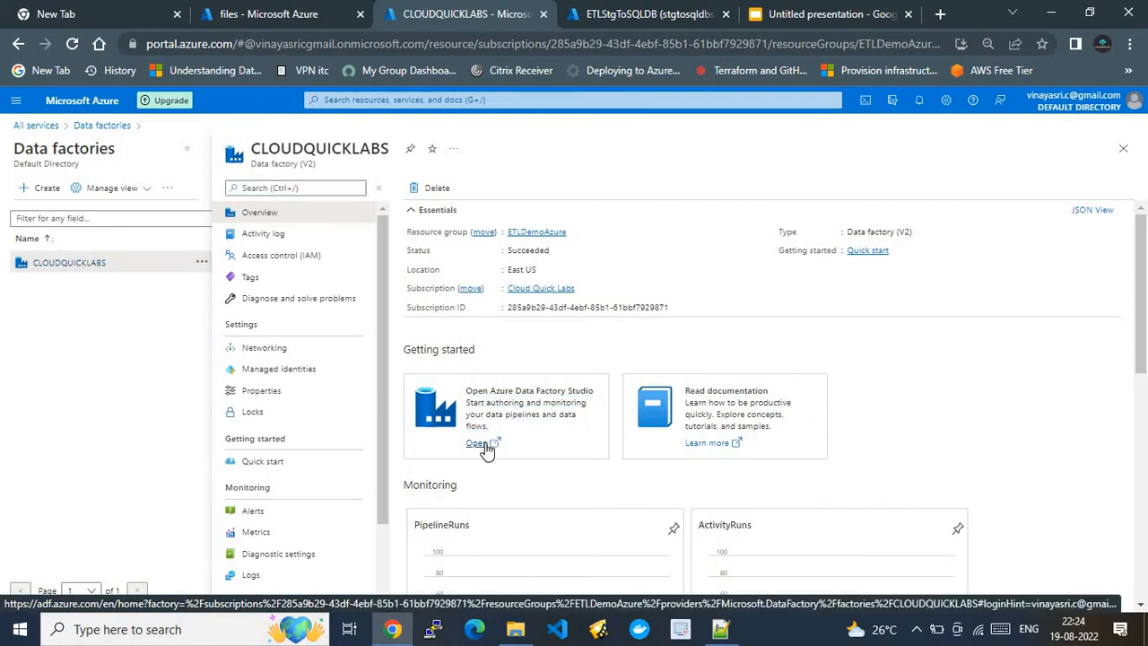
pyautogui.click(498, 446)
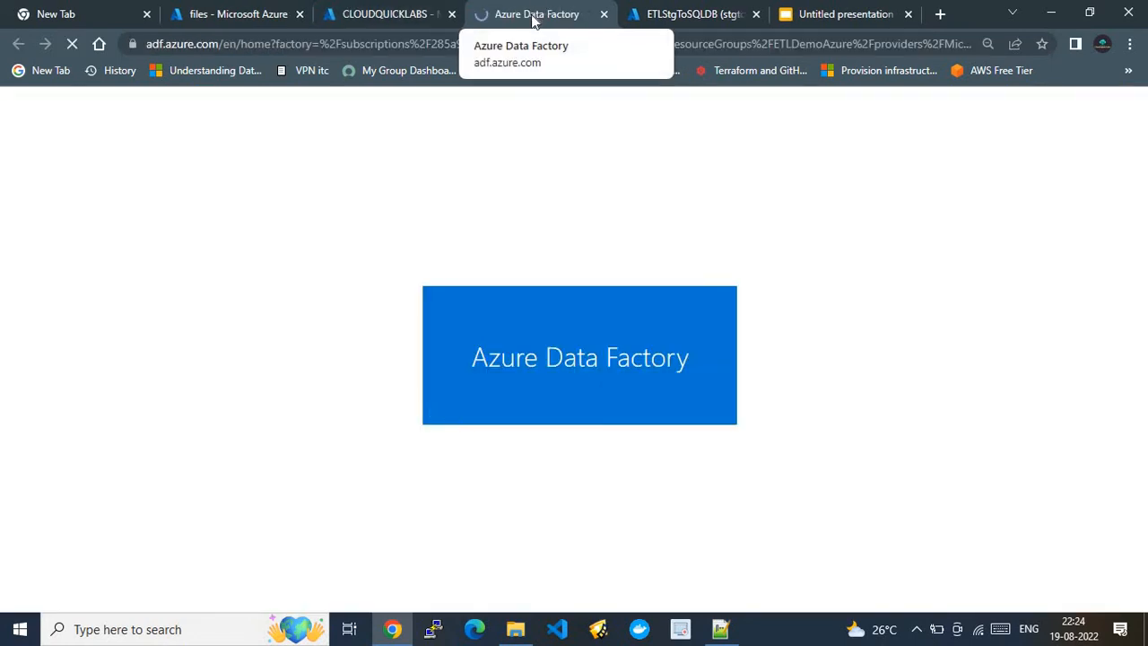
pyautogui.click(410, 16)
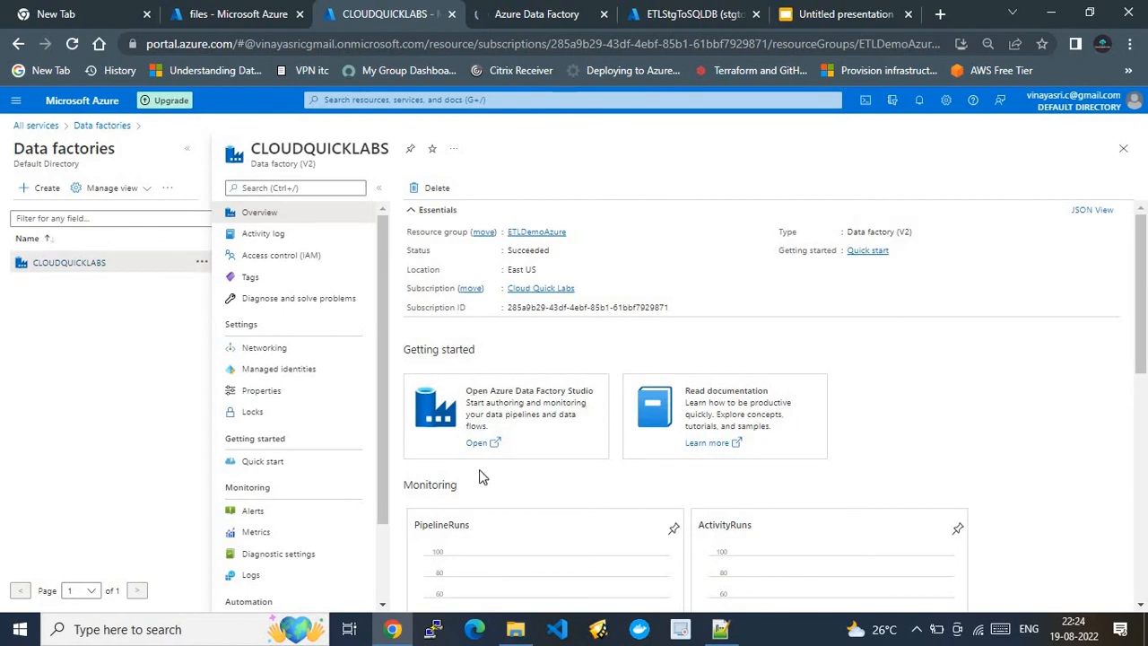
pyautogui.click(502, 14)
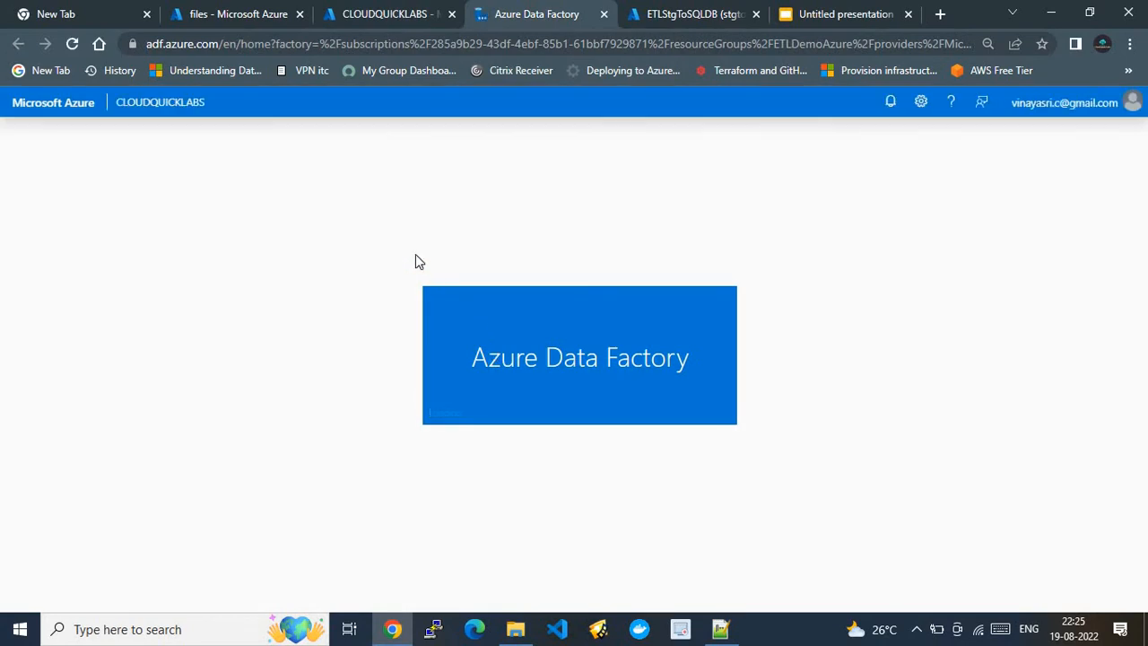
# Review the database's query editor and the ETL architecture slide, then return to Data Factory Studio.
pyautogui.click(660, 11)
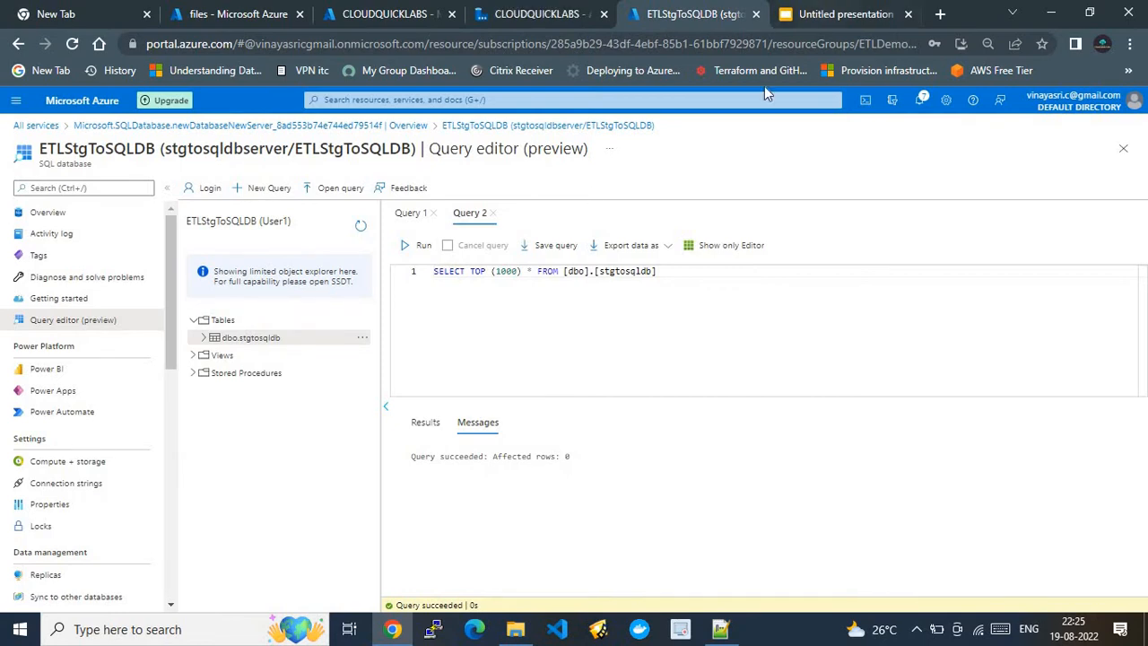
pyautogui.click(825, 10)
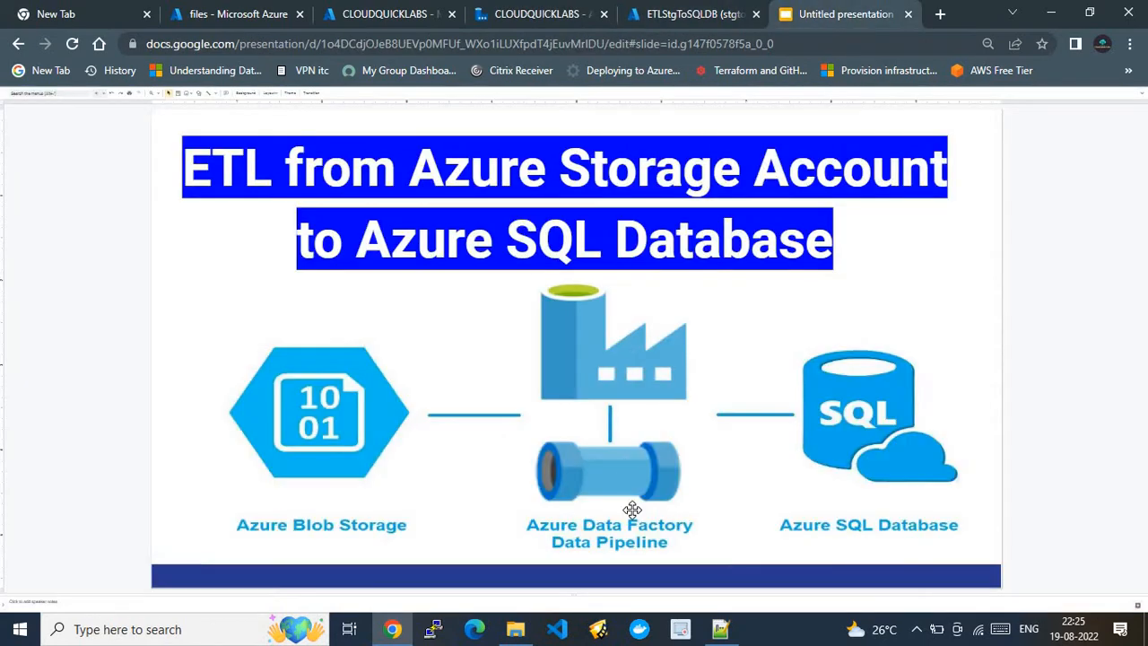
pyautogui.click(548, 13)
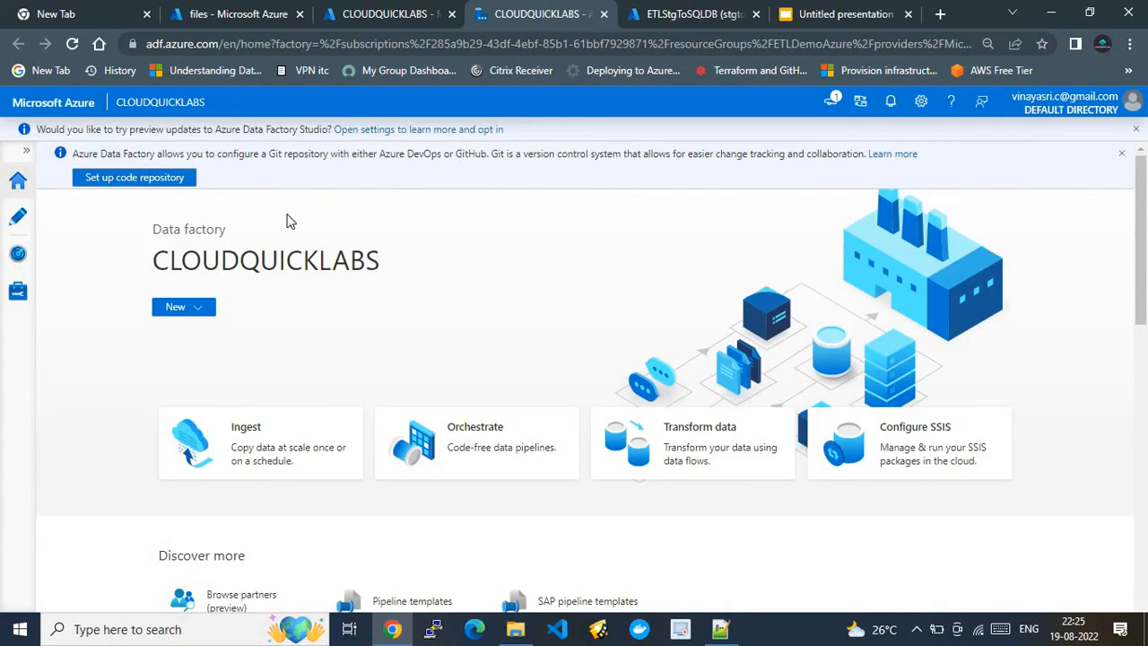
# Create a new pipeline in the data factory's authoring area.
pyautogui.click(15, 223)
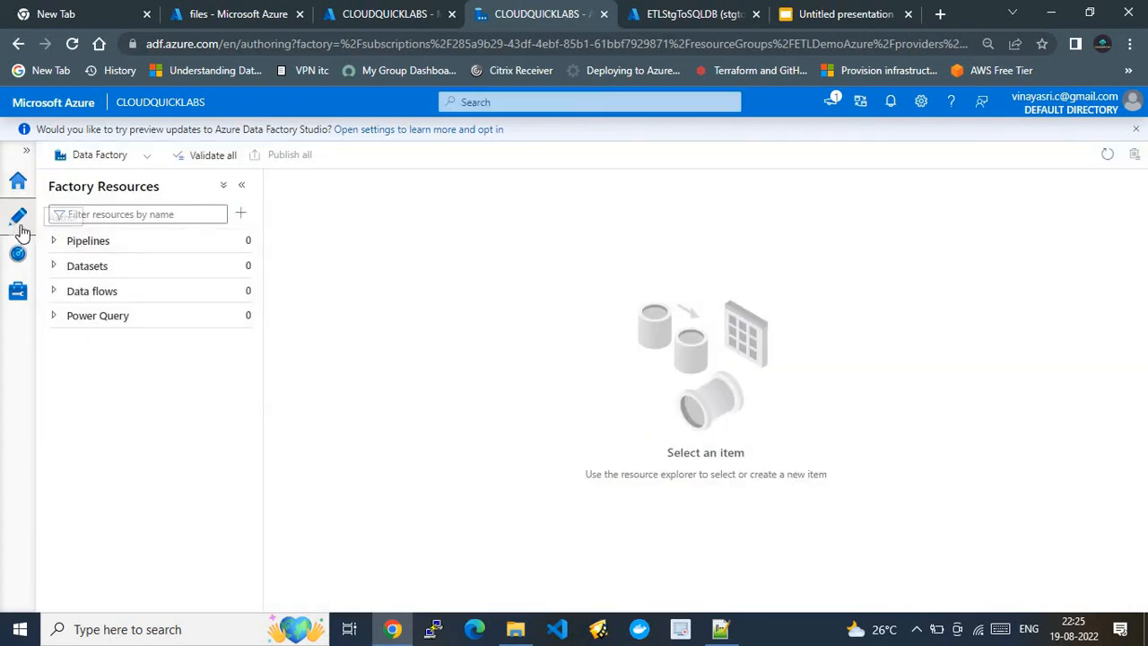
pyautogui.click(53, 241)
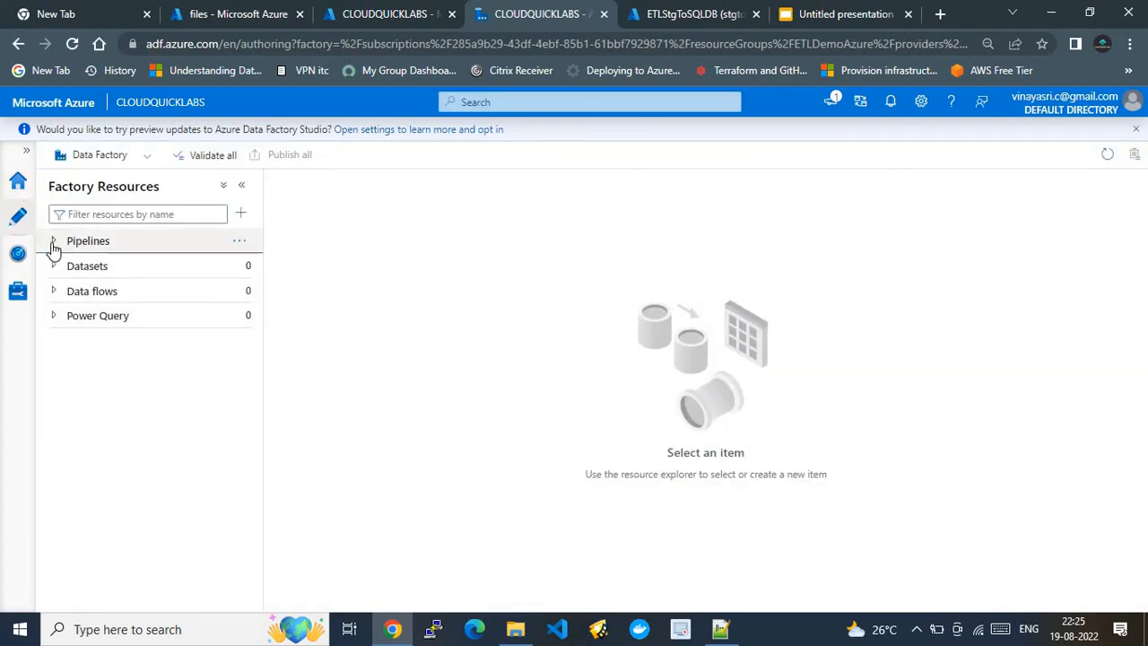
pyautogui.click(238, 241)
pyautogui.click(260, 265)
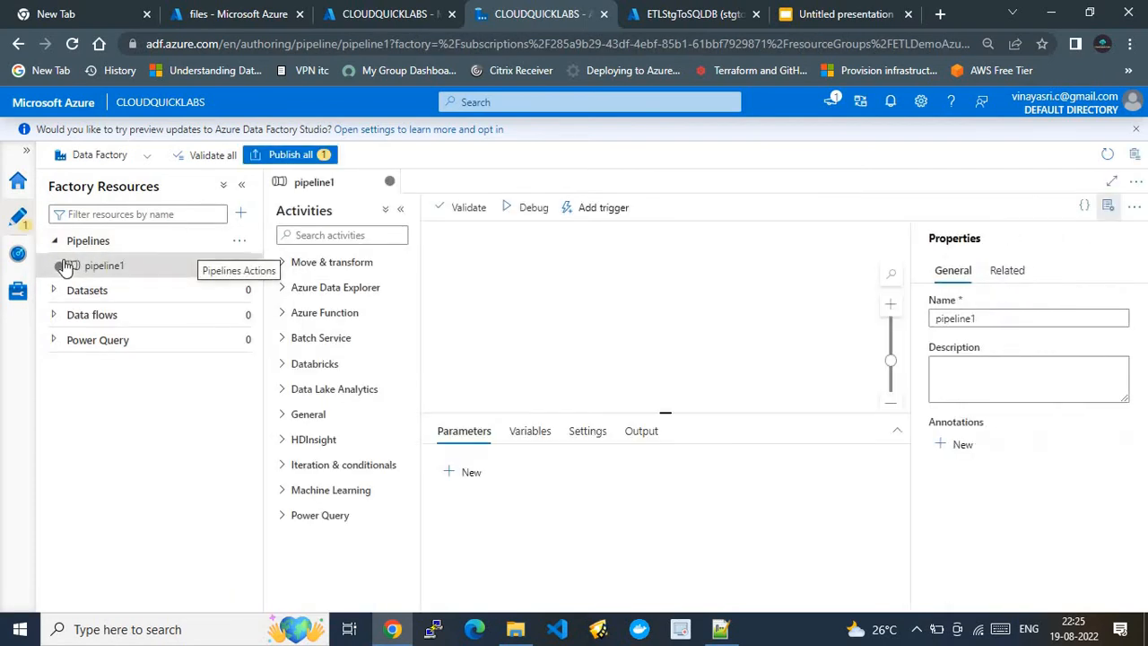
# Rename the new pipeline as STGToSQLDBDemo.
pyautogui.moveTo(979, 314); pyautogui.dragTo(813, 329)
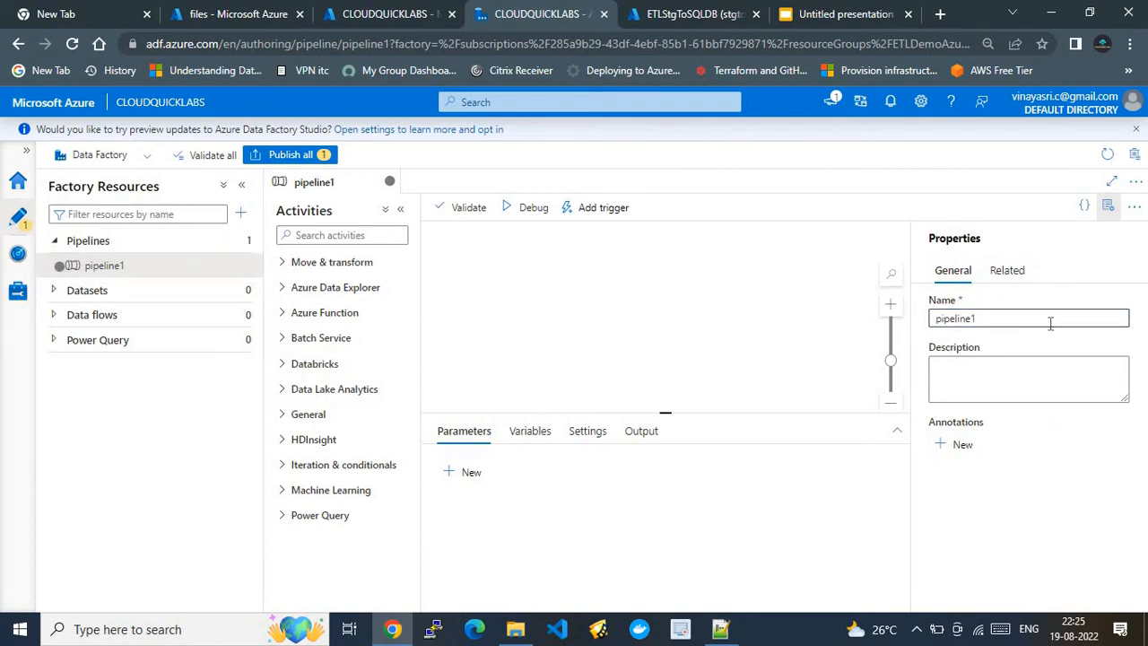
pyautogui.moveTo(1050, 321); pyautogui.dragTo(876, 334)
pyautogui.write('STGToSQ')
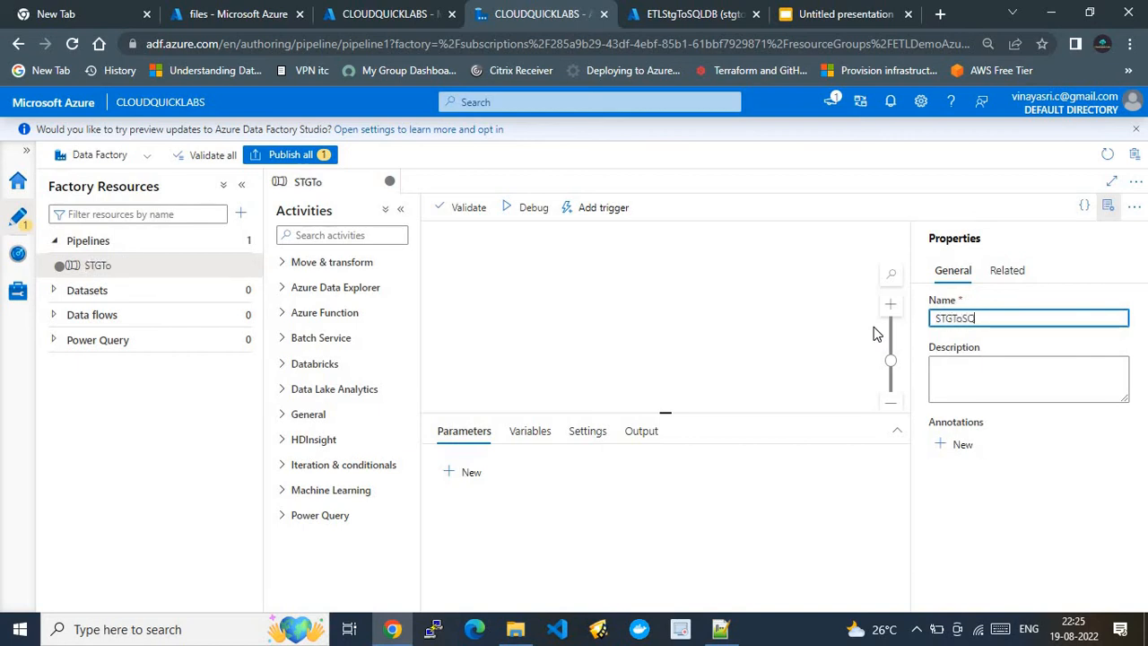
pyautogui.write('LDBB')
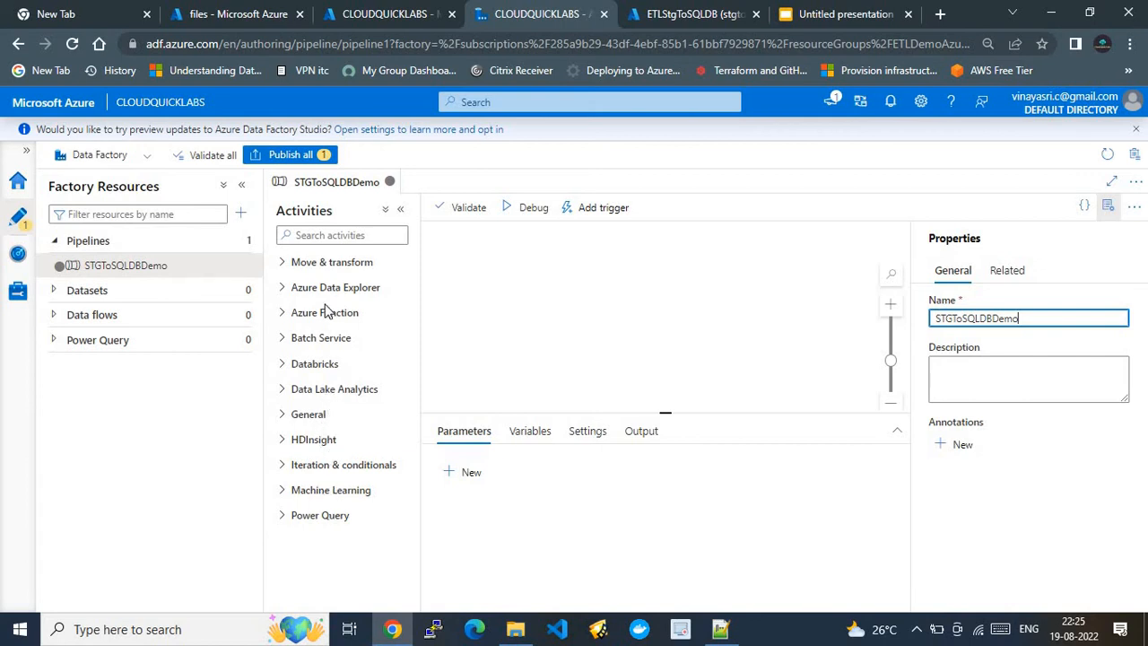
# Add two Copy data activities from Move & transform to the STGToSQLDBDemo pipeline canvas.
pyautogui.click(283, 266)
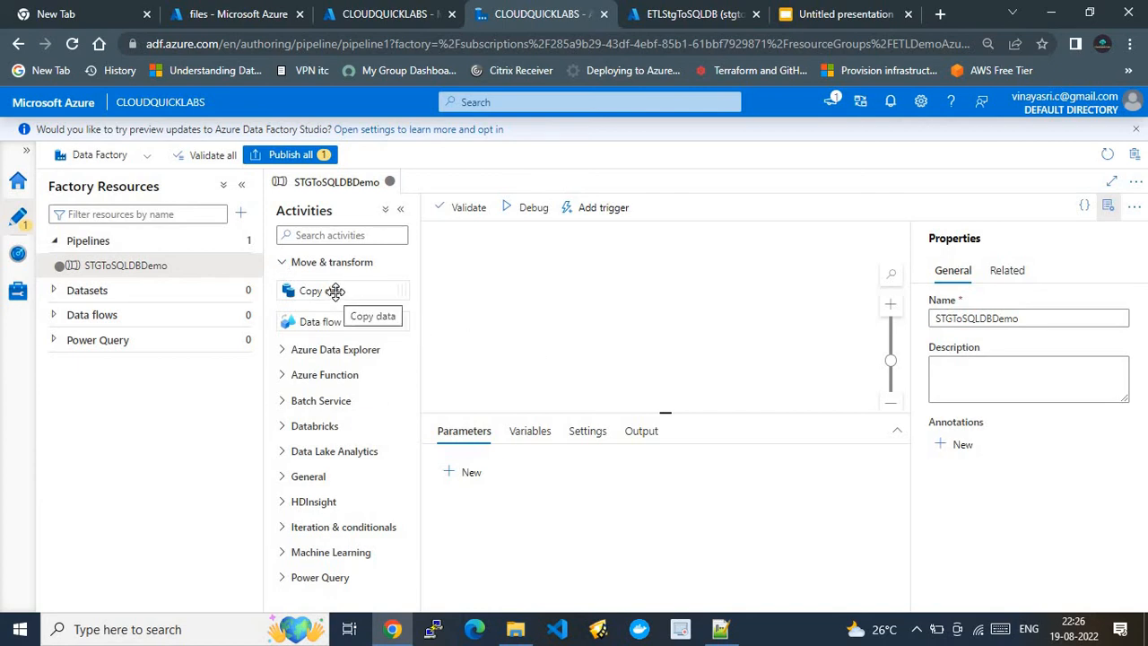
pyautogui.moveTo(334, 290); pyautogui.dragTo(573, 296)
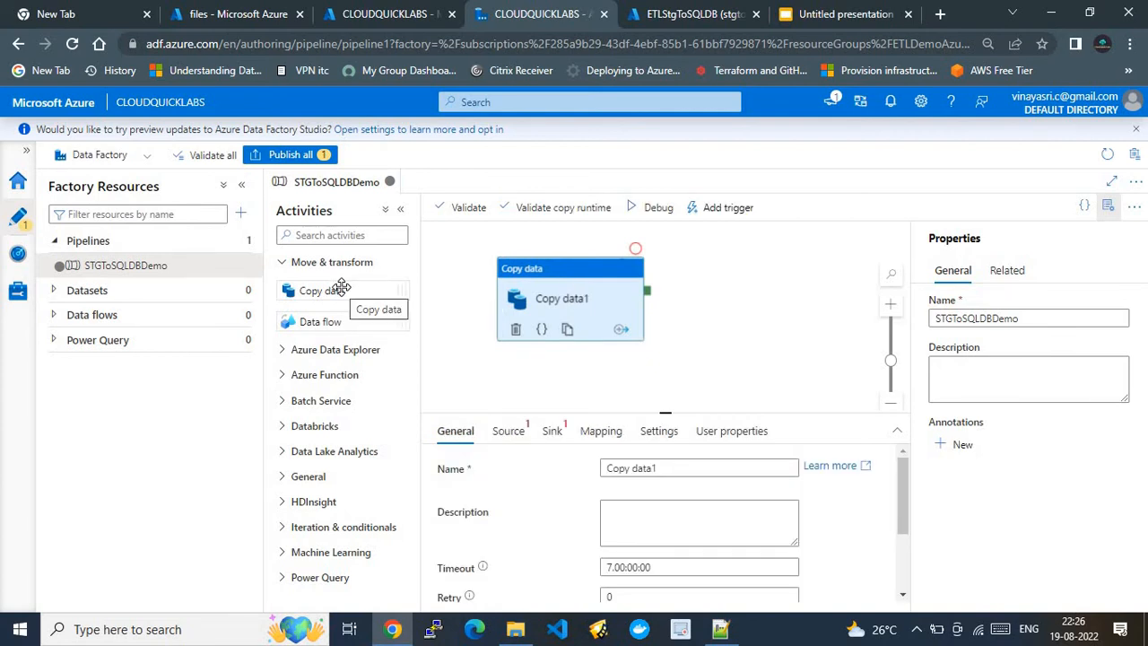
pyautogui.moveTo(341, 287); pyautogui.dragTo(515, 272)
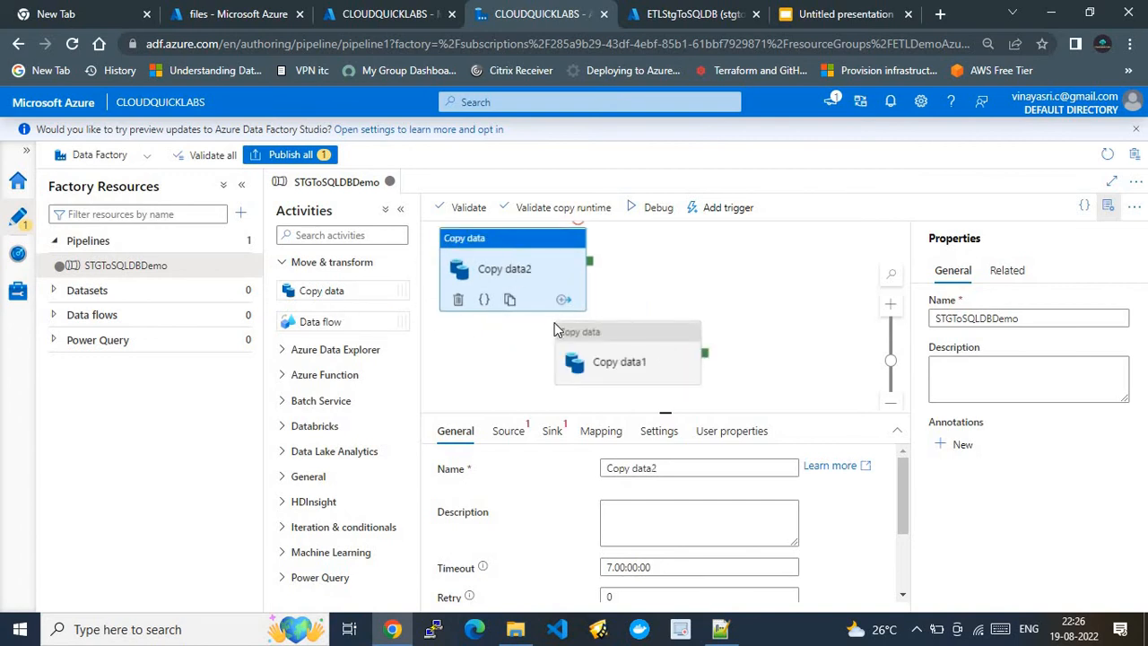
# Delete both existing Copy data activities from the STGToSQLDBDemo pipeline canvas.
pyautogui.click(457, 299)
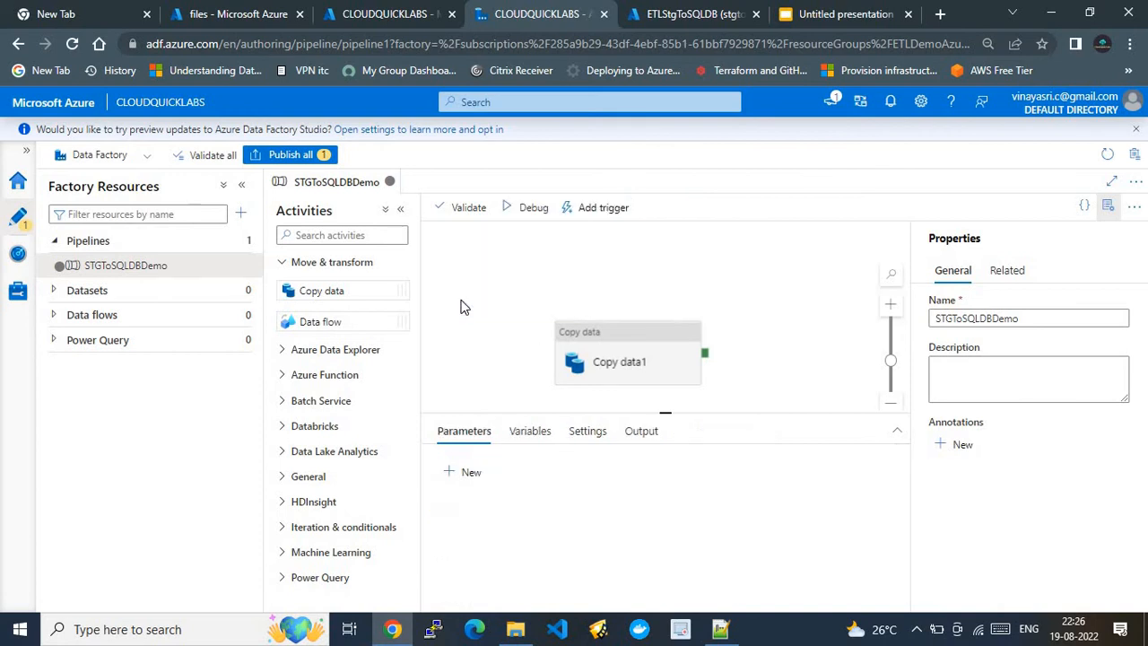
pyautogui.moveTo(667, 359); pyautogui.dragTo(623, 294)
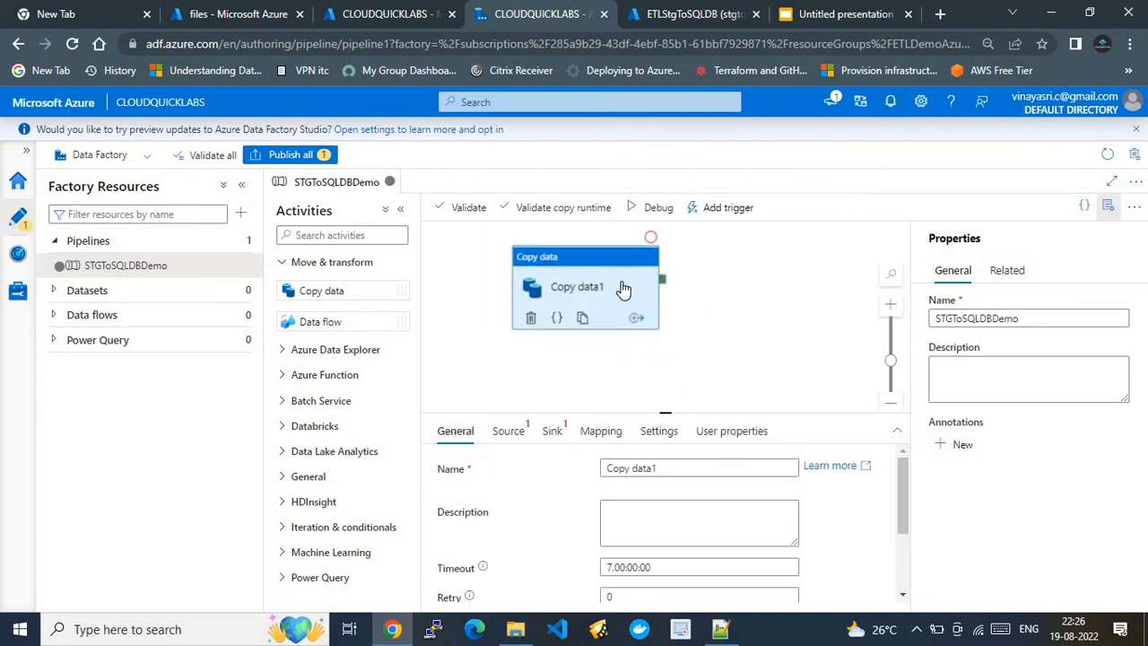
pyautogui.click(530, 317)
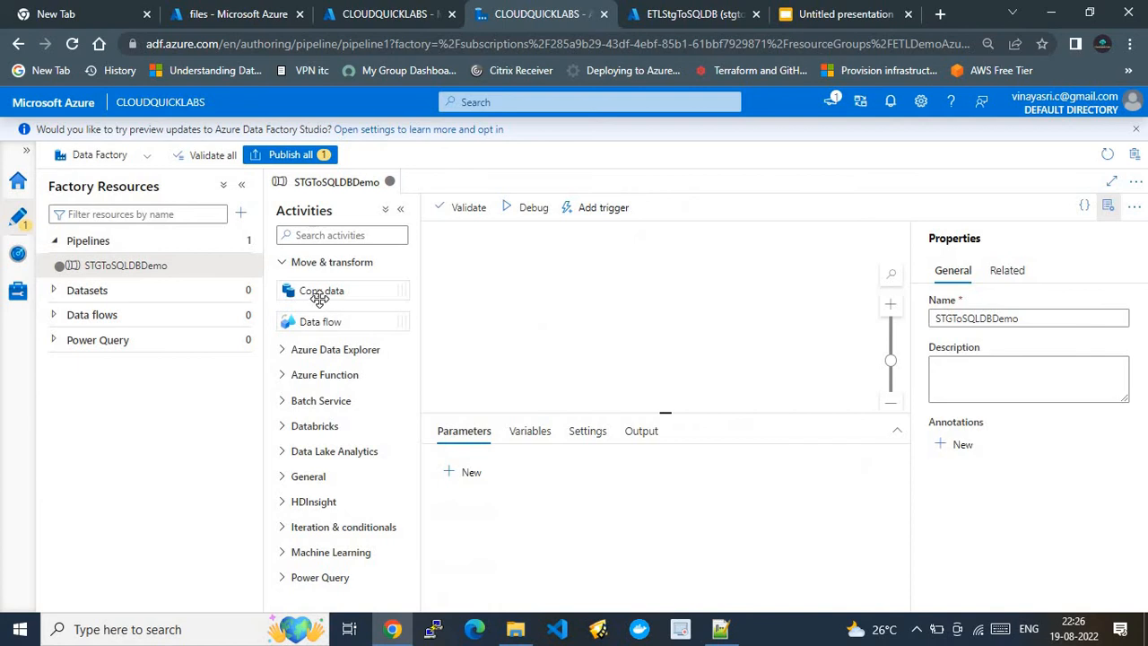
# Add a Copy data activity to the enlarged pipeline canvas and name it StgToSQLDB.
pyautogui.moveTo(322, 296); pyautogui.dragTo(593, 294)
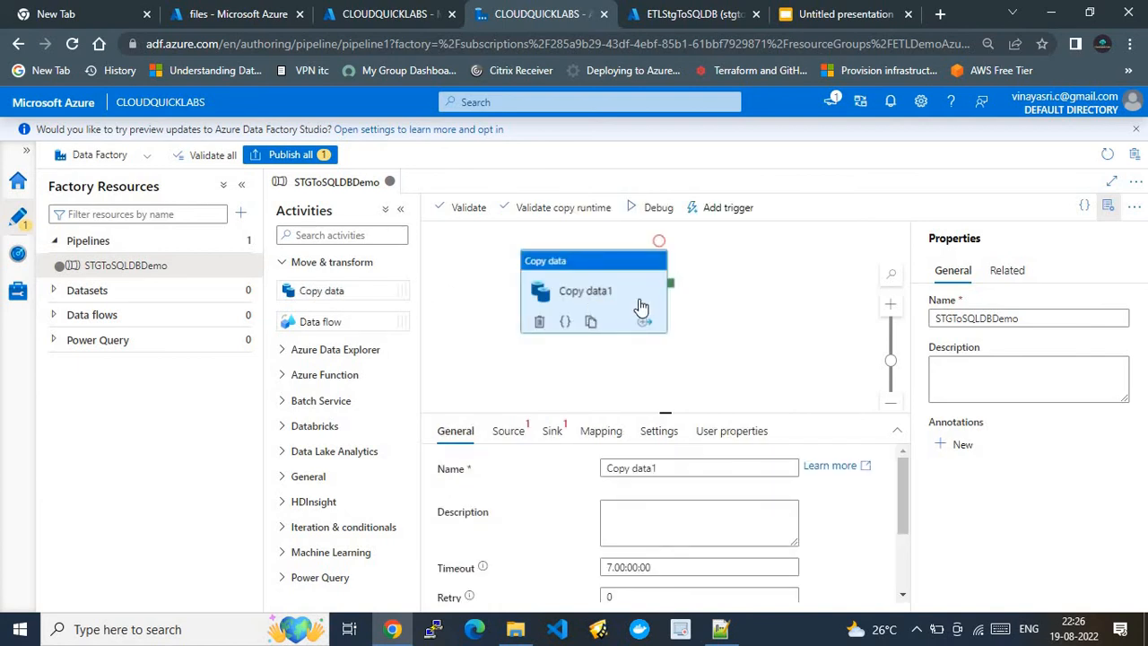
pyautogui.click(1111, 181)
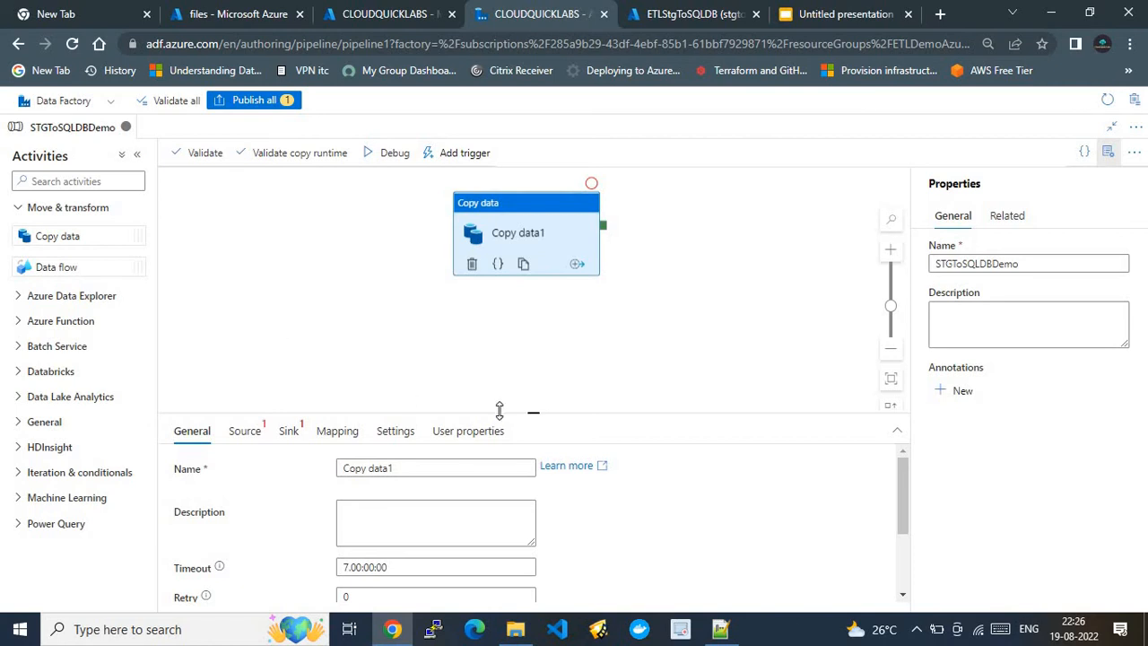
pyautogui.click(412, 470)
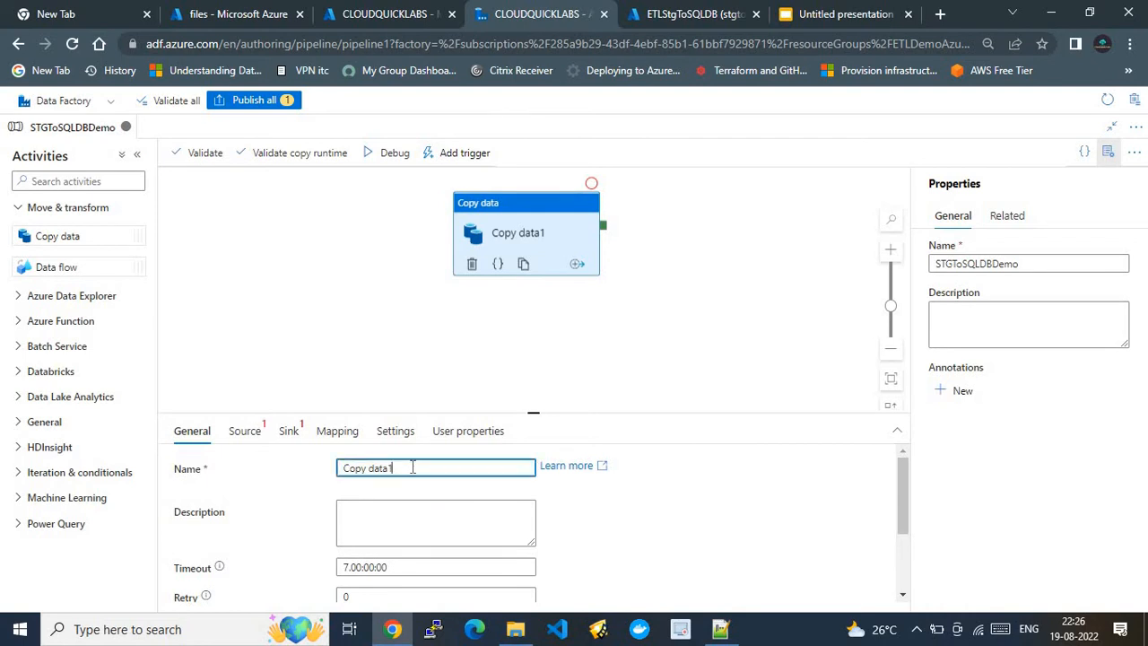
pyautogui.press('BackSpace')
pyautogui.press('BackSpace')
pyautogui.press('BackSpace')
pyautogui.press('BackSpace')
pyautogui.press('BackSpace')
pyautogui.press('BackSpace')
pyautogui.press('BackSpace')
pyautogui.press('BackSpace')
pyautogui.press('BackSpace')
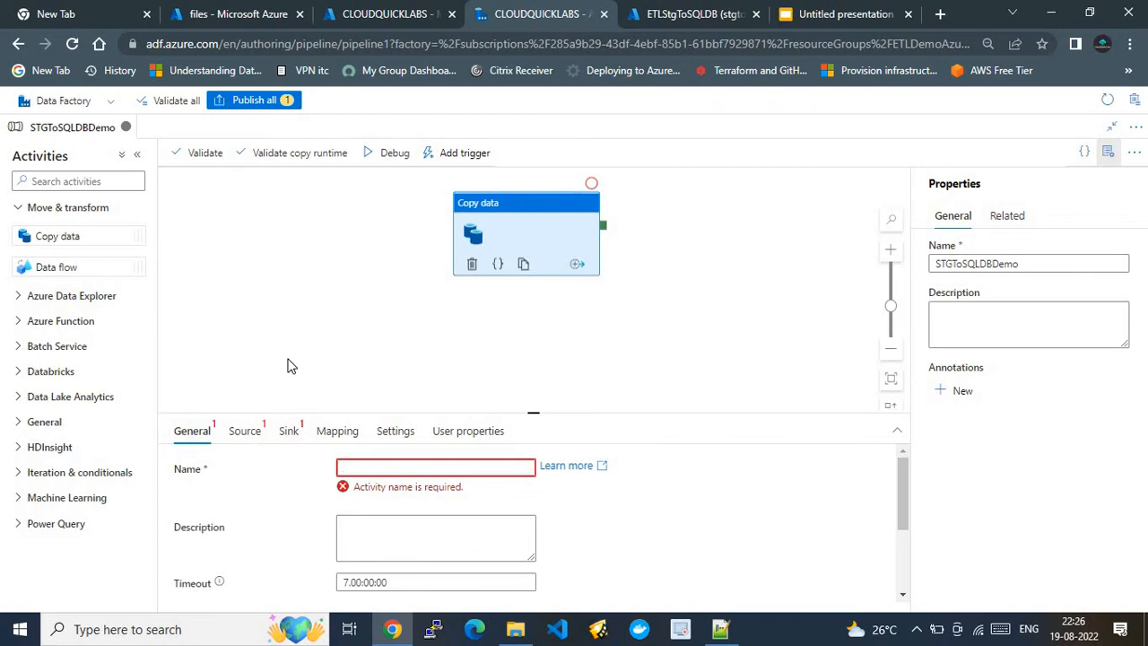
pyautogui.click(363, 466)
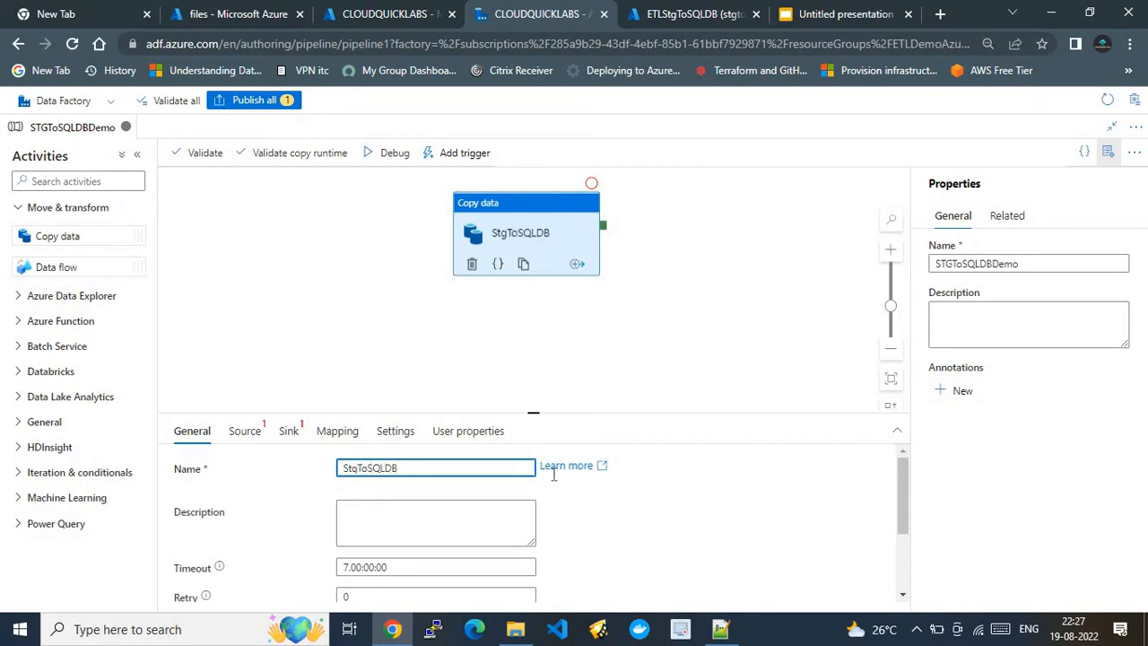
pyautogui.moveTo(900, 491)
pyautogui.mouseDown()
pyautogui.moveTo(905, 562)
pyautogui.moveTo(906, 476)
pyautogui.mouseUp()
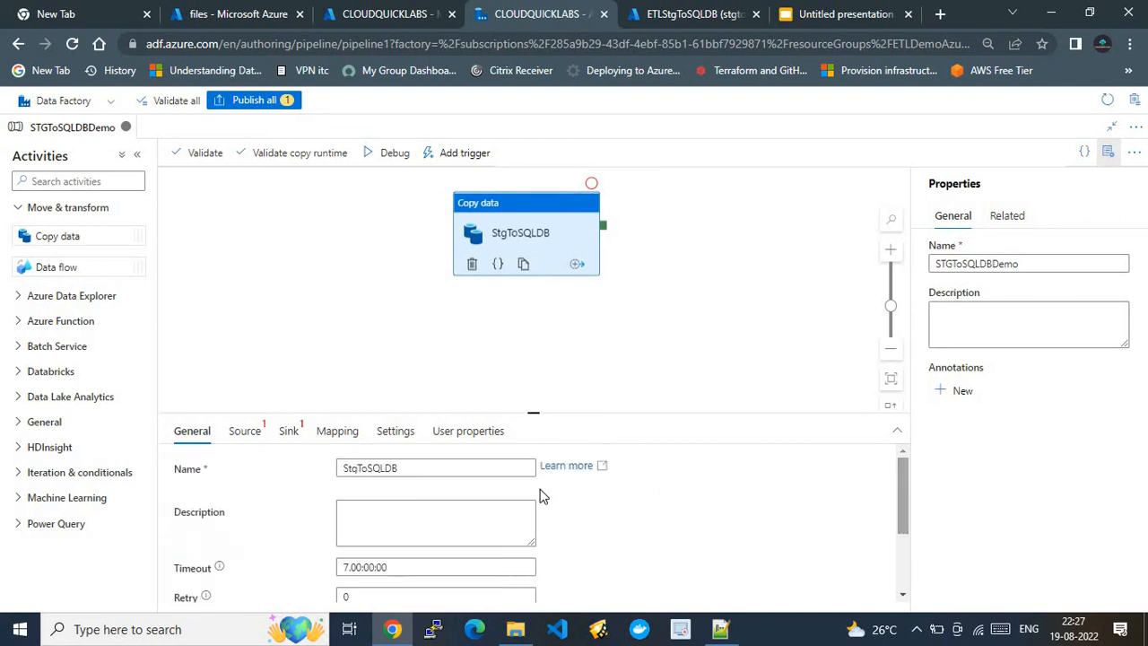
# Start creating a new source dataset for the StgToSQLDB activity.
pyautogui.click(244, 431)
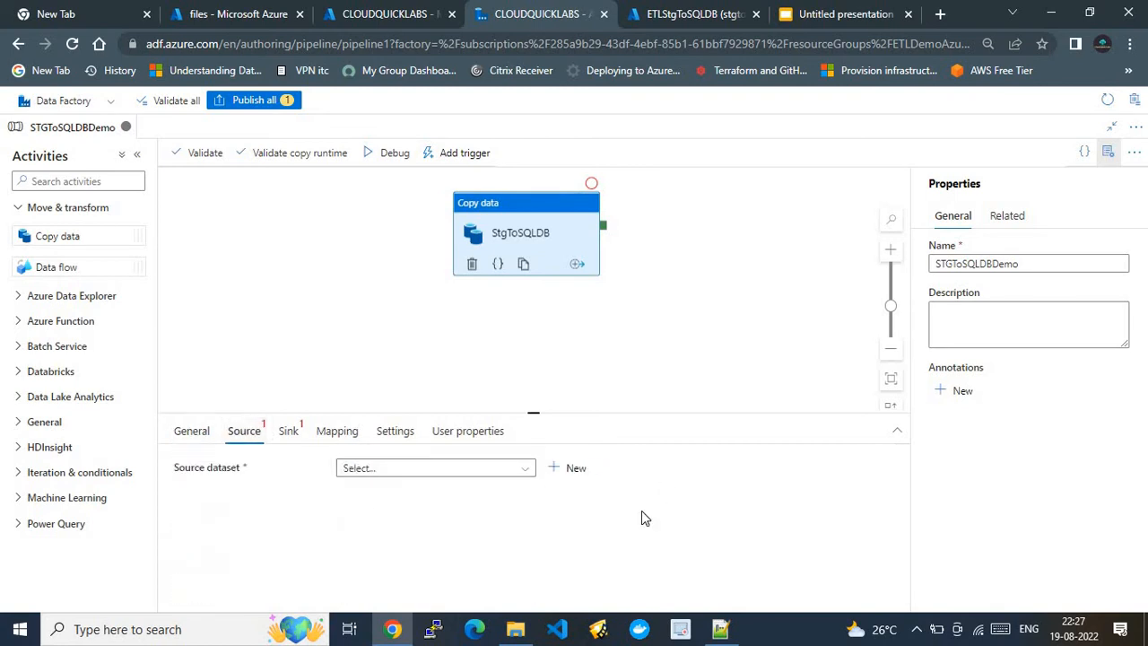
pyautogui.click(840, 12)
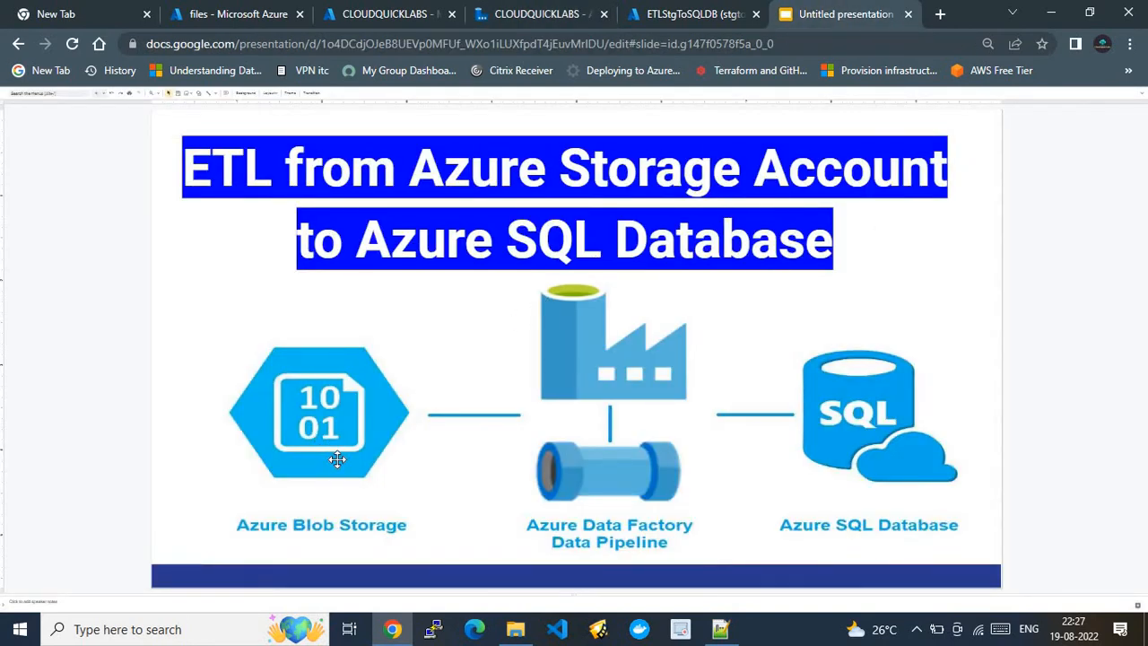
pyautogui.click(530, 14)
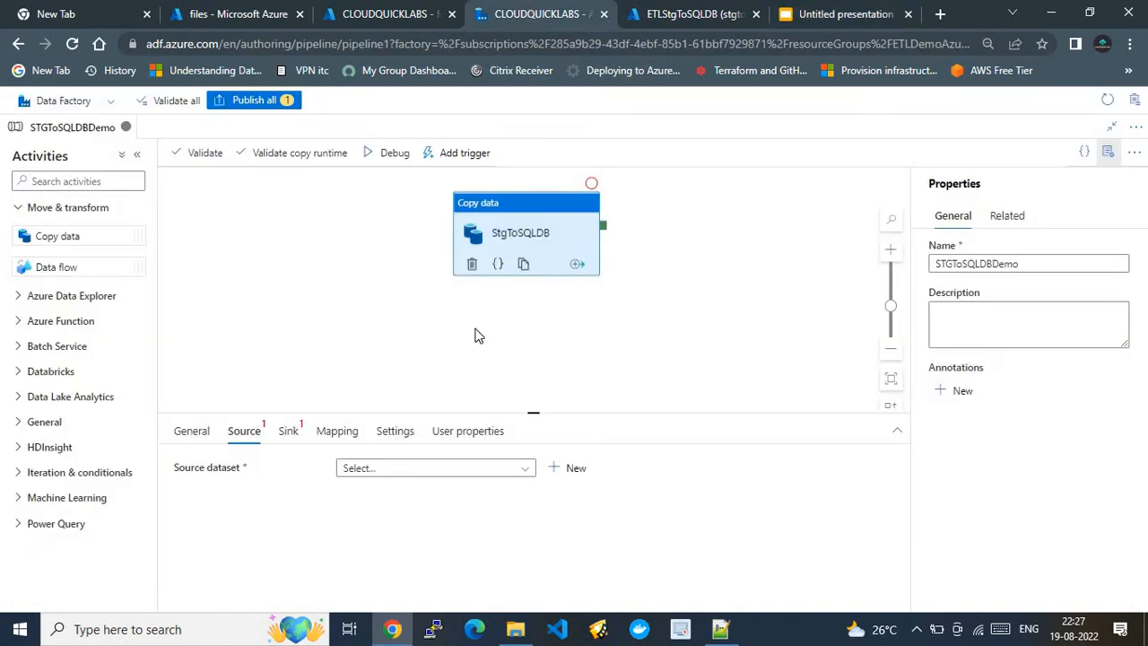
pyautogui.click(455, 469)
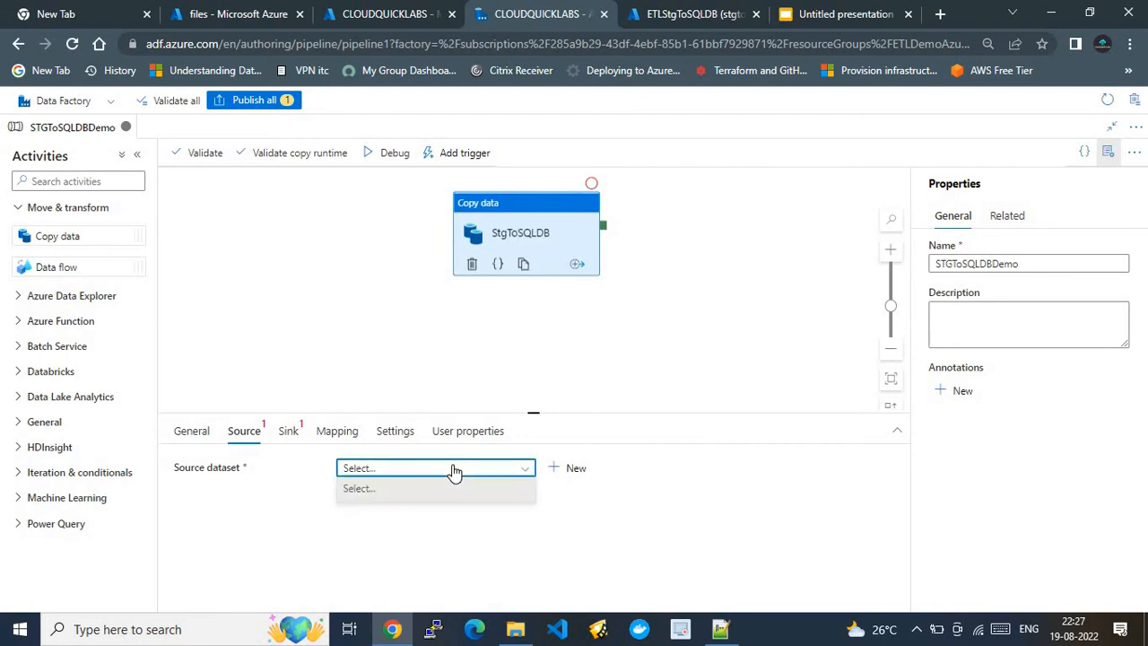
pyautogui.click(572, 470)
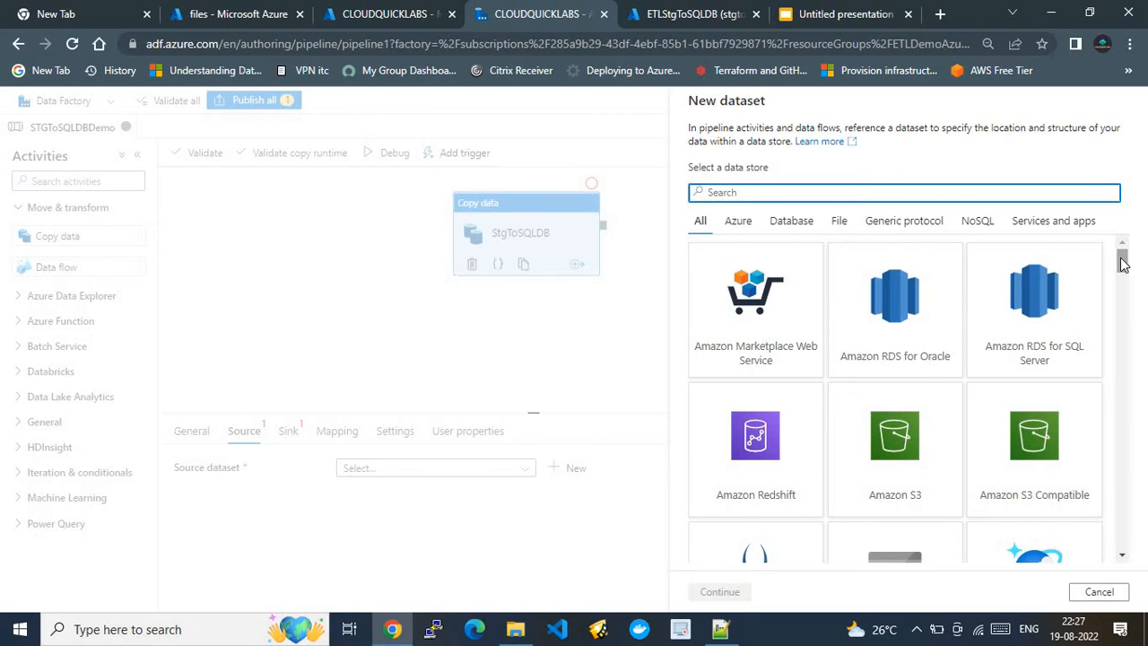
# Choose Azure Blob Storage as the new dataset's data store and DelimitedText as its format.
pyautogui.moveTo(1123, 263)
pyautogui.mouseDown()
pyautogui.moveTo(1132, 277)
pyautogui.moveTo(1127, 255)
pyautogui.mouseUp()
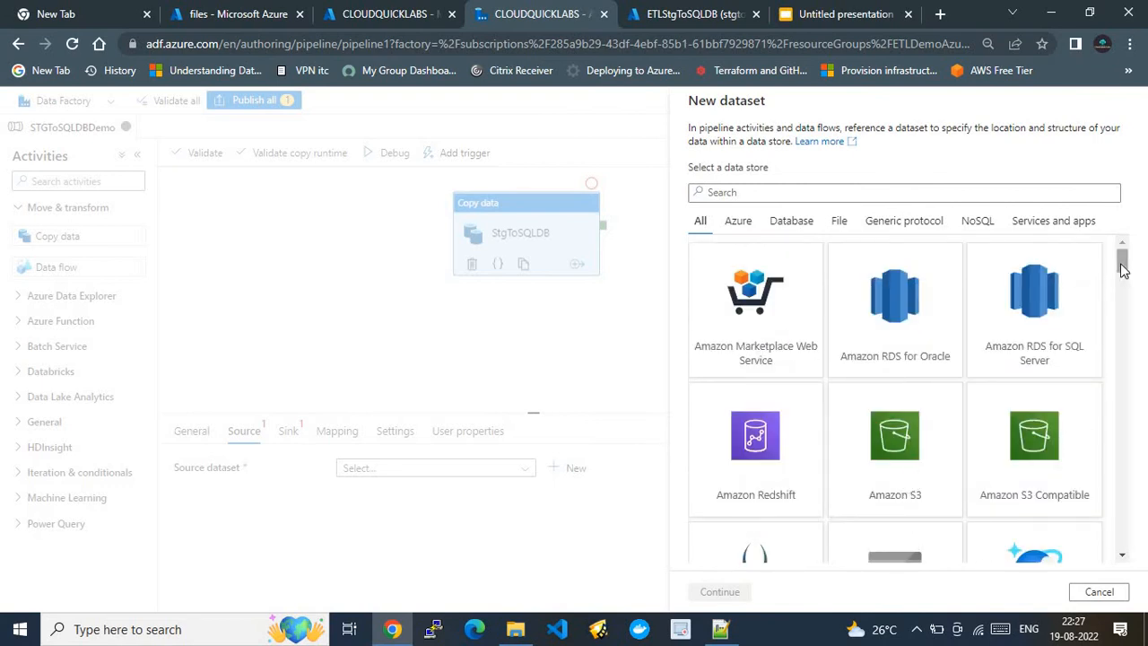
pyautogui.moveTo(1126, 271); pyautogui.dragTo(1126, 291)
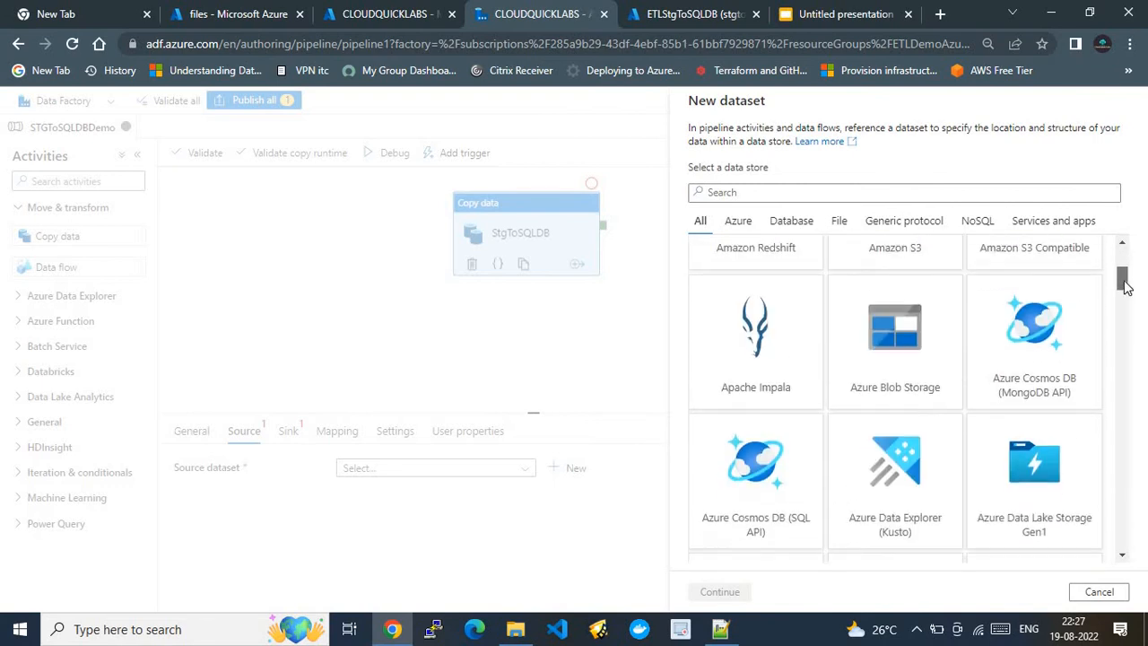
pyautogui.click(927, 348)
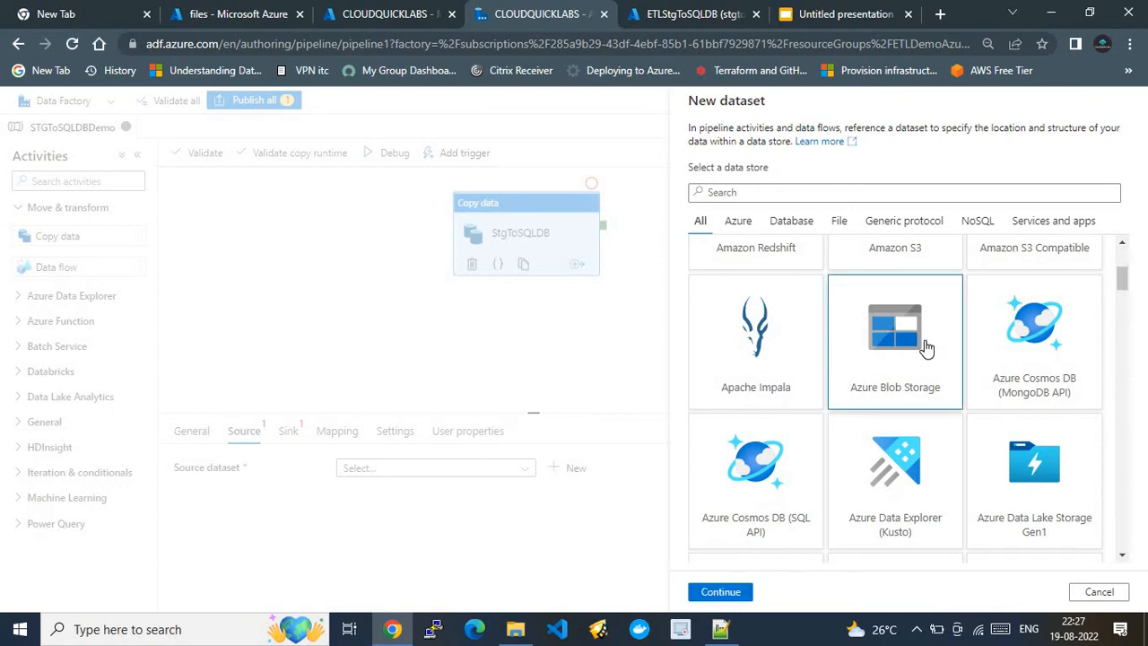
pyautogui.doubleClick(902, 349)
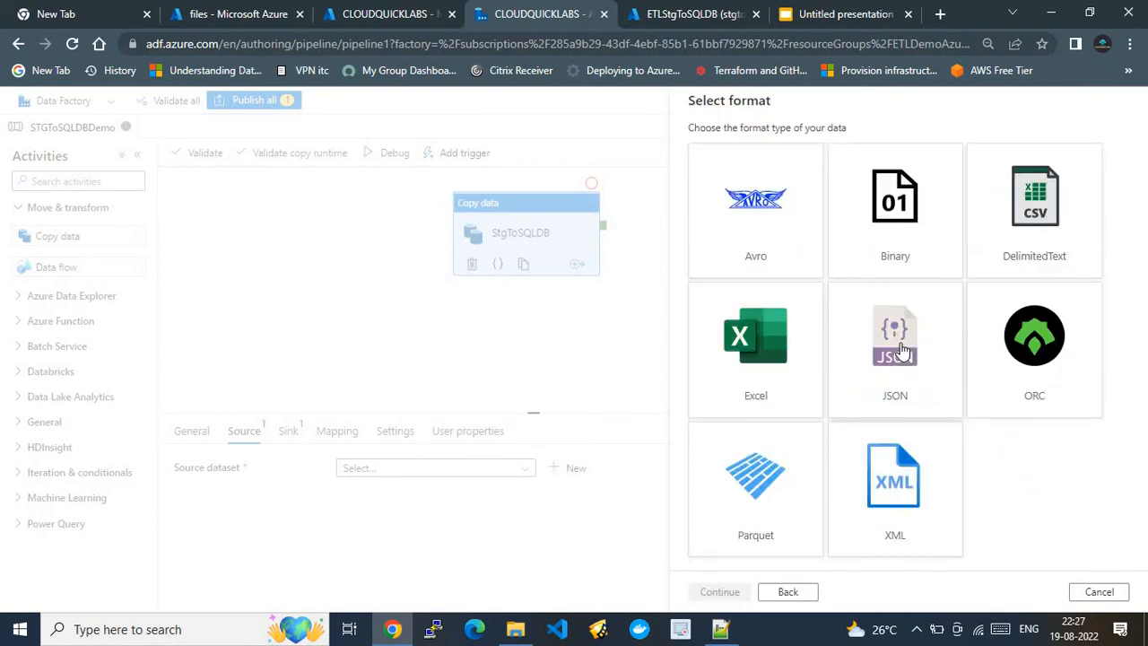
pyautogui.click(1025, 233)
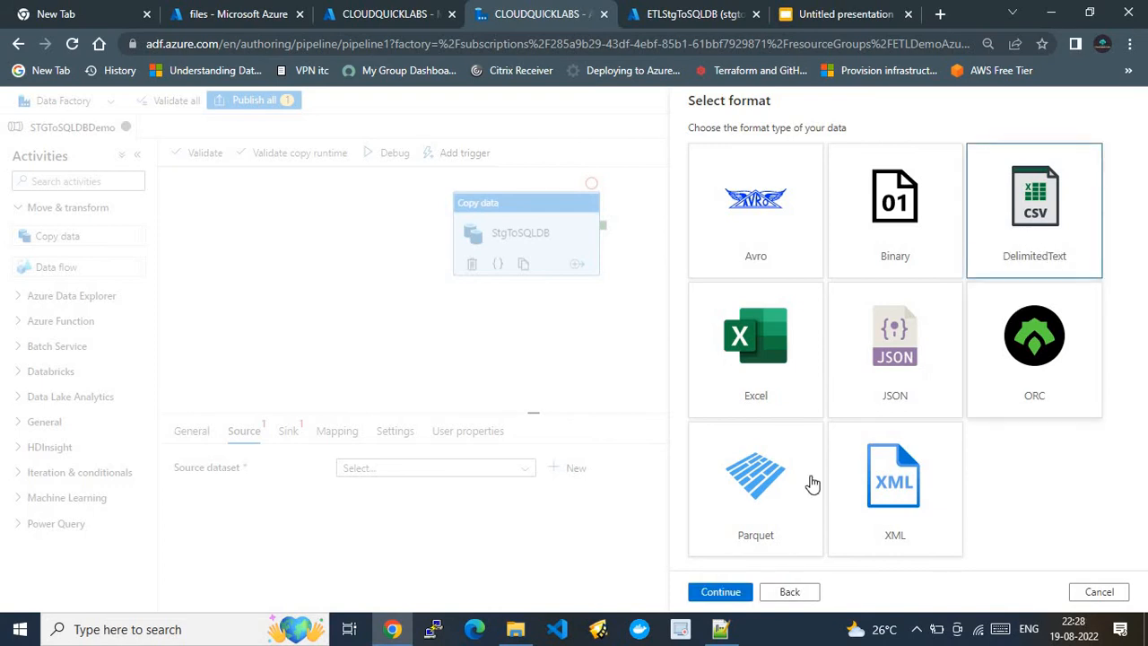
pyautogui.click(722, 592)
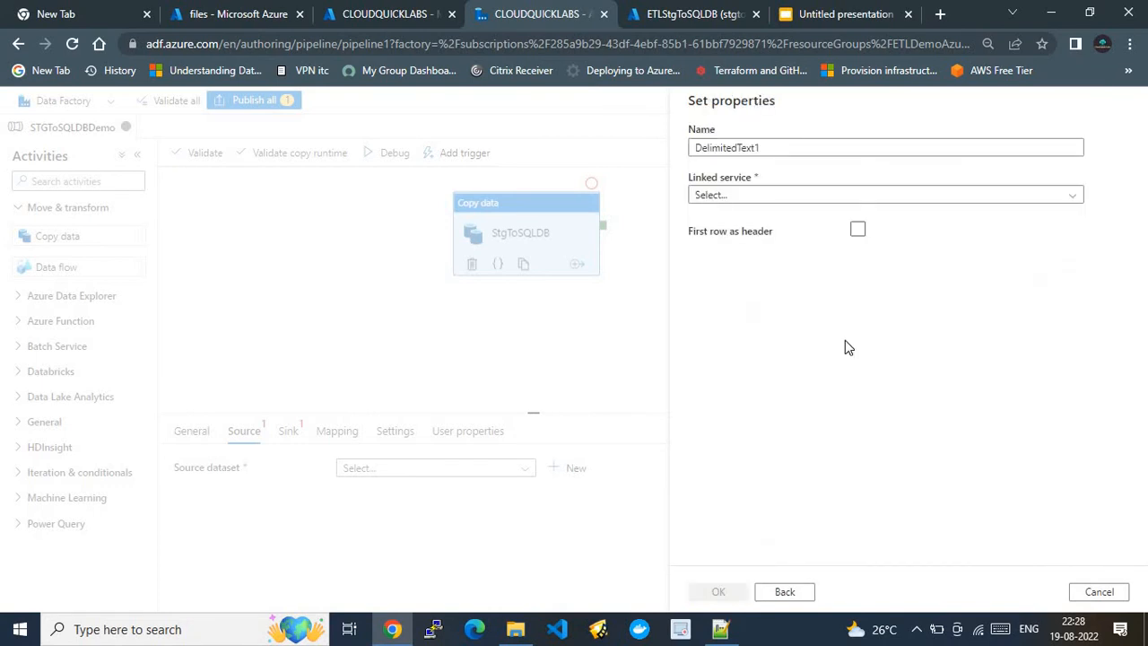
# Start a new linked service for the dataset, using AutoResolveIntegrationRuntime as the integration runtime.
pyautogui.click(794, 195)
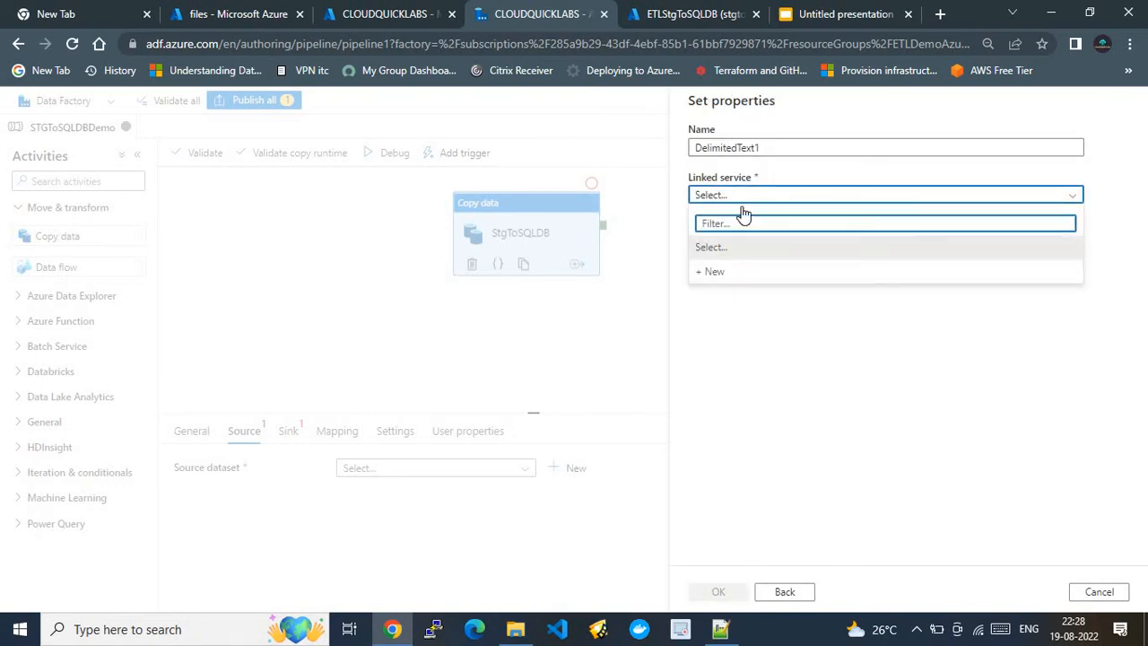
pyautogui.click(716, 272)
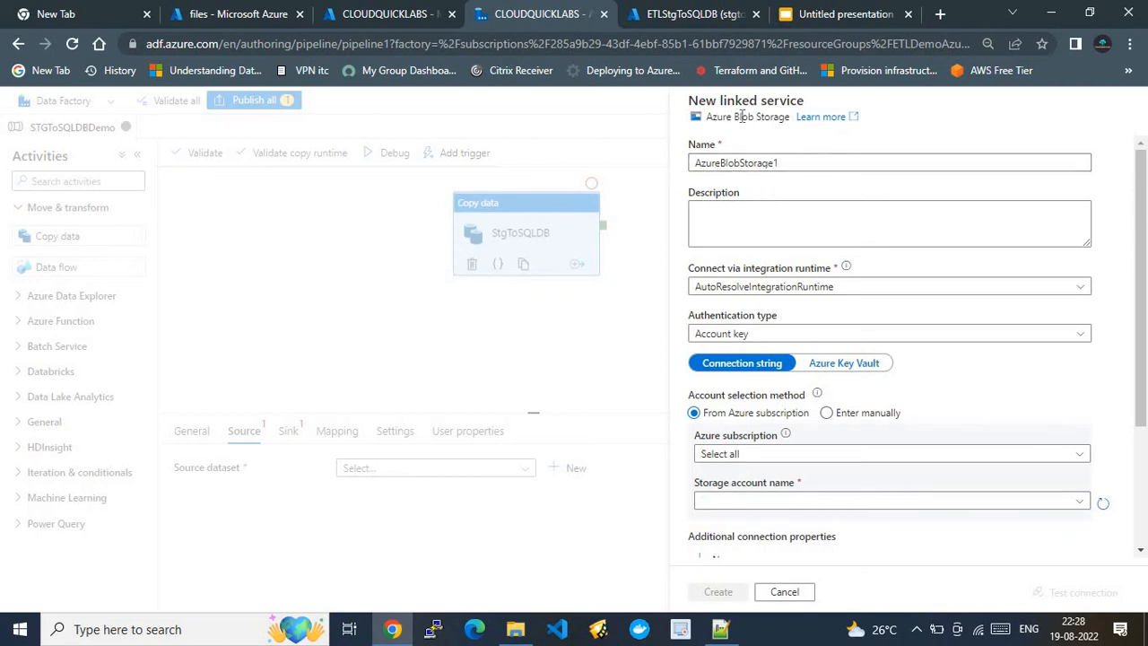
pyautogui.click(785, 162)
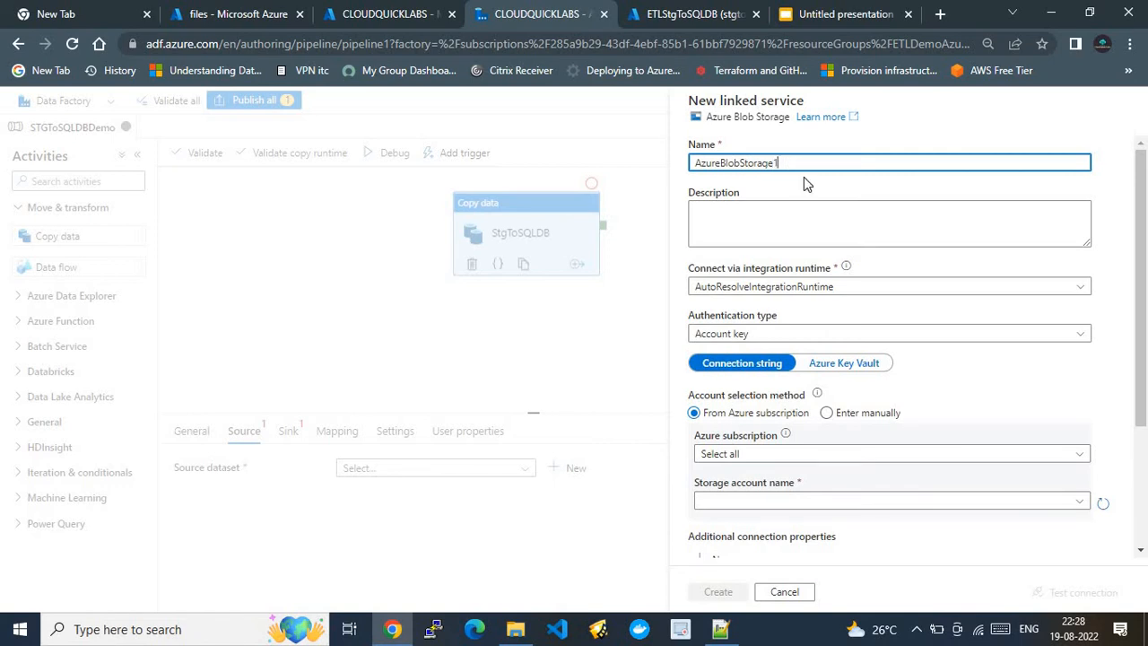
pyautogui.click(798, 296)
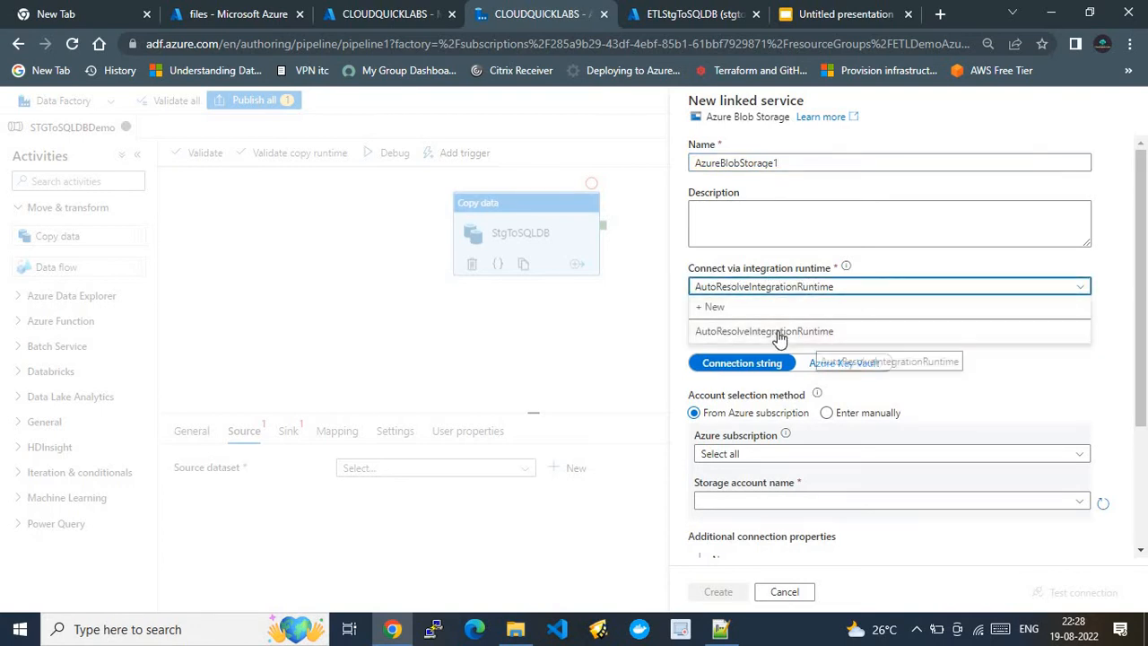
pyautogui.click(778, 334)
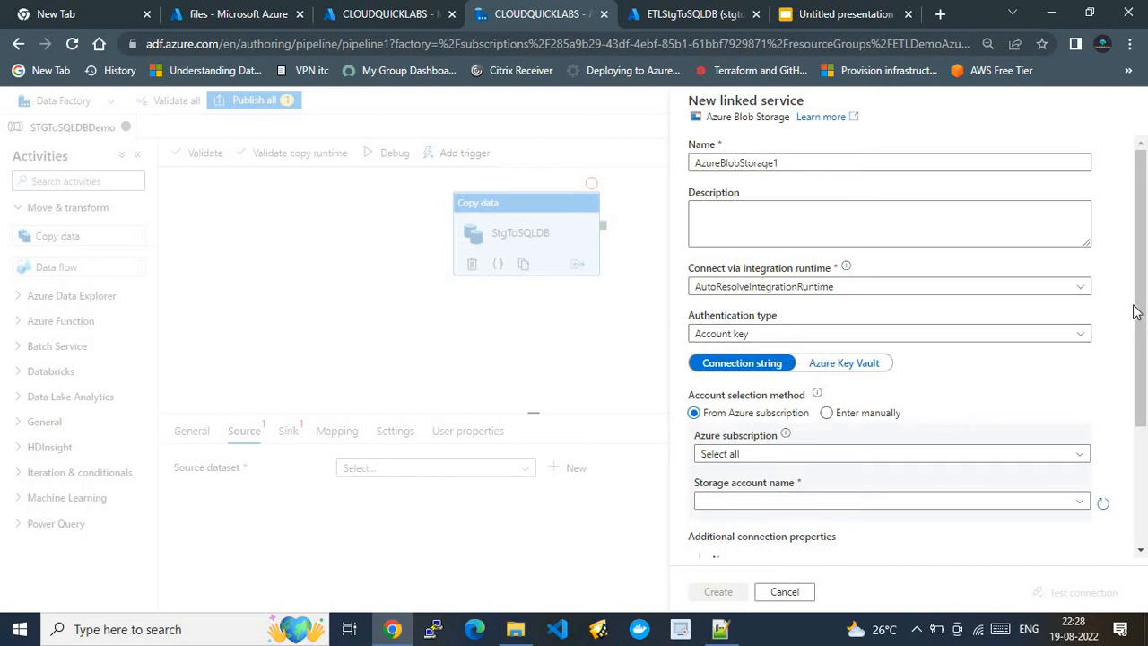
# Select the Cloud Quick Labs subscription and the etlstgaccnttosqldb storage account, and create the linked service.
pyautogui.scroll(-2, 921, 362)
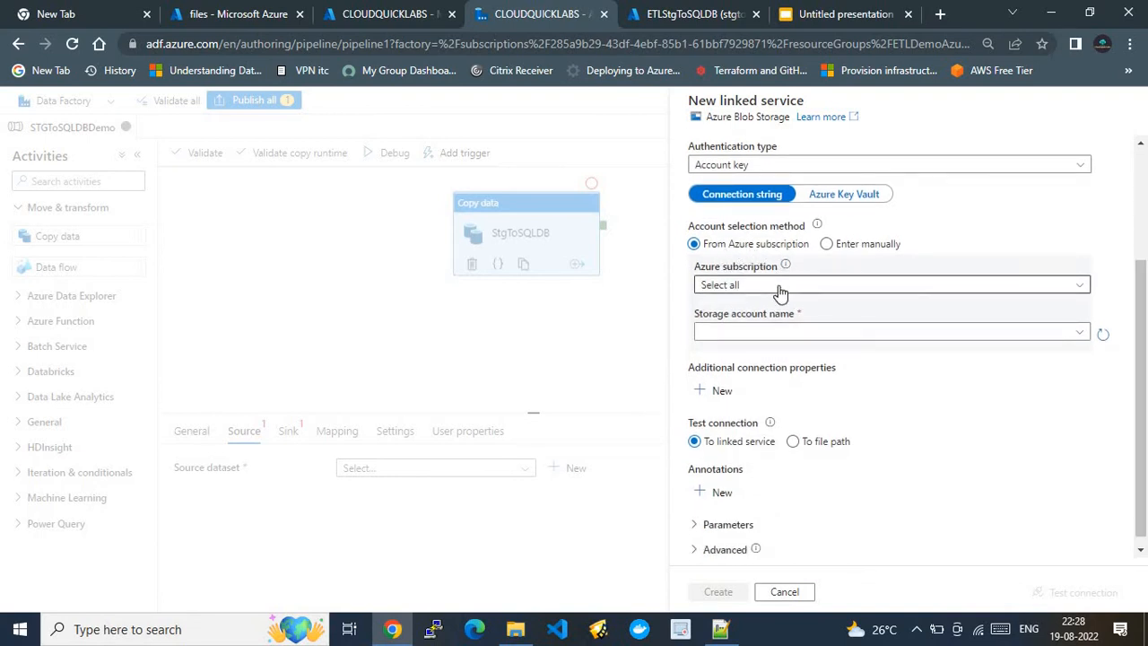
pyautogui.click(778, 285)
pyautogui.click(758, 325)
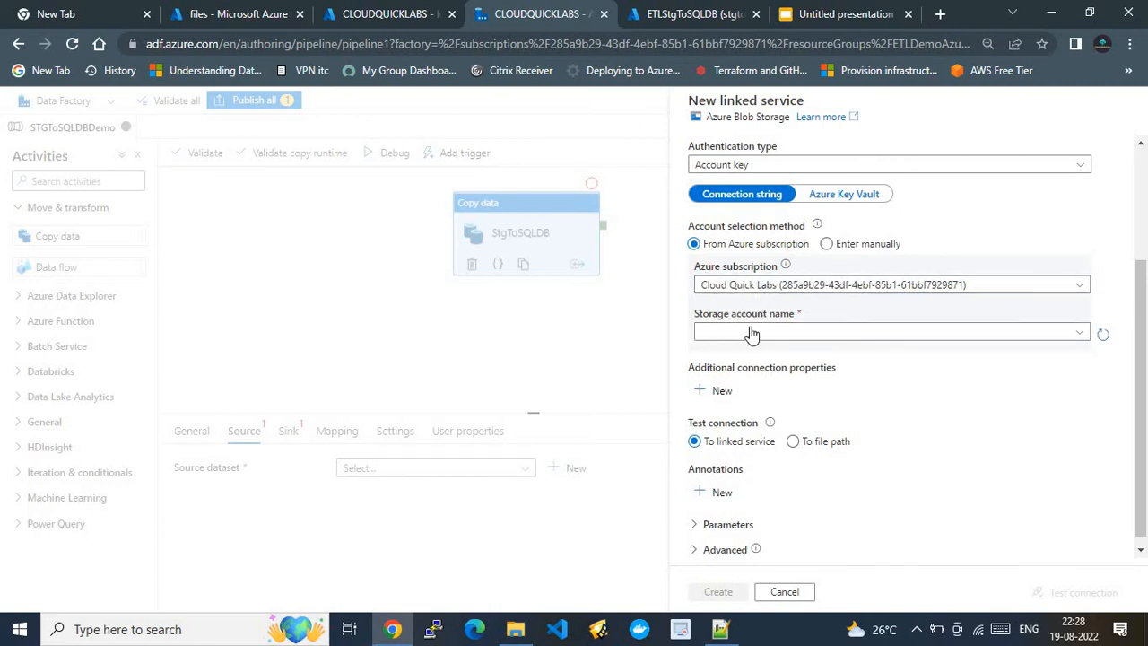
pyautogui.click(751, 334)
pyautogui.click(741, 355)
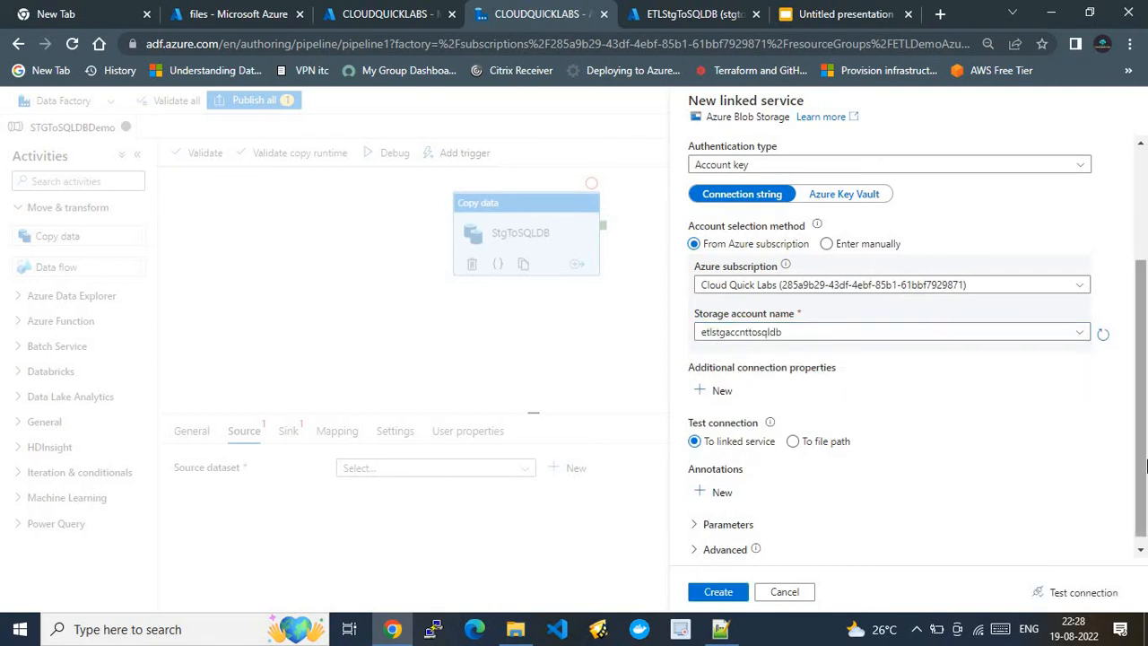
pyautogui.scroll(-1, 1143, 440)
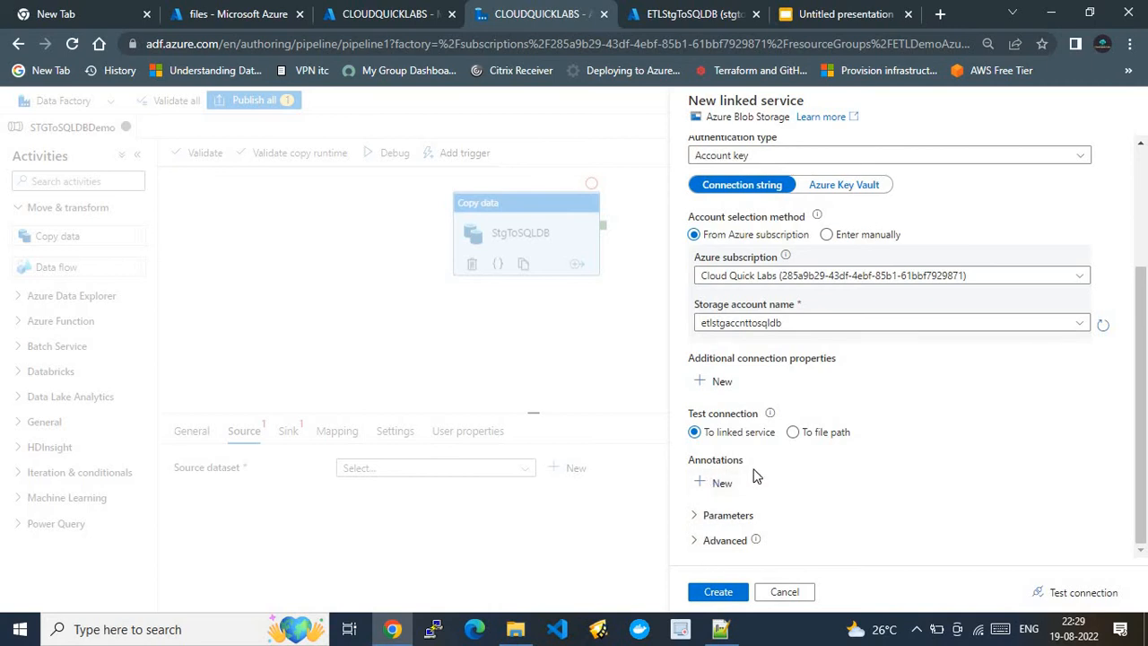
pyautogui.click(720, 593)
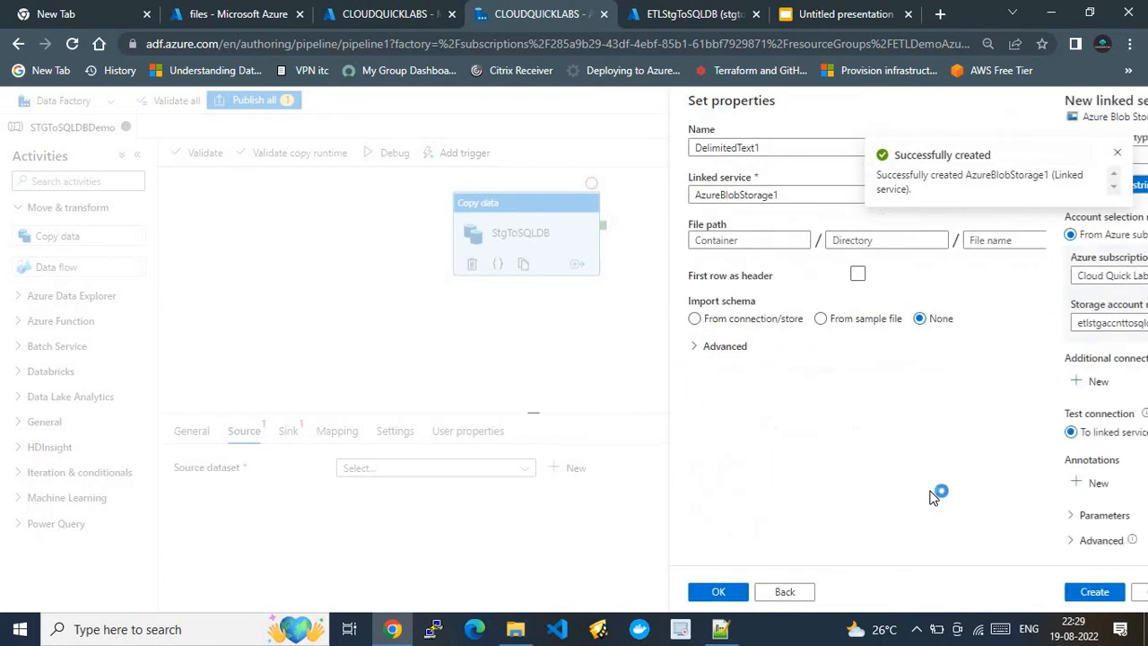
pyautogui.click(1117, 156)
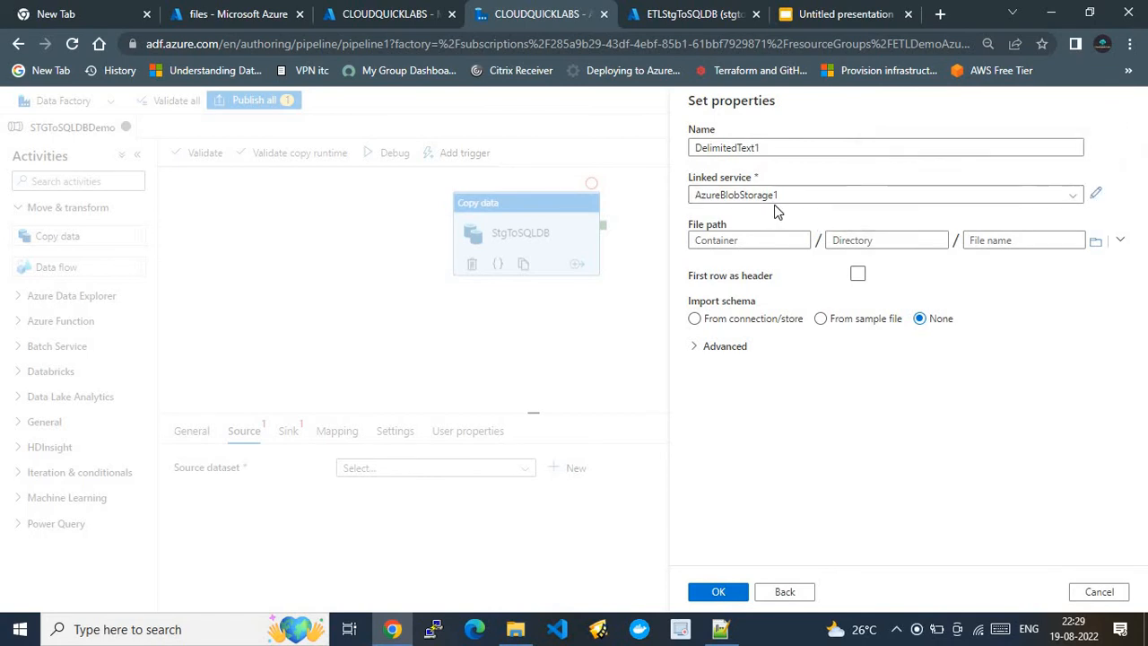
# Set the source dataset's file path to TestReport.csv in the files container by browsing the blob storage.
pyautogui.click(1096, 241)
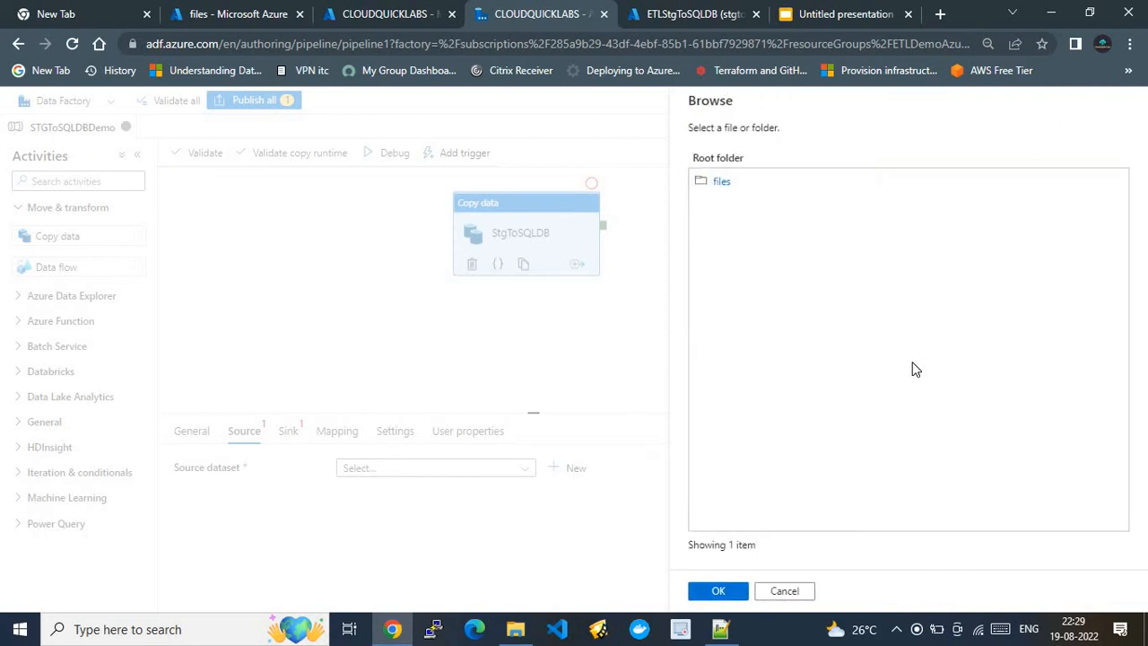
pyautogui.click(800, 591)
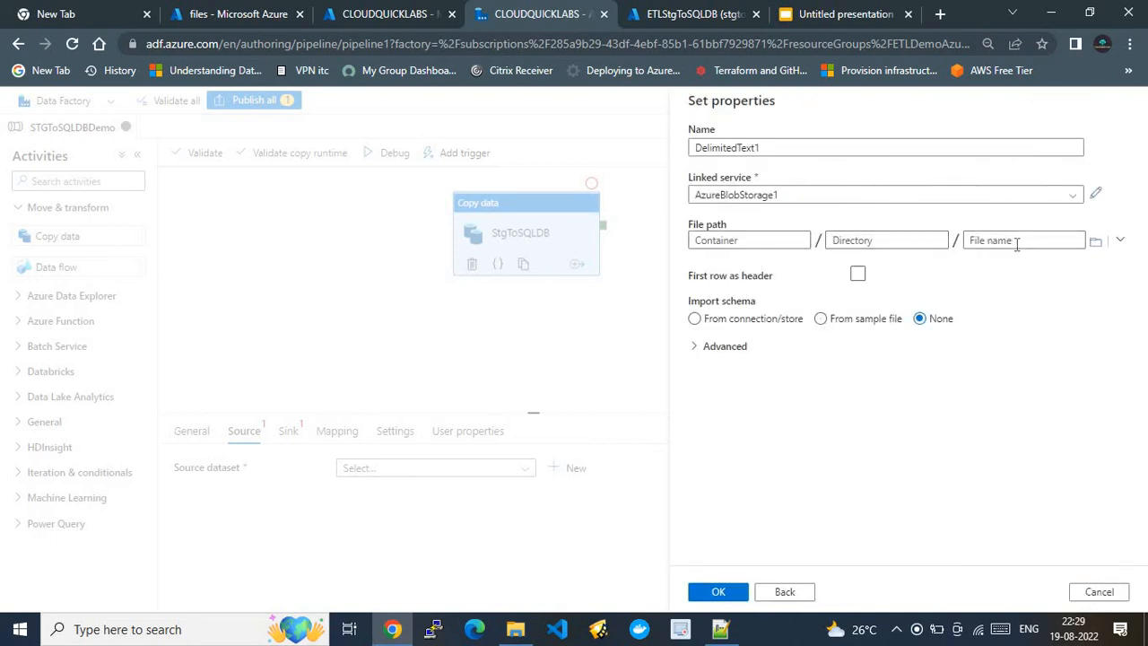
pyautogui.click(1095, 240)
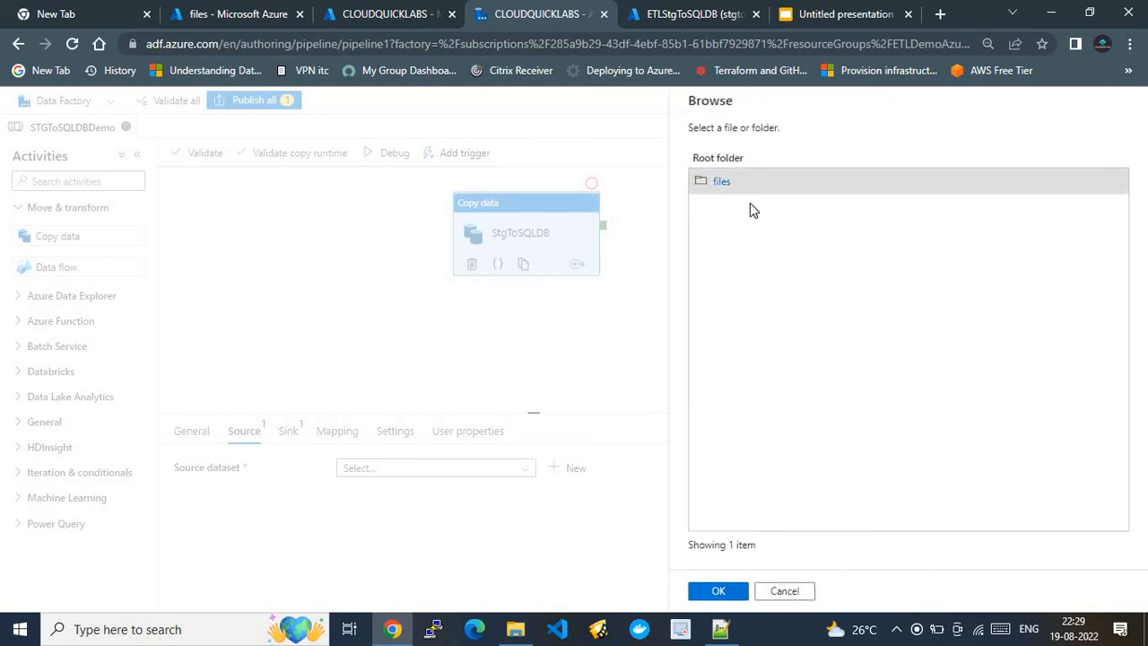
pyautogui.click(721, 182)
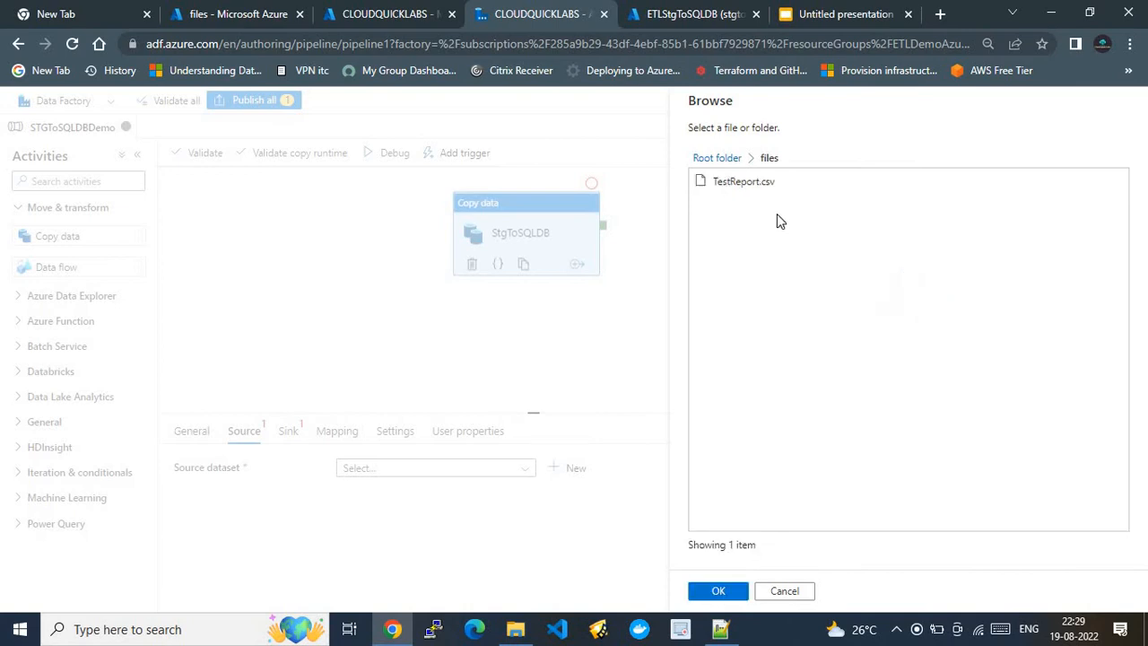
pyautogui.click(740, 184)
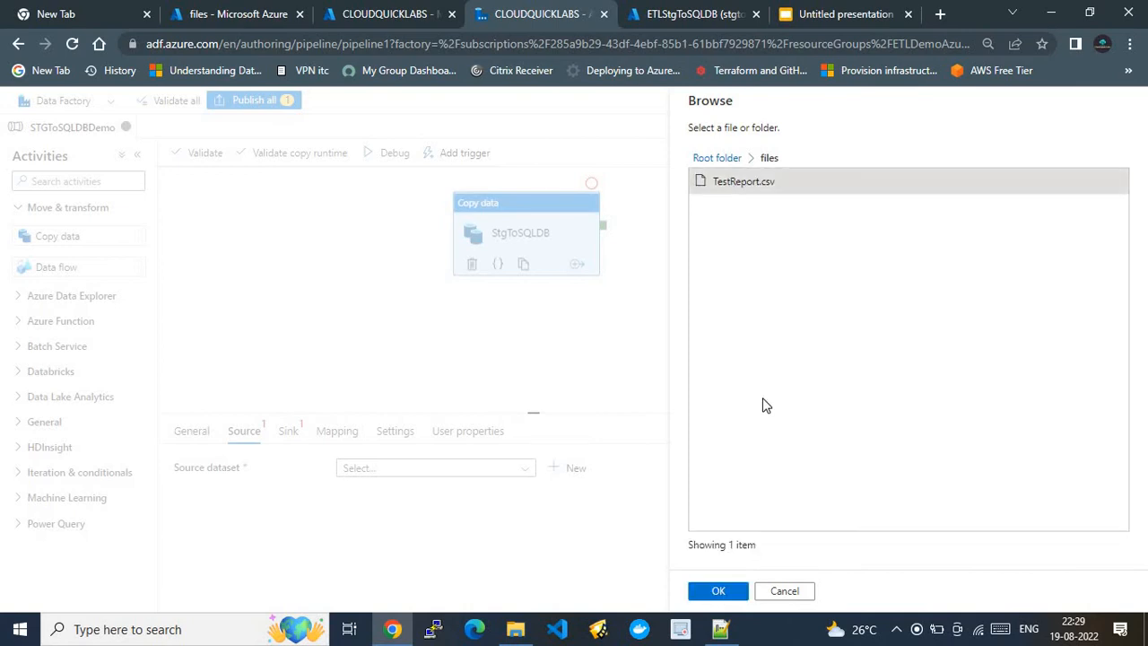
pyautogui.click(722, 592)
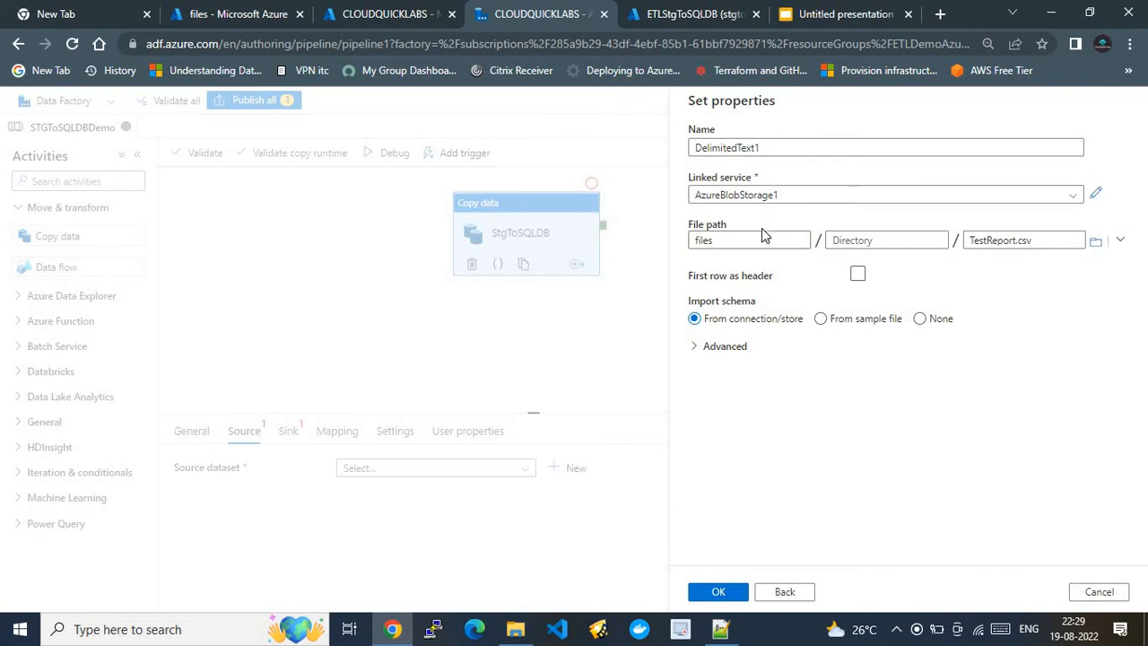
# Treat the first row as header and create the delimited text source dataset.
pyautogui.moveTo(715, 240); pyautogui.dragTo(695, 242)
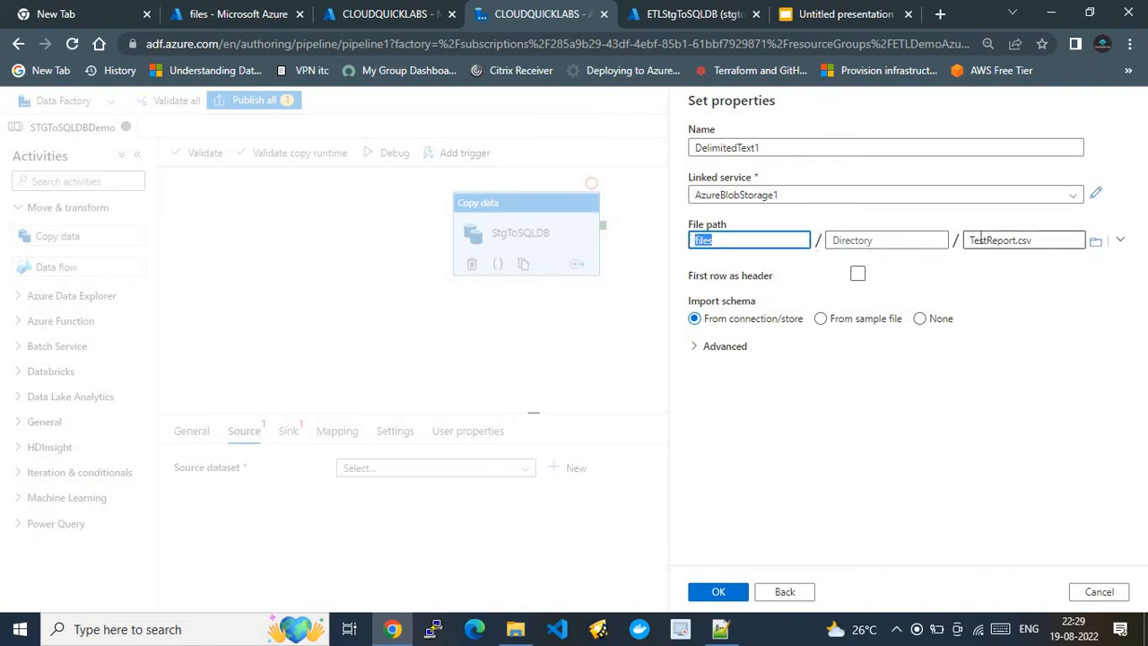
pyautogui.moveTo(971, 240); pyautogui.dragTo(1037, 238)
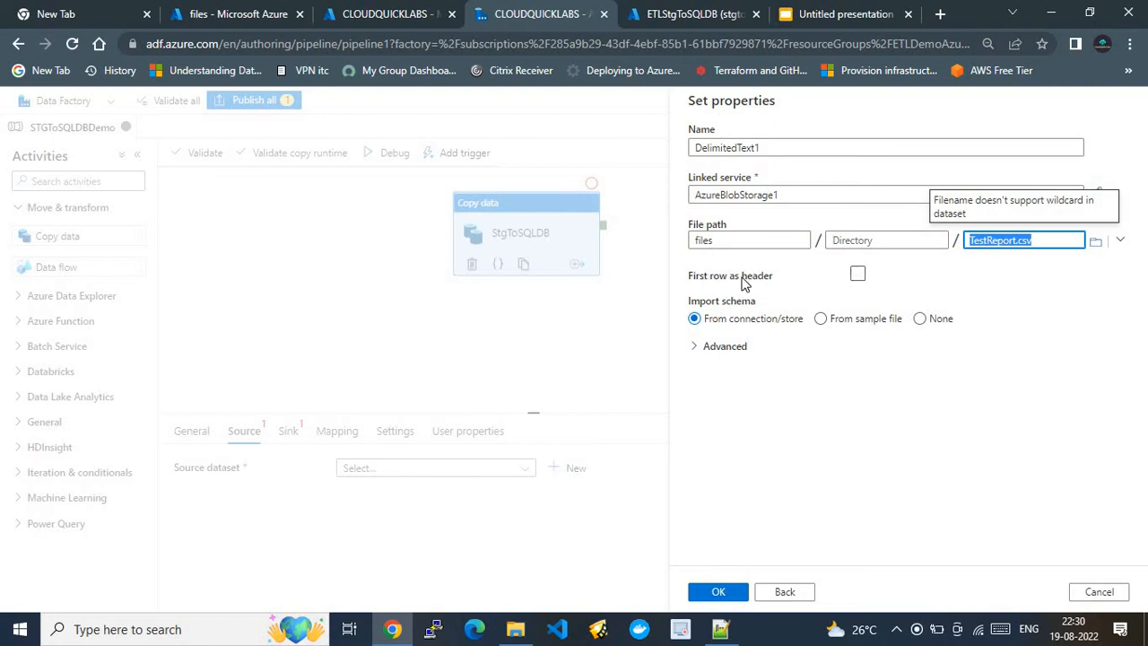
pyautogui.click(857, 274)
pyautogui.click(858, 275)
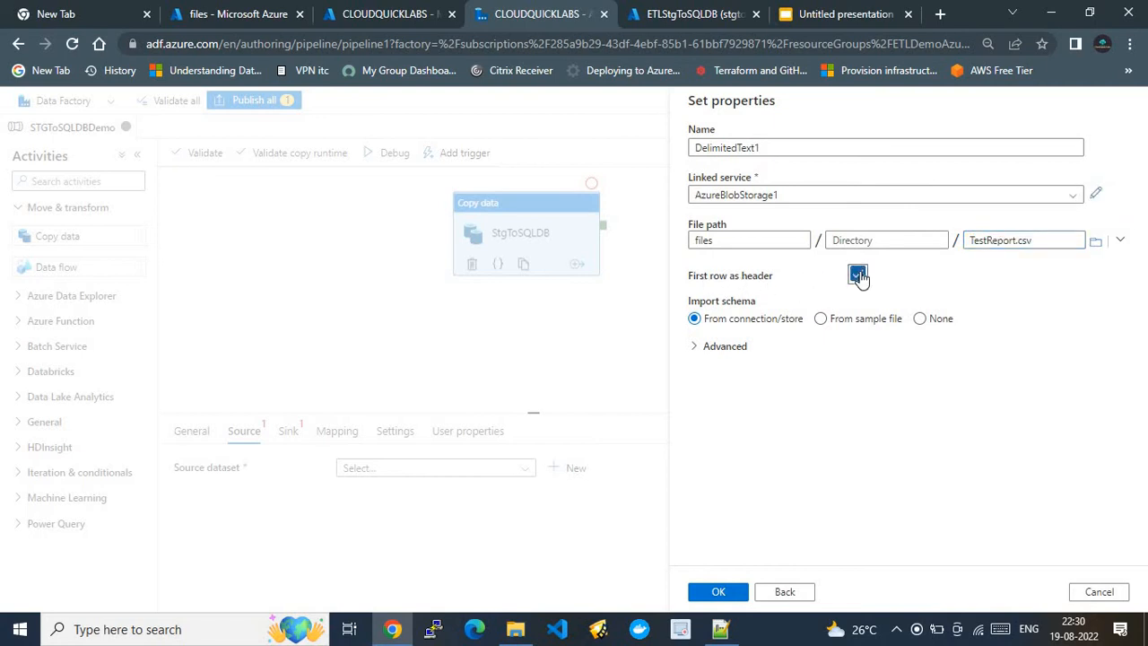
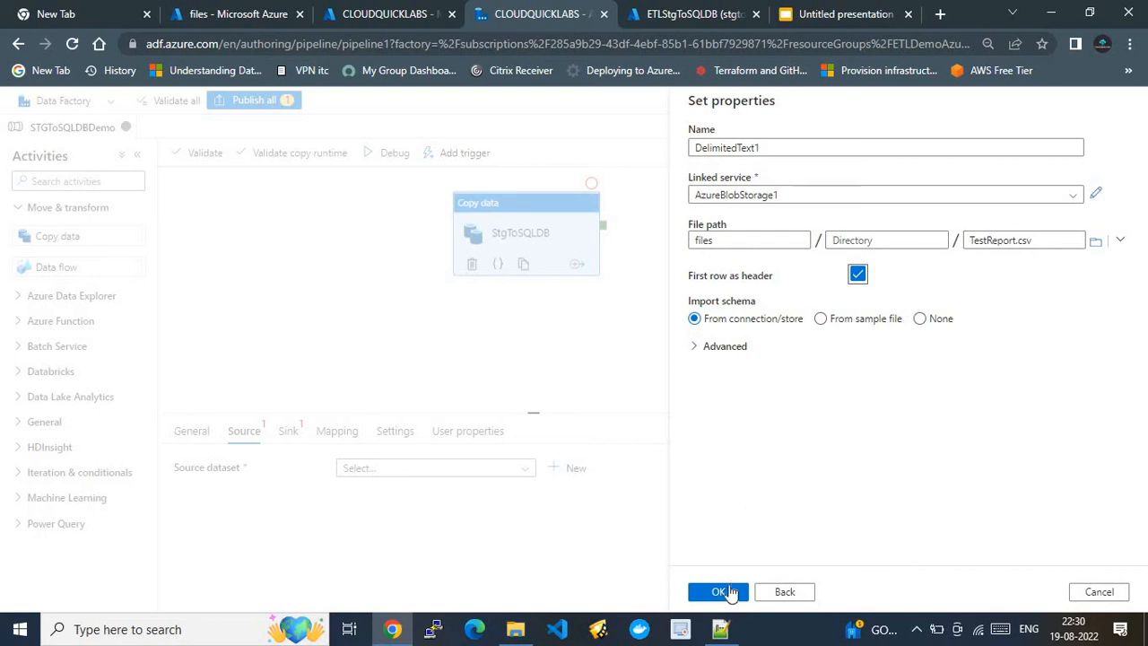
pyautogui.click(727, 593)
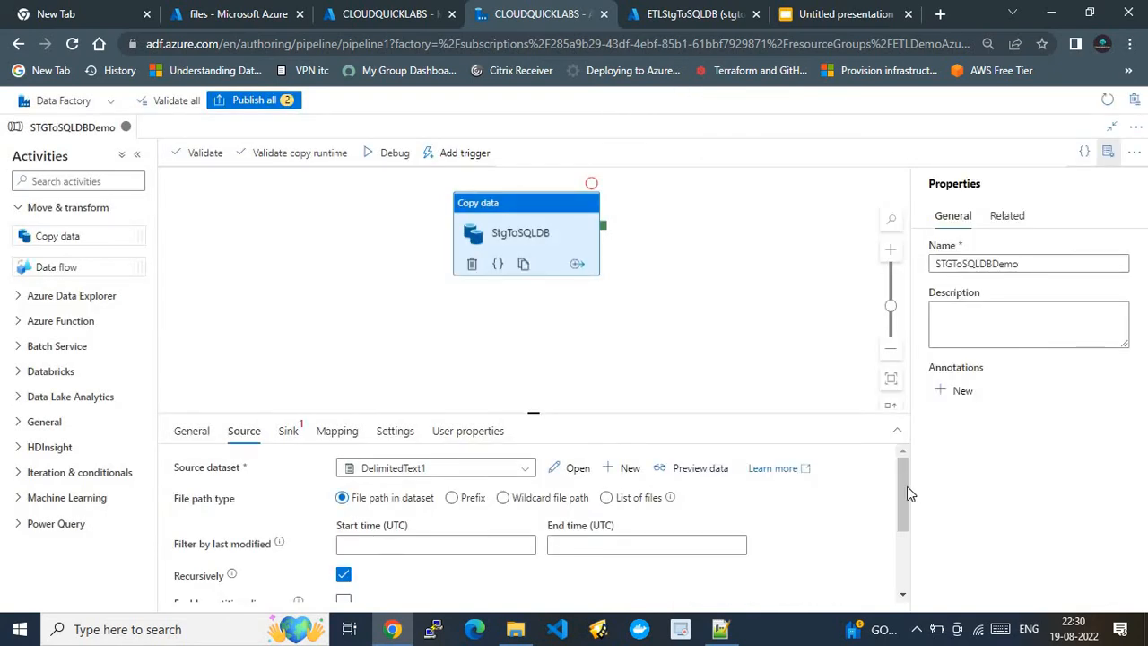
# Preview the source dataset's data from TestReport.csv and close the preview.
pyautogui.moveTo(899, 505); pyautogui.dragTo(896, 439)
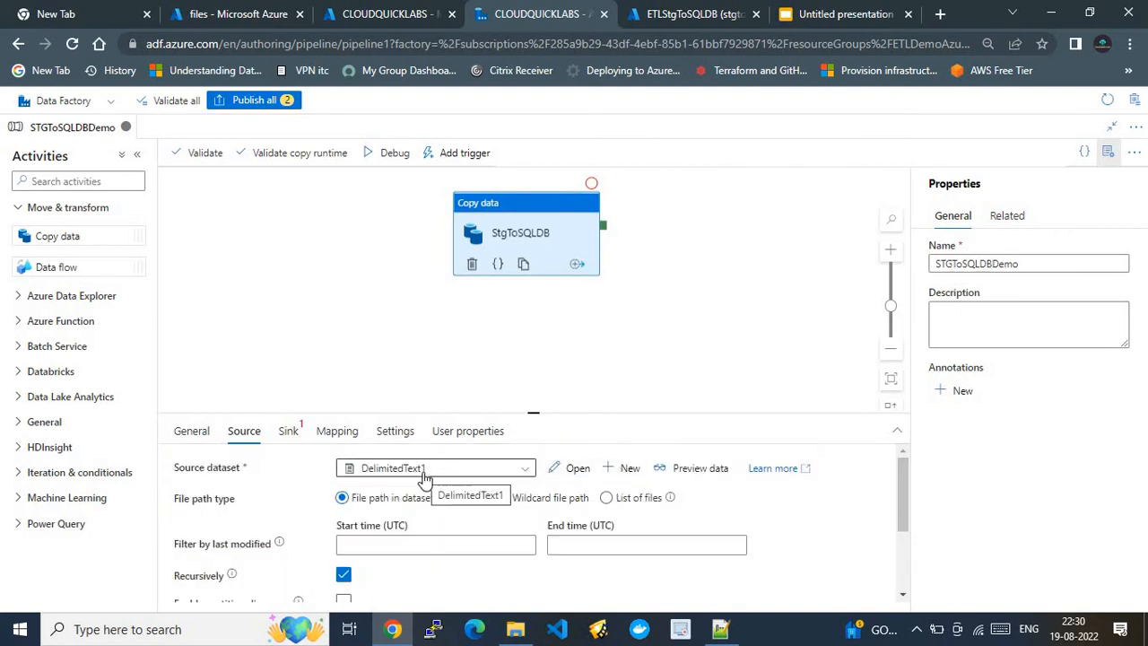
pyautogui.moveTo(903, 475)
pyautogui.mouseDown()
pyautogui.moveTo(904, 487)
pyautogui.moveTo(903, 459)
pyautogui.mouseUp()
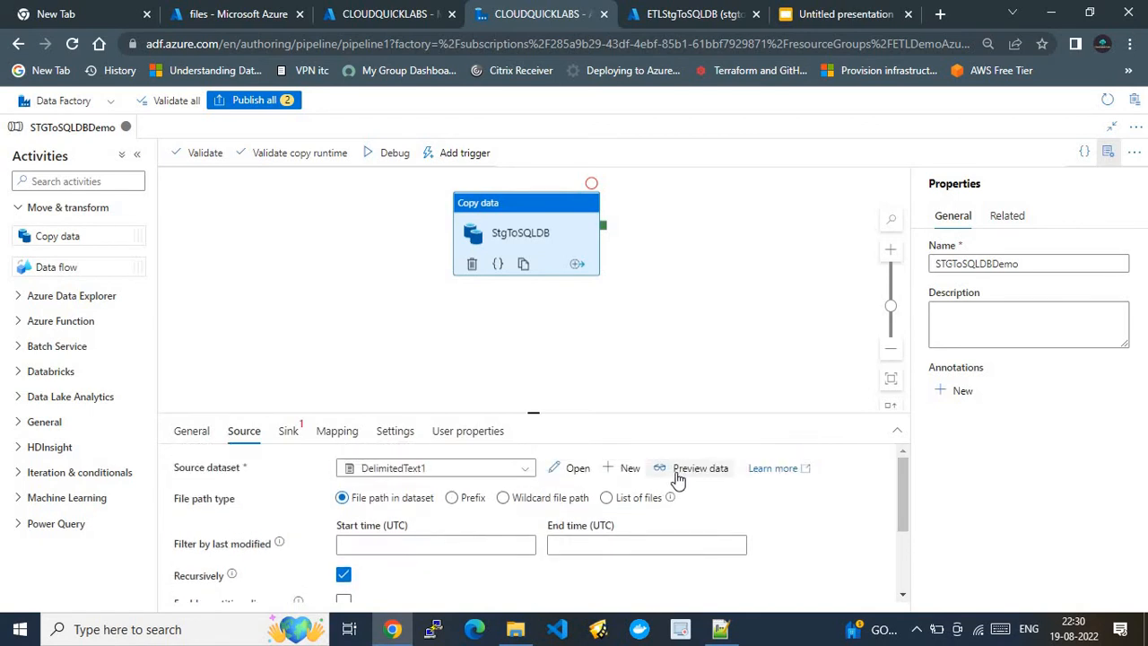
pyautogui.click(678, 478)
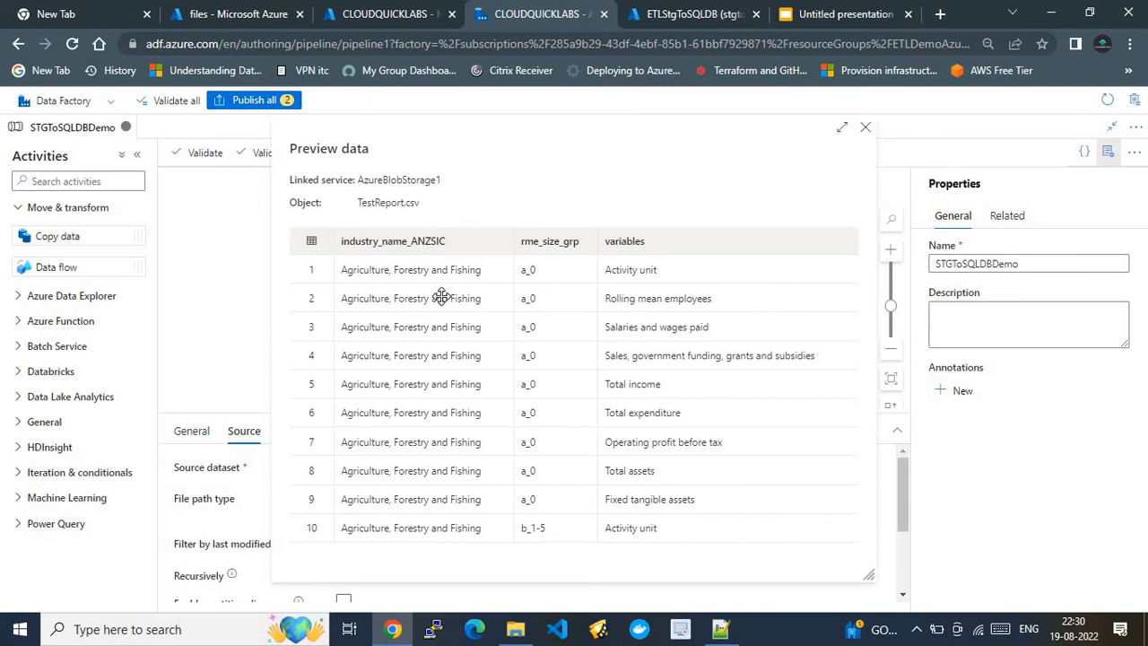
pyautogui.click(864, 130)
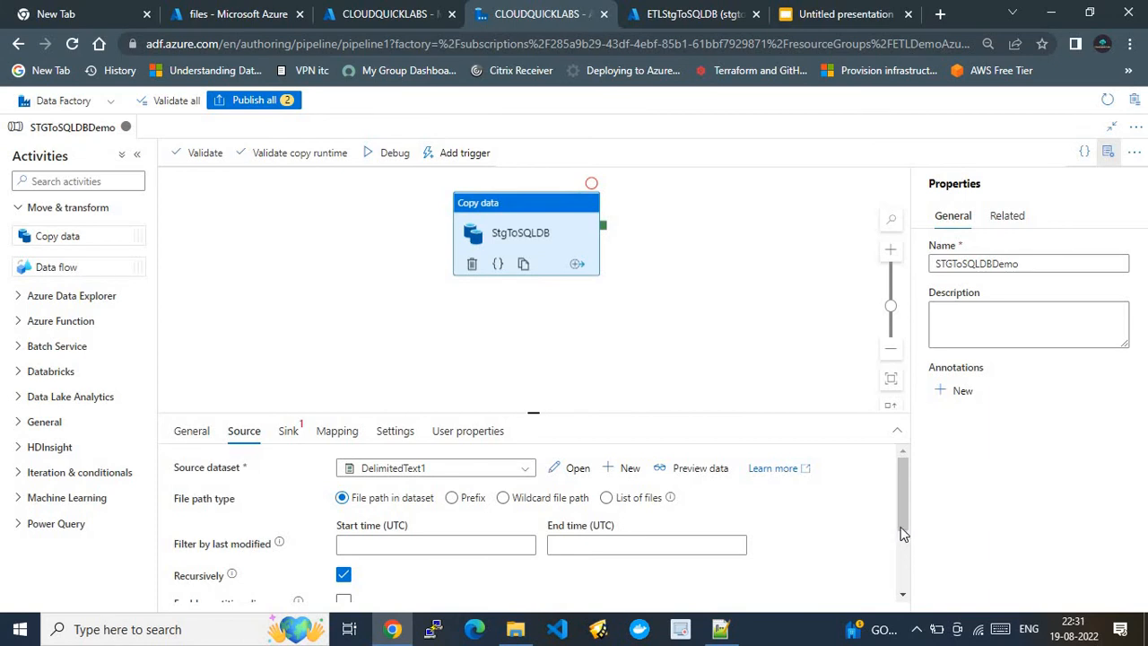
# Enlarge the copy activity's settings area and select DelimitedText1 as the source dataset.
pyautogui.moveTo(901, 527); pyautogui.dragTo(896, 493)
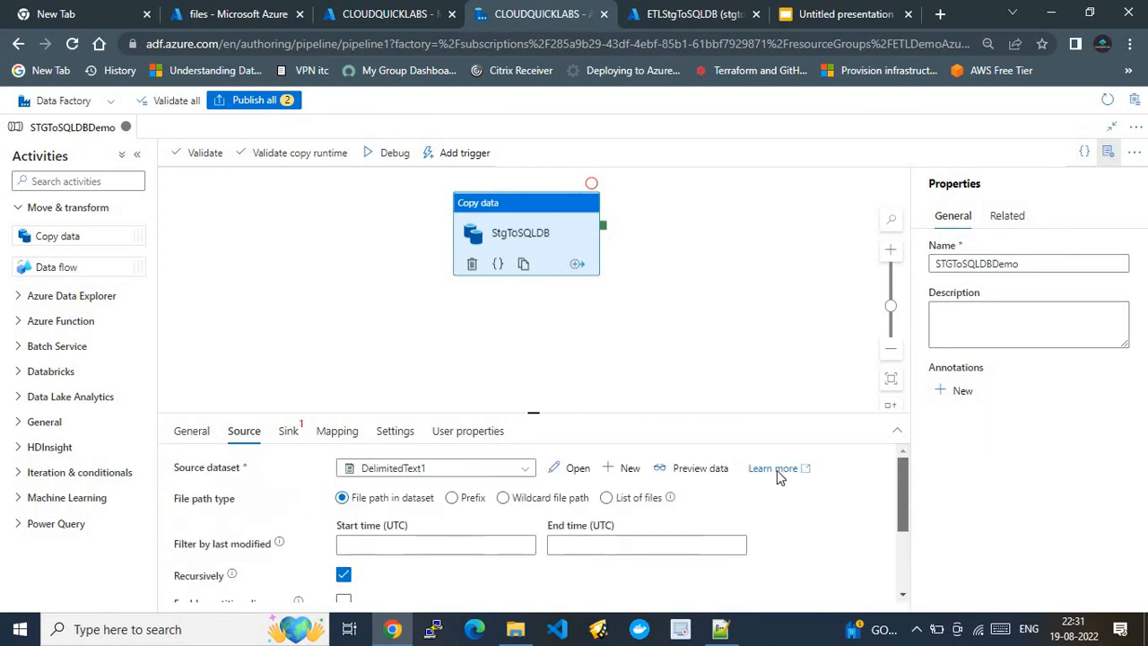
pyautogui.click(896, 430)
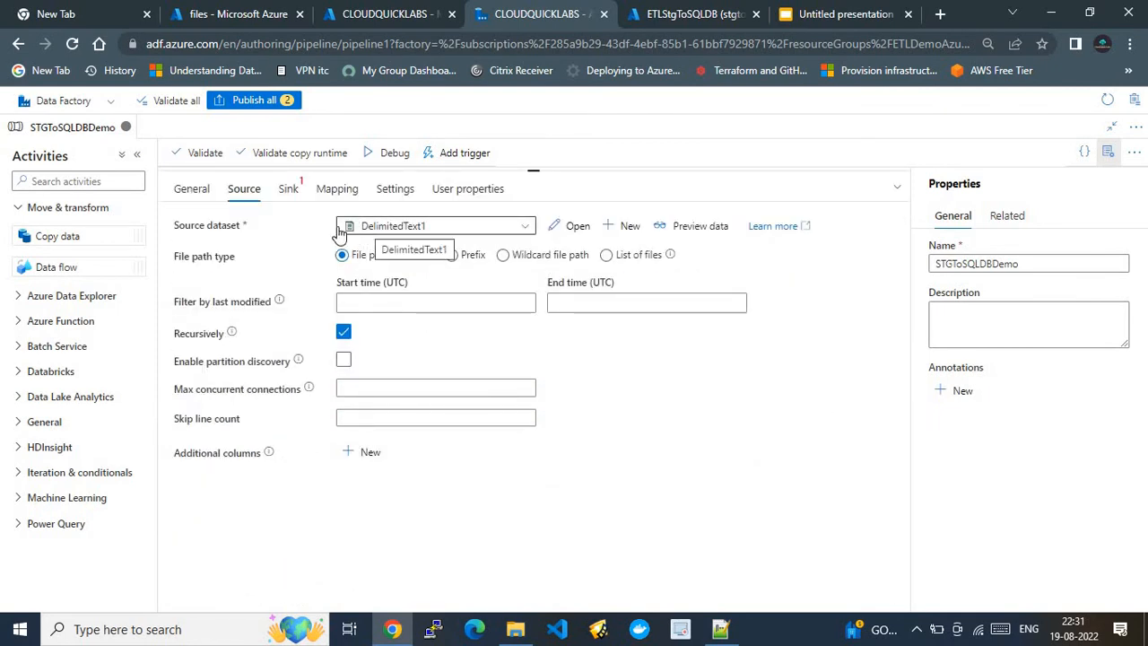
pyautogui.click(402, 233)
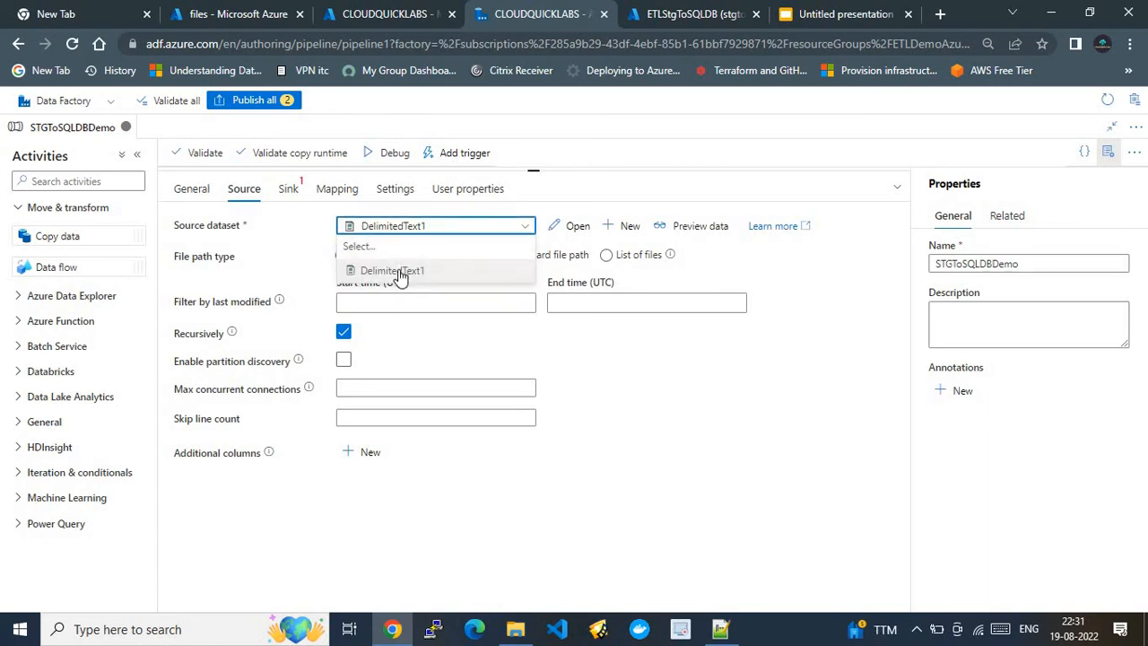
pyautogui.click(400, 272)
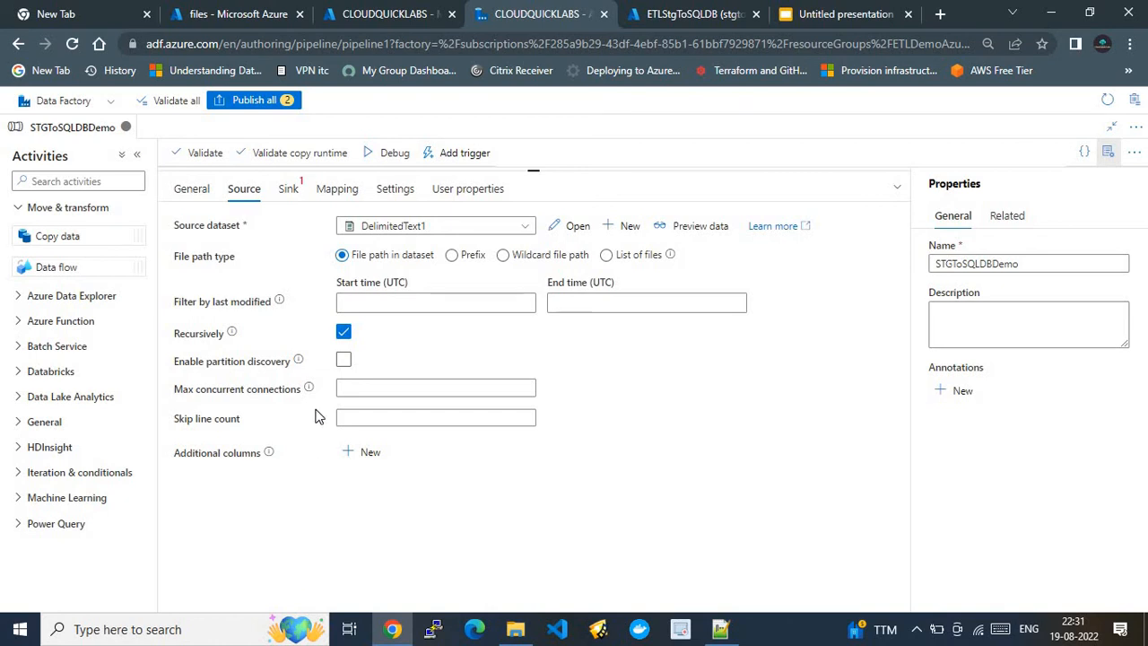
# Start creating a new sink dataset for the StgToSQLDB activity.
pyautogui.moveTo(297, 359)
pyautogui.click(288, 190)
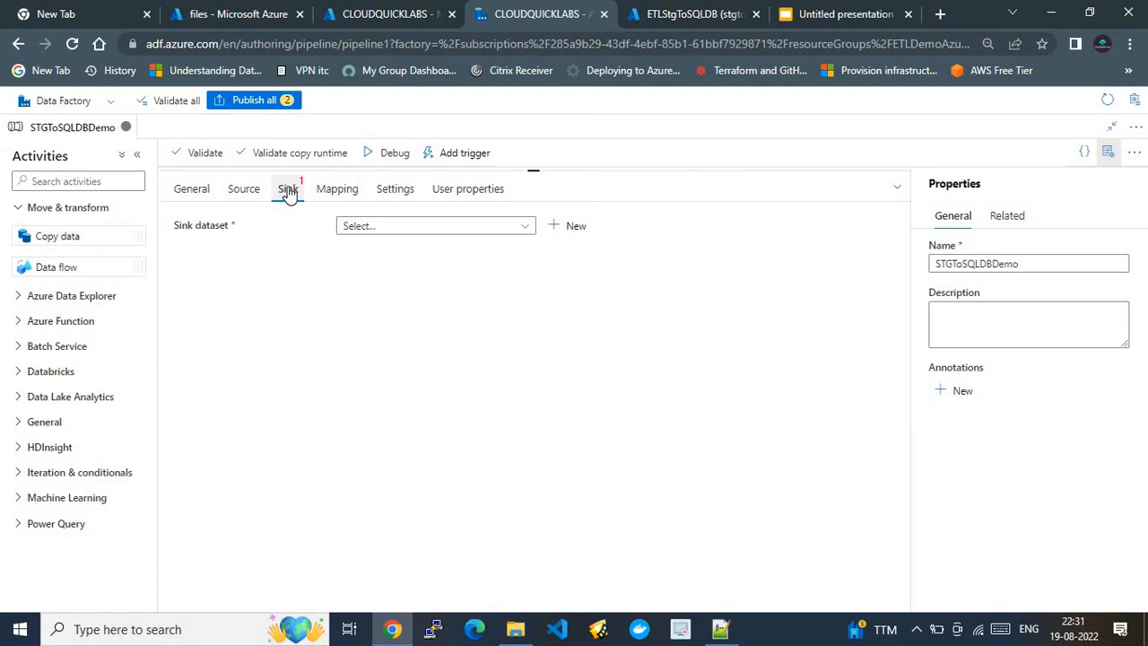
pyautogui.click(823, 12)
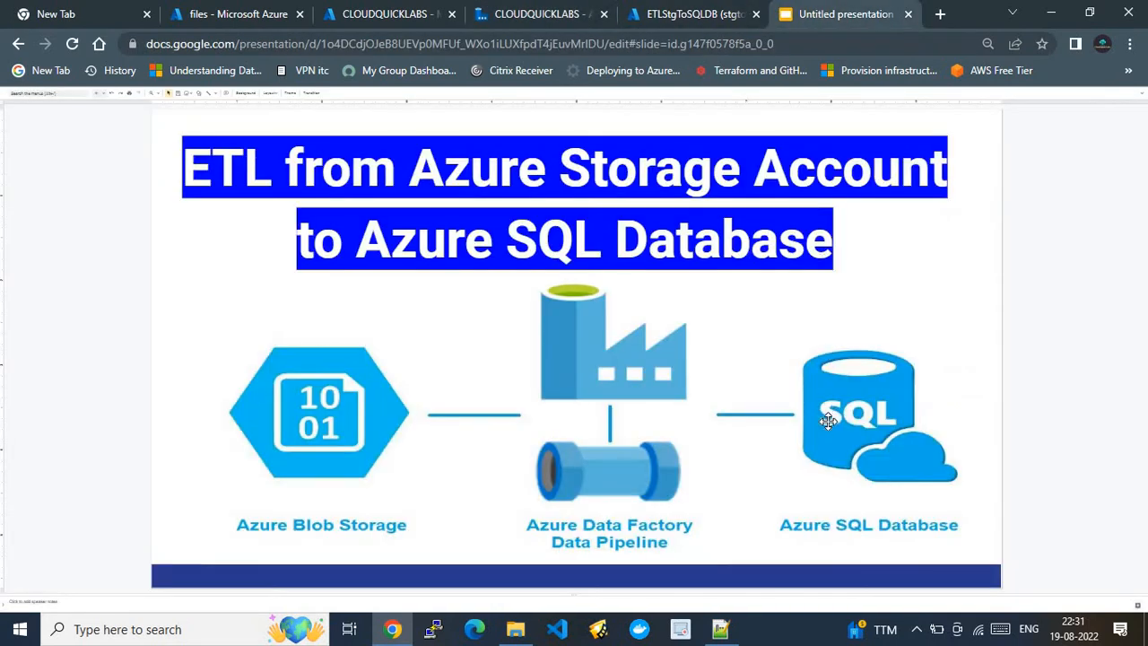
pyautogui.click(557, 11)
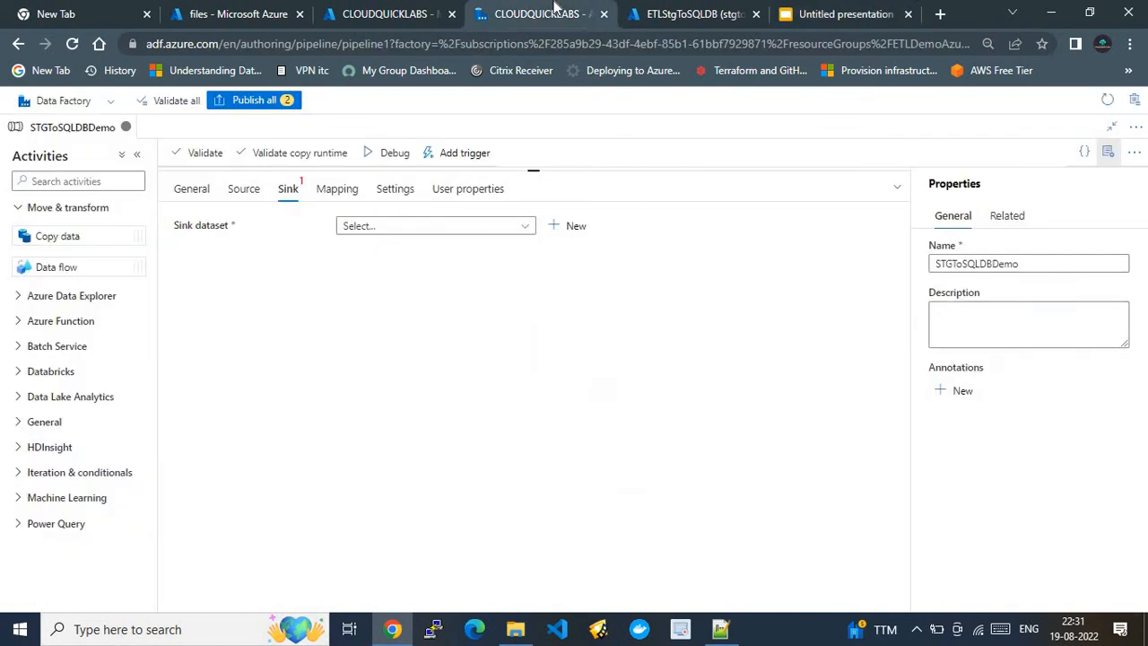
pyautogui.click(405, 231)
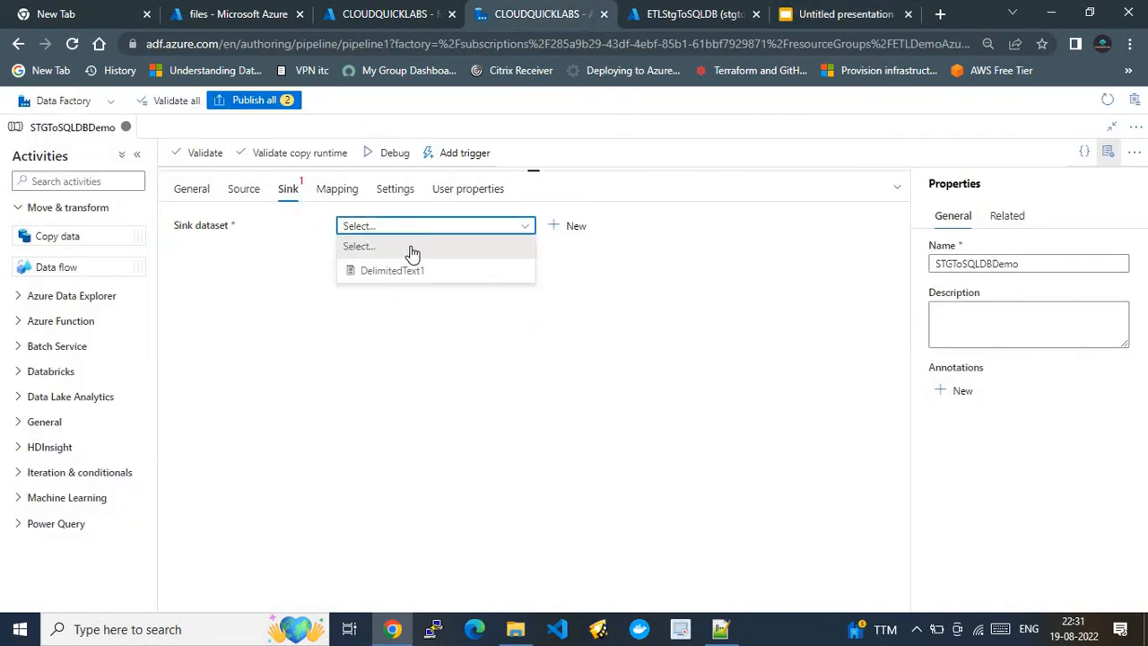
pyautogui.click(562, 227)
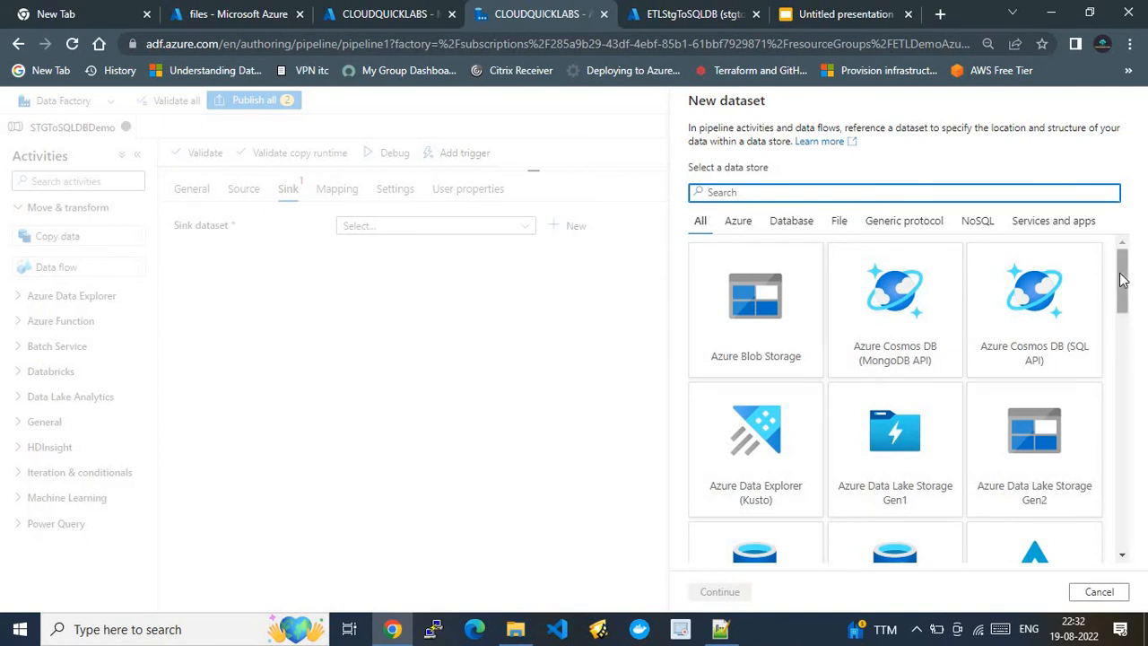
# Choose Azure SQL Database as the sink dataset's data store and start a new linked service for it.
pyautogui.moveTo(1123, 283); pyautogui.dragTo(1135, 356)
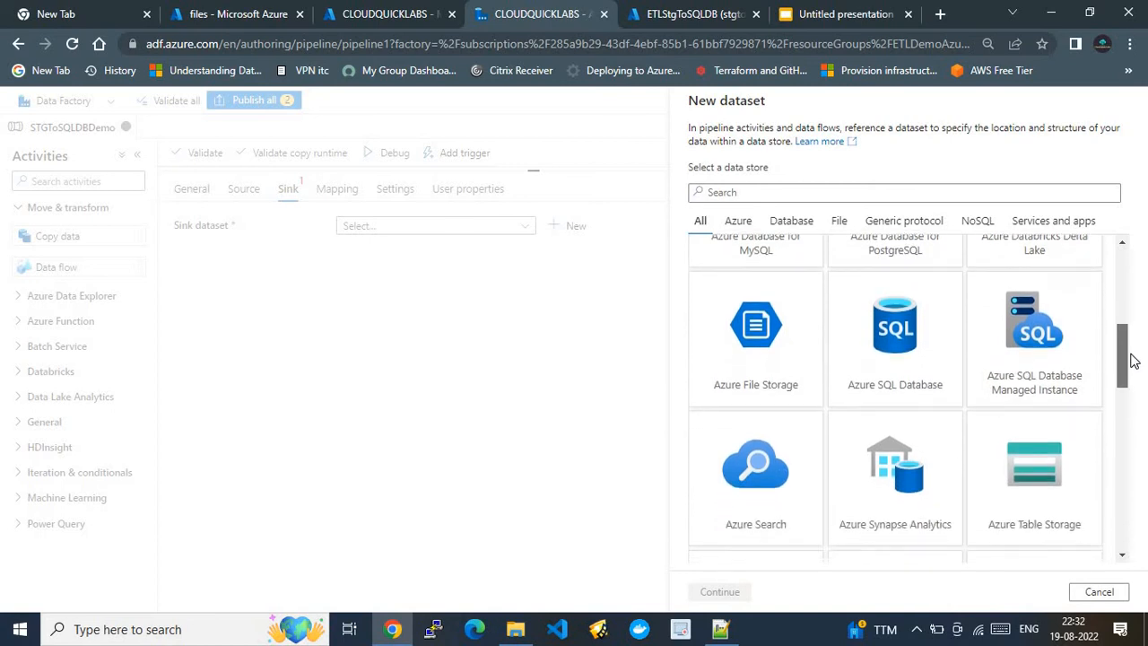
pyautogui.click(937, 354)
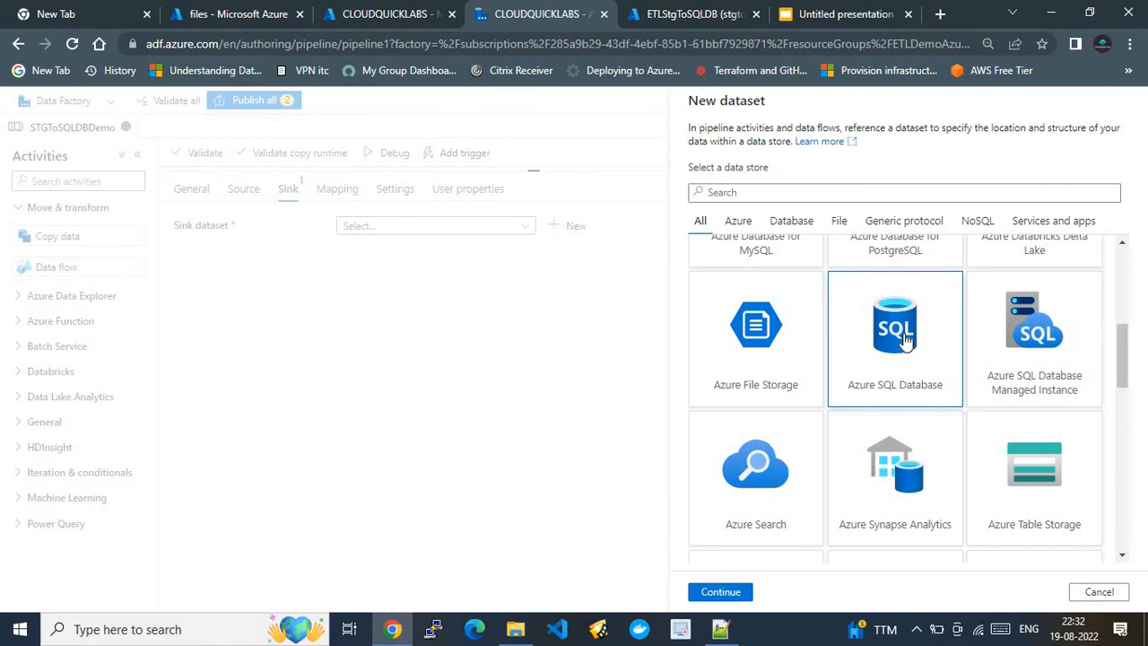
pyautogui.click(735, 593)
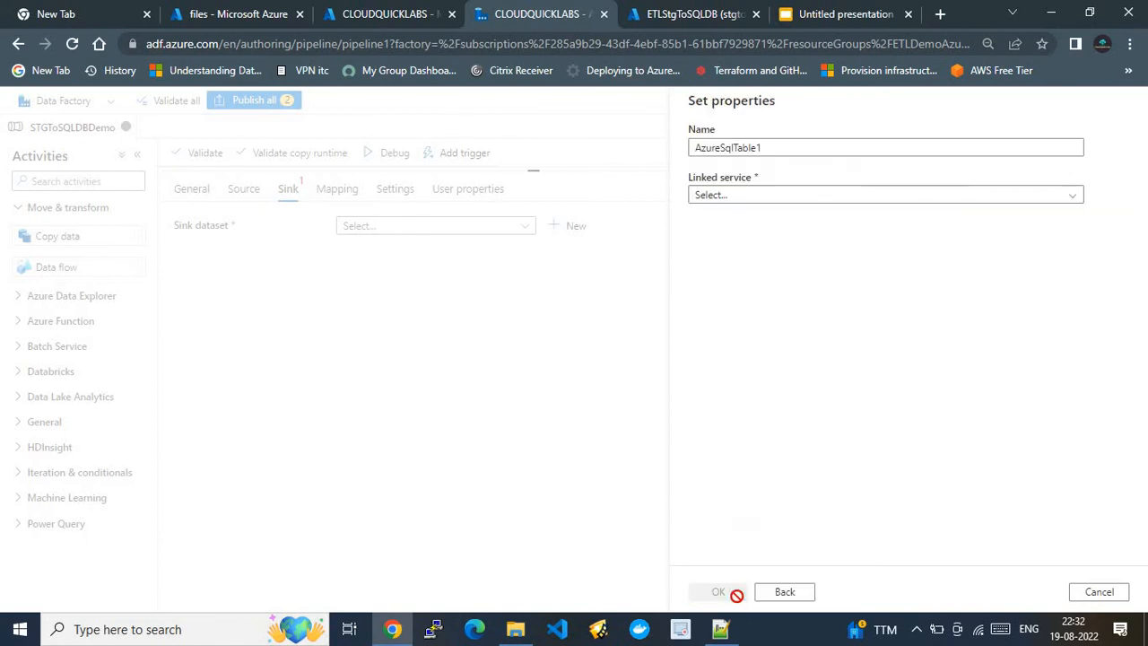
pyautogui.click(835, 196)
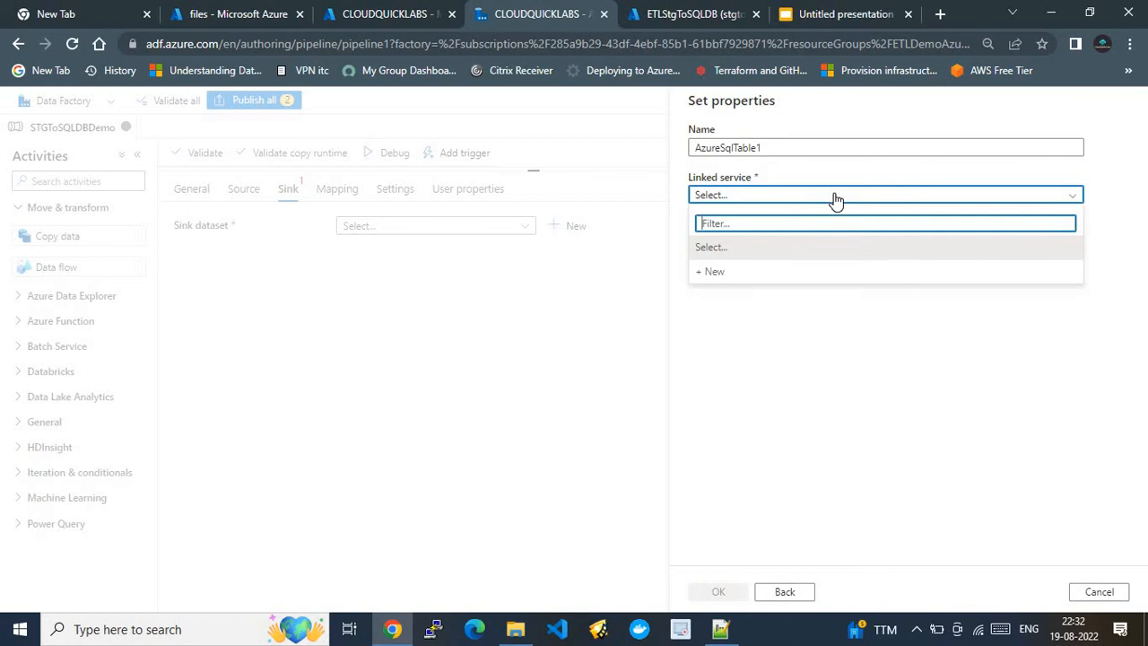
pyautogui.click(725, 273)
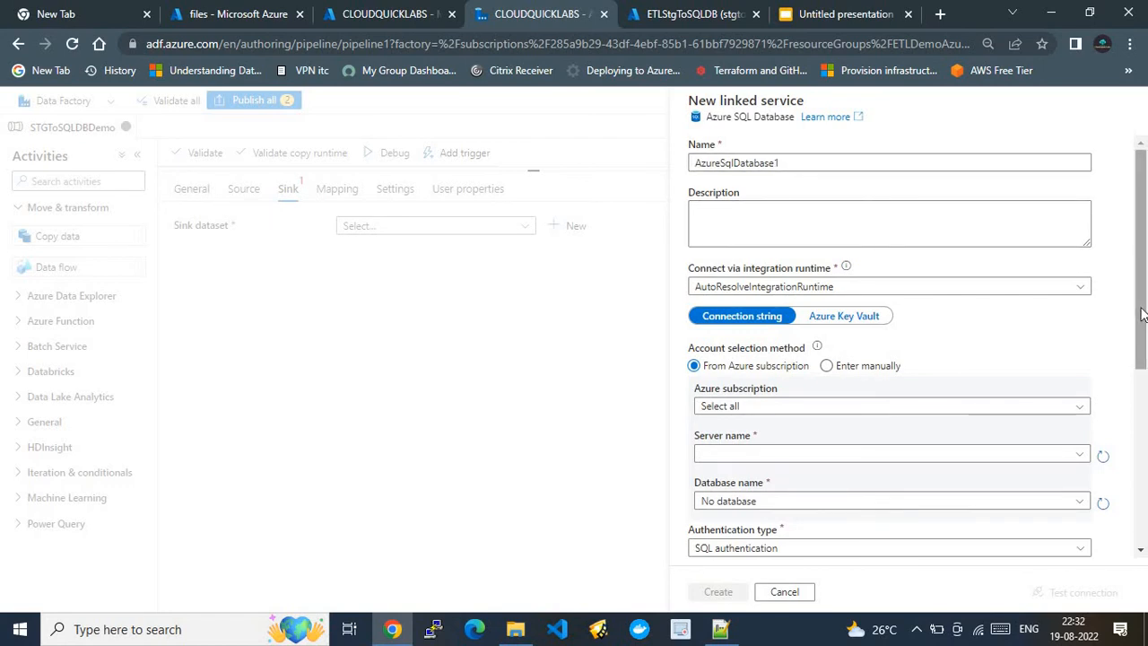
# Select the Cloud Quick Labs subscription and the stgtosqldbserver server for the new Azure SQL Database linked service.
pyautogui.moveTo(1141, 314); pyautogui.dragTo(1143, 325)
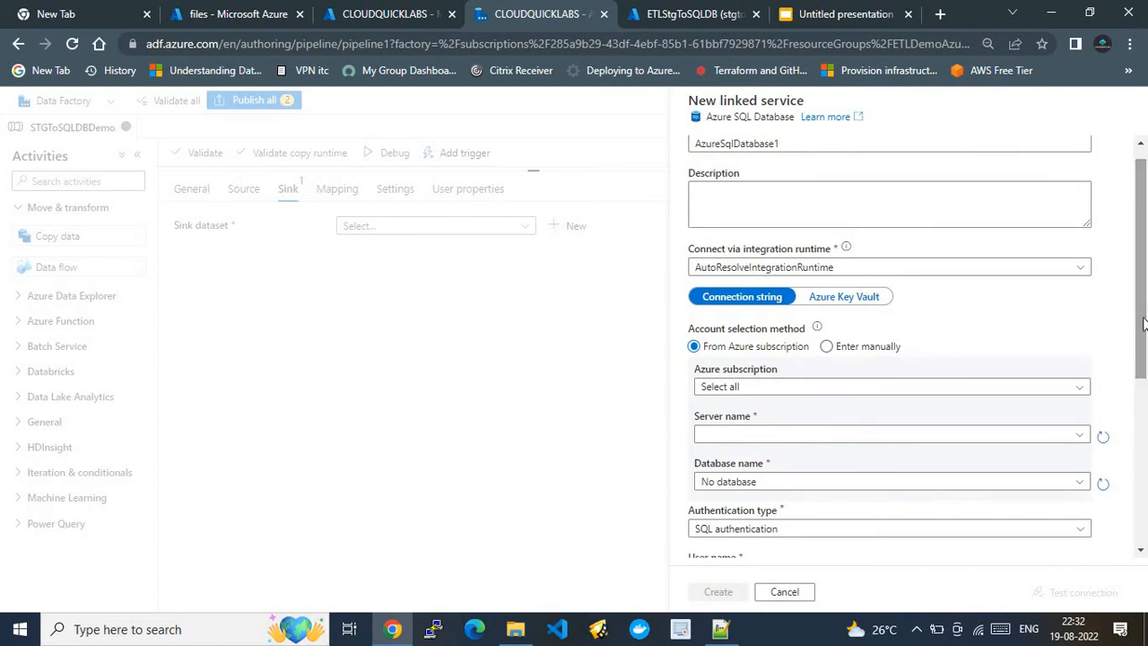
pyautogui.scroll(-2, 781, 269)
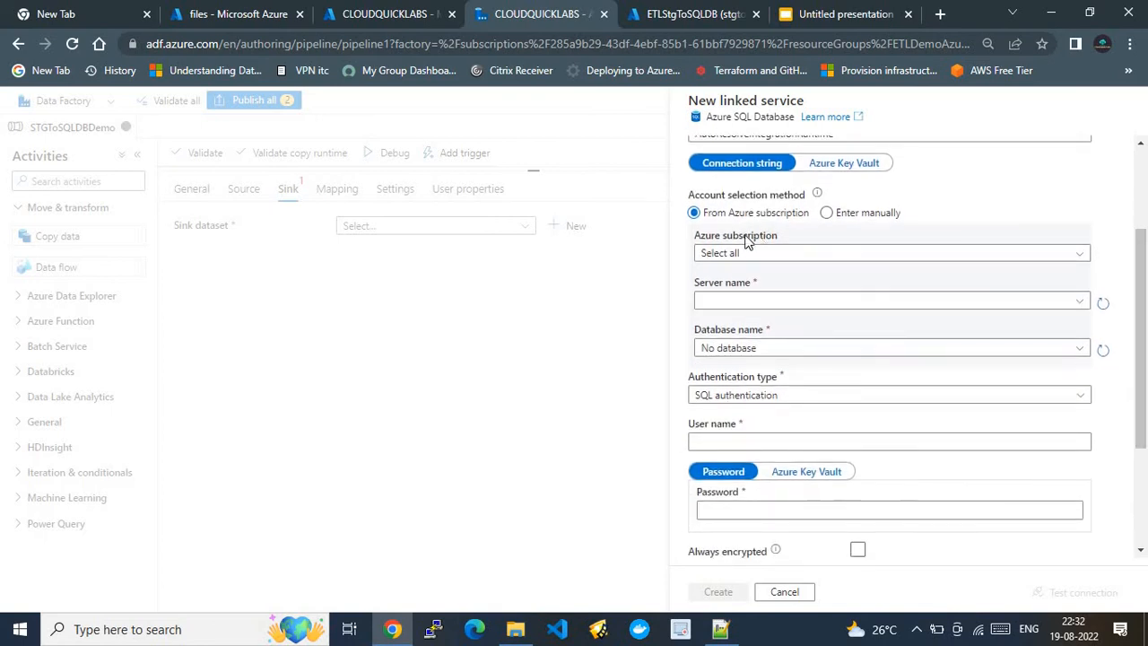
pyautogui.click(747, 252)
pyautogui.click(749, 296)
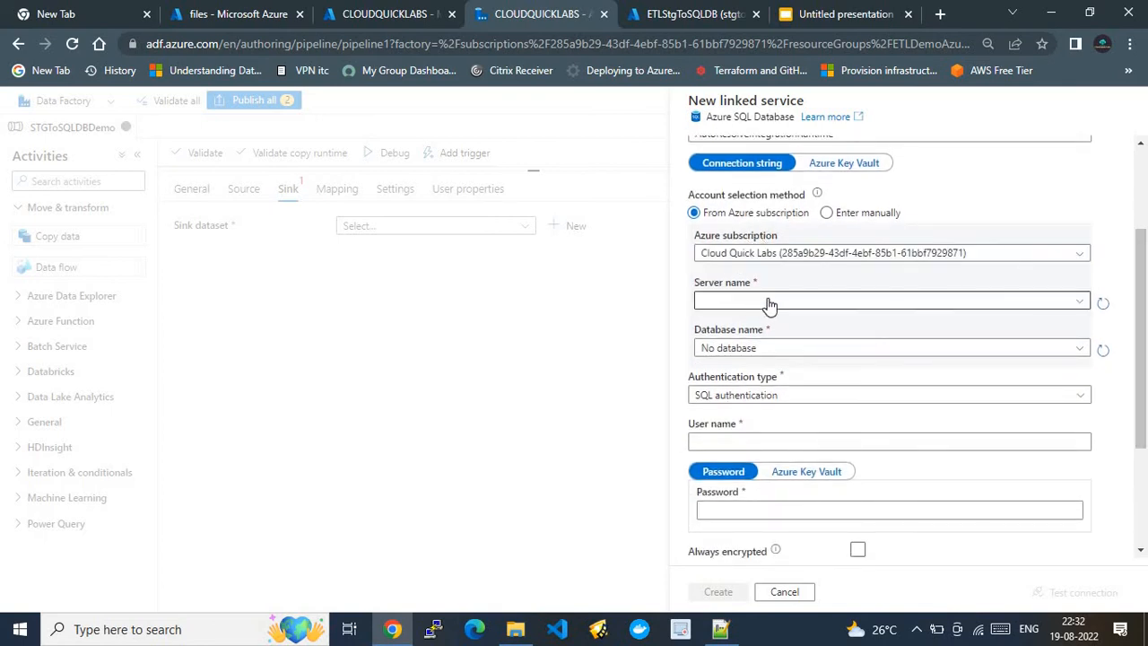
pyautogui.click(769, 301)
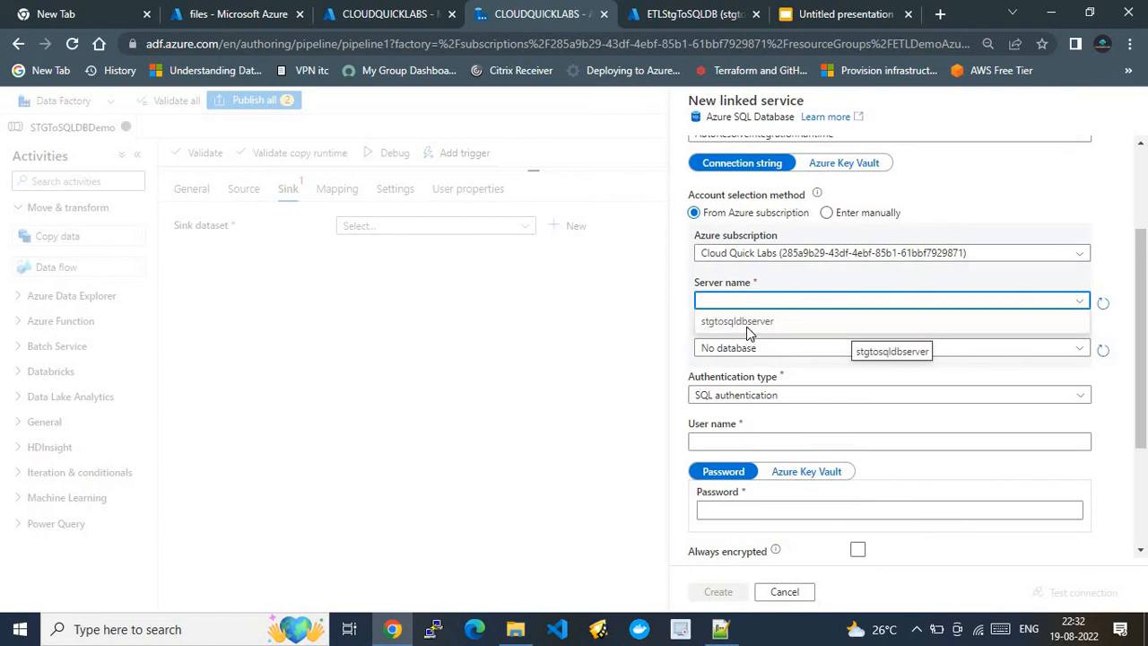
pyautogui.click(749, 328)
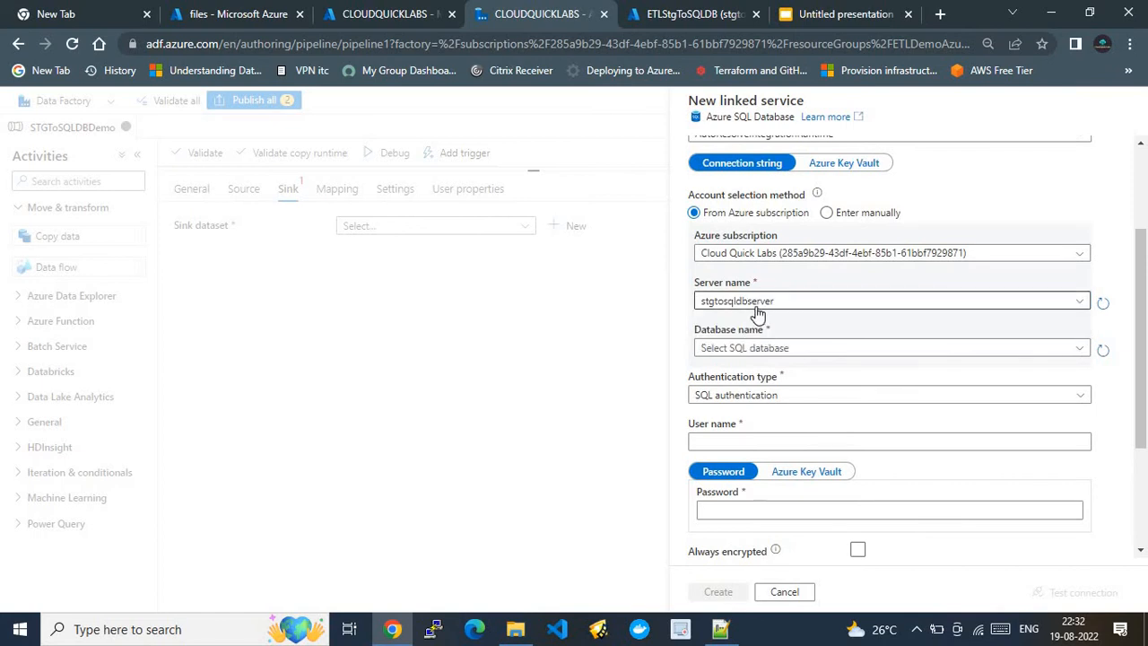
pyautogui.click(682, 15)
pyautogui.click(536, 11)
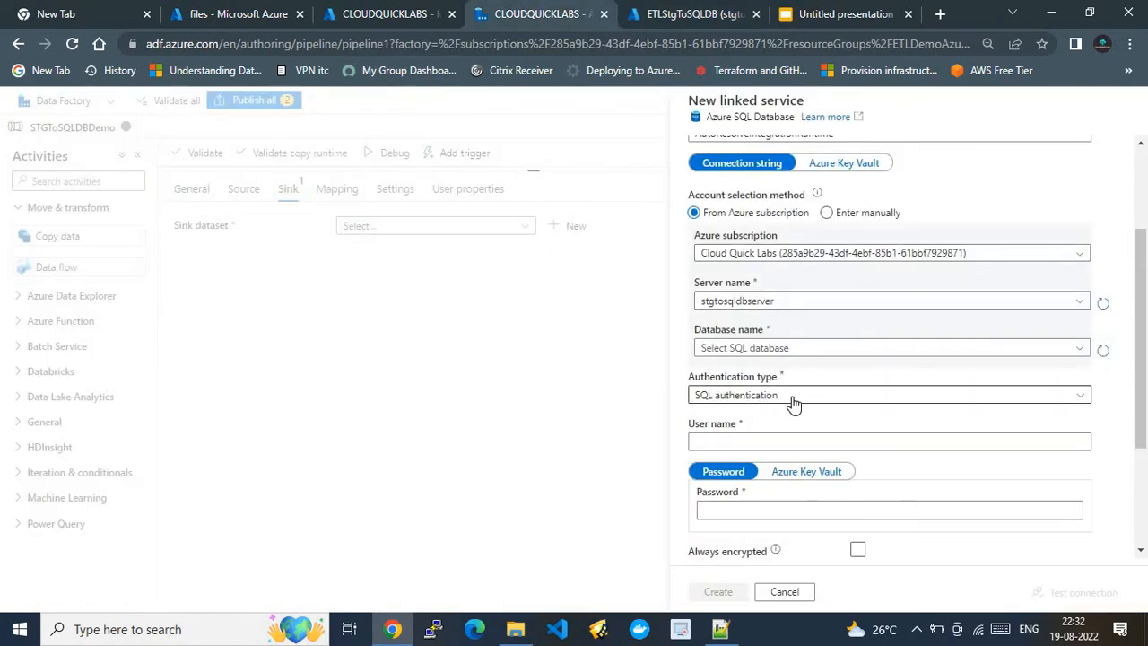
# Copy the user name User1 from the Notepad++ note and paste it as the linked service's user name.
pyautogui.moveTo(1143, 422); pyautogui.dragTo(1146, 491)
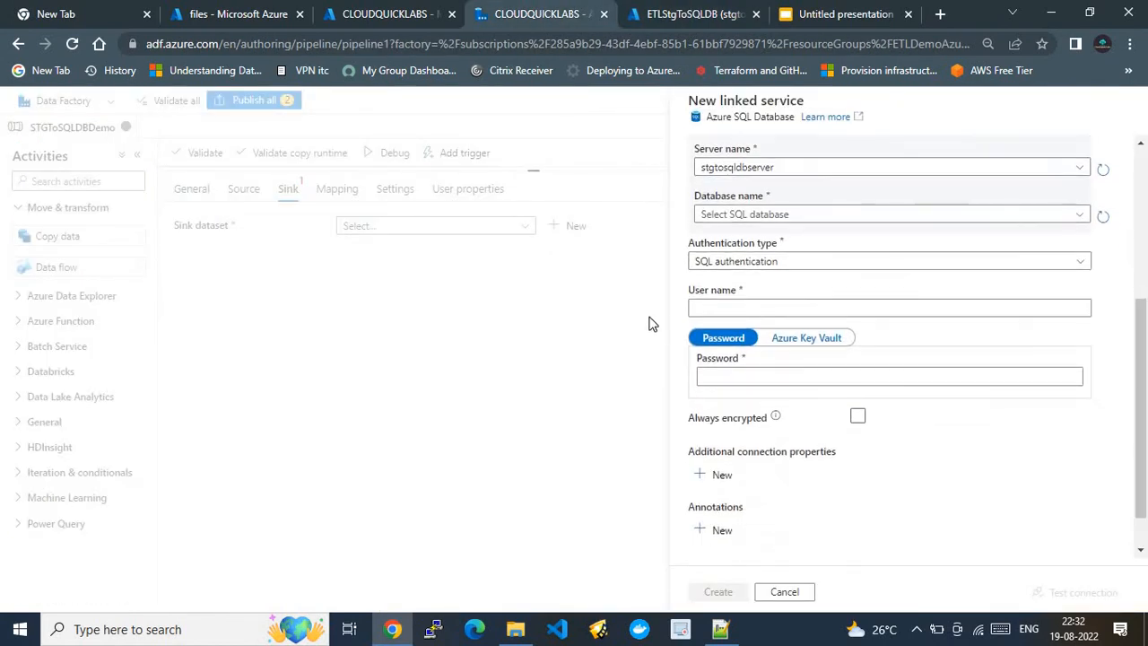
pyautogui.click(703, 307)
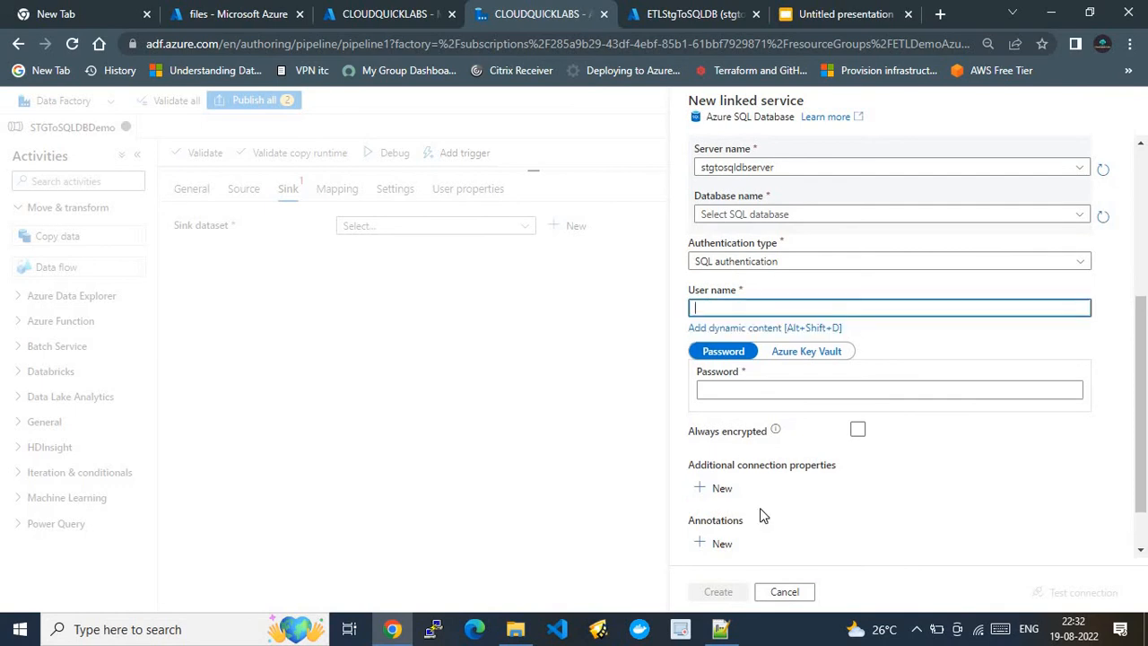
pyautogui.click(720, 629)
pyautogui.click(27, 69)
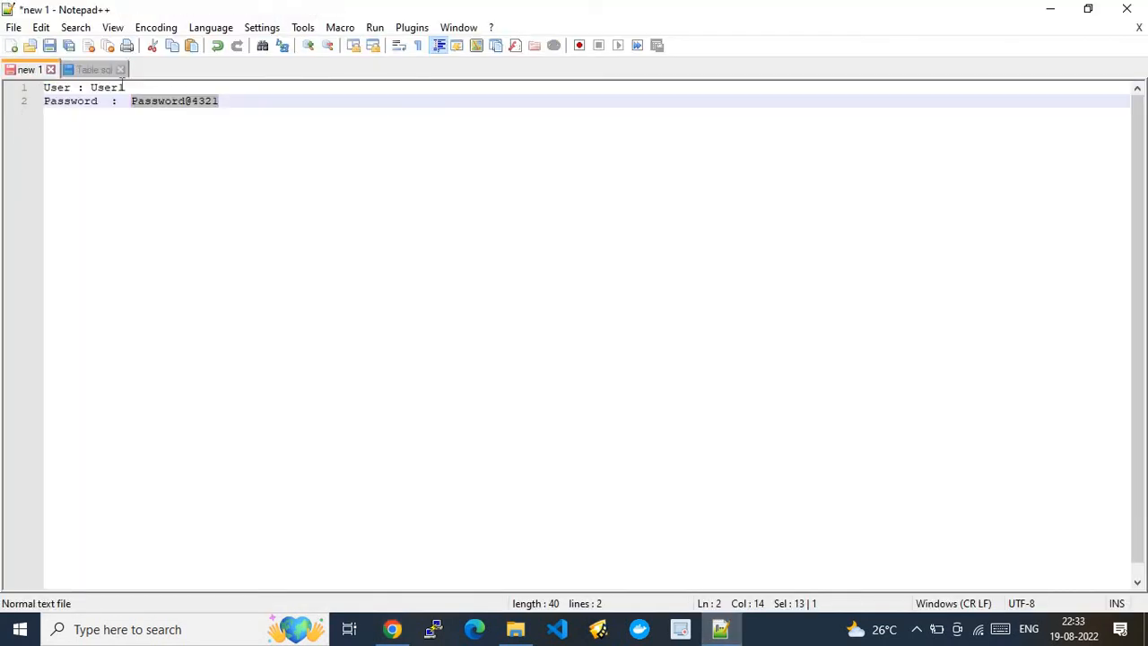
pyautogui.moveTo(124, 87); pyautogui.dragTo(97, 94)
pyautogui.hotkey('ctrl', 'c')
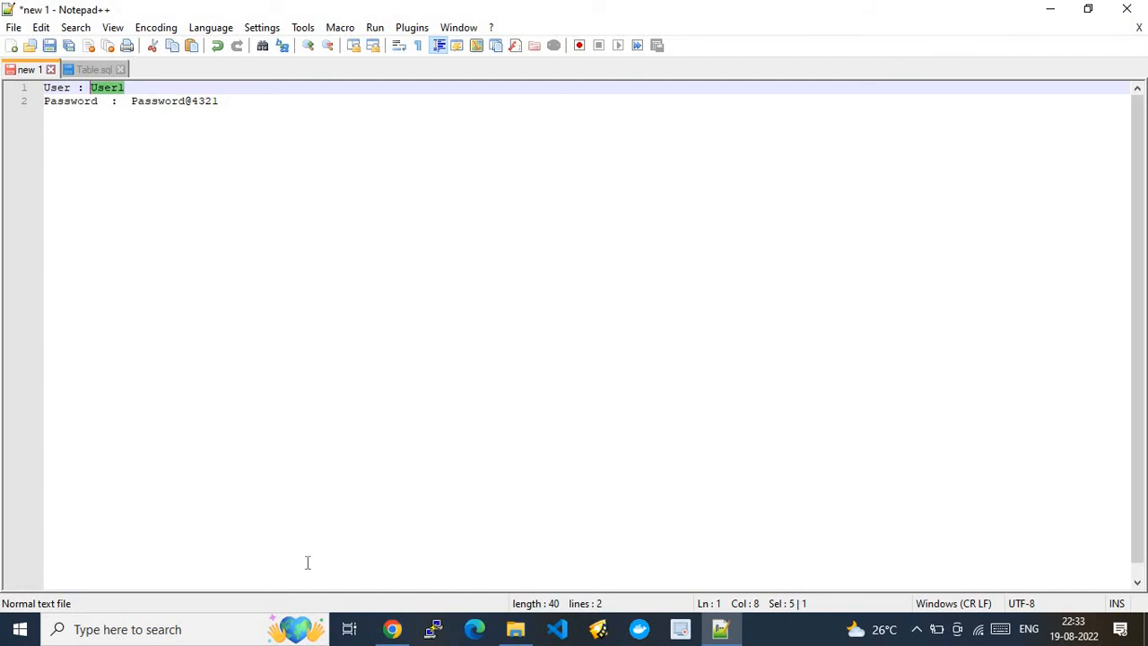
pyautogui.click(392, 628)
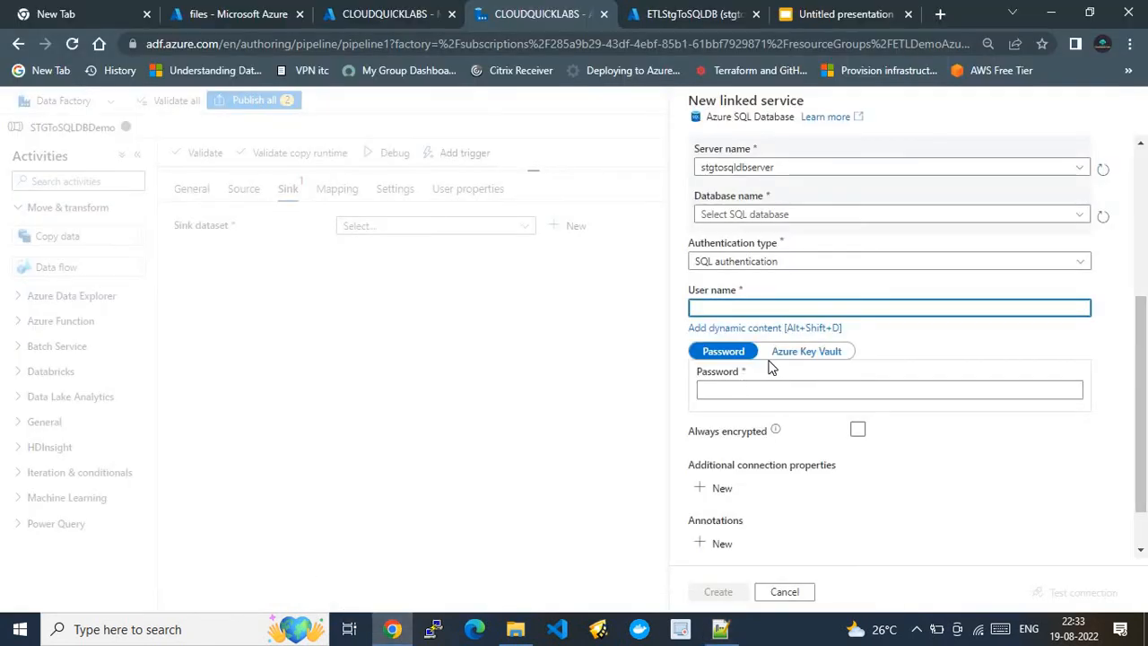
pyautogui.hotkey('ctrl', 'v')
# Copy the account password from the Notepad++ note and paste it into the linked service's password field.
pyautogui.click(744, 389)
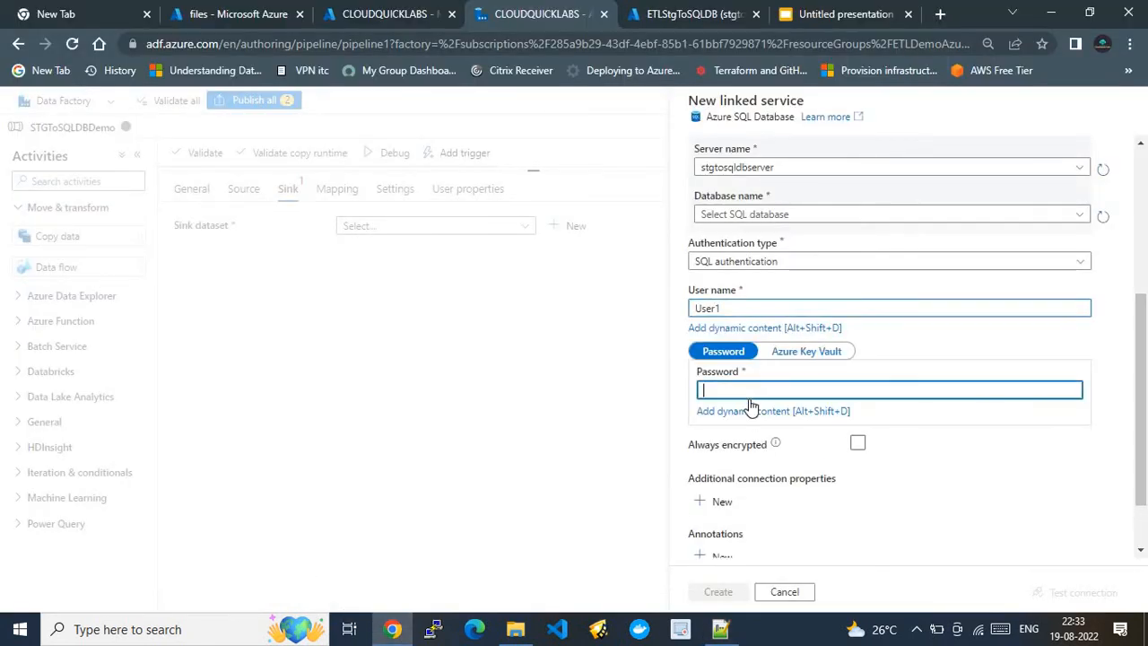
pyautogui.click(731, 631)
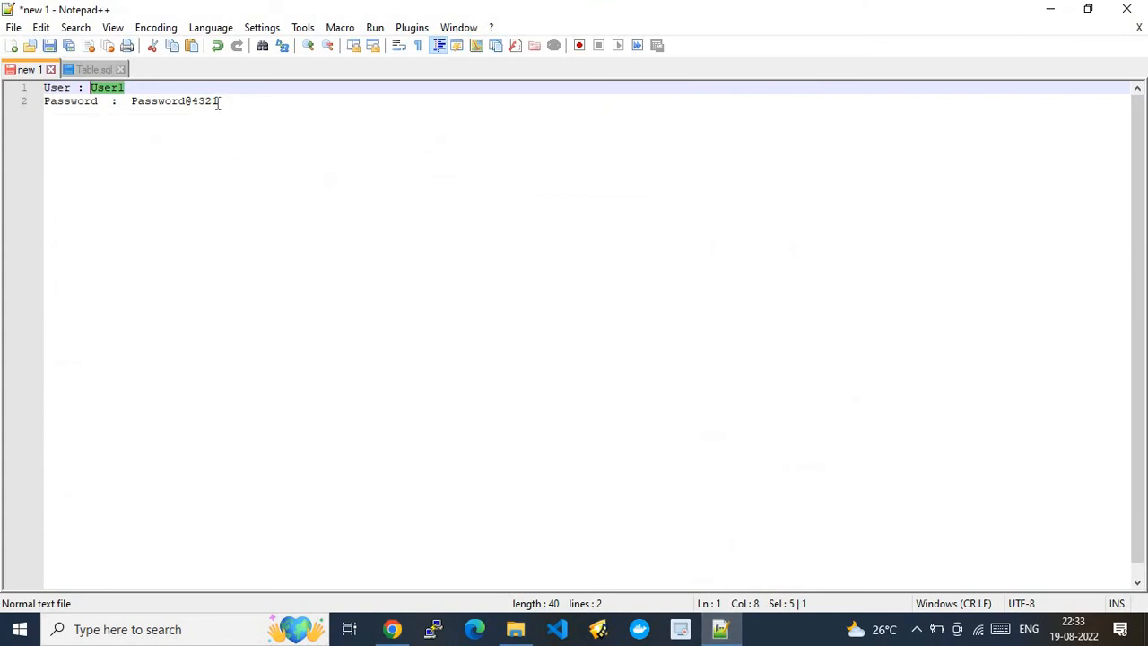
pyautogui.moveTo(218, 103); pyautogui.dragTo(134, 105)
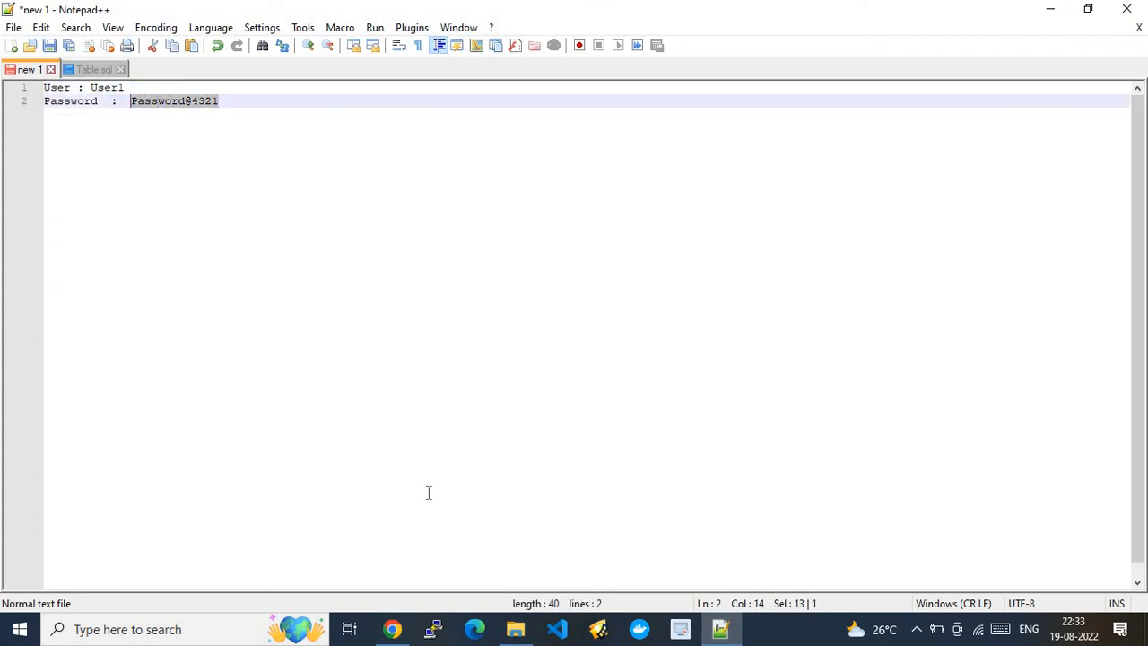
pyautogui.click(395, 631)
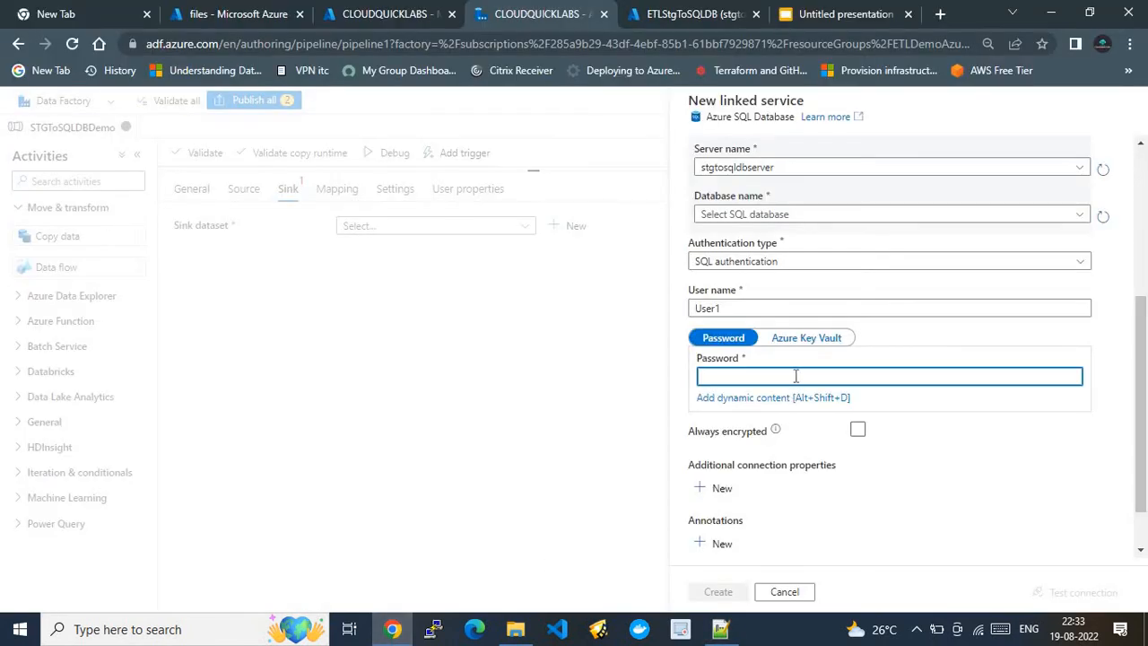
pyautogui.hotkey('ctrl', 'v')
# Review the new linked service's settings, from its name and database selection to the authentication and advanced options.
pyautogui.scroll(-1, 1145, 472)
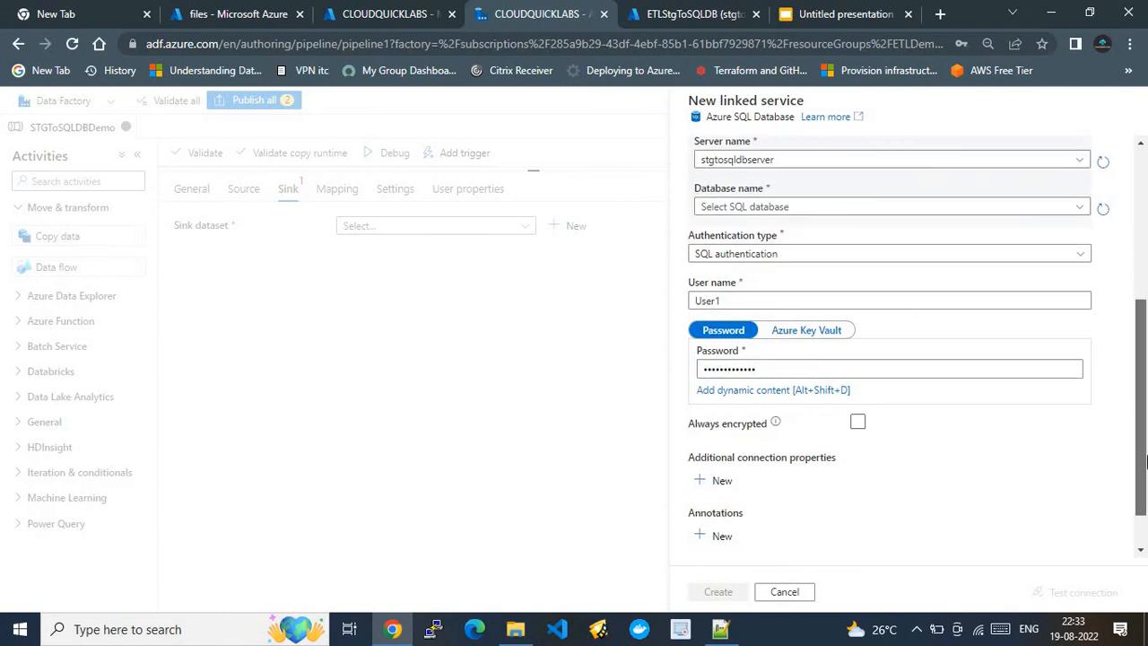
pyautogui.scroll(4, 1145, 473)
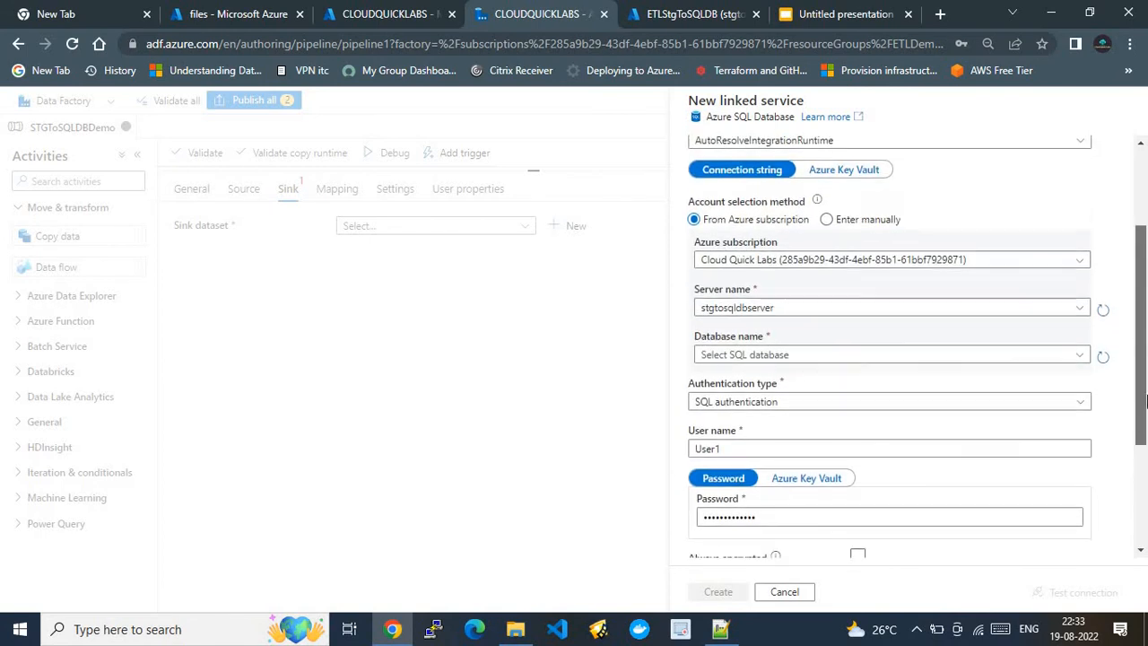
pyautogui.scroll(-4, 1145, 453)
pyautogui.scroll(1, 1145, 453)
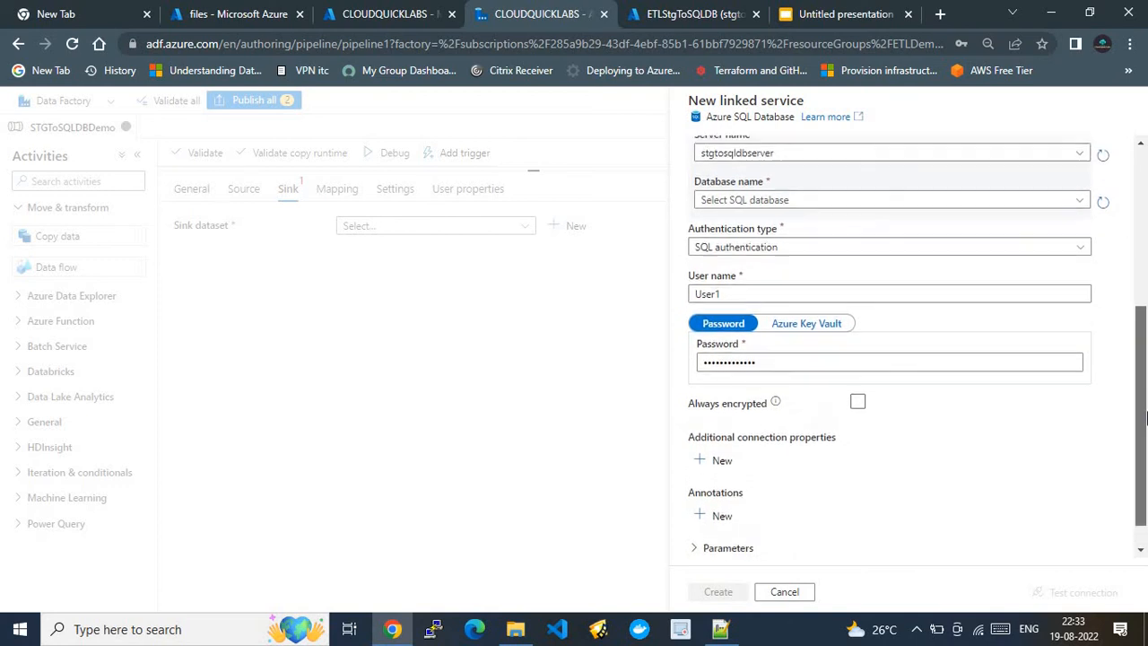
pyautogui.scroll(-1, 1145, 457)
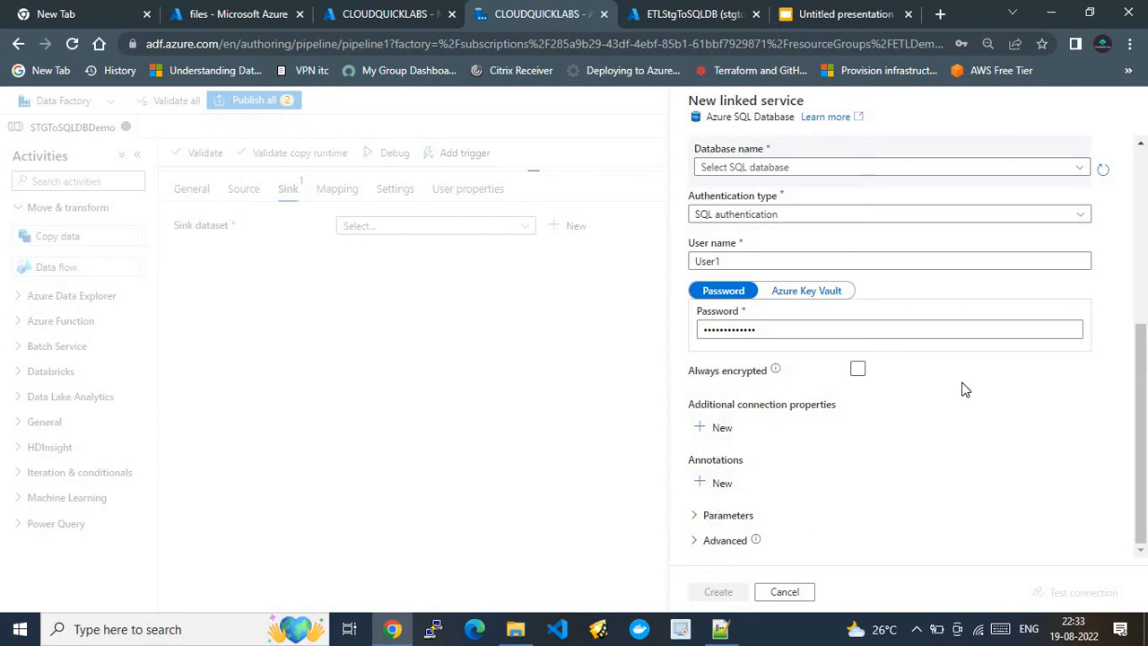
pyautogui.moveTo(1147, 191); pyautogui.dragTo(1146, 397)
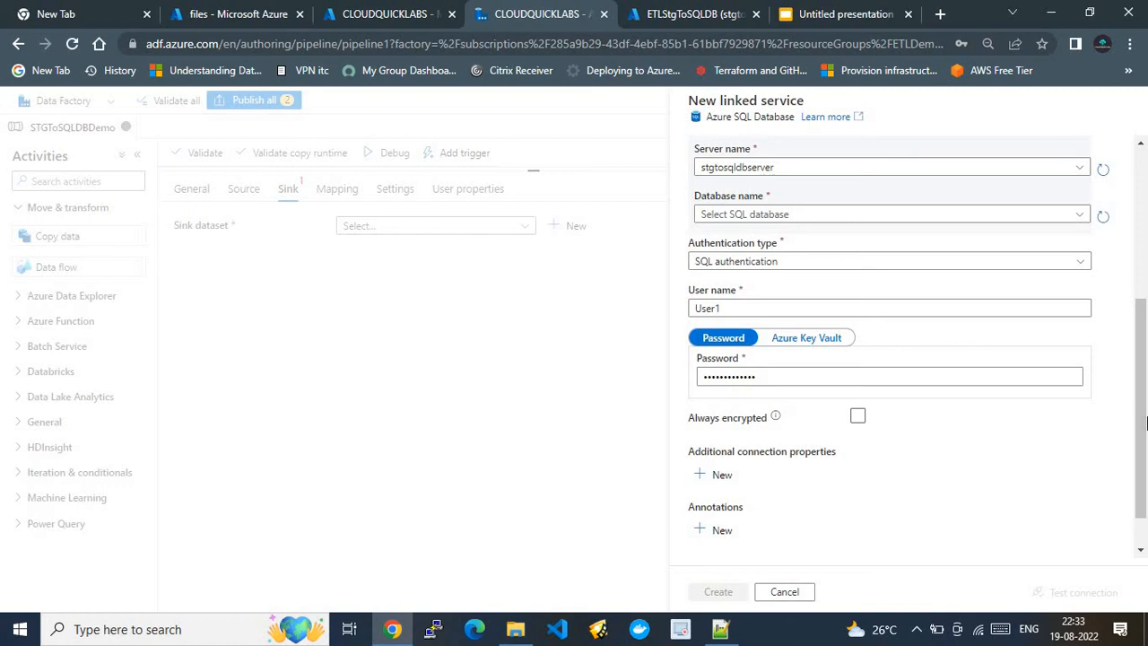
pyautogui.scroll(4, 1112, 190)
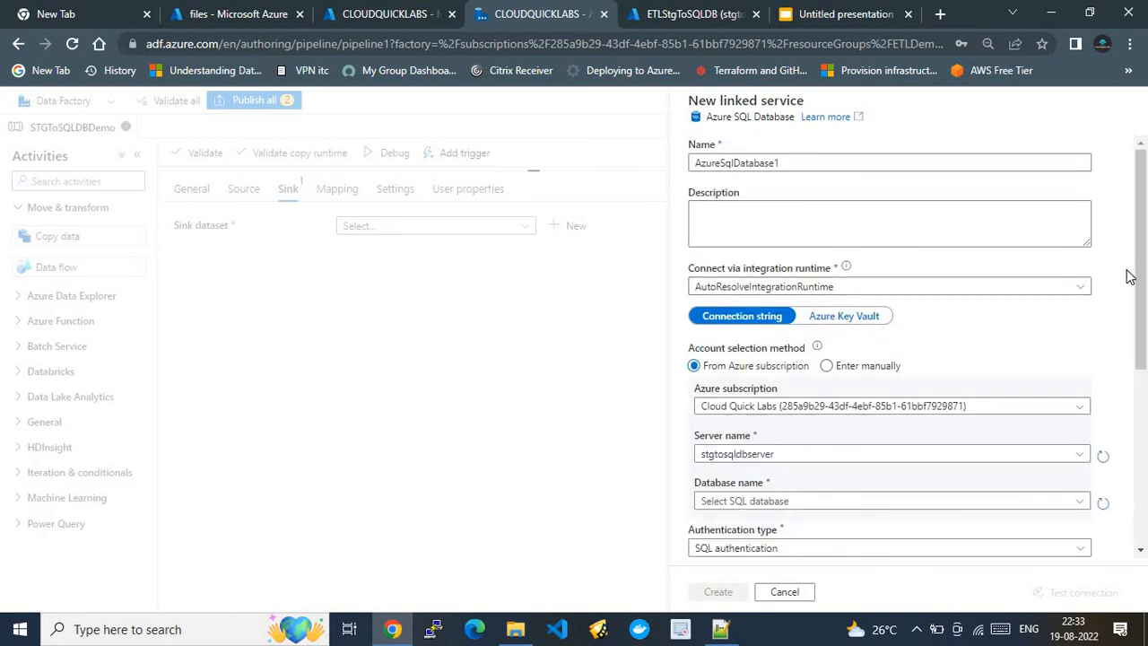
pyautogui.moveTo(1147, 443); pyautogui.dragTo(1146, 556)
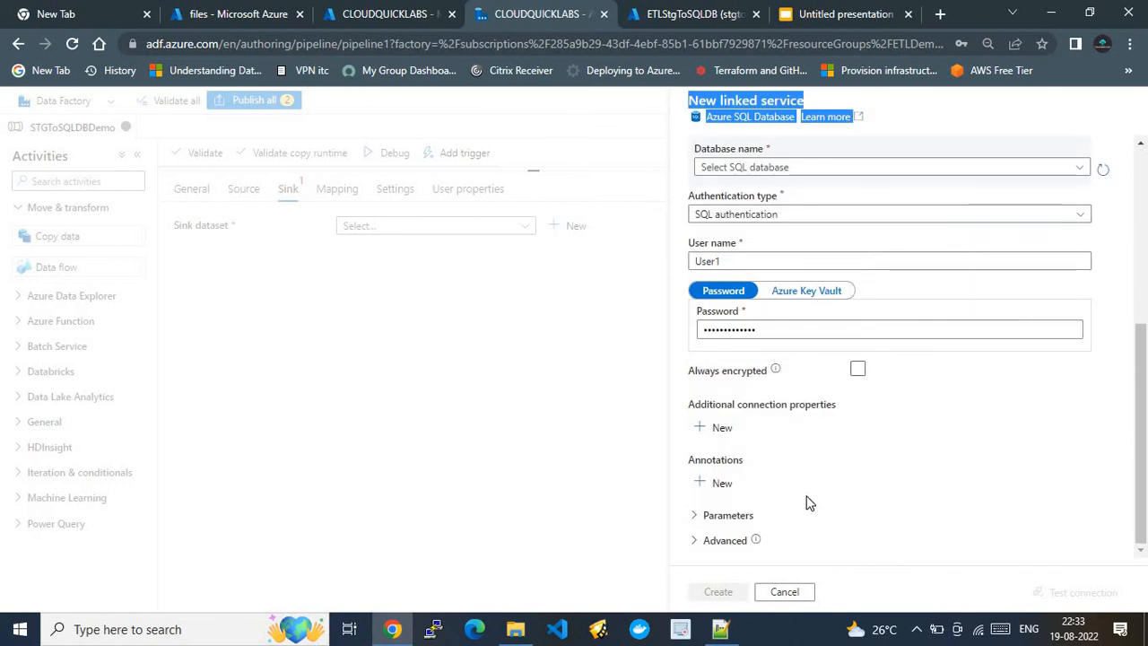
pyautogui.click(798, 333)
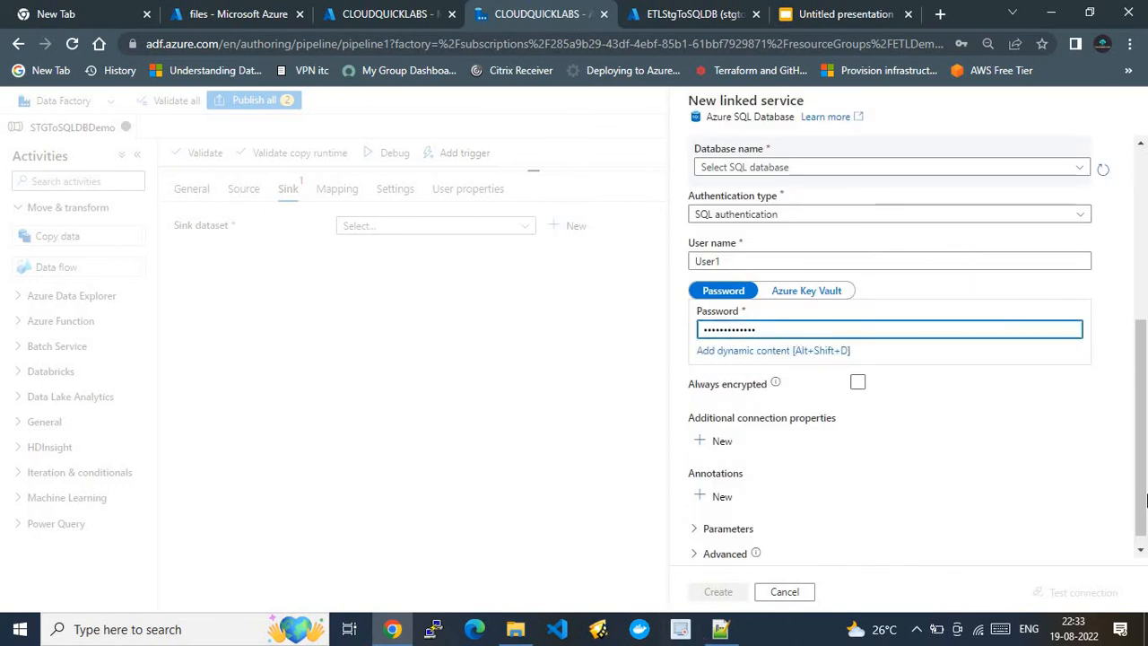
pyautogui.moveTo(1145, 405); pyautogui.dragTo(1146, 235)
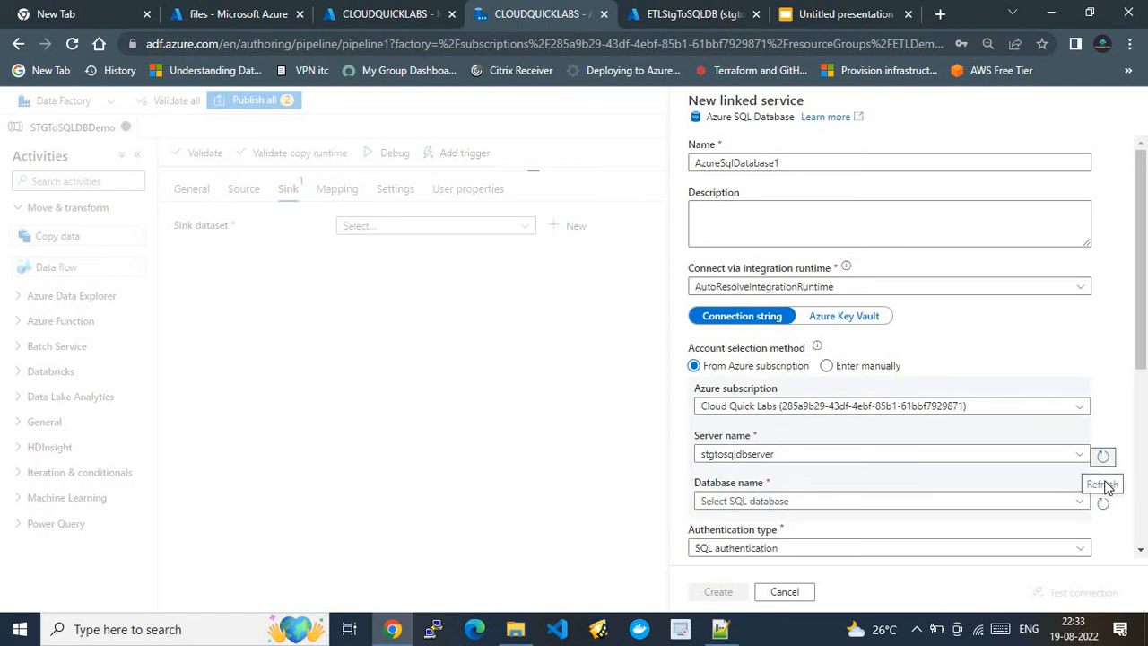
pyautogui.scroll(-4, 1143, 562)
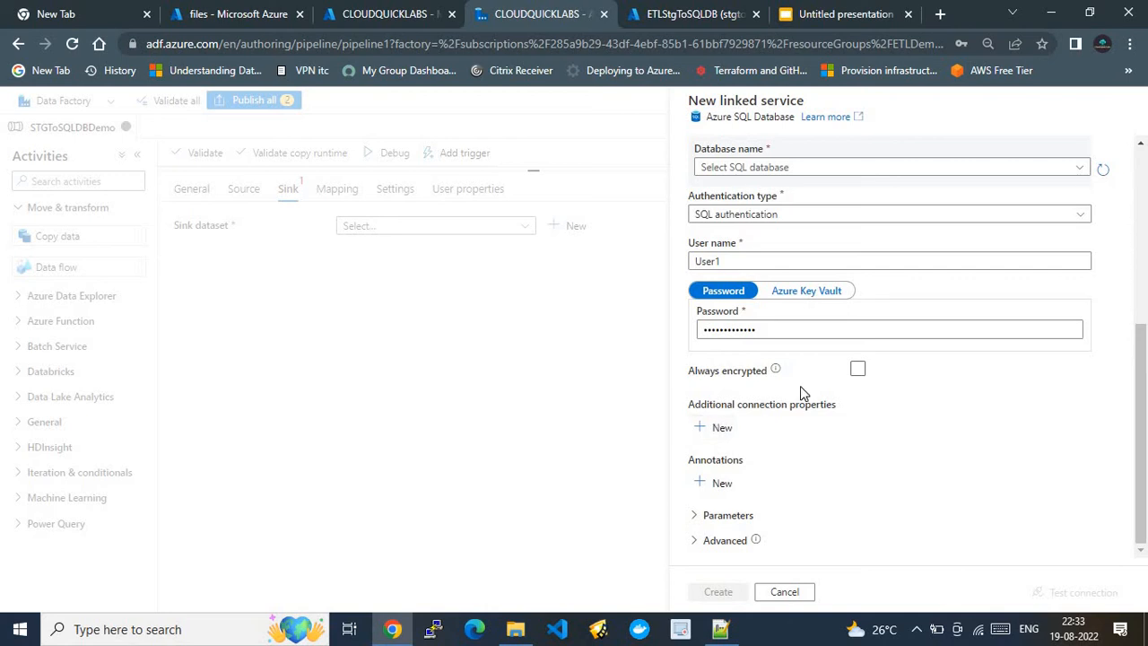
# Turn the Always encrypted option on and off again, and discard the unsaved linked service.
pyautogui.click(857, 370)
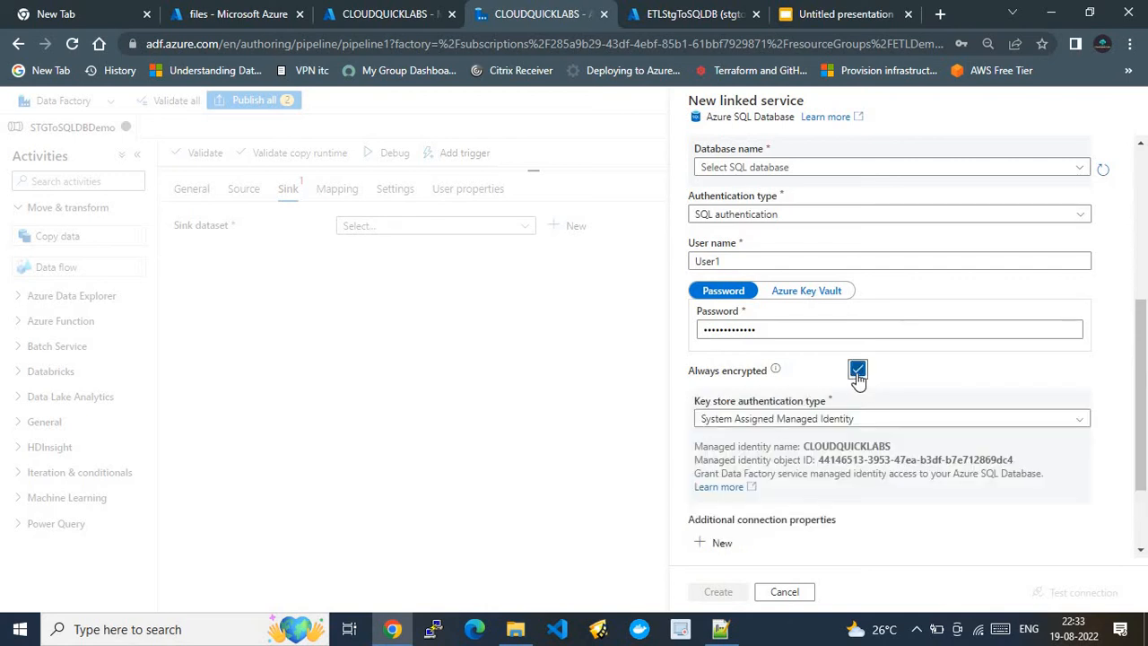
pyautogui.click(856, 373)
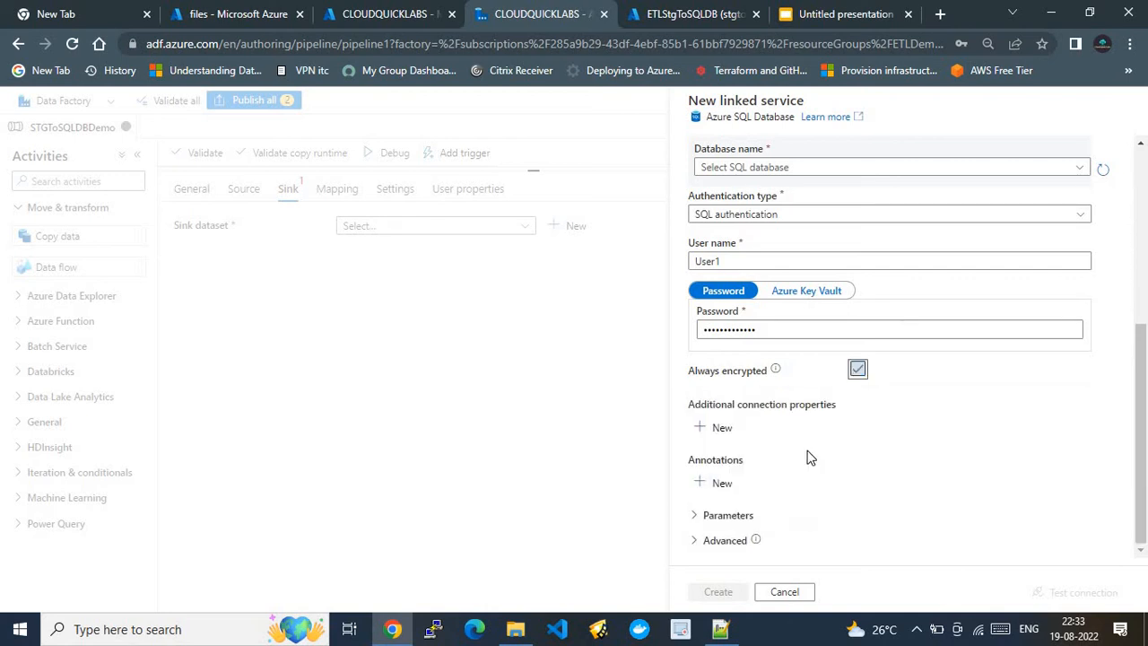
pyautogui.click(783, 592)
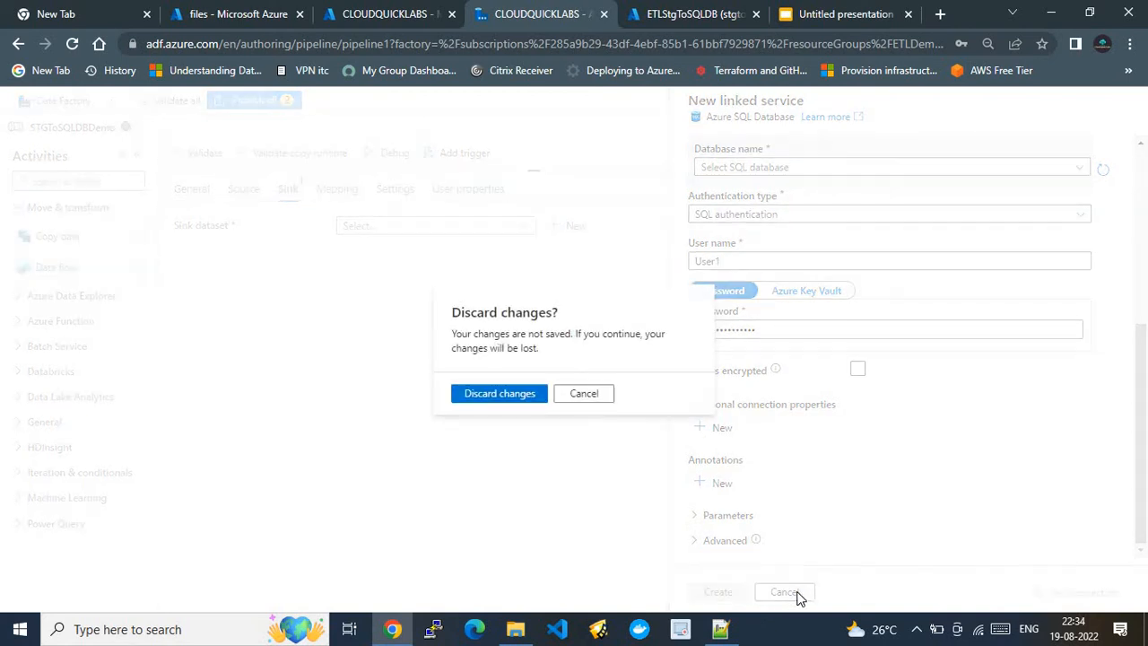
pyautogui.click(500, 395)
# Start a new linked service for the sink dataset and select server stgtosqldbserver with database ETLStgToSQLDB.
pyautogui.click(816, 198)
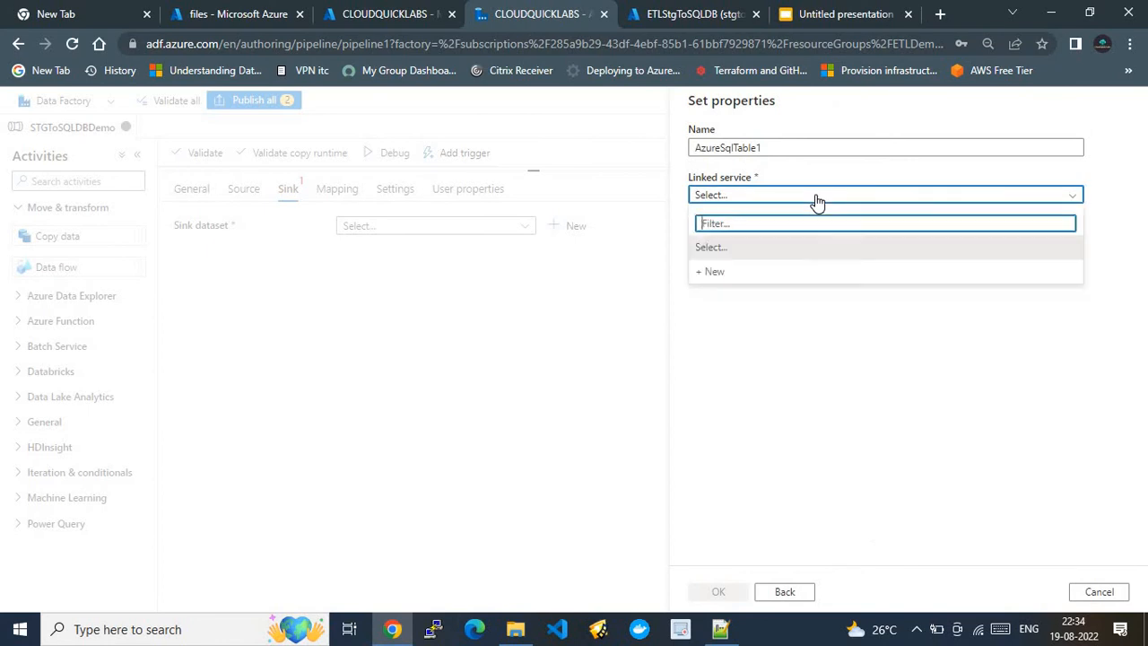
pyautogui.click(743, 270)
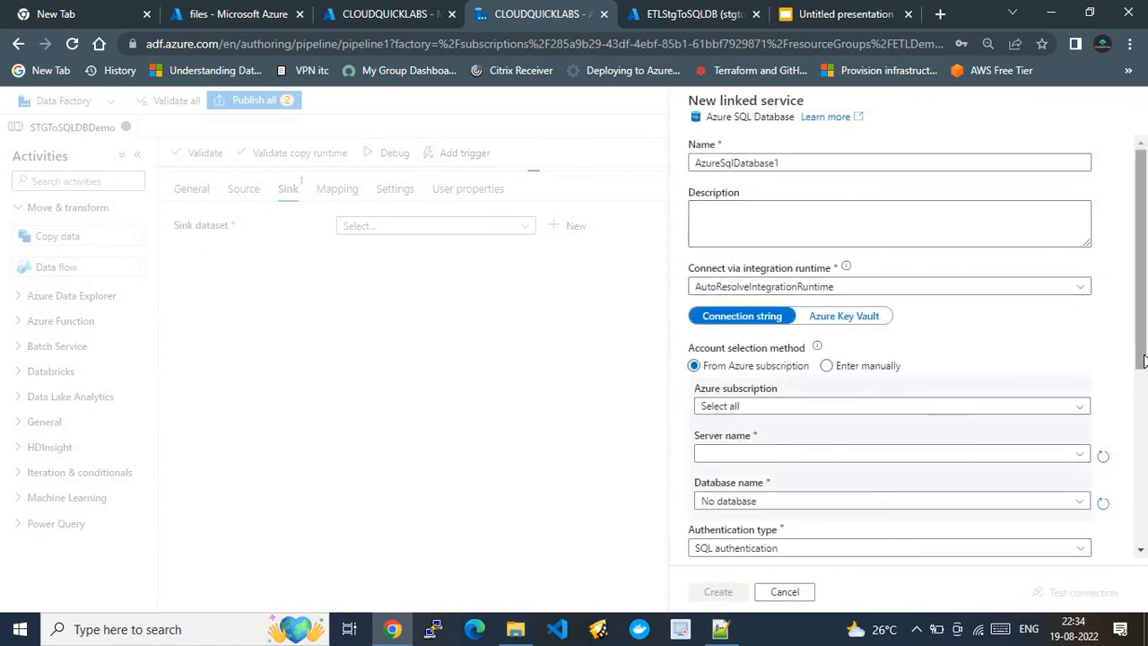
pyautogui.moveTo(1146, 385); pyautogui.dragTo(1143, 465)
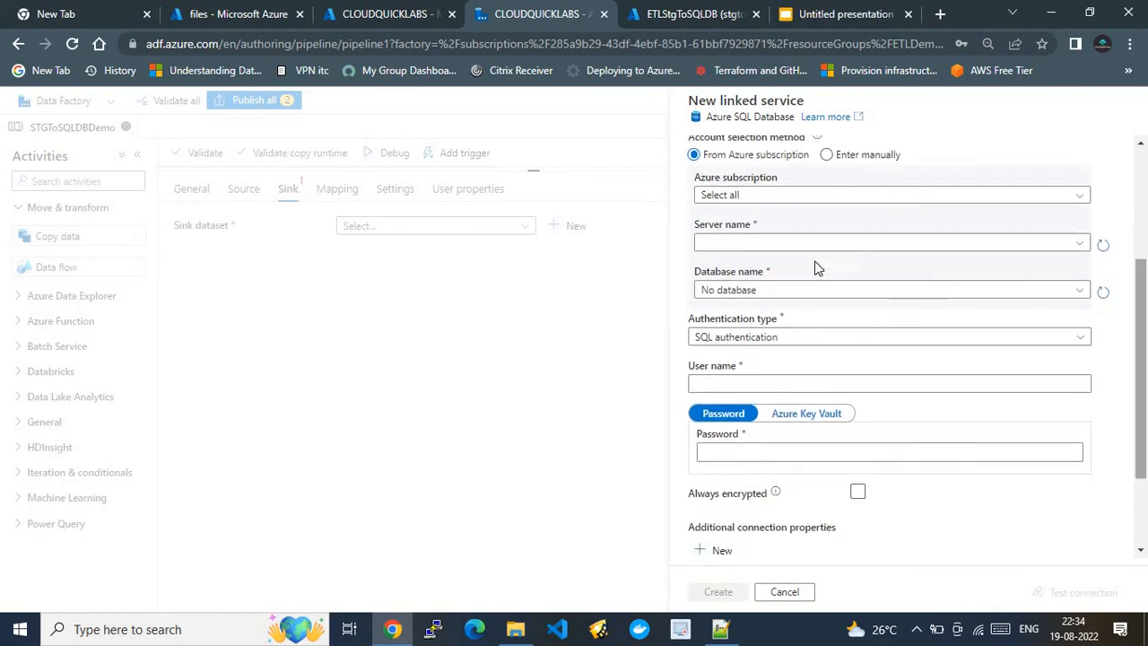
pyautogui.click(778, 244)
pyautogui.click(767, 268)
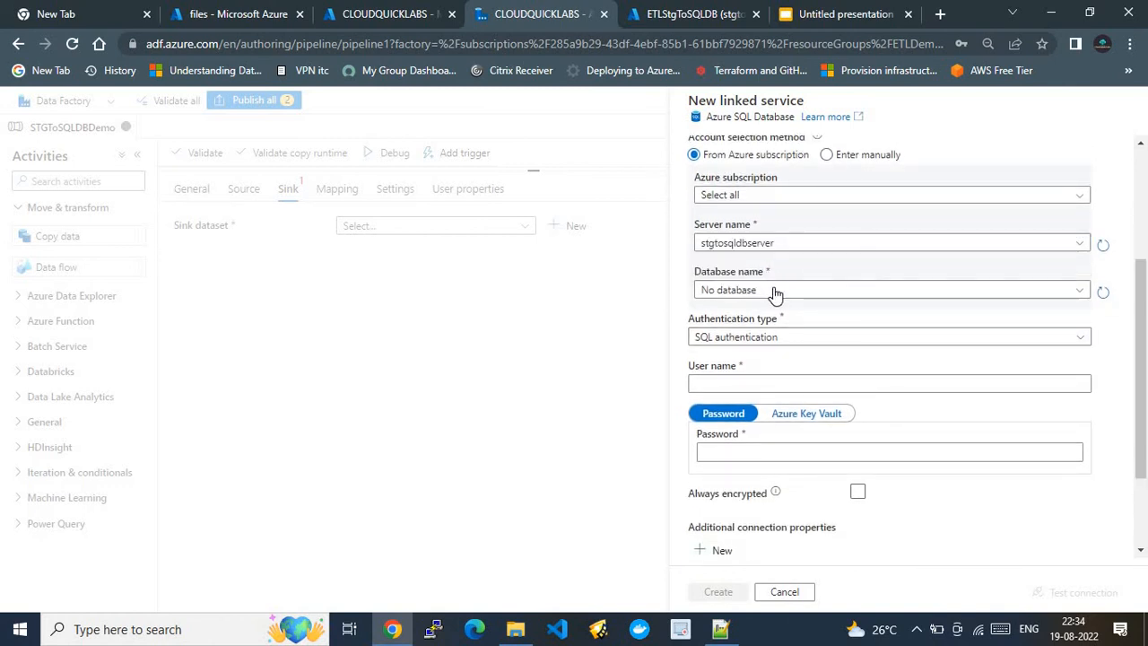
pyautogui.click(773, 291)
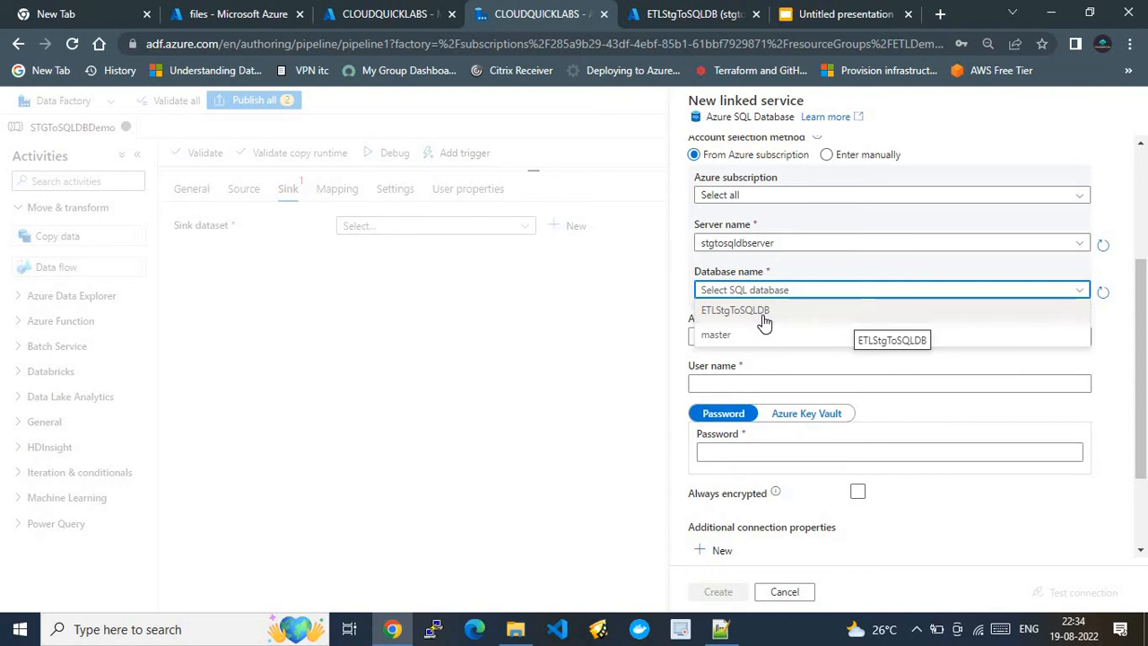
pyautogui.click(765, 316)
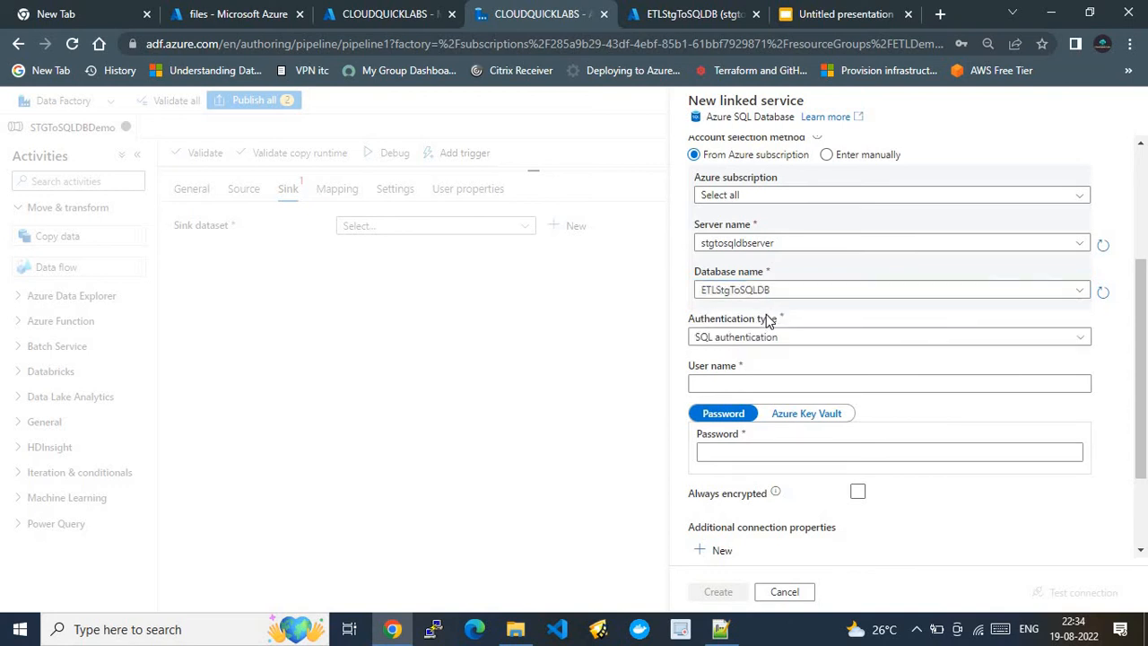
# Choose SQL authentication for the linked service and paste the user name User1 copied from the Notepad++ note.
pyautogui.click(799, 341)
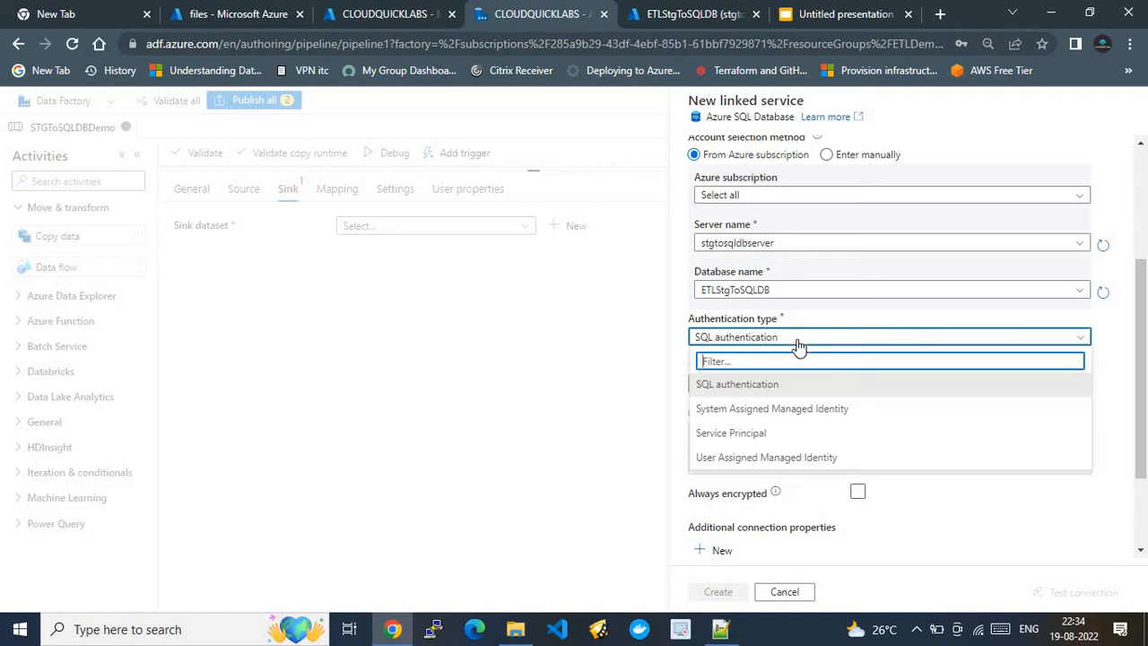
pyautogui.click(780, 388)
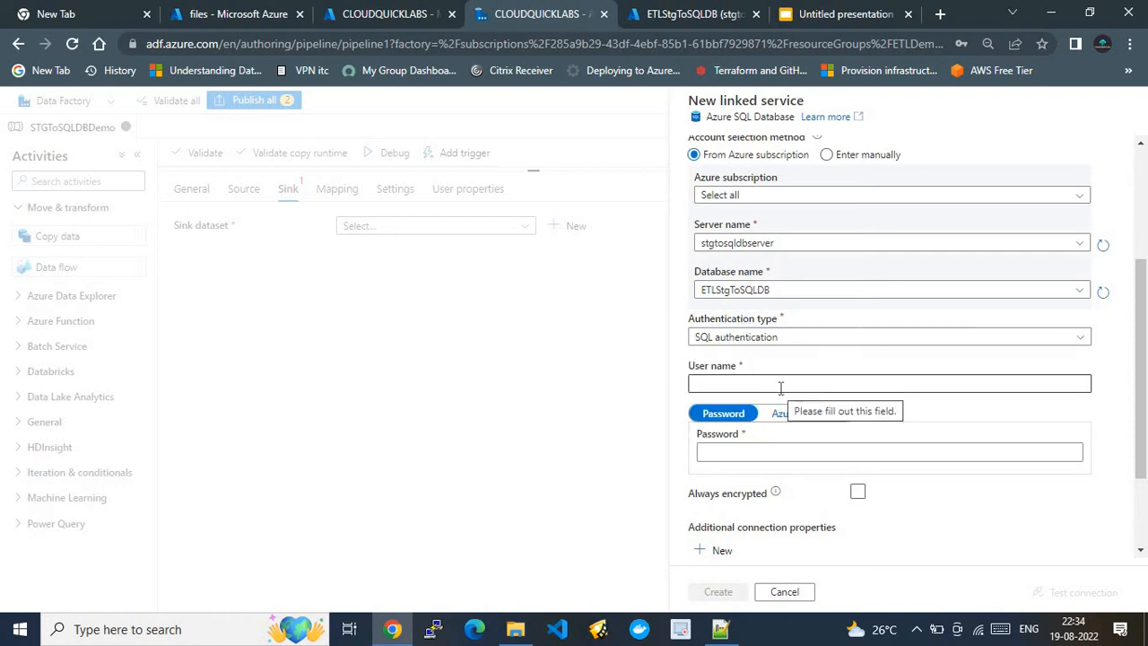
pyautogui.click(780, 385)
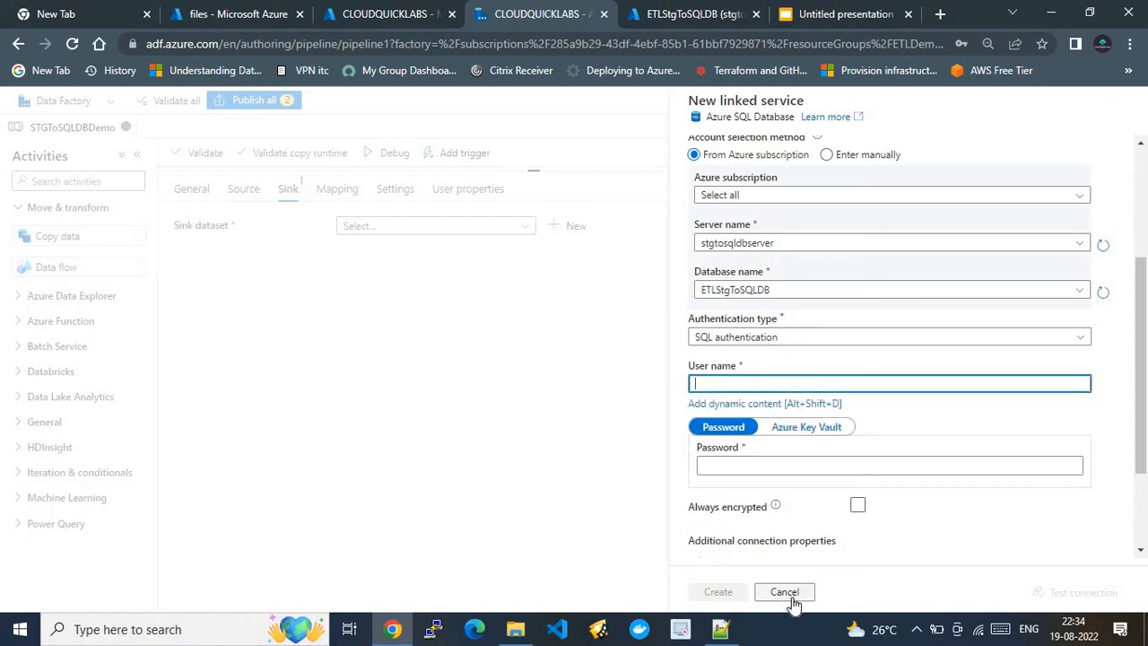
pyautogui.click(720, 628)
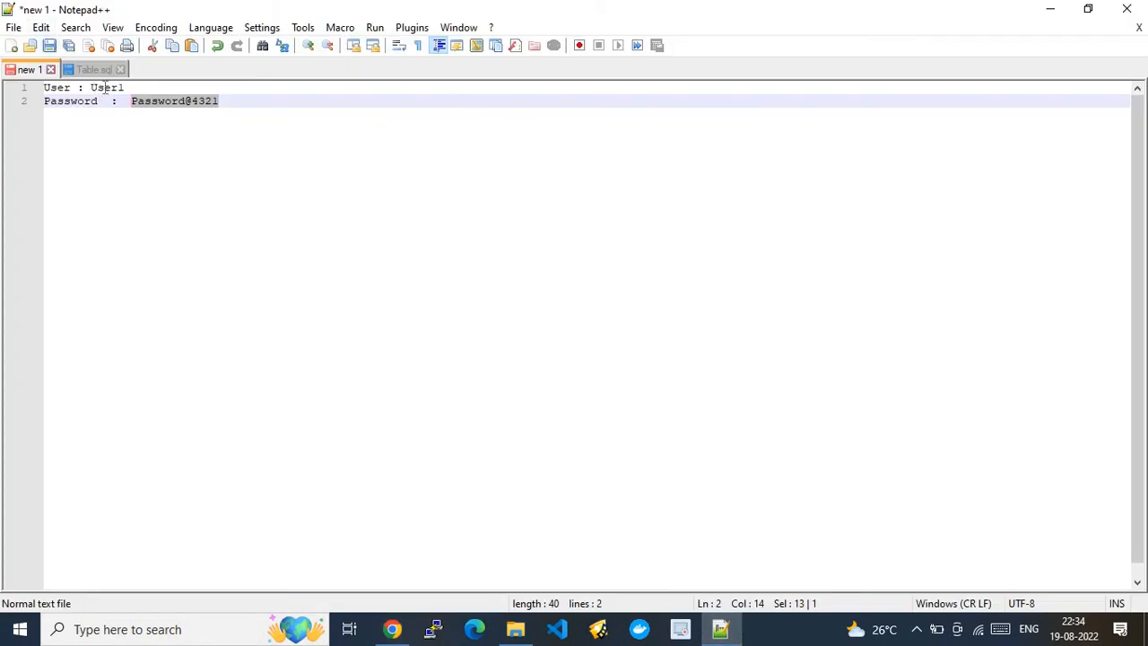
pyautogui.moveTo(125, 87); pyautogui.dragTo(93, 95)
pyautogui.hotkey('ctrl', 'c')
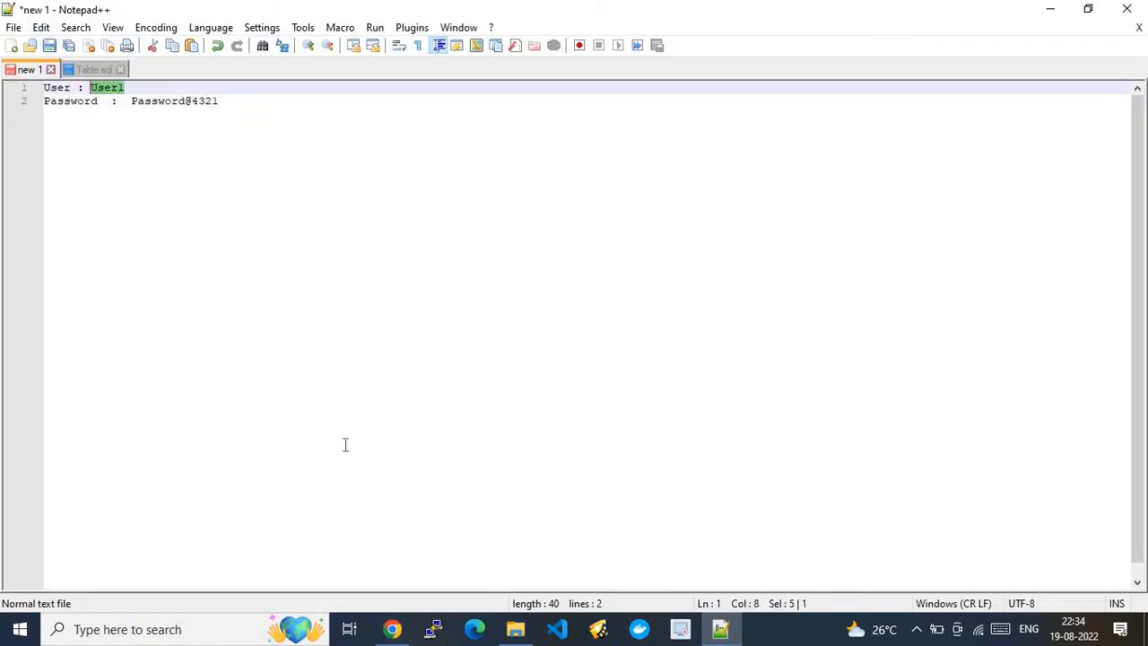
pyautogui.click(394, 633)
pyautogui.click(763, 383)
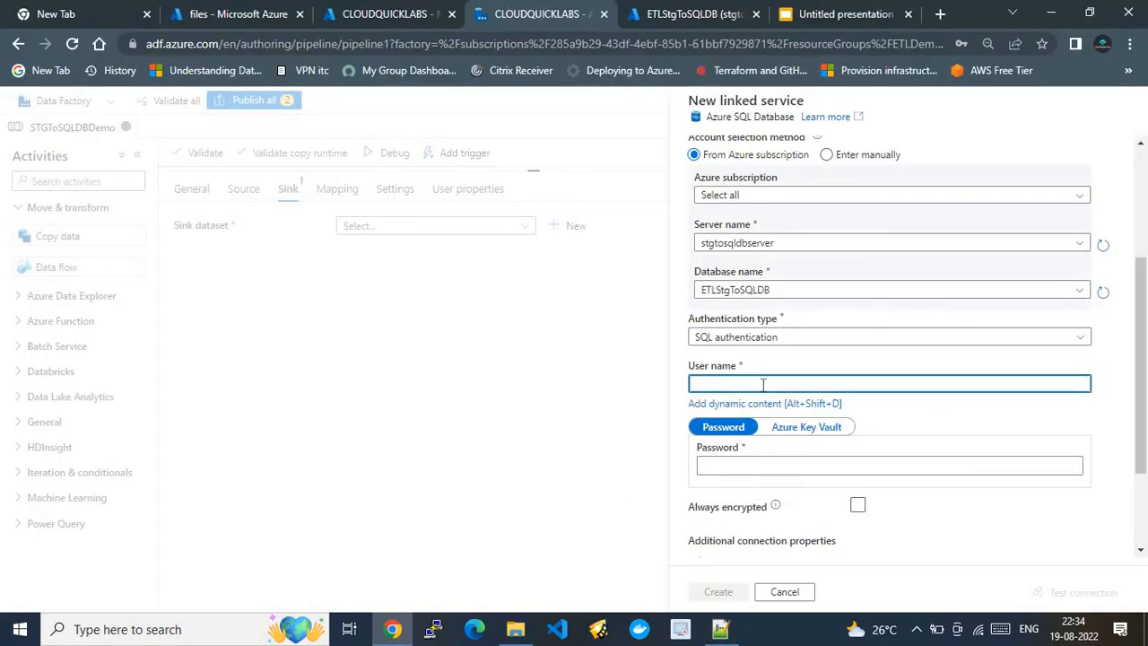
pyautogui.hotkey('ctrl', 'v')
# Paste the SQL login's password copied from the Notepad++ note into the linked service, and create the service.
pyautogui.click(741, 462)
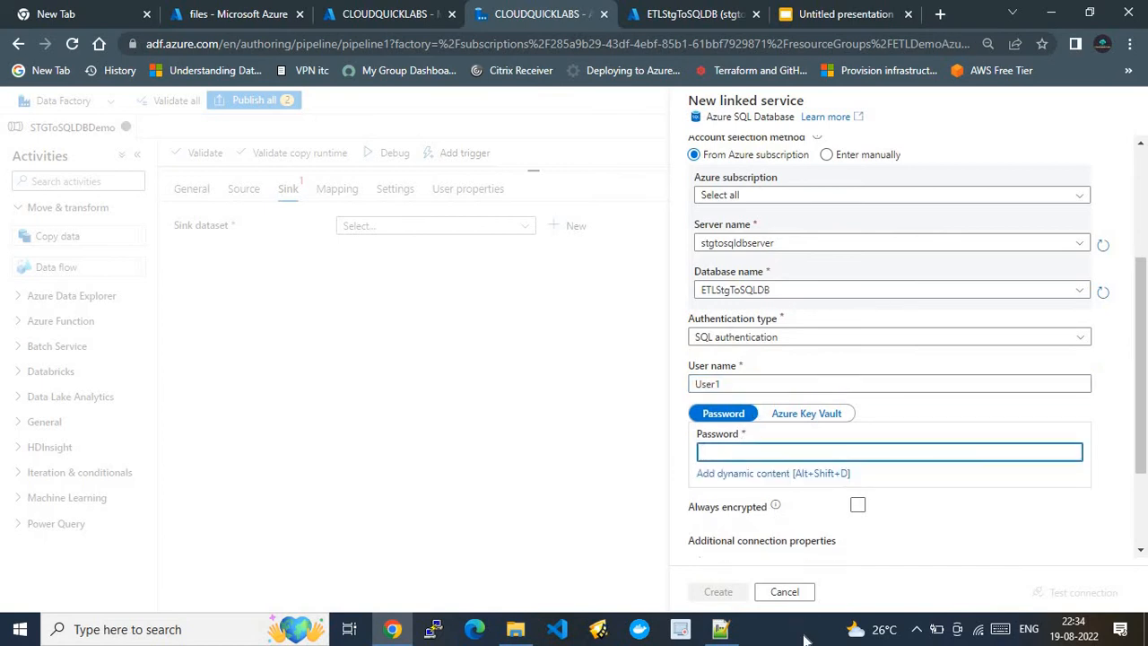
pyautogui.click(725, 630)
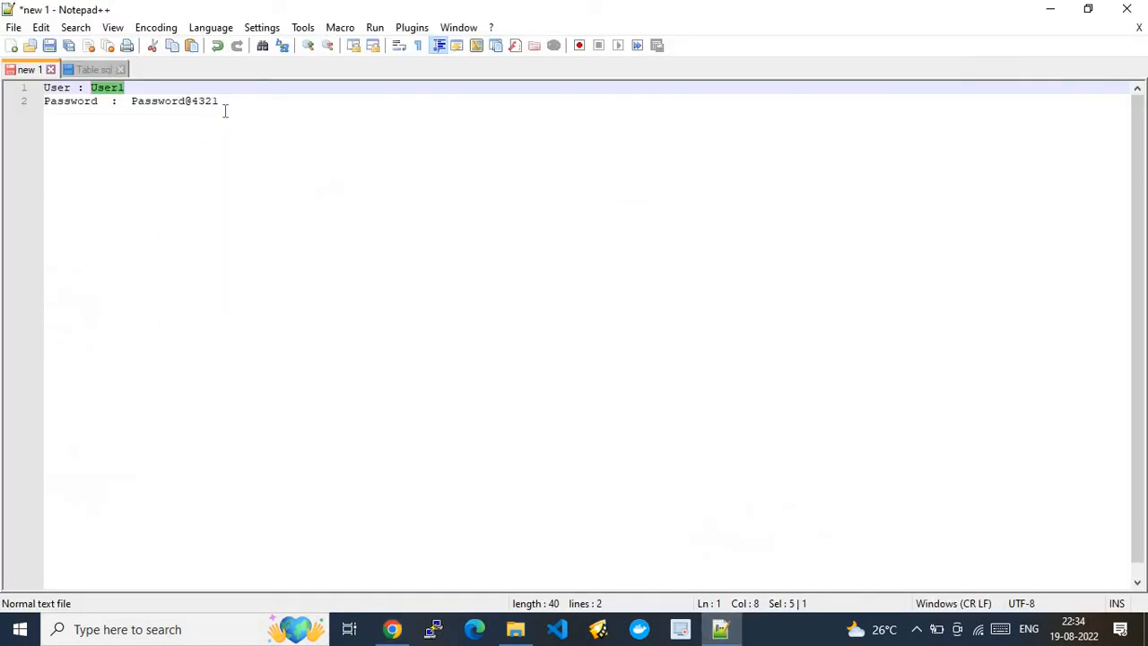
pyautogui.moveTo(222, 102); pyautogui.dragTo(129, 106)
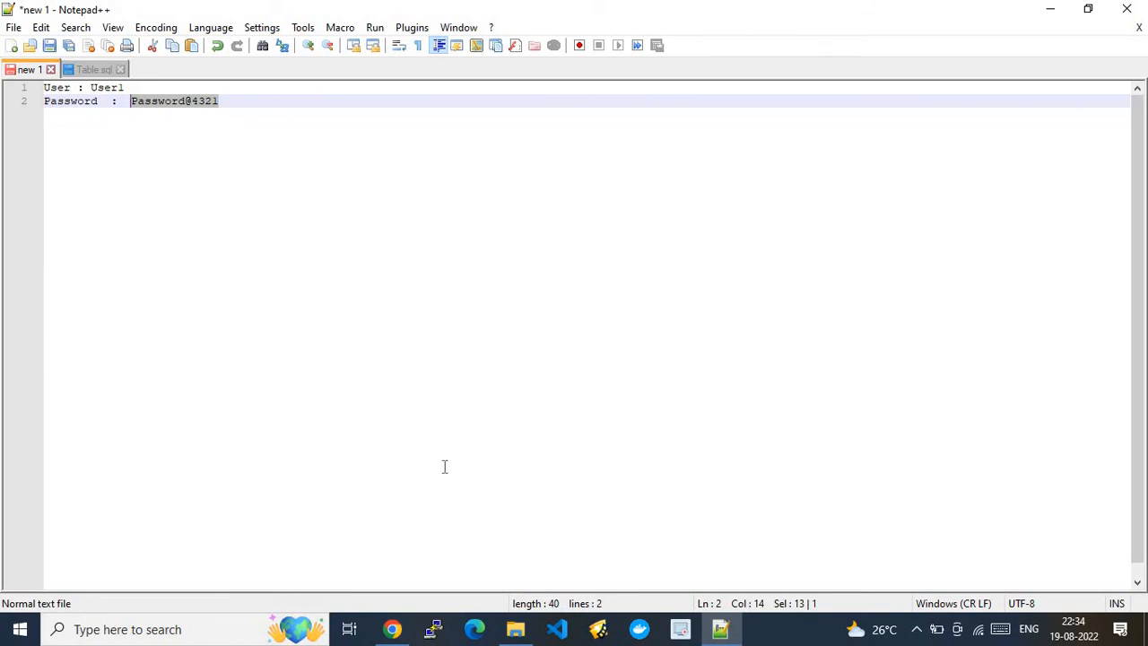
pyautogui.click(392, 631)
pyautogui.click(838, 449)
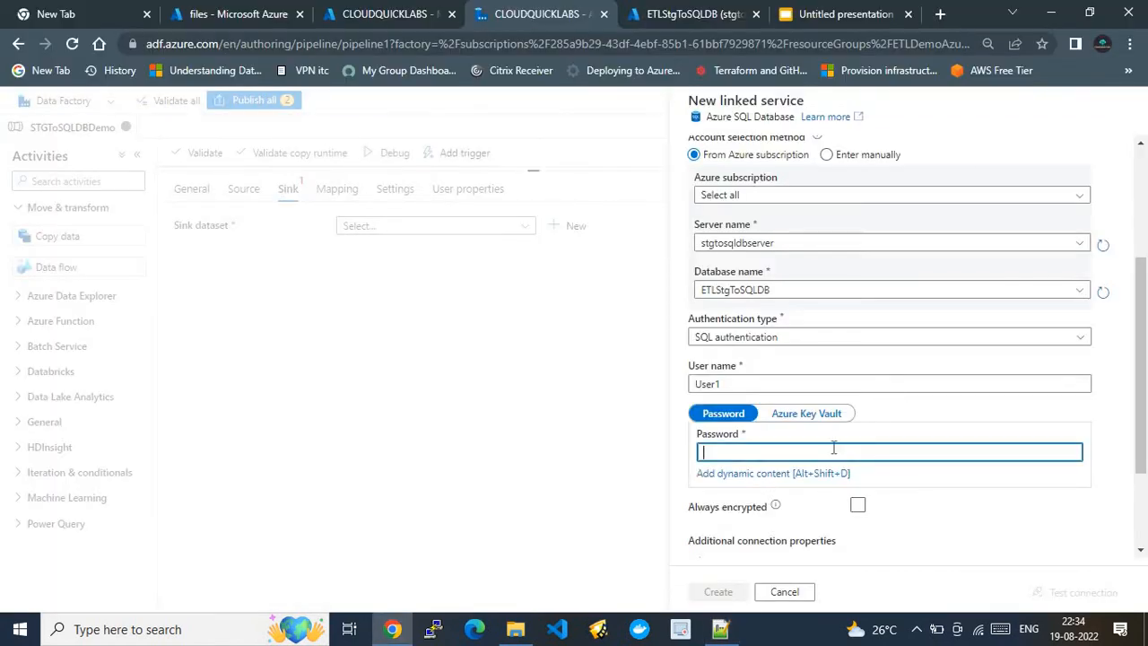
pyautogui.hotkey('ctrl', 'v')
pyautogui.moveTo(1142, 459); pyautogui.dragTo(1145, 503)
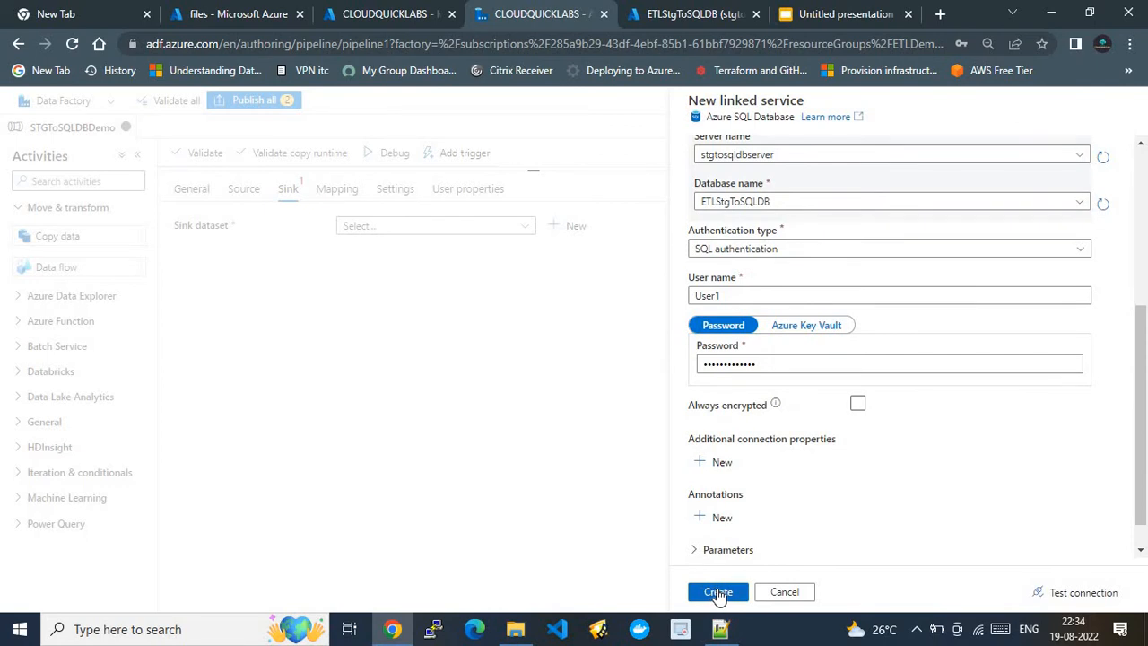
pyautogui.click(718, 594)
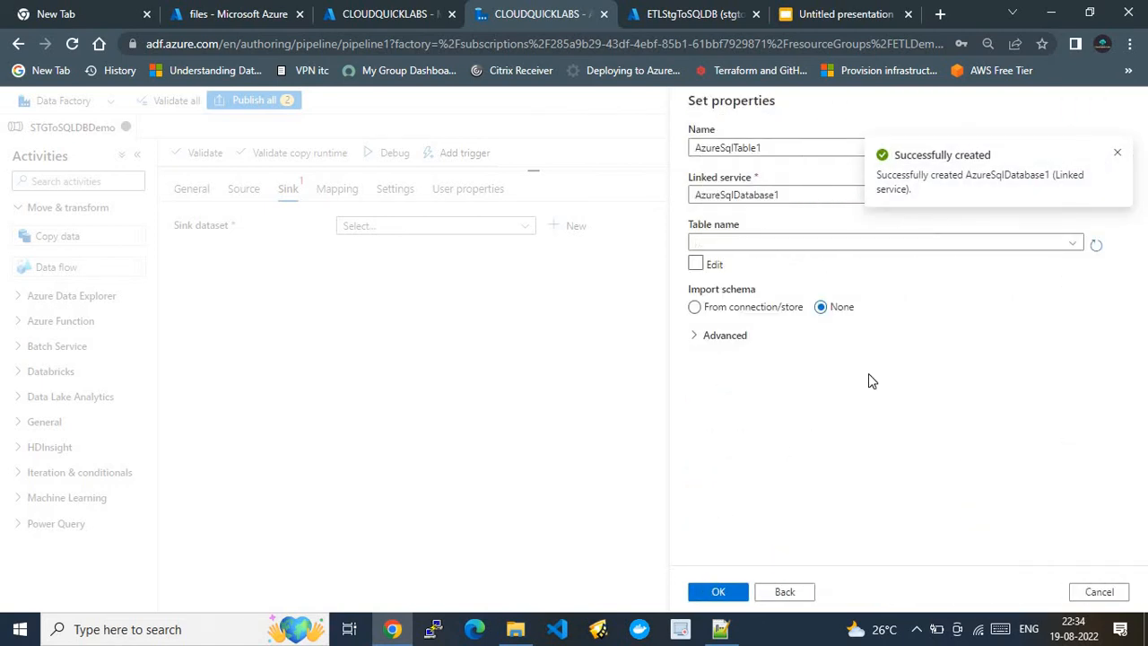
# Select table dbo.stgtosqldb for the new sink dataset and save the dataset's properties.
pyautogui.click(808, 244)
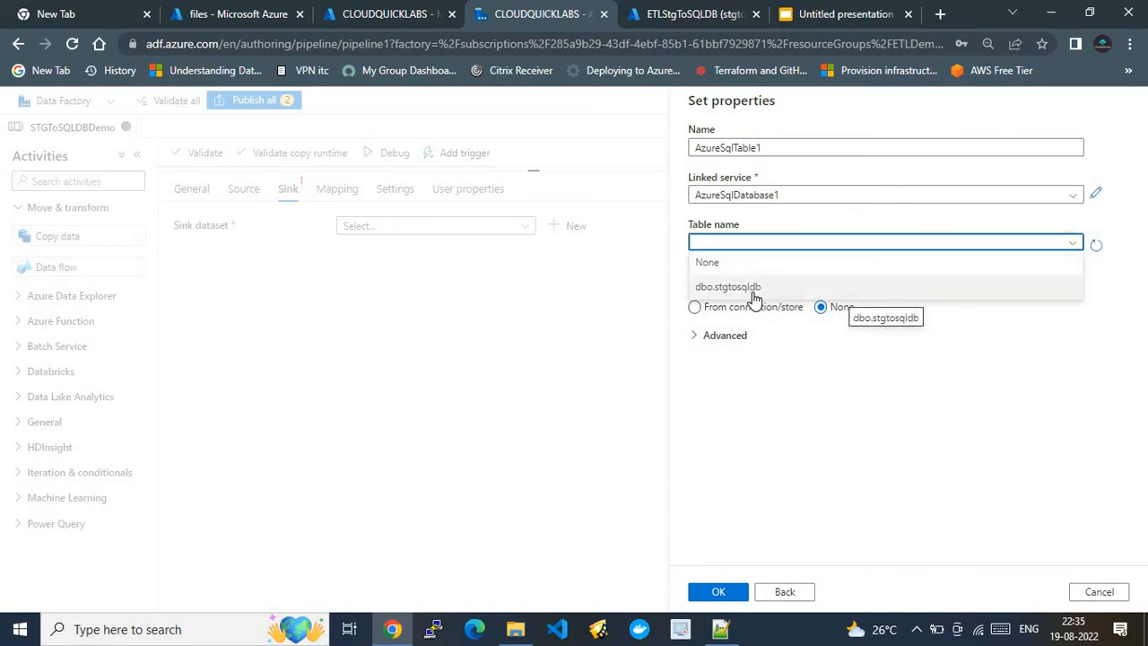
pyautogui.click(751, 288)
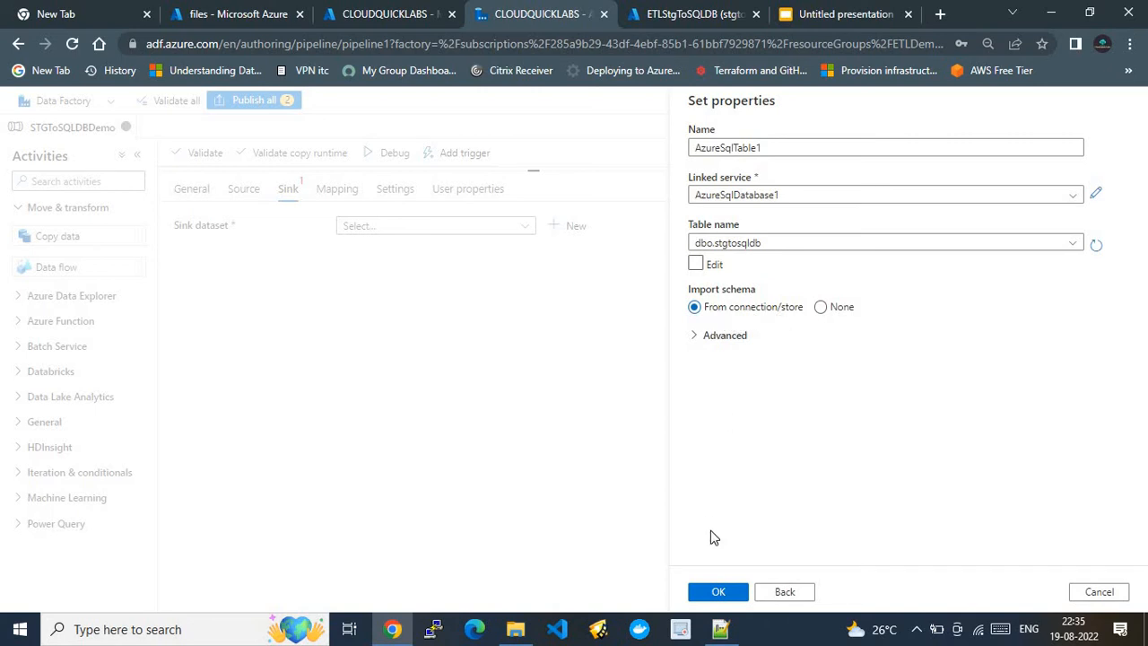
pyautogui.click(714, 595)
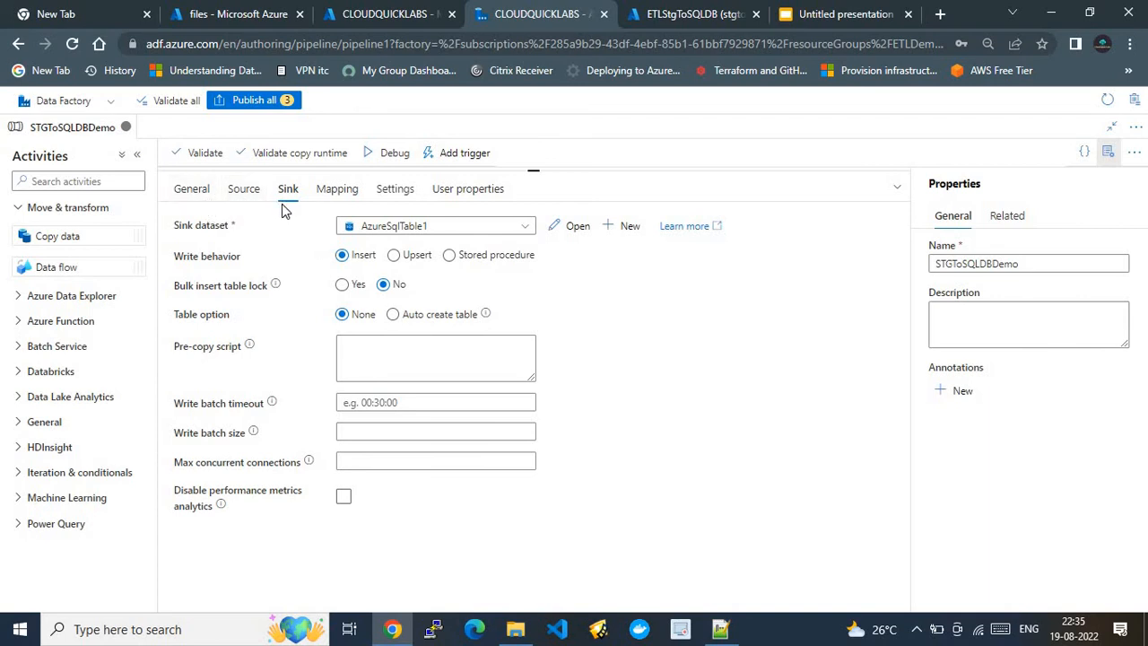
# Validate the whole data factory, and publish the pending STGToSQLDBDemo pipeline and its two datasets.
pyautogui.click(897, 188)
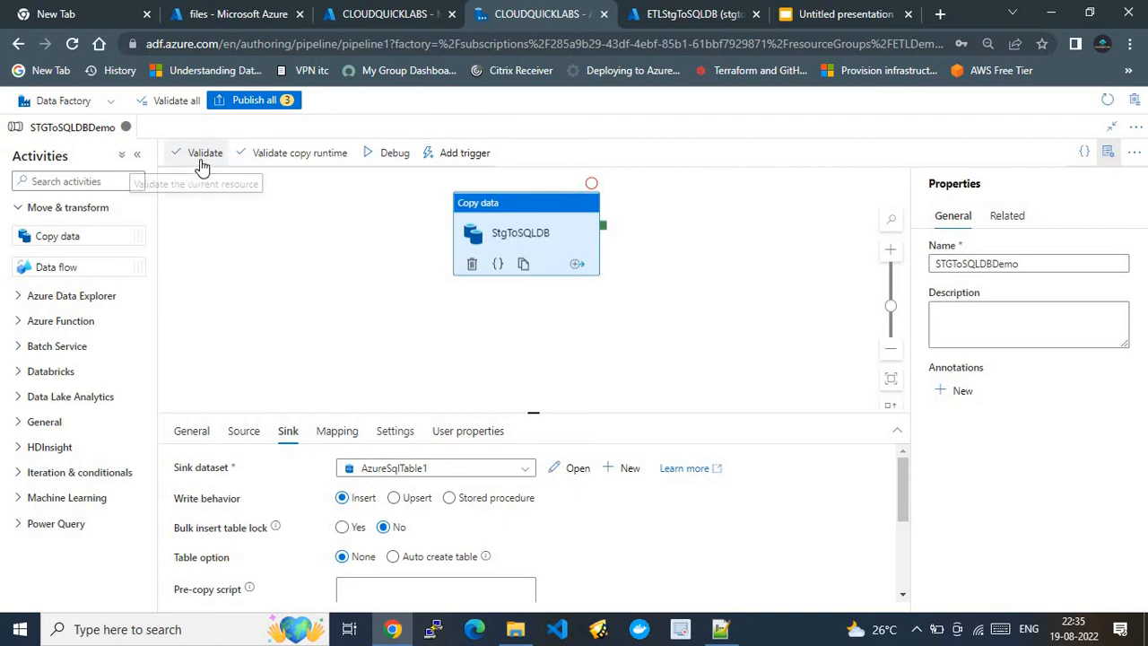
pyautogui.click(169, 101)
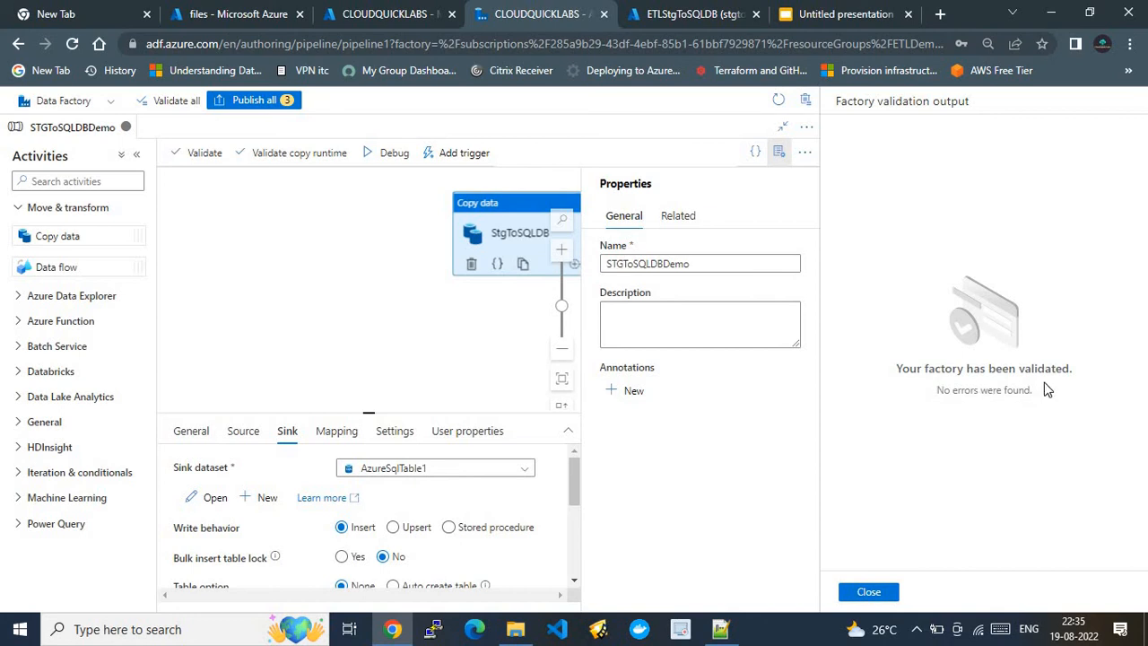
pyautogui.click(868, 593)
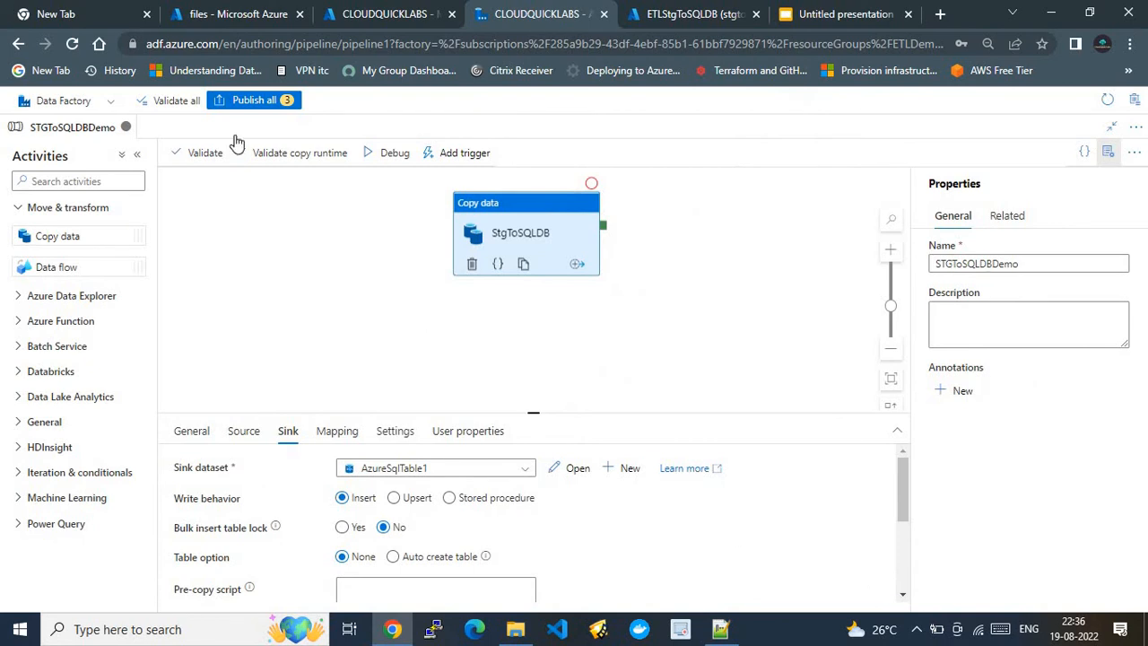
pyautogui.click(170, 100)
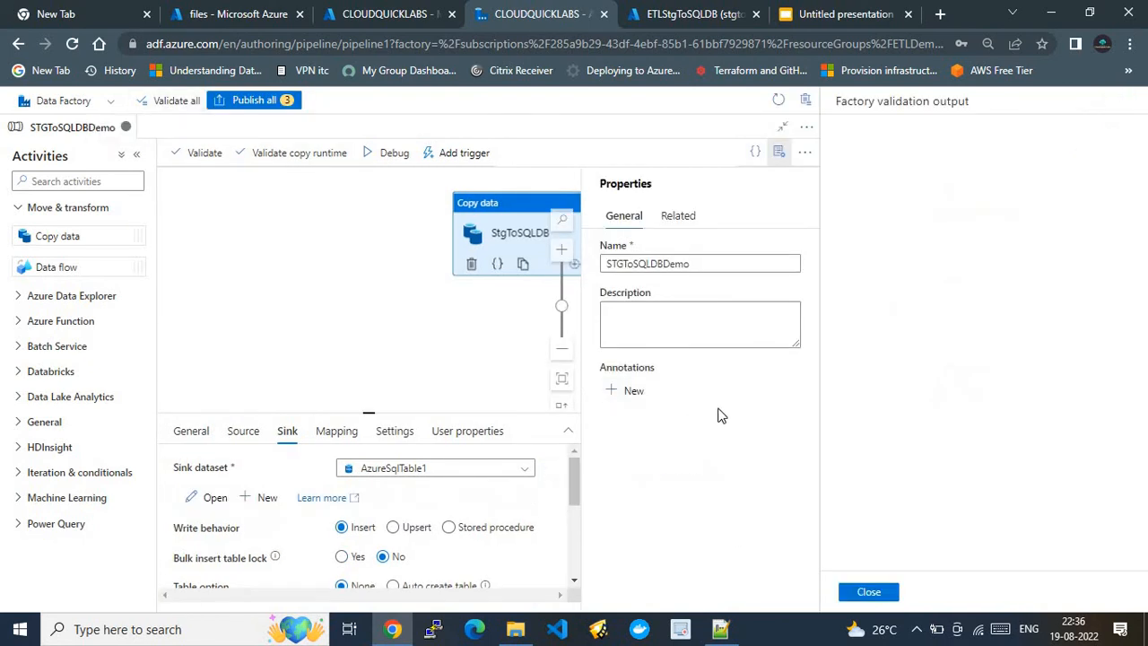
pyautogui.click(879, 592)
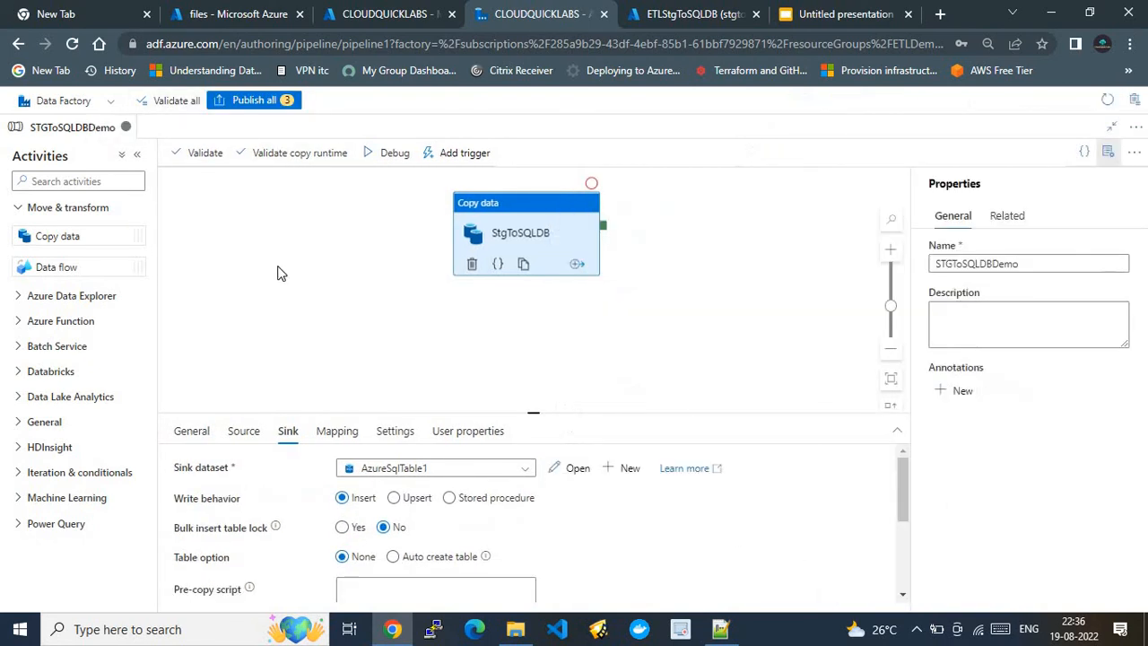
pyautogui.click(230, 104)
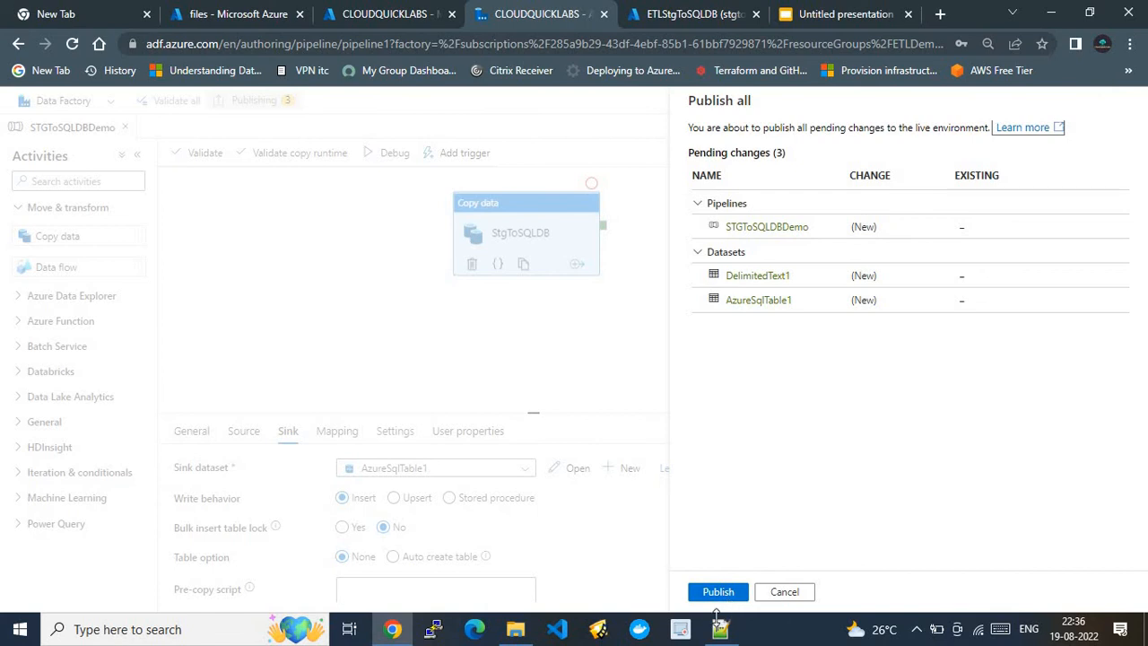
pyautogui.click(721, 592)
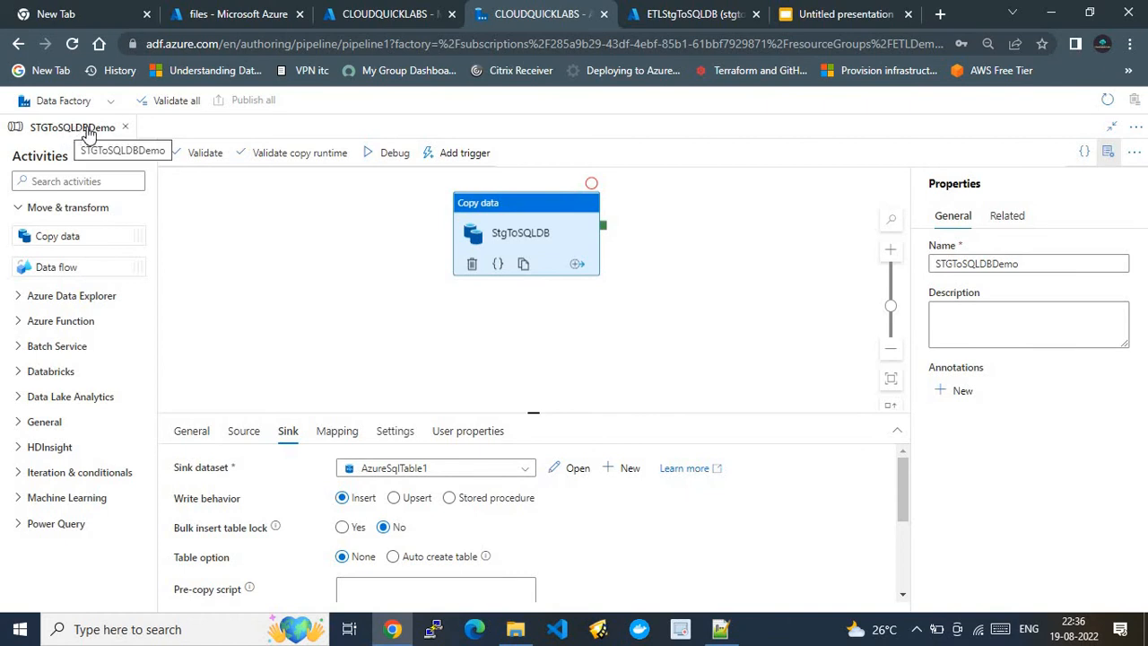
# Review the factory's resources, linked services, integration runtimes and Microsoft Purview pages, and refresh the list of triggered pipeline runs.
pyautogui.click(40, 106)
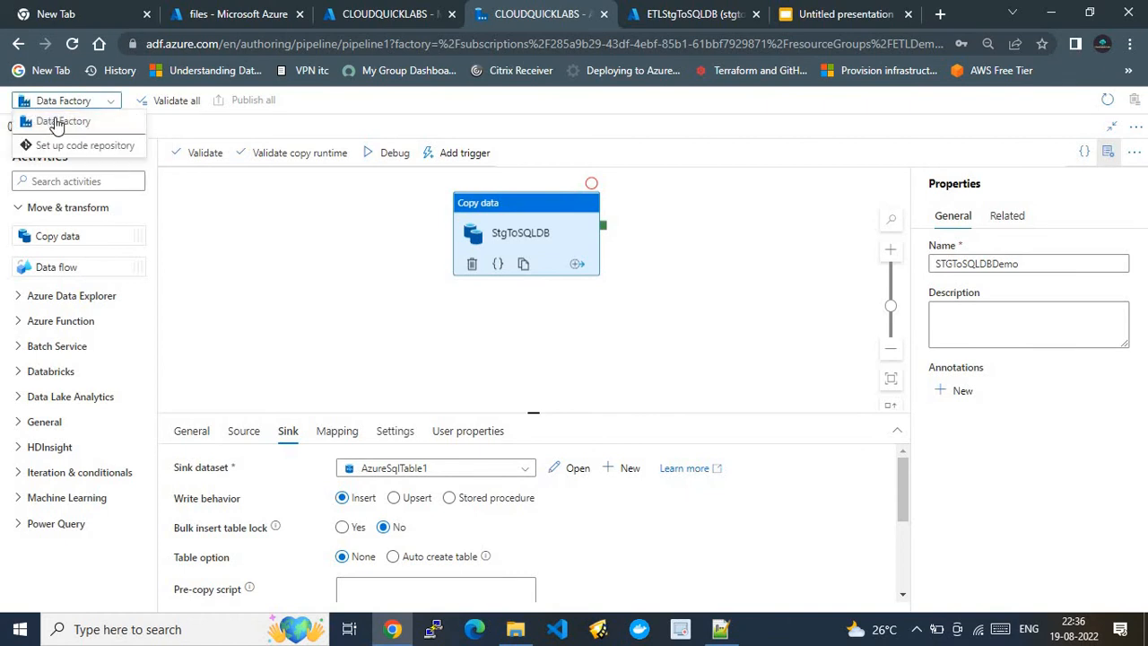
pyautogui.click(54, 121)
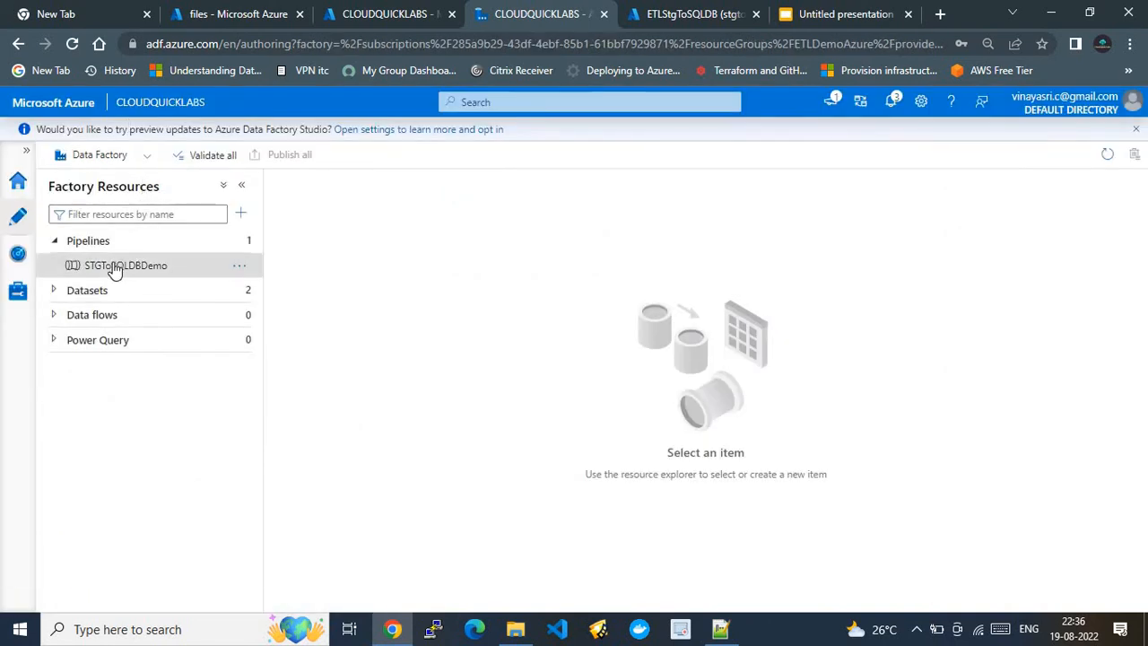
pyautogui.click(18, 292)
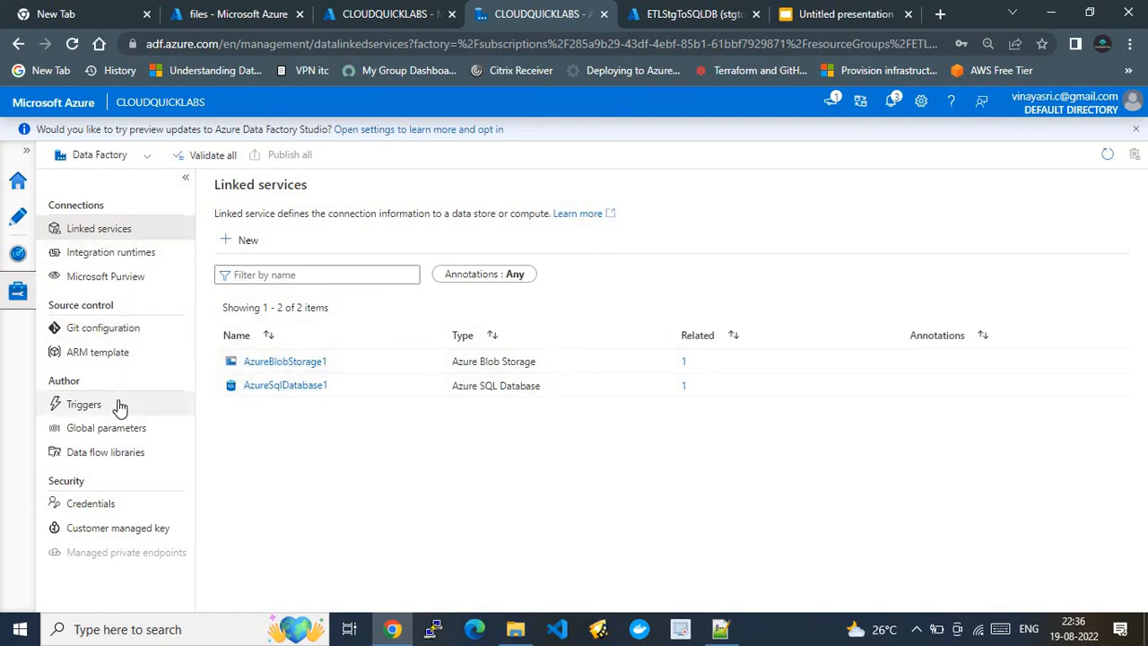
pyautogui.click(97, 259)
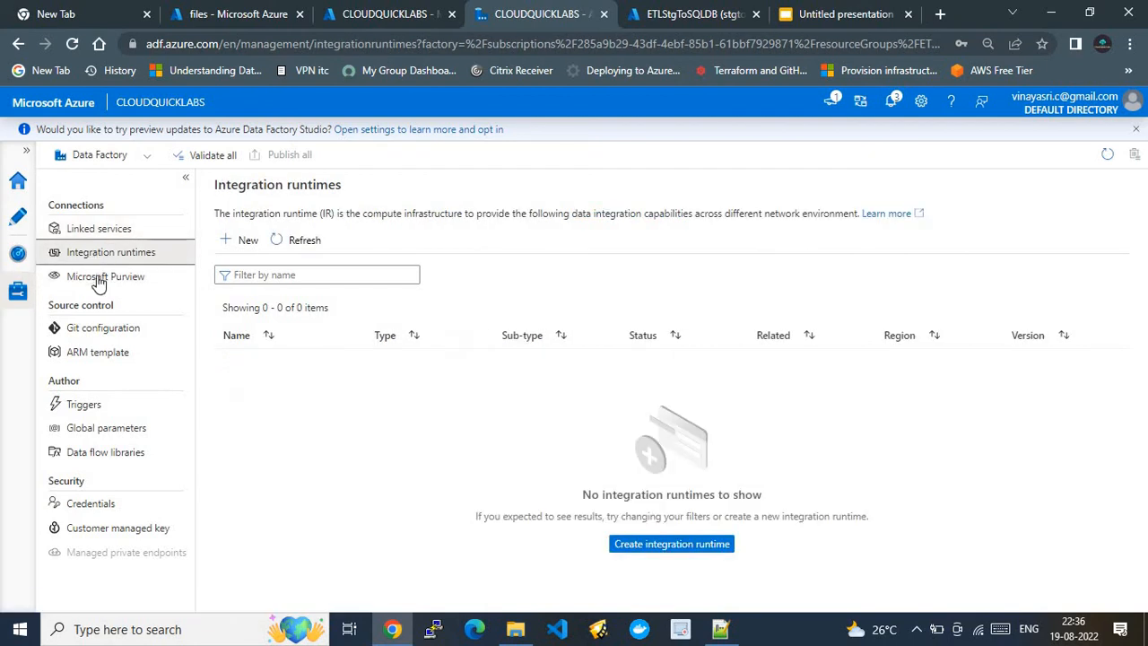
pyautogui.click(99, 281)
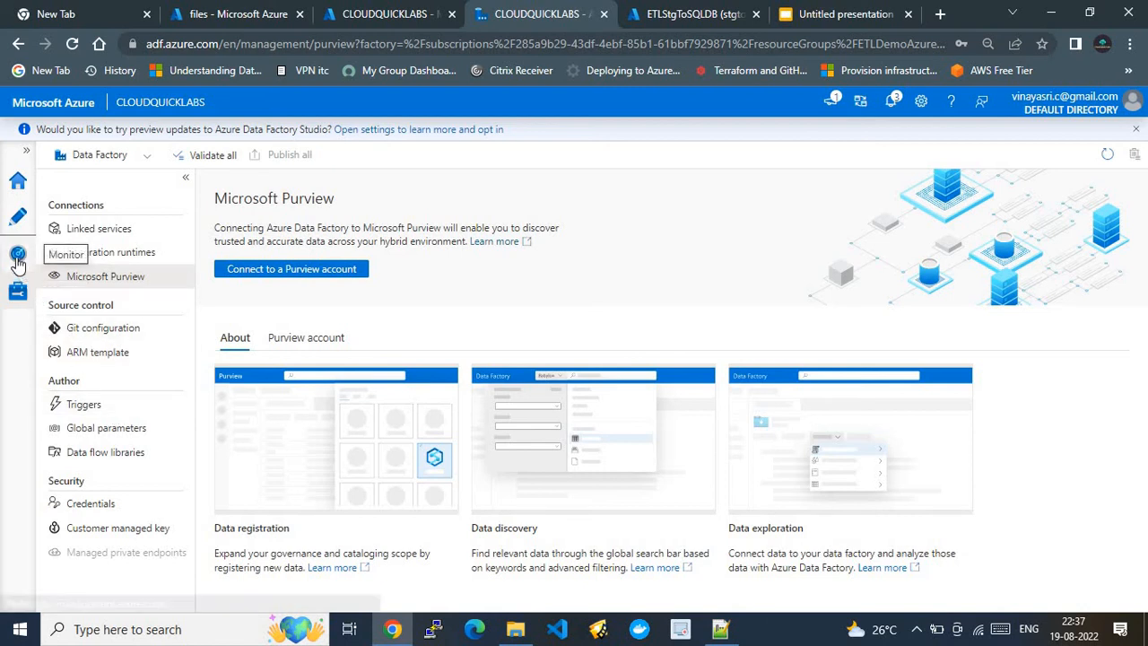
pyautogui.click(18, 256)
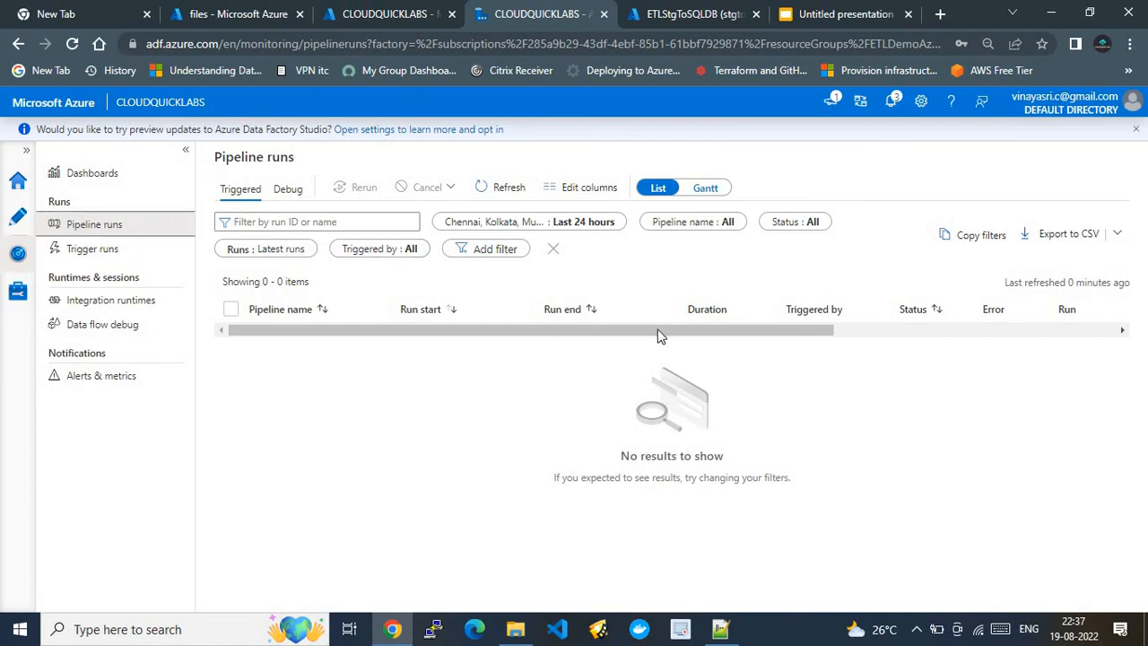
pyautogui.click(500, 189)
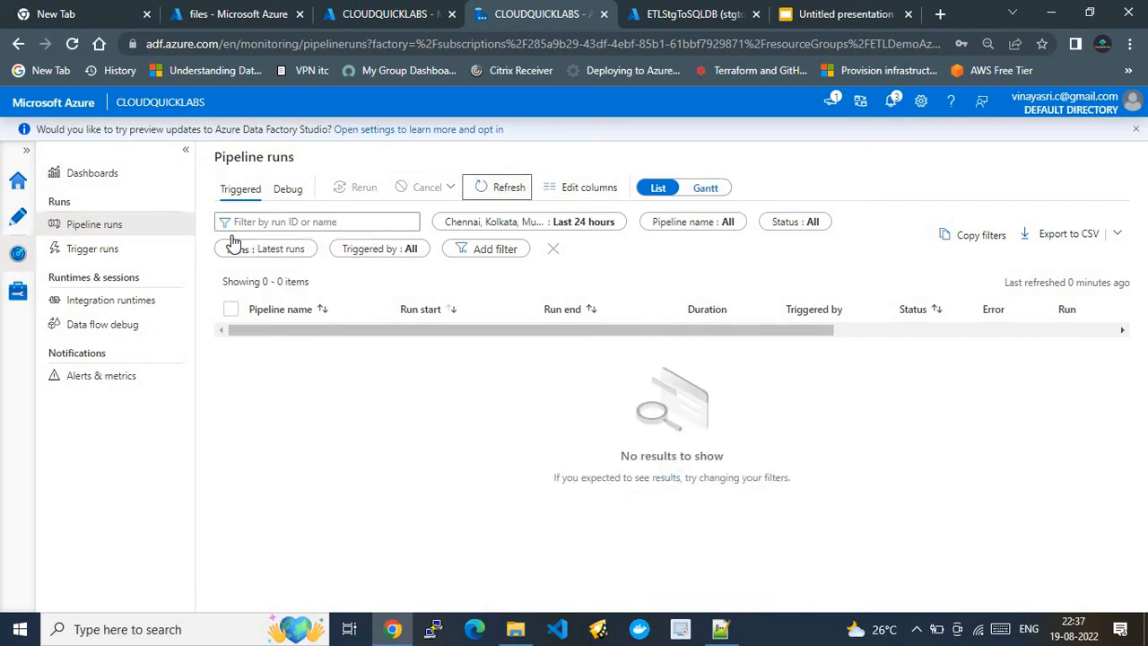
# Open the published STGToSQLDBDemo pipeline for authoring, and compare it with the ETL architecture slide in the Google Slides presentation.
pyautogui.click(18, 216)
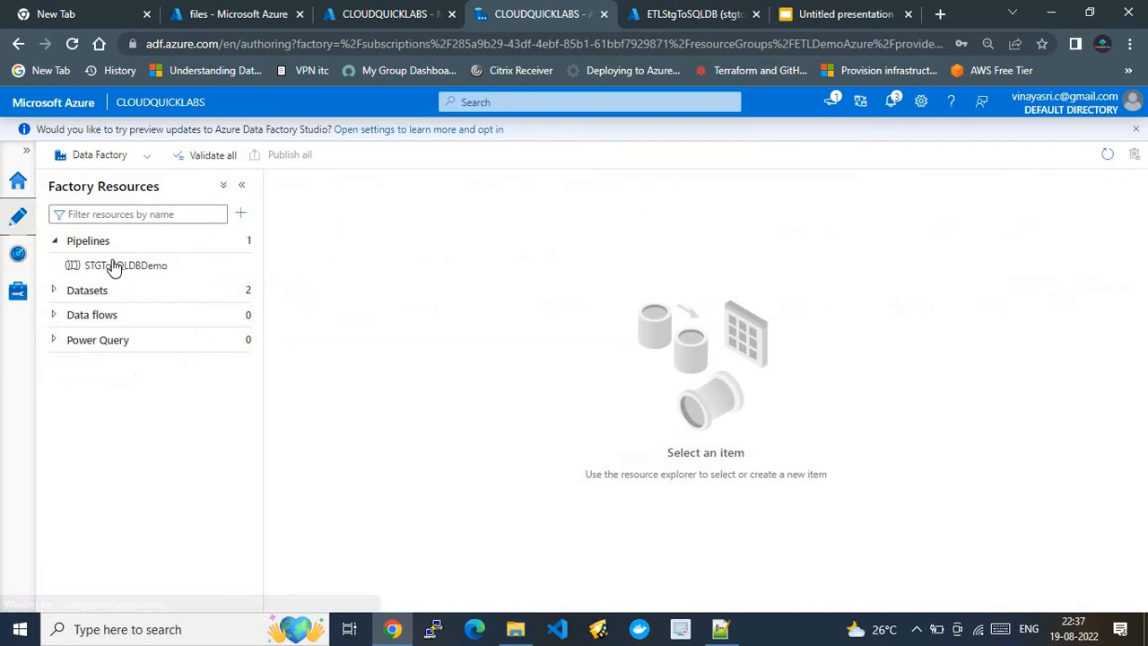
pyautogui.click(190, 272)
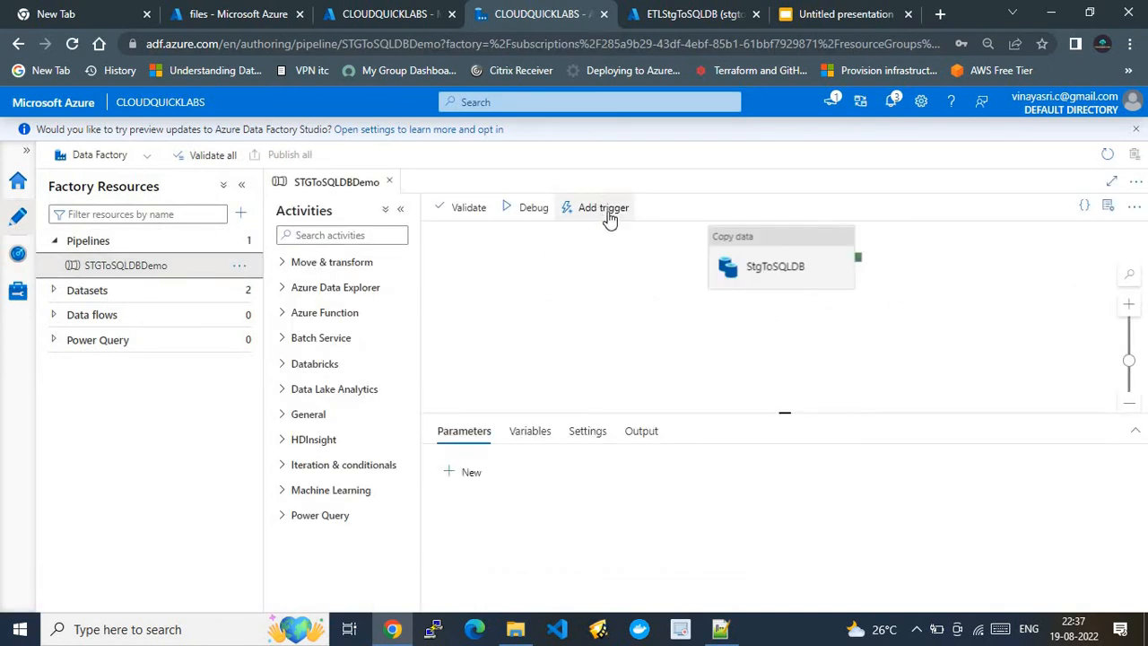
pyautogui.click(883, 10)
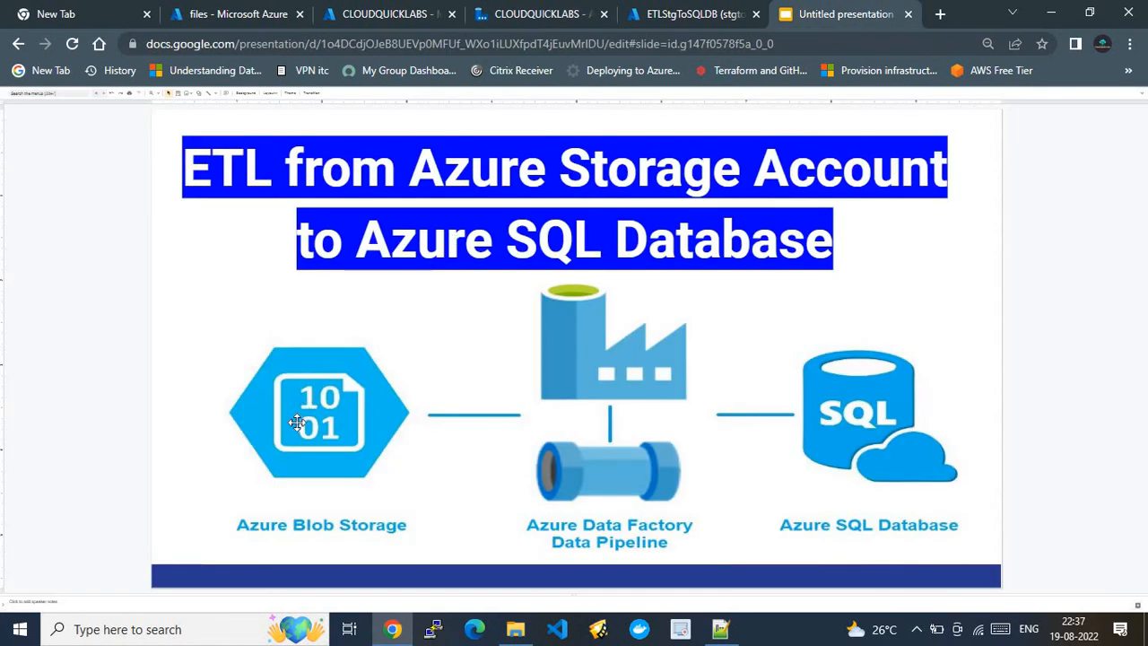
pyautogui.click(557, 16)
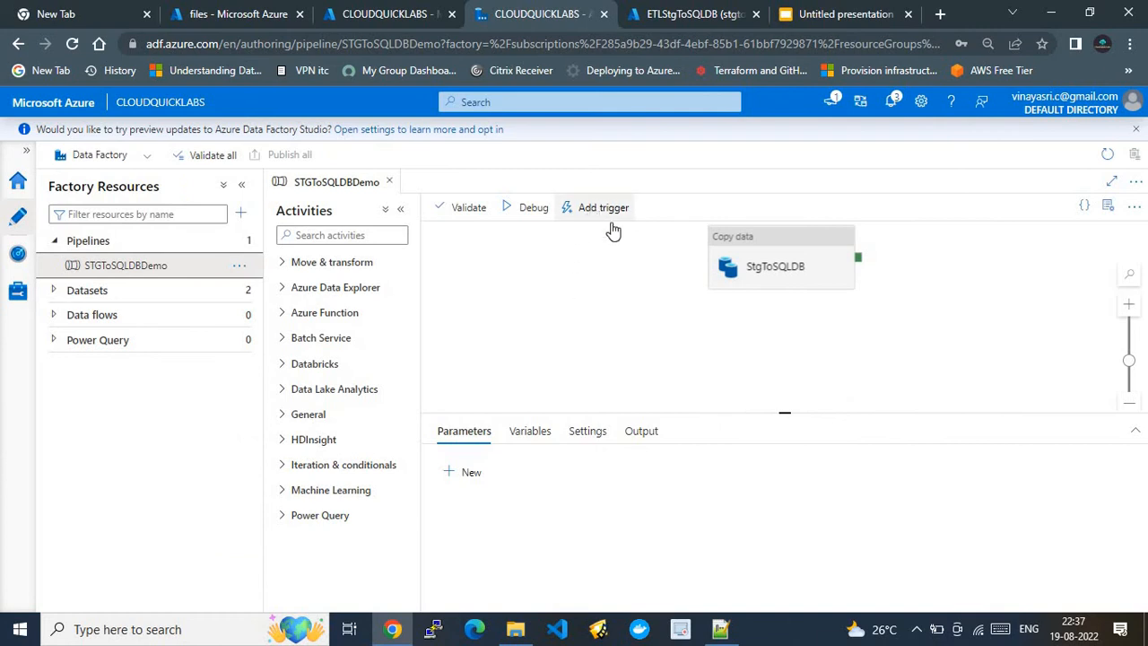
pyautogui.click(839, 11)
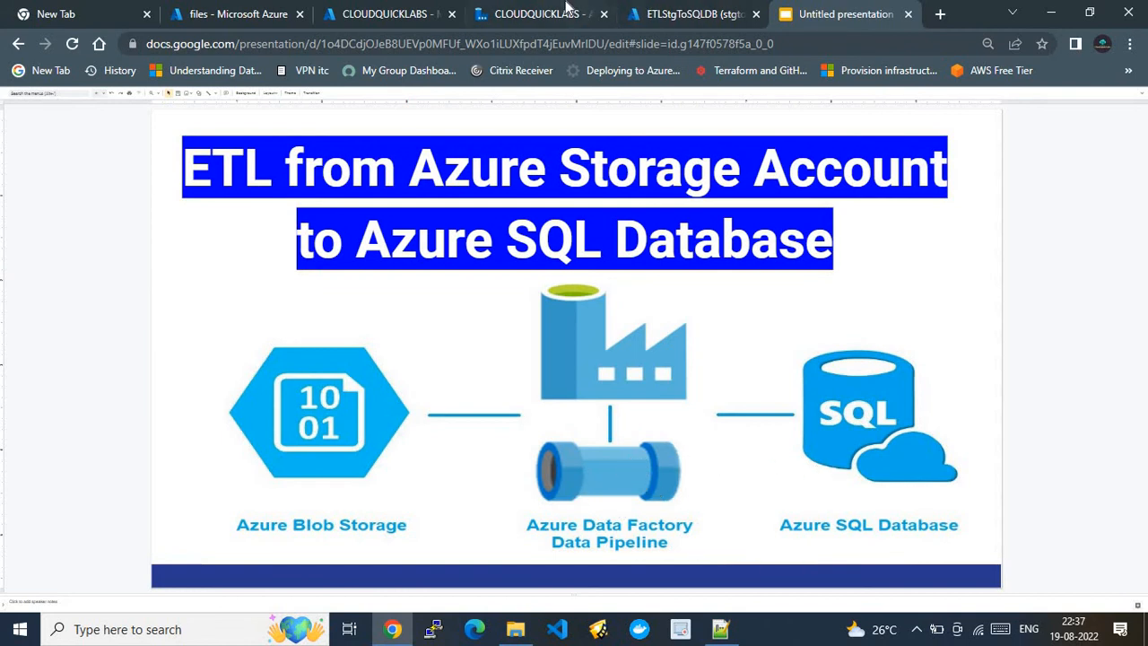
pyautogui.click(566, 11)
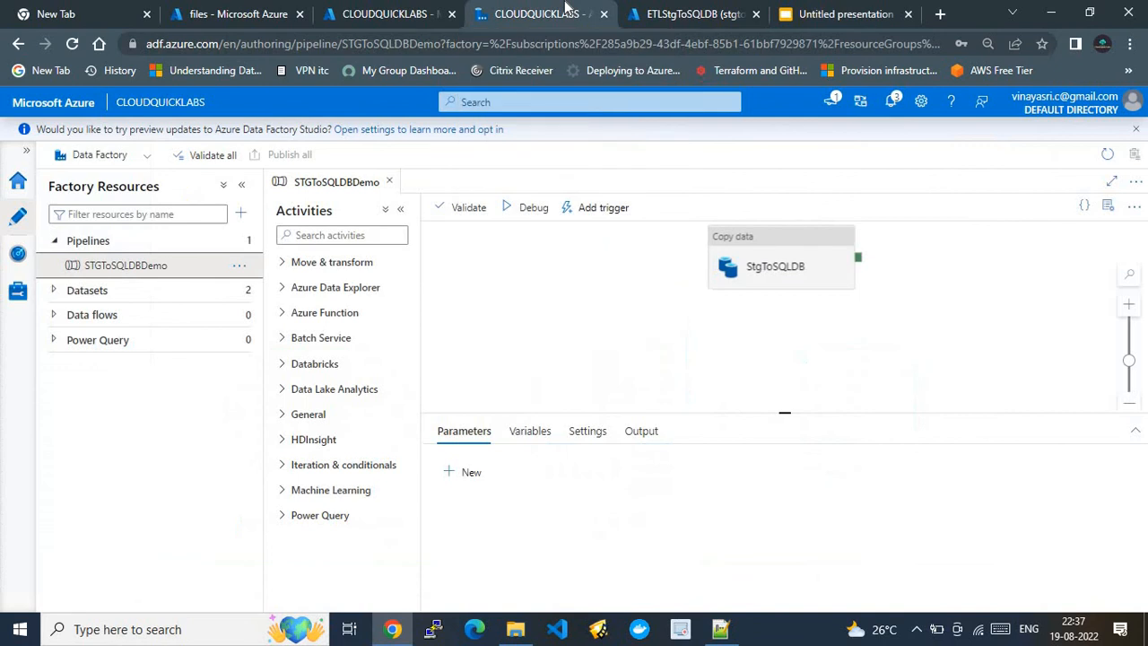
# Trigger an immediate on-demand run of the STGToSQLDBDemo pipeline.
pyautogui.click(608, 211)
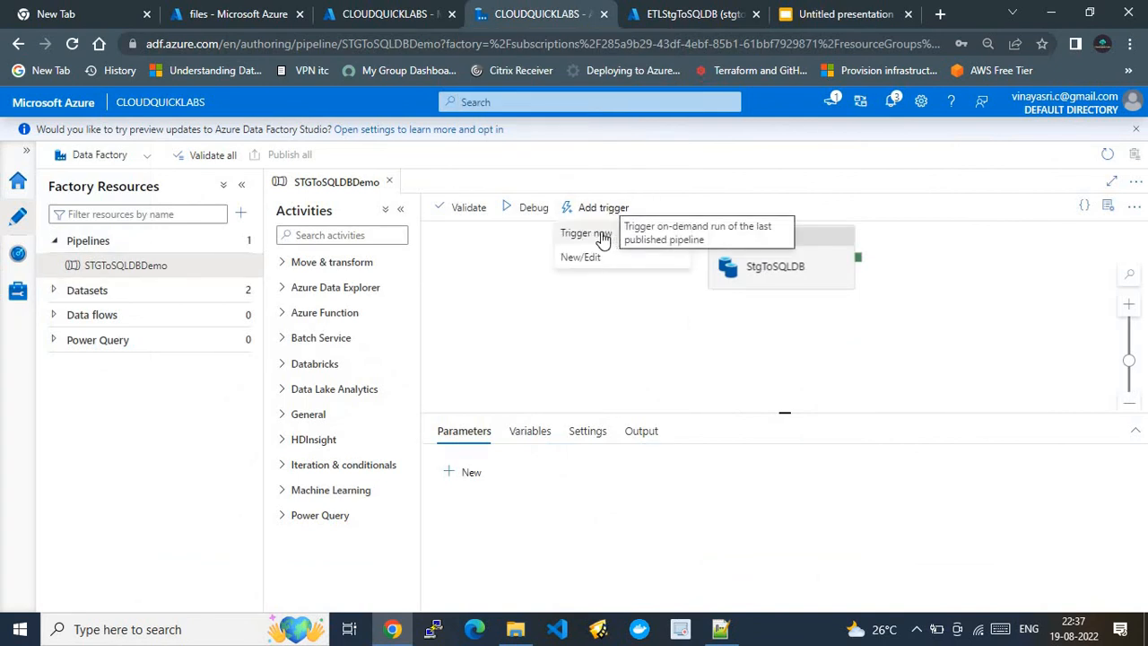
pyautogui.click(585, 233)
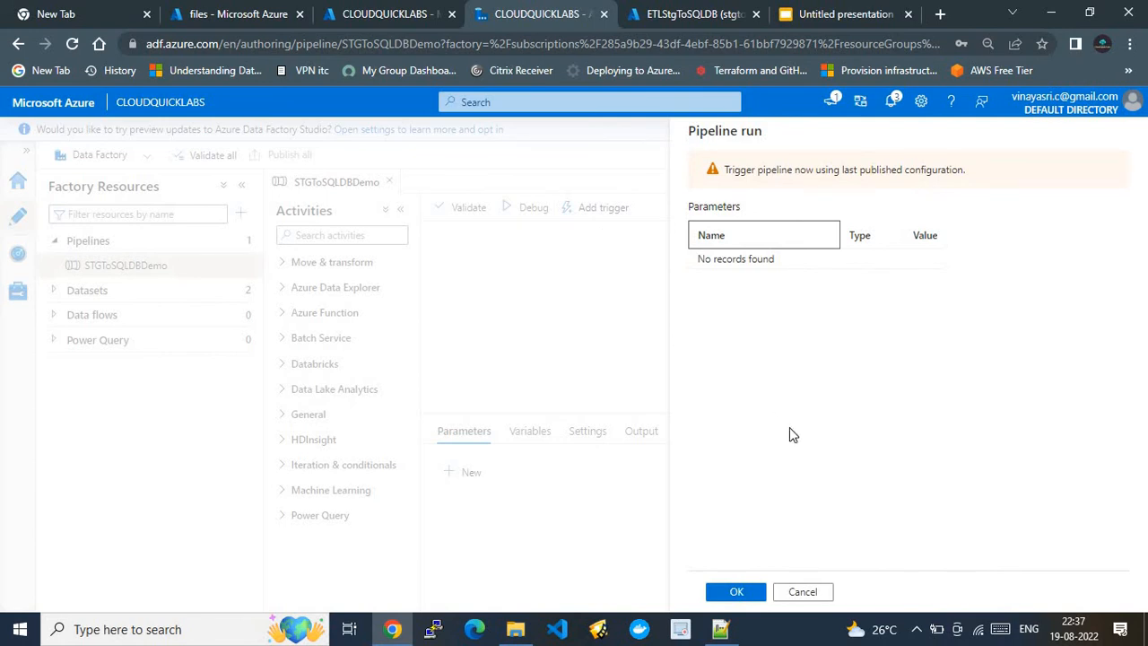
pyautogui.click(737, 591)
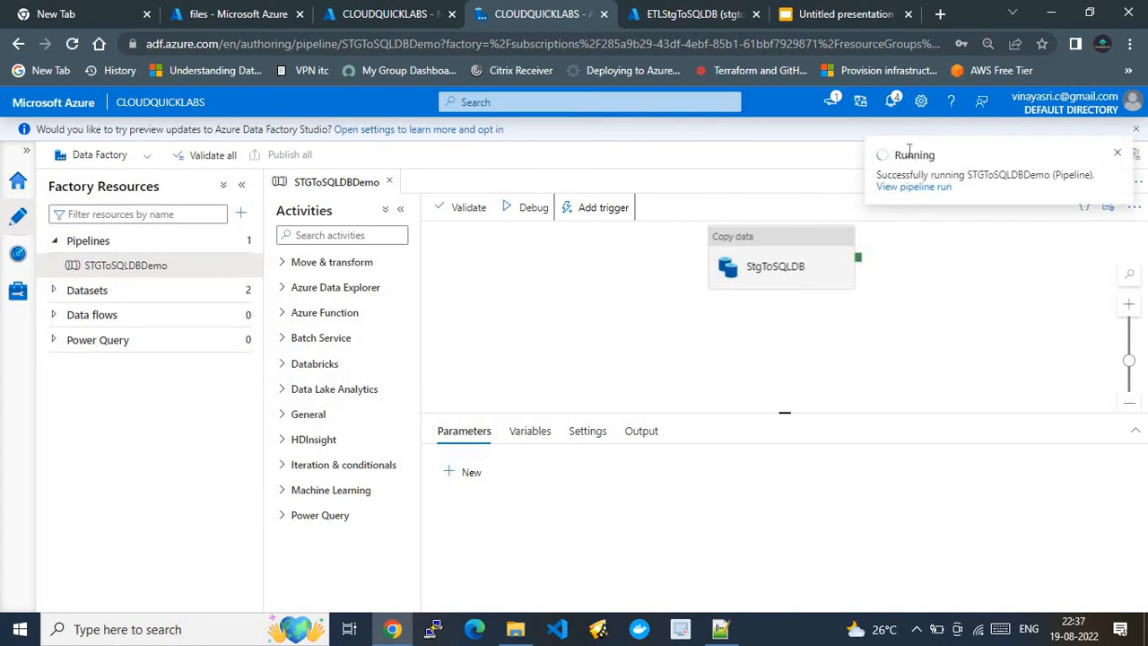
# Check the triggered pipeline run's status with a refresh, and switch to the ETL architecture slide in Google Slides.
pyautogui.click(18, 253)
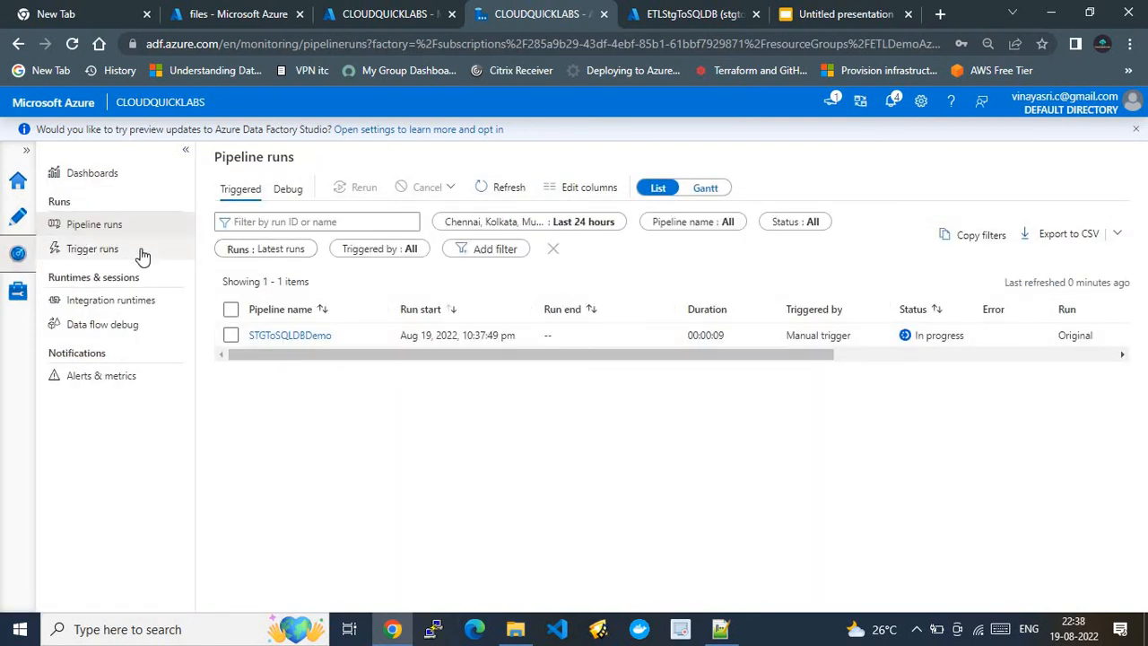
pyautogui.click(502, 188)
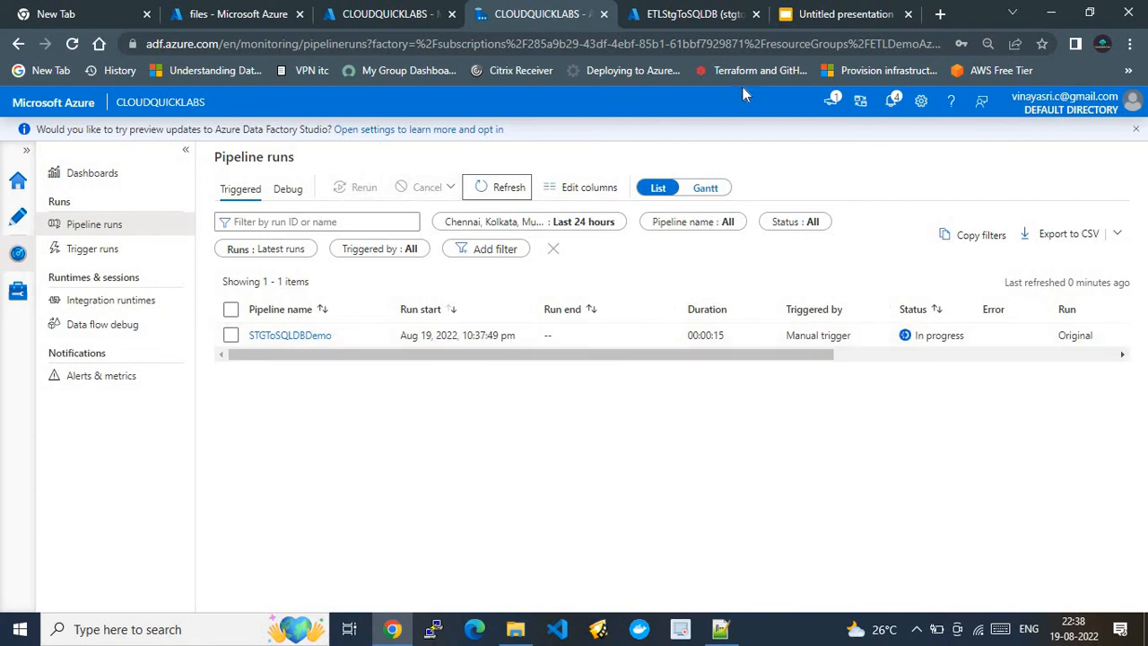
pyautogui.click(811, 17)
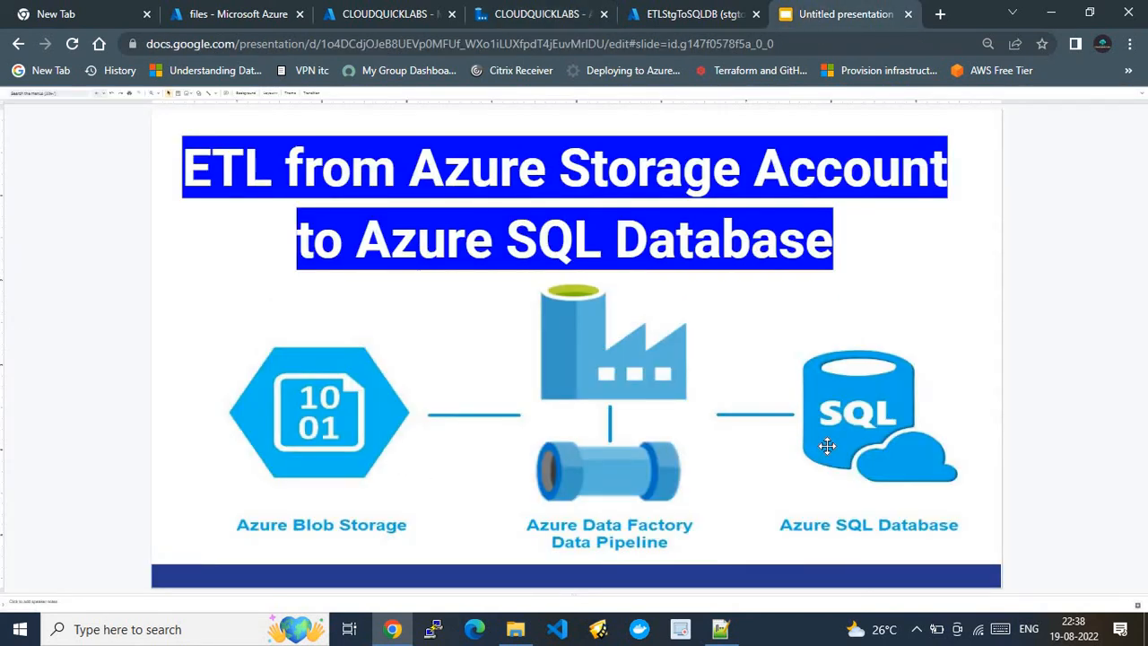
# Refresh the triggered pipeline runs in Data Factory and inspect the StgToSQLDB copy activity in the STGToSQLDBDemo run's details.
pyautogui.click(556, 13)
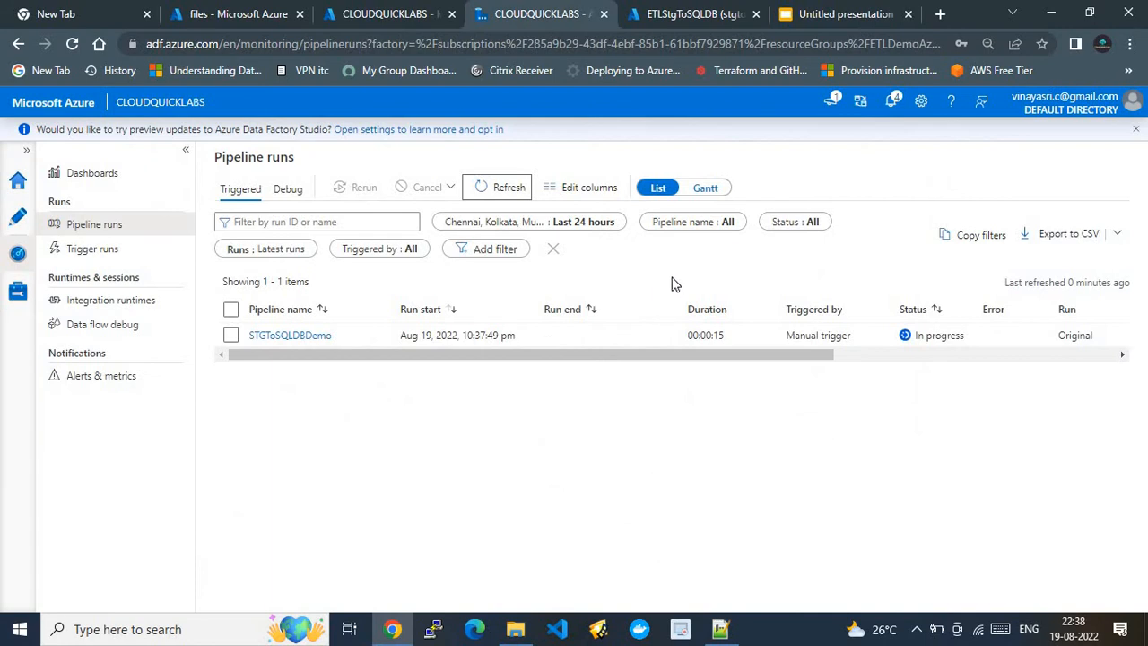
pyautogui.click(496, 191)
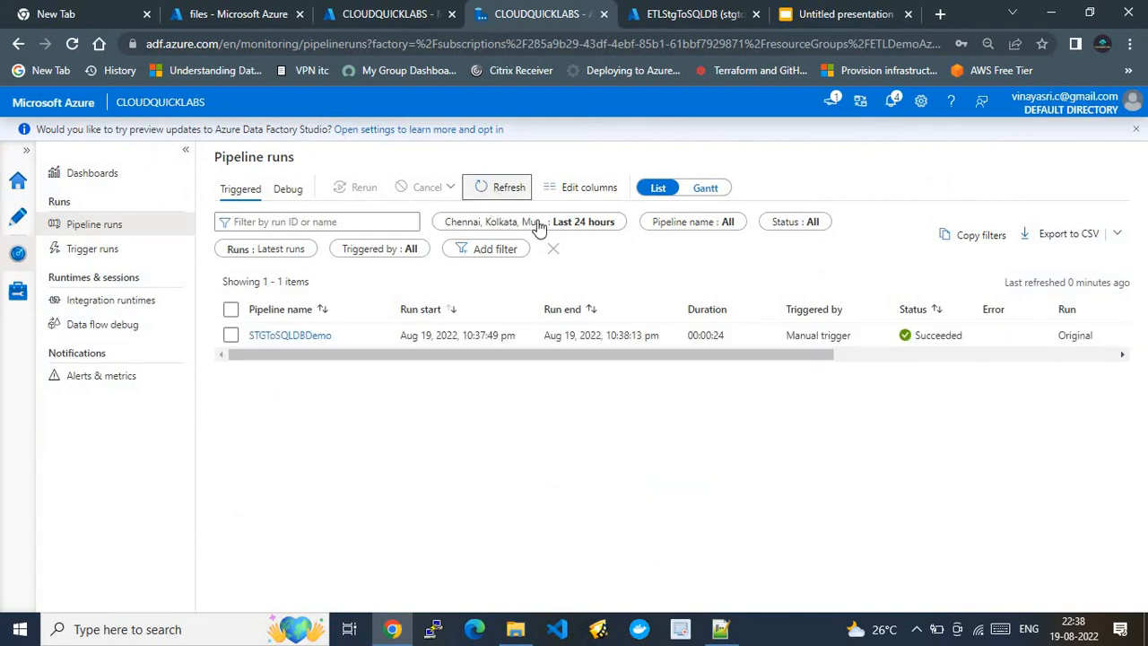
pyautogui.click(295, 335)
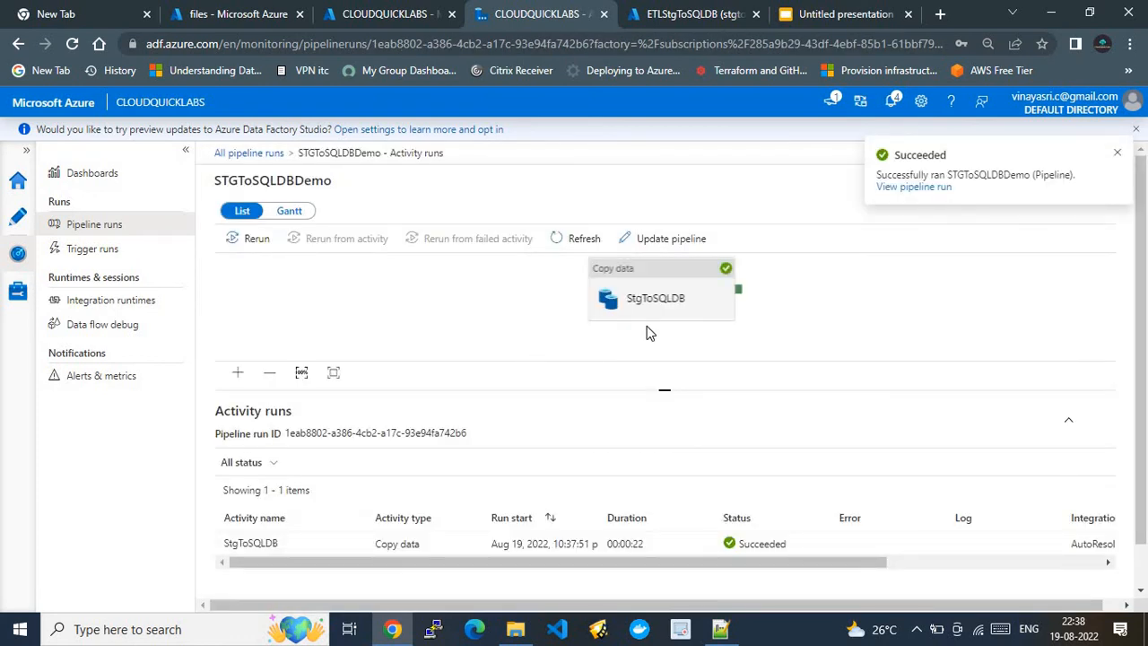
pyautogui.click(661, 305)
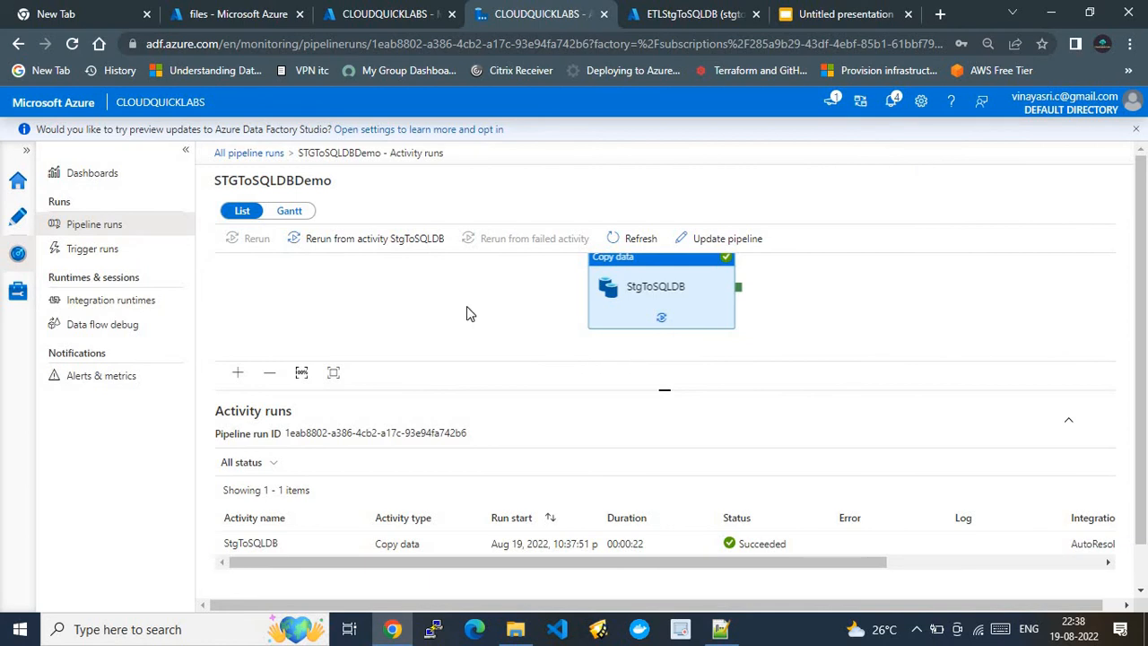
# In the ETLStgToSQLDB query editor, remove TOP (1000) from the query and run SELECT * FROM [dbo].[stgtosqldb].
pyautogui.click(689, 11)
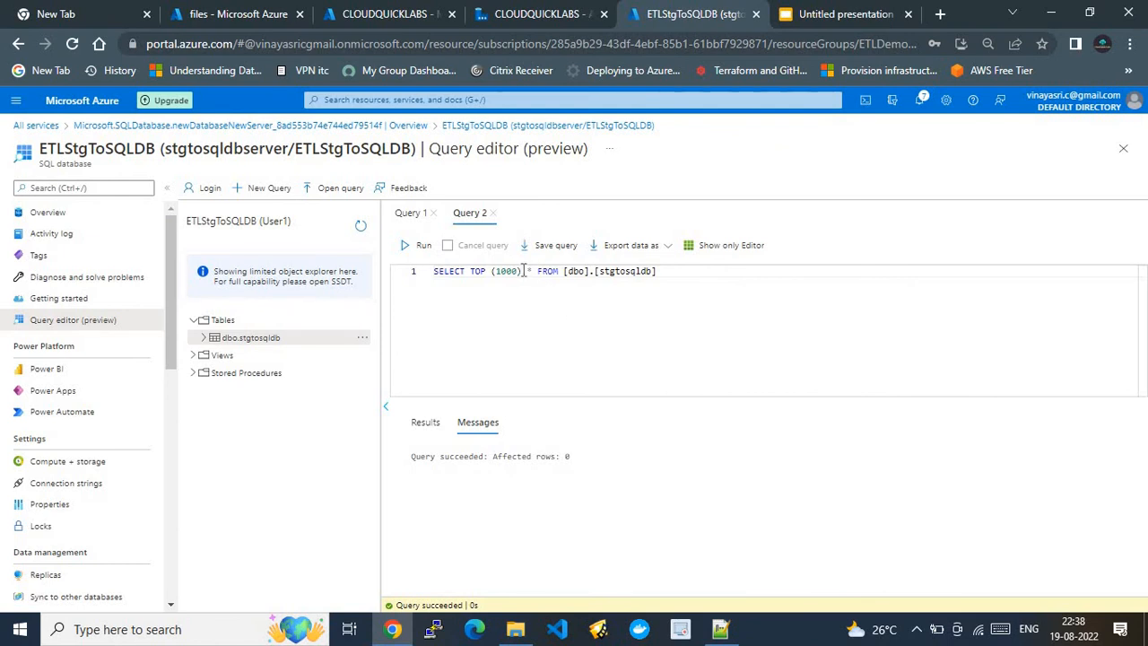
pyautogui.press('BackSpace')
pyautogui.press('BackSpace')
pyautogui.press('BackSpace')
pyautogui.press('BackSpace')
pyautogui.press('BackSpace')
pyautogui.press('BackSpace')
pyautogui.press('BackSpace')
pyautogui.press('BackSpace')
pyautogui.press('BackSpace')
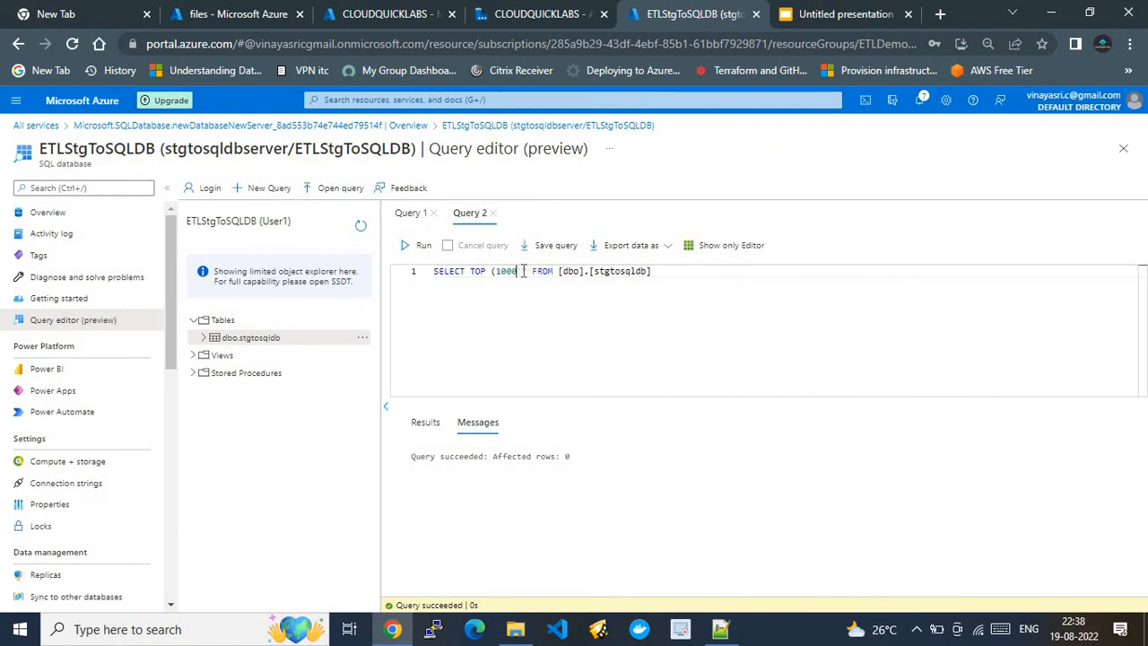
pyautogui.press('BackSpace')
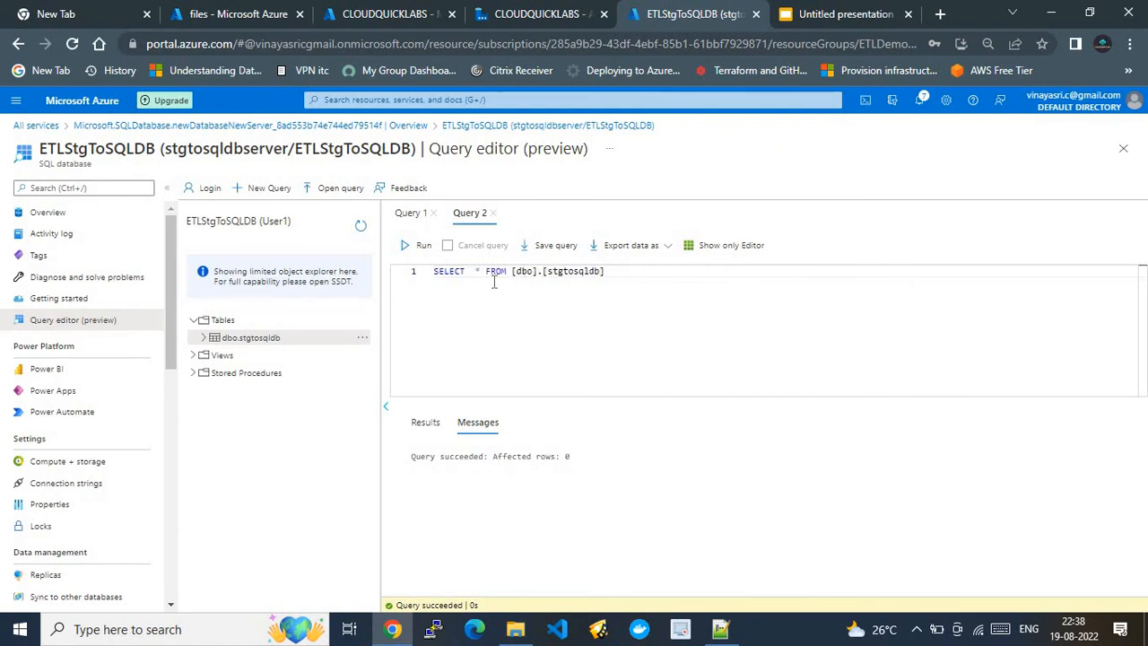
pyautogui.click(414, 245)
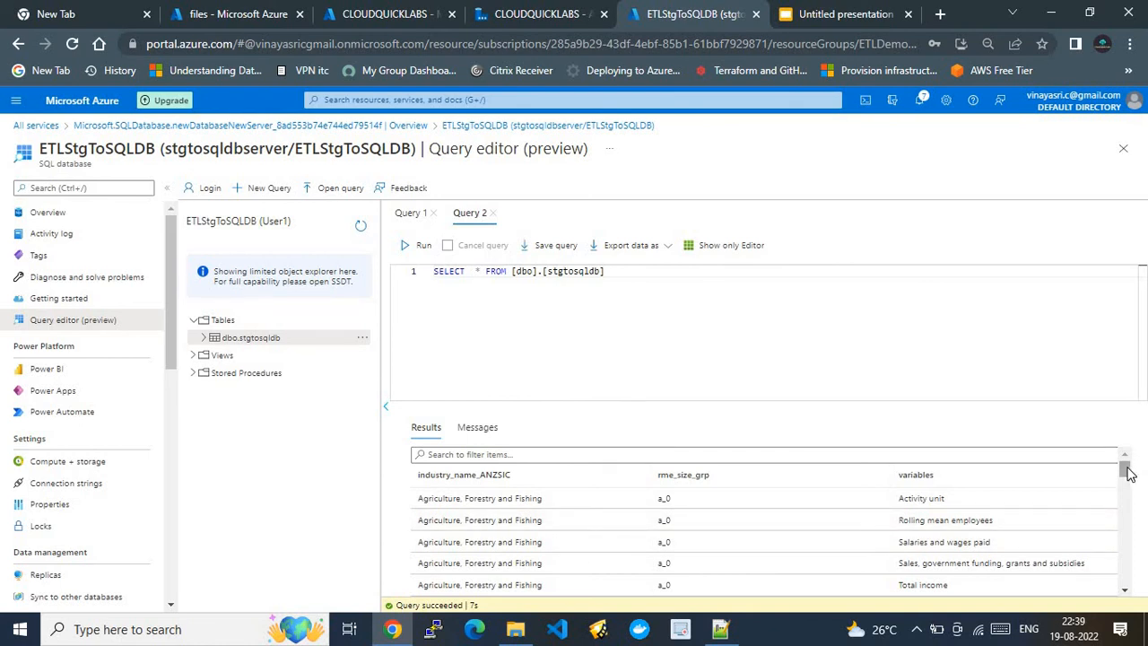
# Browse the returned rows and compare them with the ETL architecture slide in Google Slides, returning to the query editor.
pyautogui.moveTo(1128, 472); pyautogui.dragTo(1137, 592)
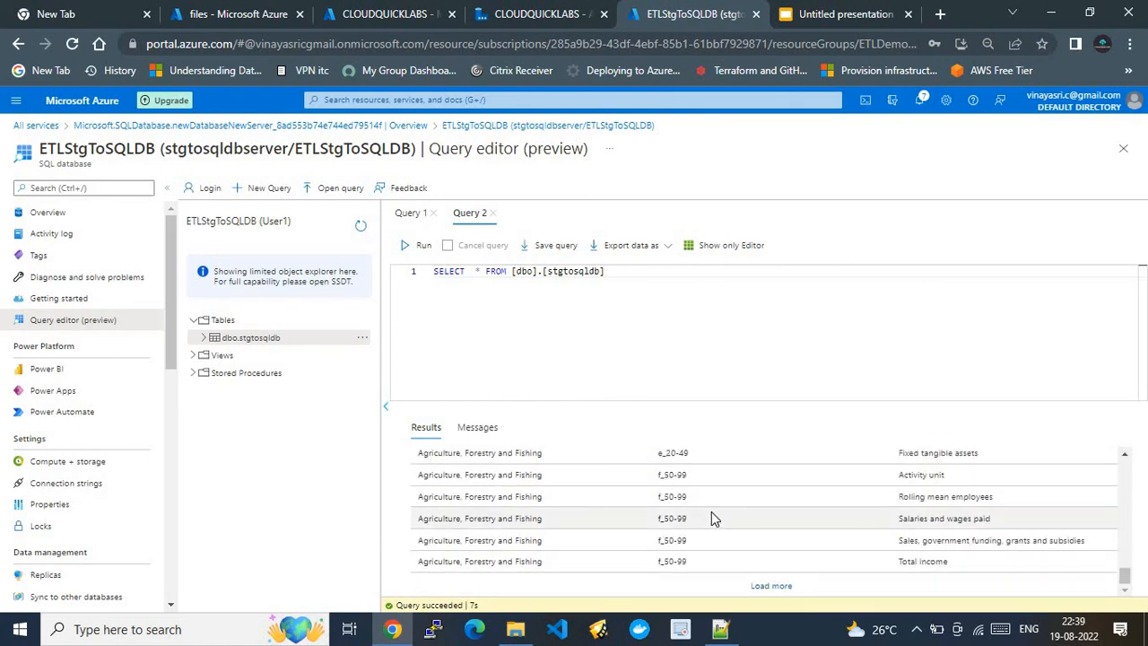
pyautogui.click(833, 23)
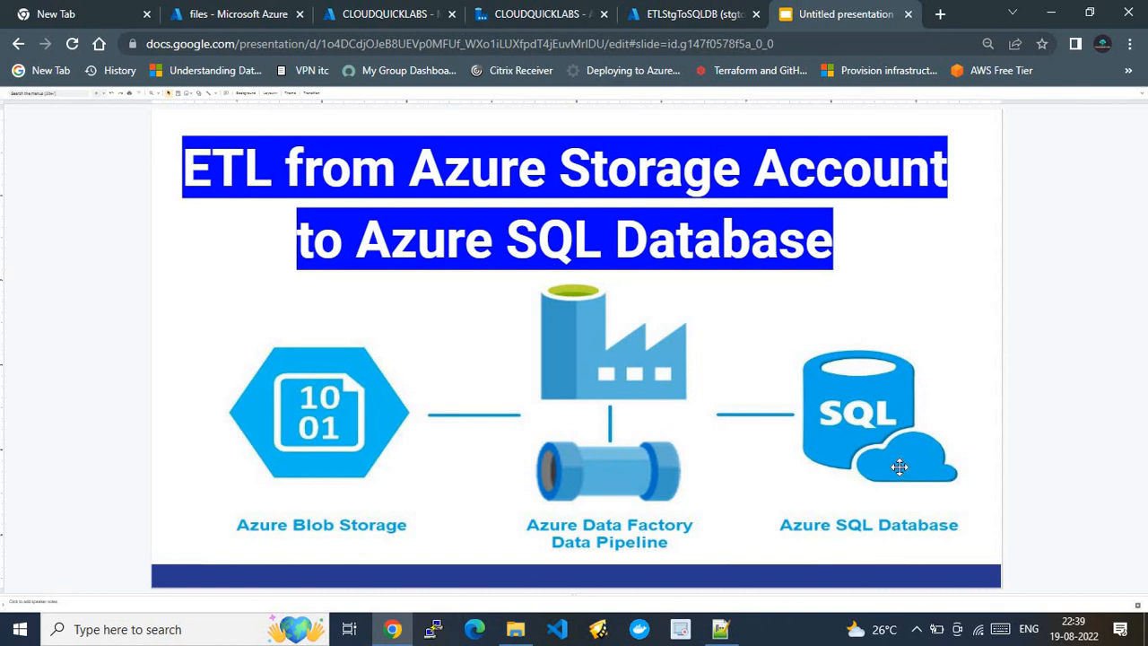
pyautogui.click(650, 12)
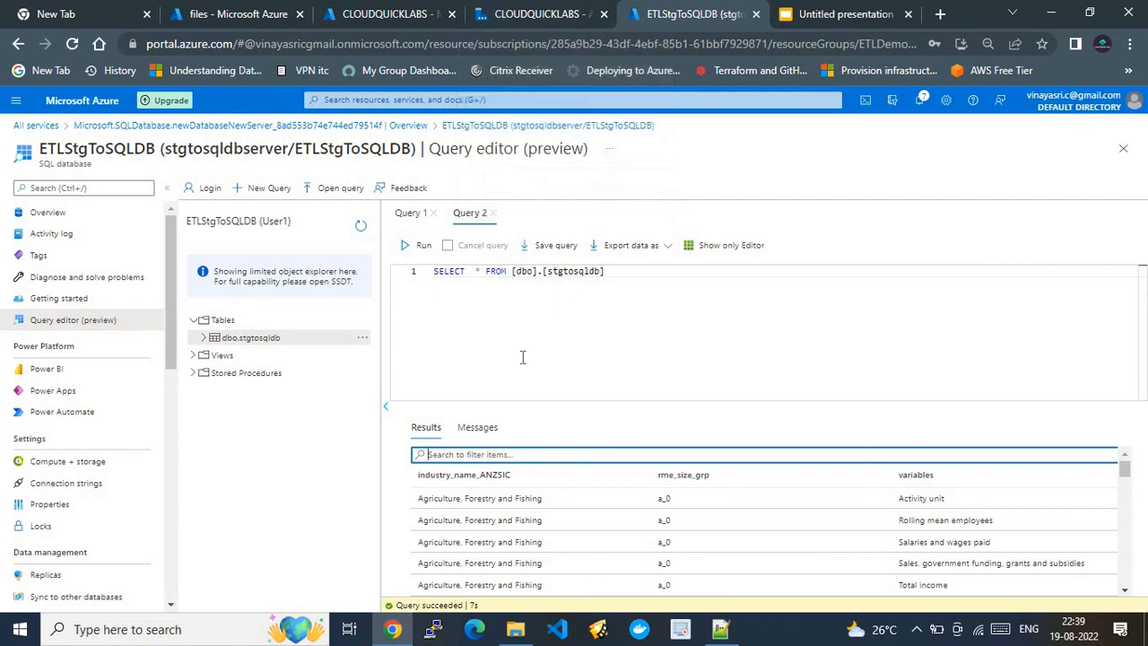
# Change the query to DELETE FROM [dbo].[stgtosqldb] and run it to empty the table.
pyautogui.click(486, 277)
pyautogui.press('BackSpace')
pyautogui.press('BackSpace')
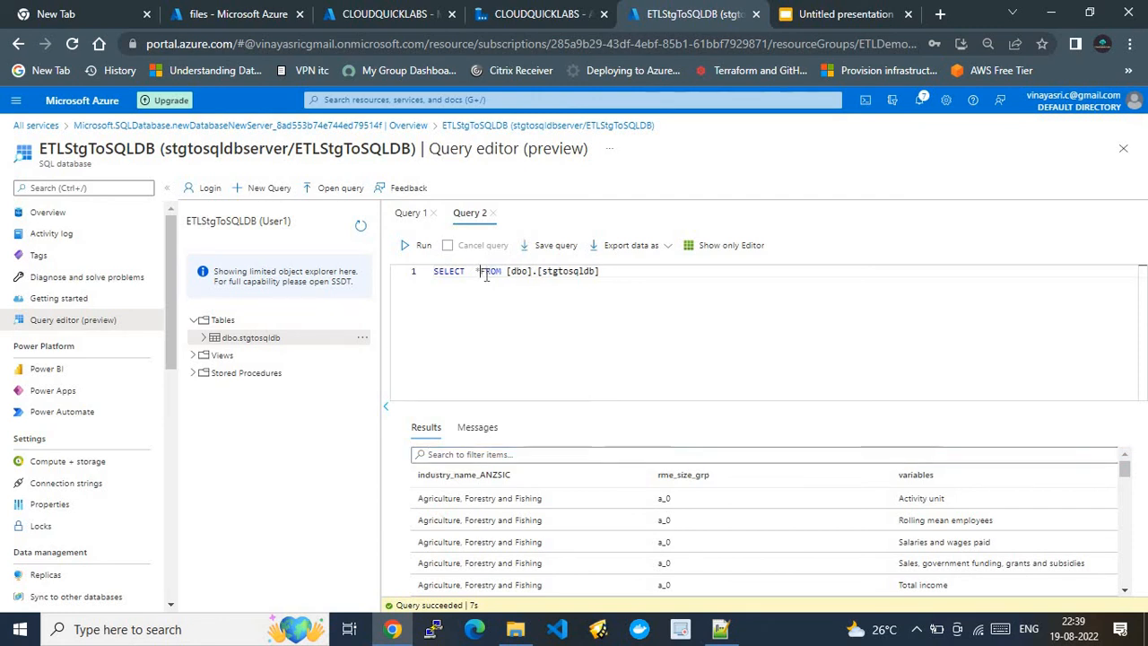
pyautogui.press('BackSpace')
pyautogui.press('BackSpace')
pyautogui.press('BackSpace')
pyautogui.press('BackSpace')
pyautogui.press('BackSpace')
pyautogui.press('BackSpace')
pyautogui.press('BackSpace')
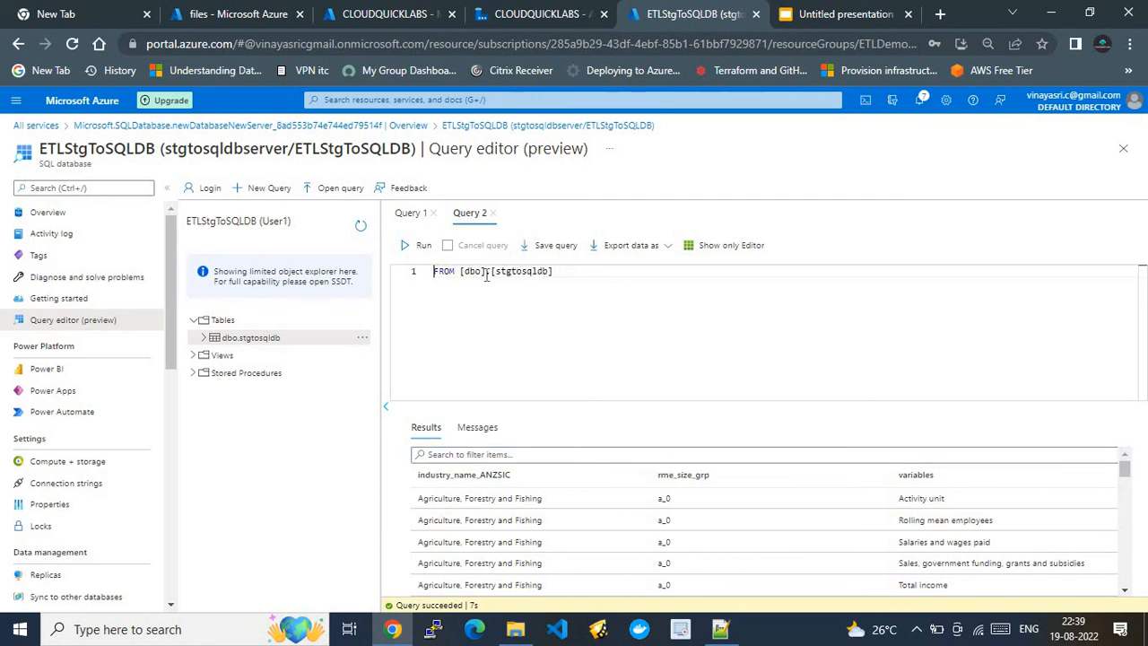
pyautogui.write('DELE')
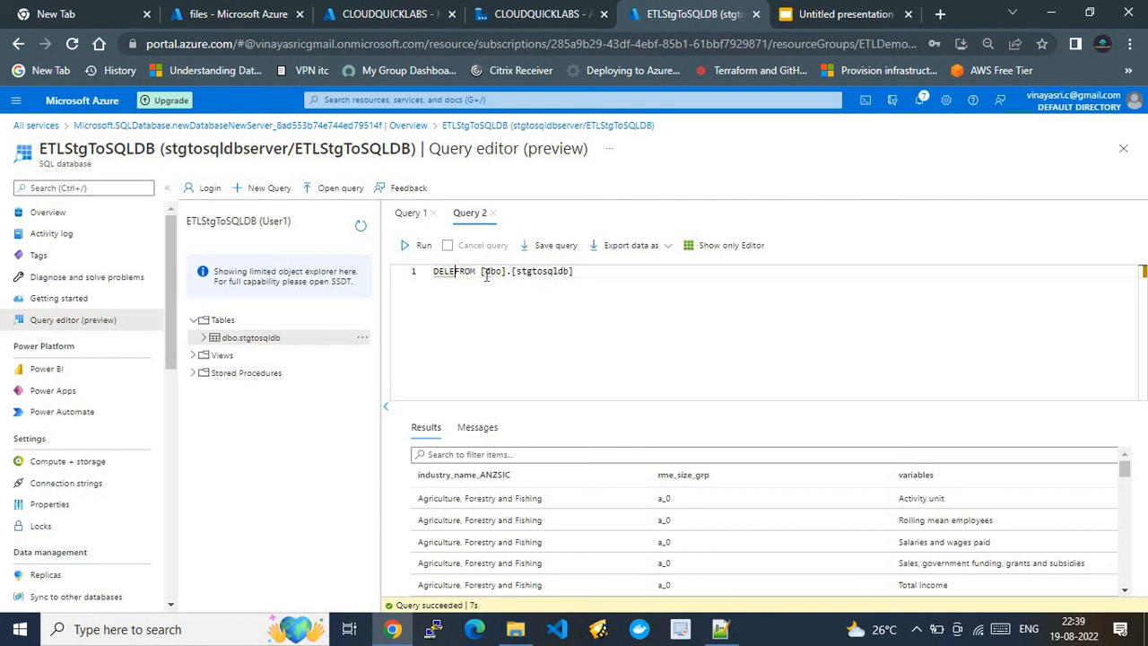
pyautogui.write('TE')
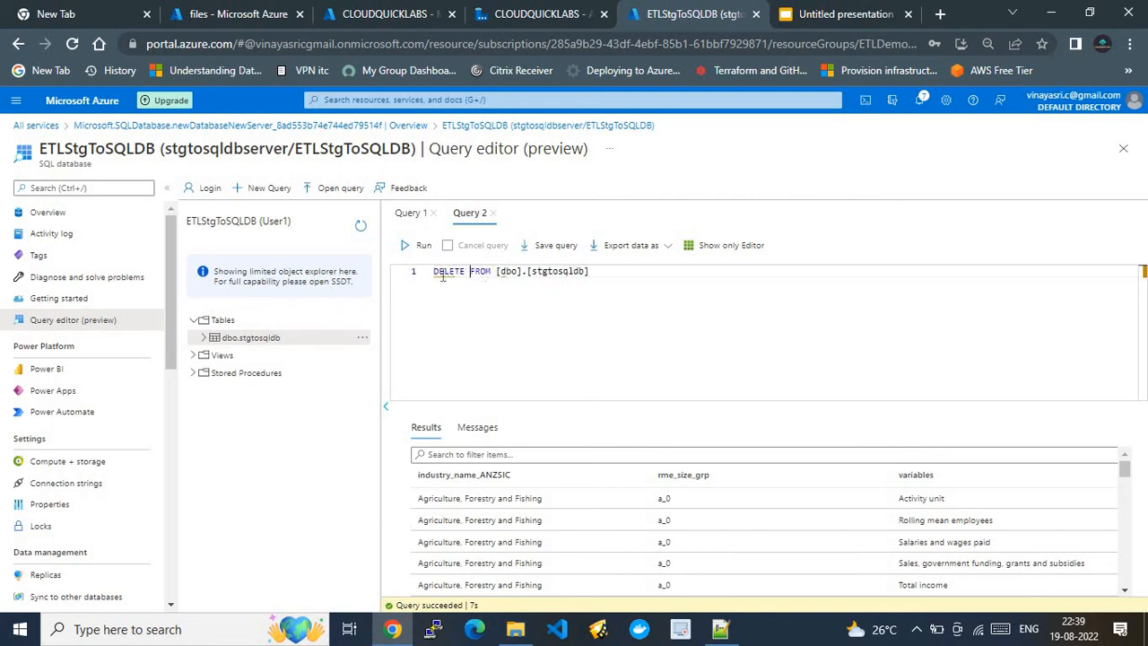
pyautogui.click(410, 246)
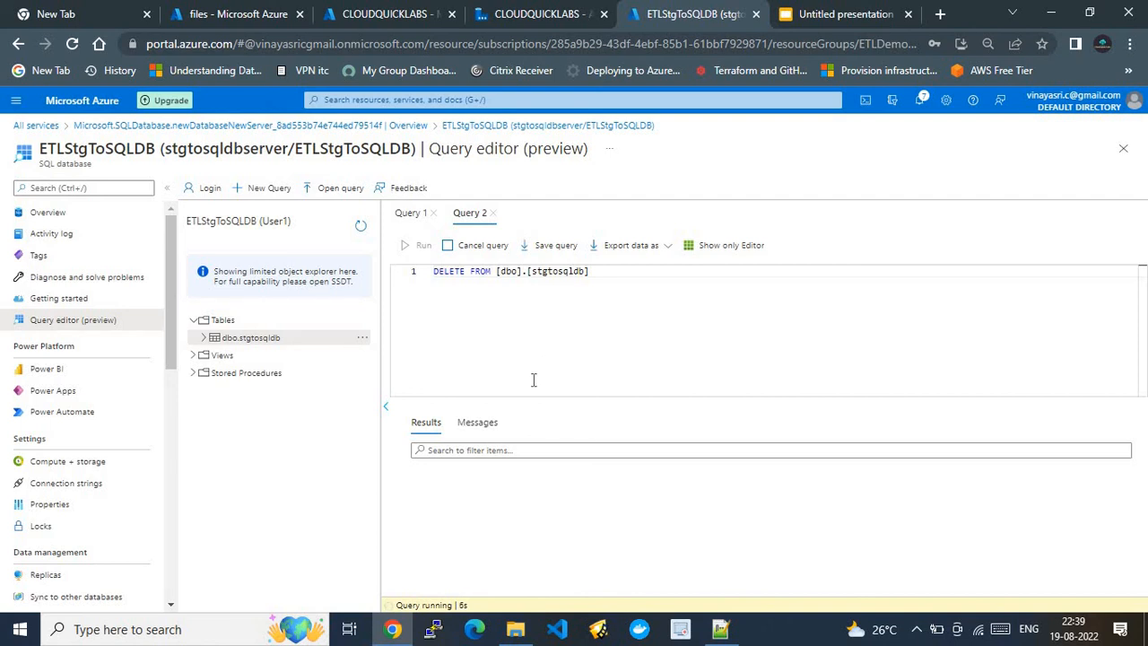
# Change the query back to SELECT * FROM [dbo].[stgtosqldb] and run it to check the table's contents.
pyautogui.click(466, 271)
pyautogui.press('BackSpace')
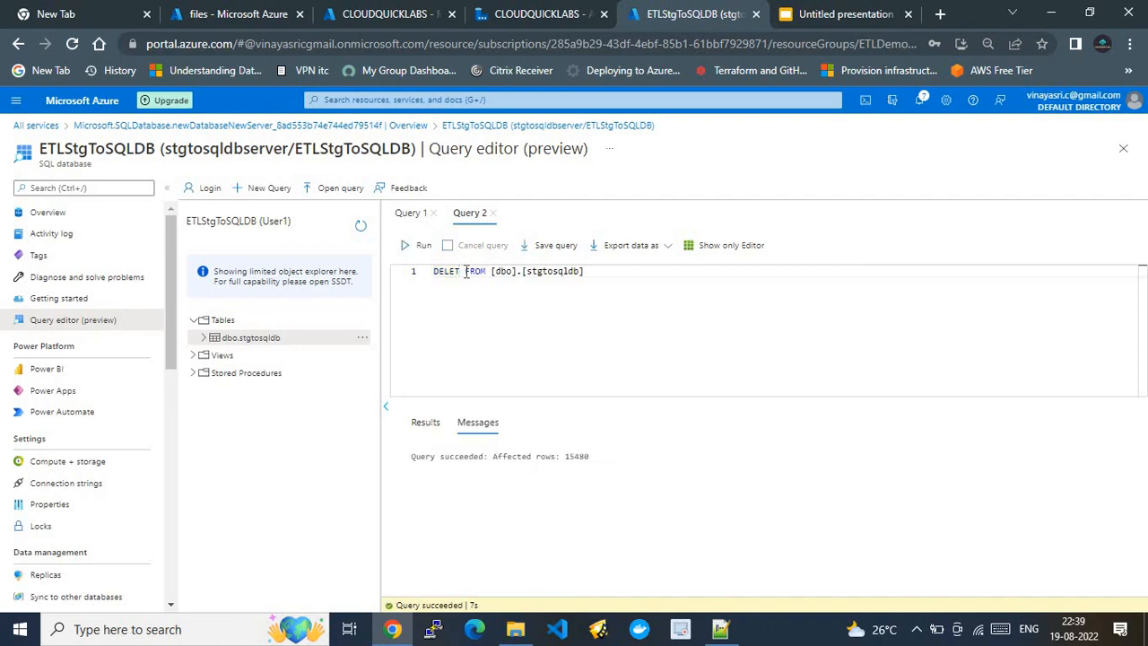
pyautogui.press('BackSpace')
pyautogui.press('BackSpace')
pyautogui.press('BackSpace')
pyautogui.press('BackSpace')
pyautogui.press('BackSpace')
pyautogui.write('SELC')
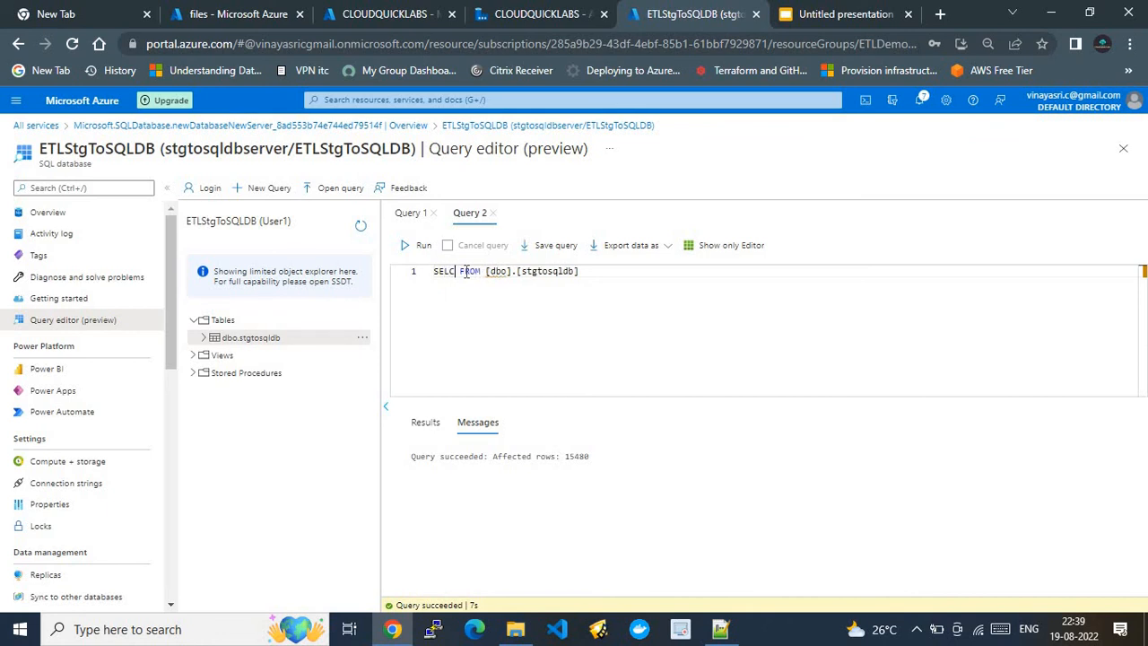
pyautogui.press('BackSpace')
pyautogui.write('ECT ')
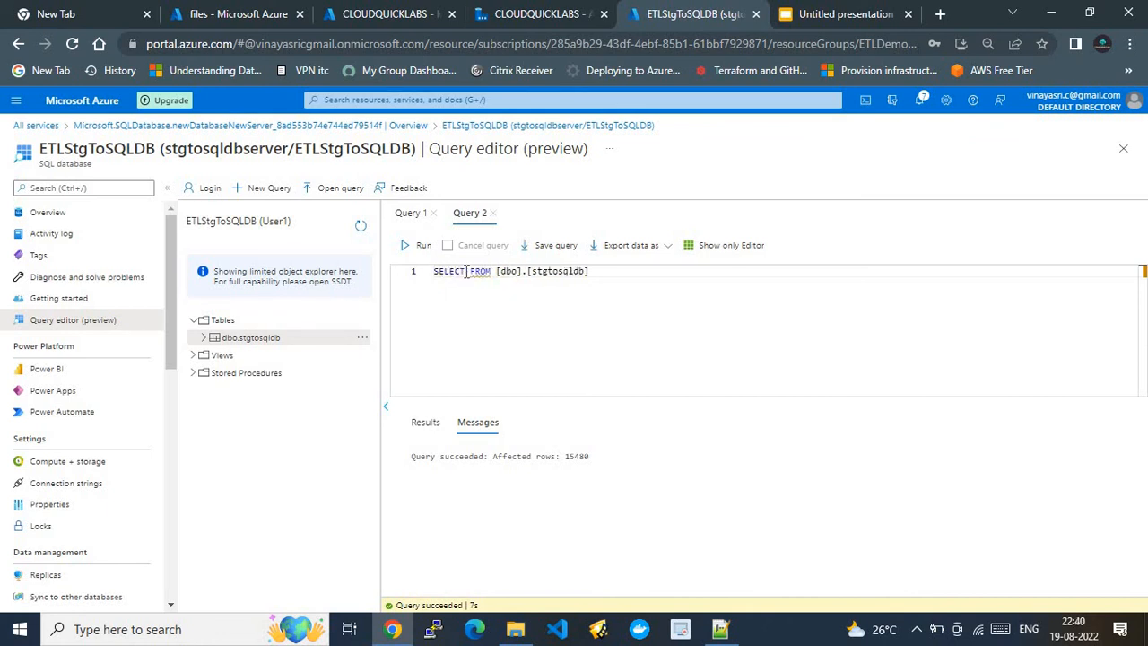
pyautogui.write('*')
pyautogui.click(404, 245)
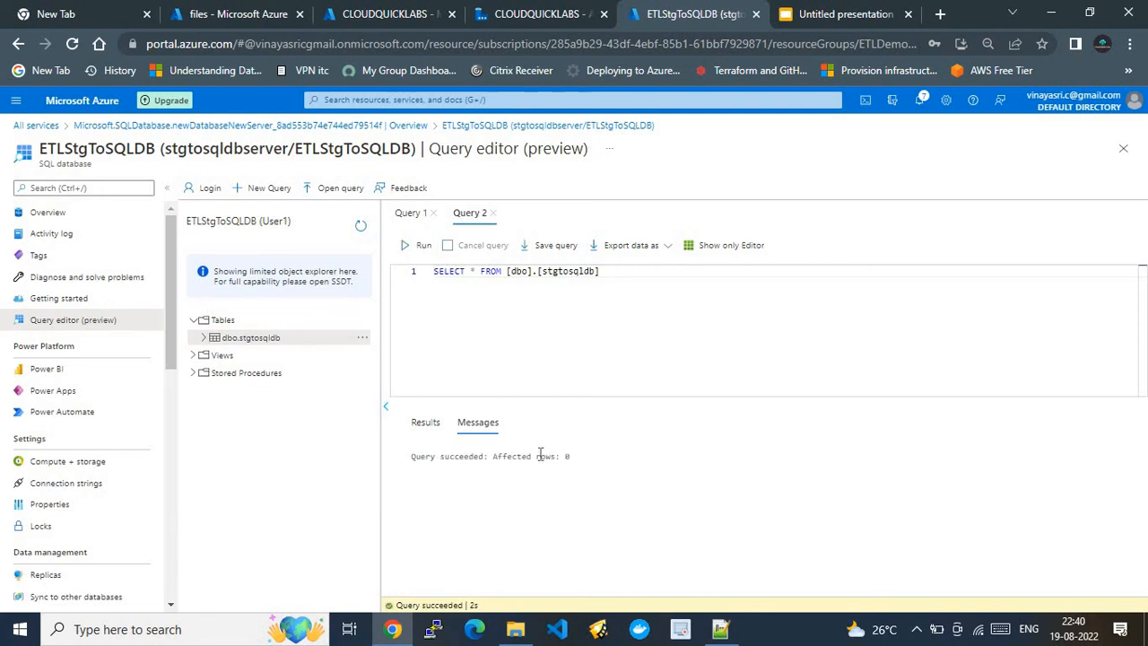
# Switch to Data Factory, open the STGToSQLDBDemo pipeline for authoring, and start creating a new trigger for it.
pyautogui.click(545, 14)
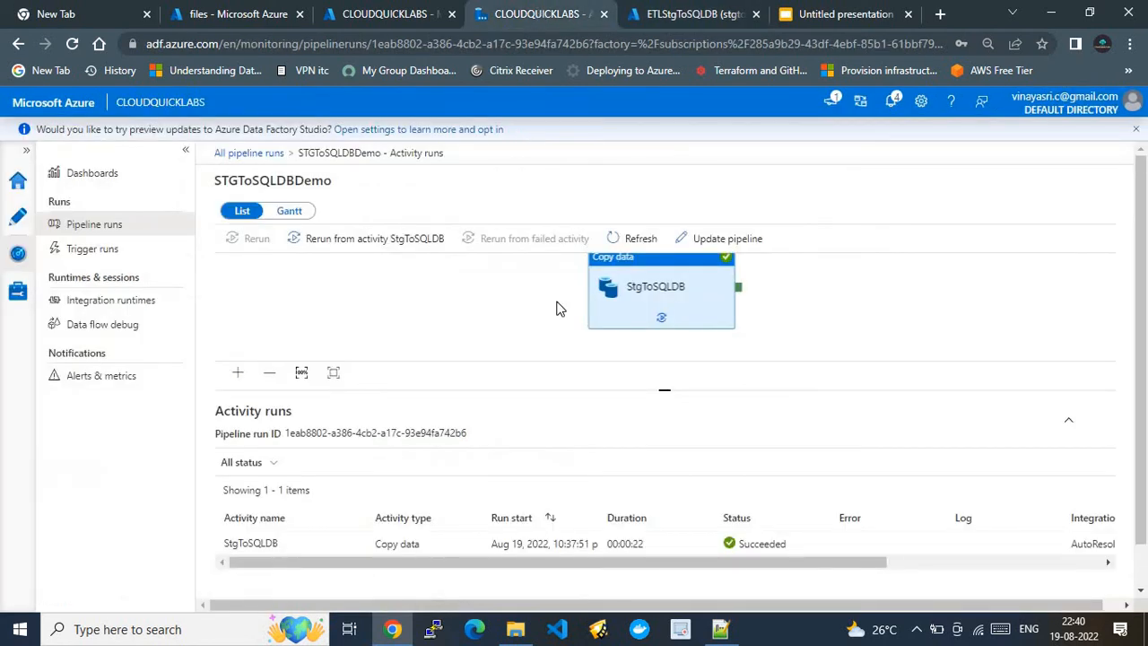
pyautogui.click(59, 251)
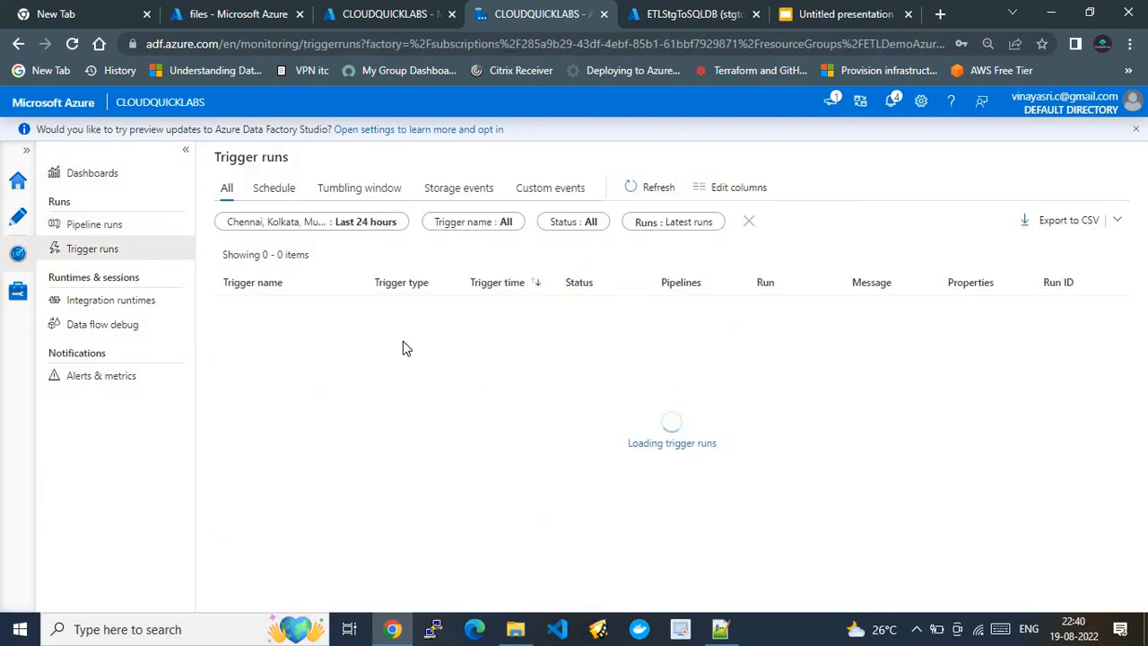
pyautogui.click(18, 218)
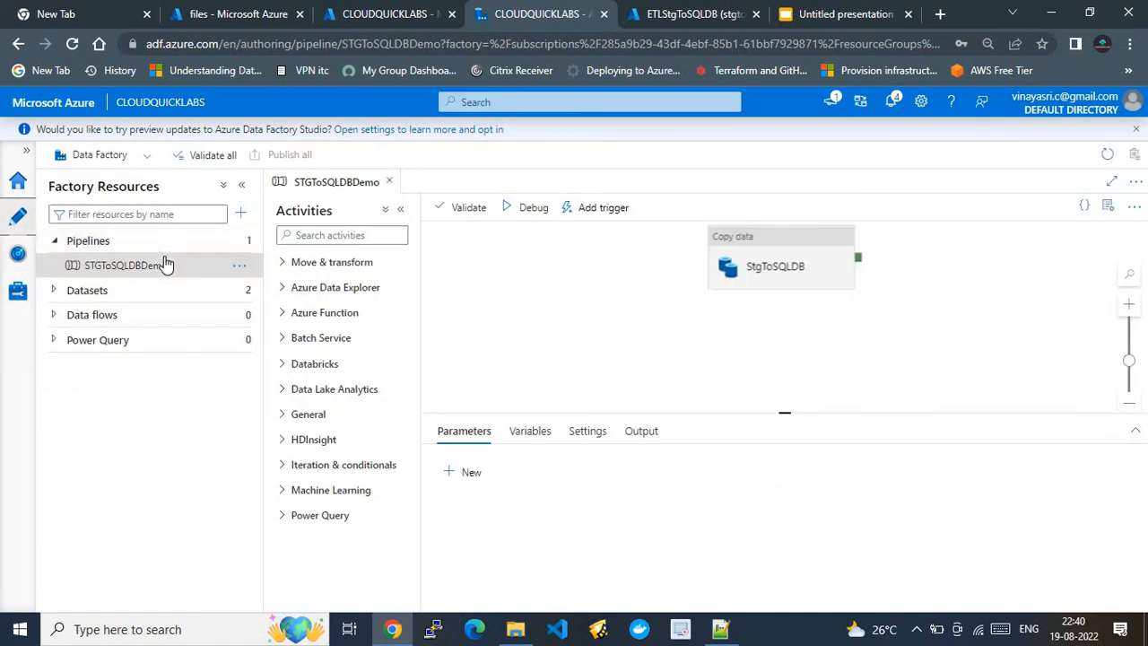
pyautogui.click(592, 213)
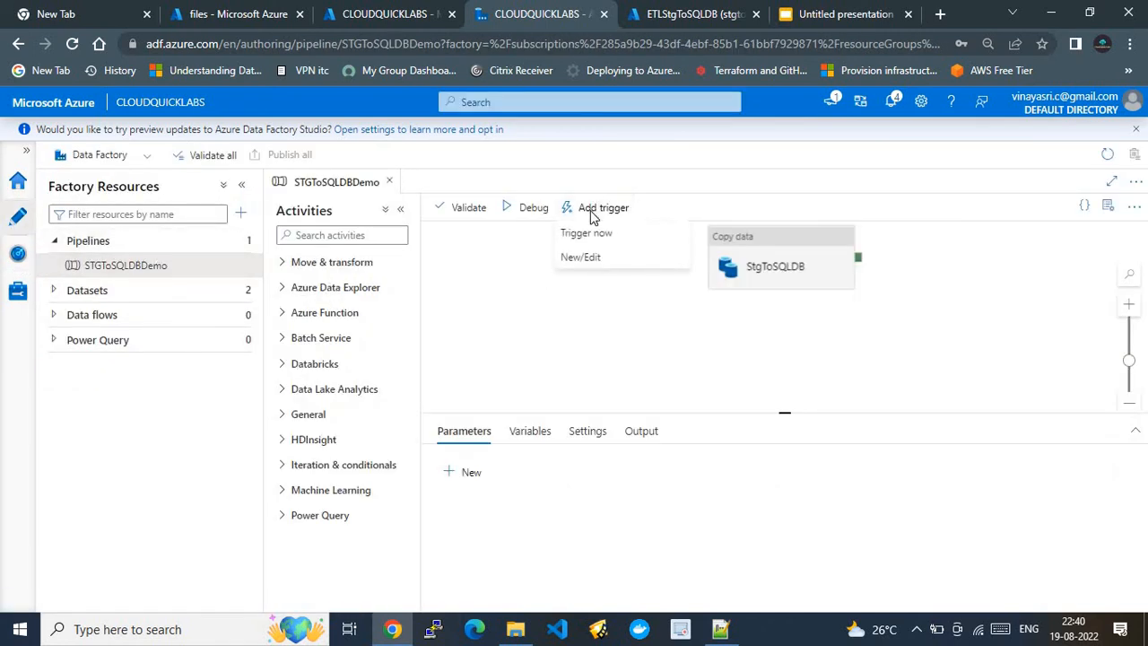
pyautogui.click(583, 257)
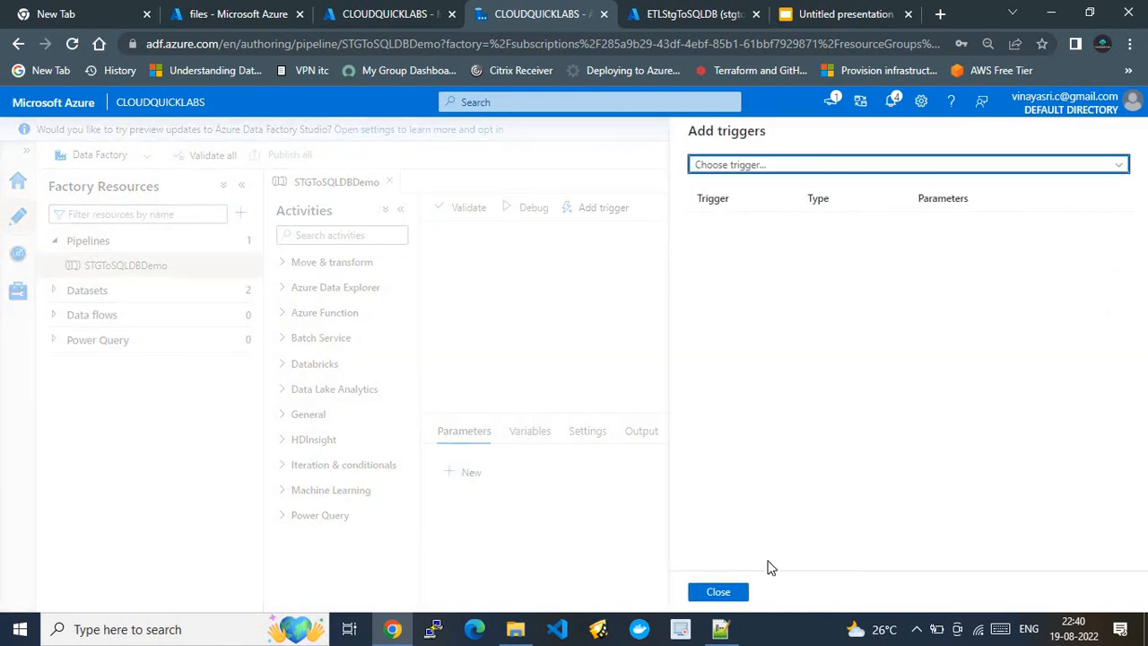
pyautogui.click(793, 166)
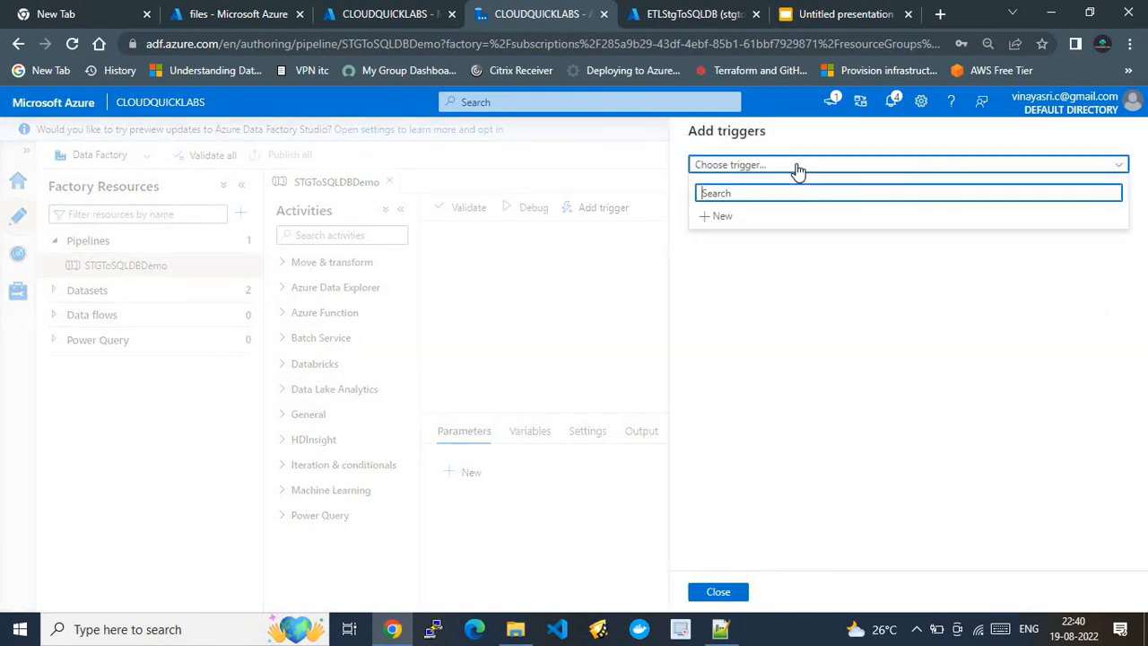
pyautogui.click(724, 219)
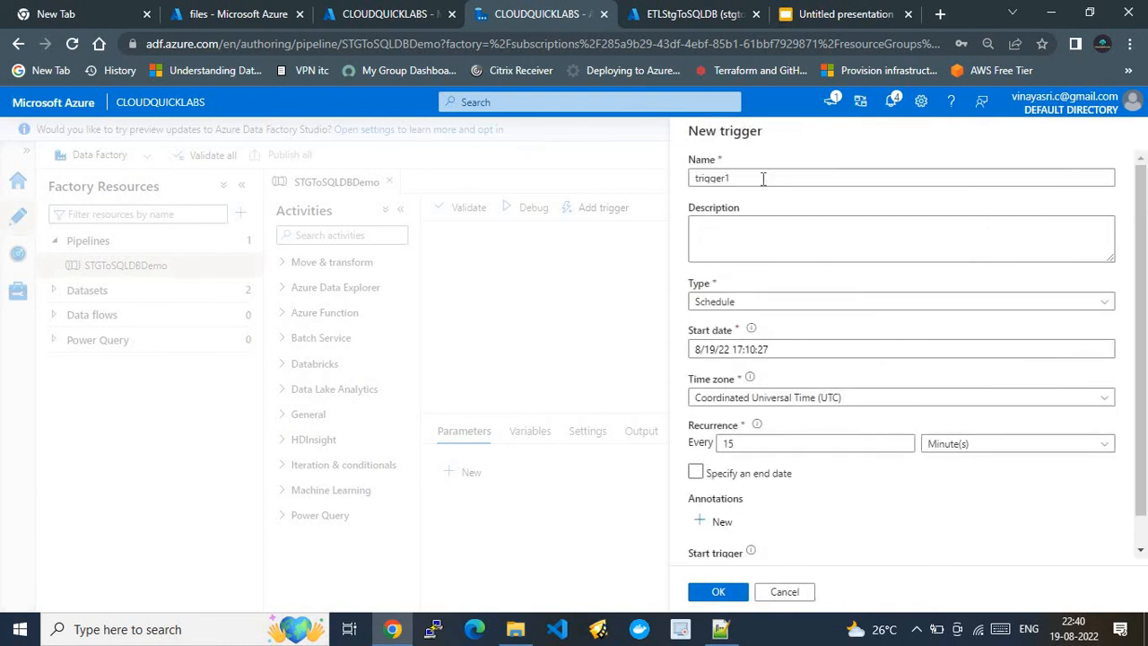
# Name the new trigger BlobAddition and set its type to Storage events.
pyautogui.click(763, 178)
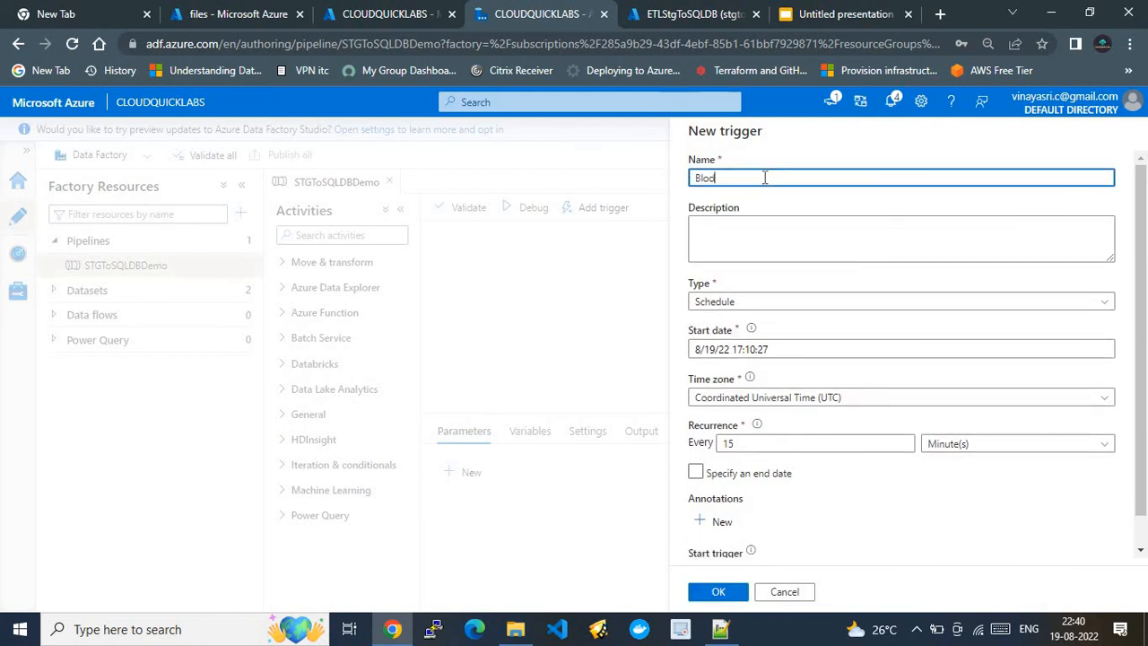
pyautogui.press('BackSpace')
pyautogui.click(771, 304)
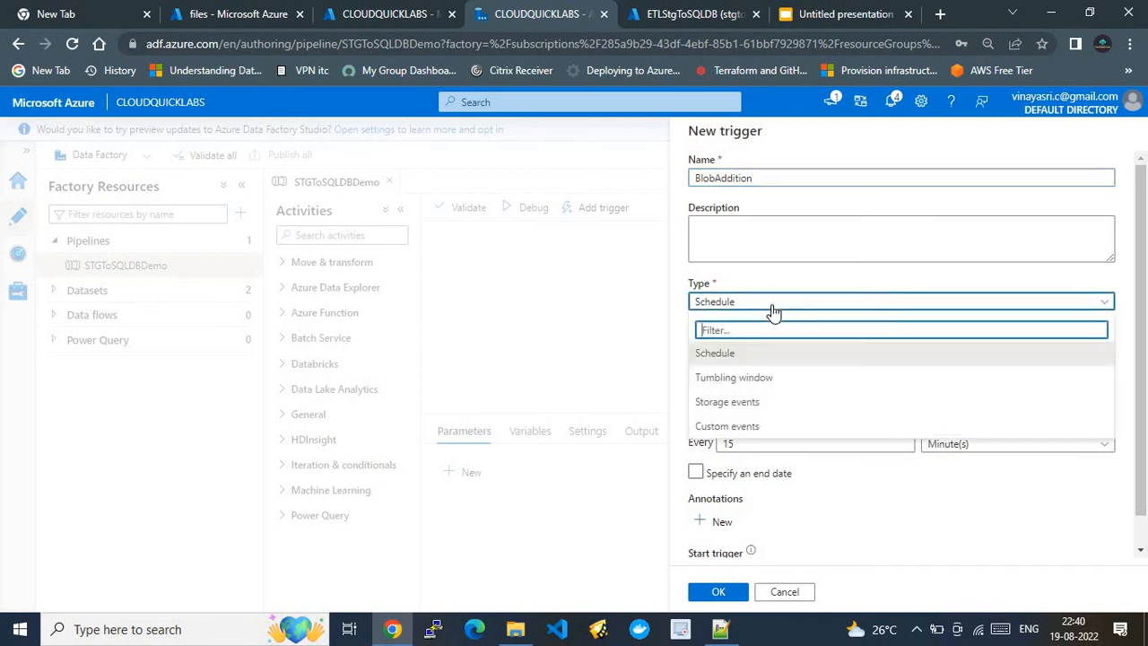
pyautogui.click(755, 404)
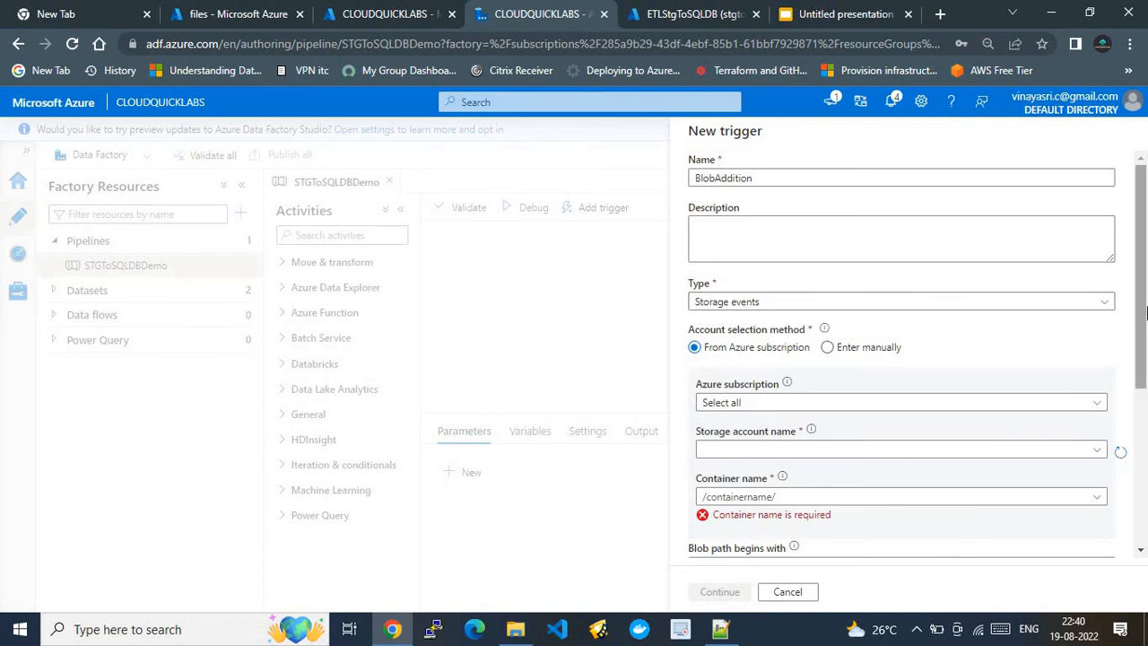
# Point the trigger to the Cloud Quick Labs subscription, storage account etlstgaccnttosqldb and container files.
pyautogui.scroll(-1, 1141, 311)
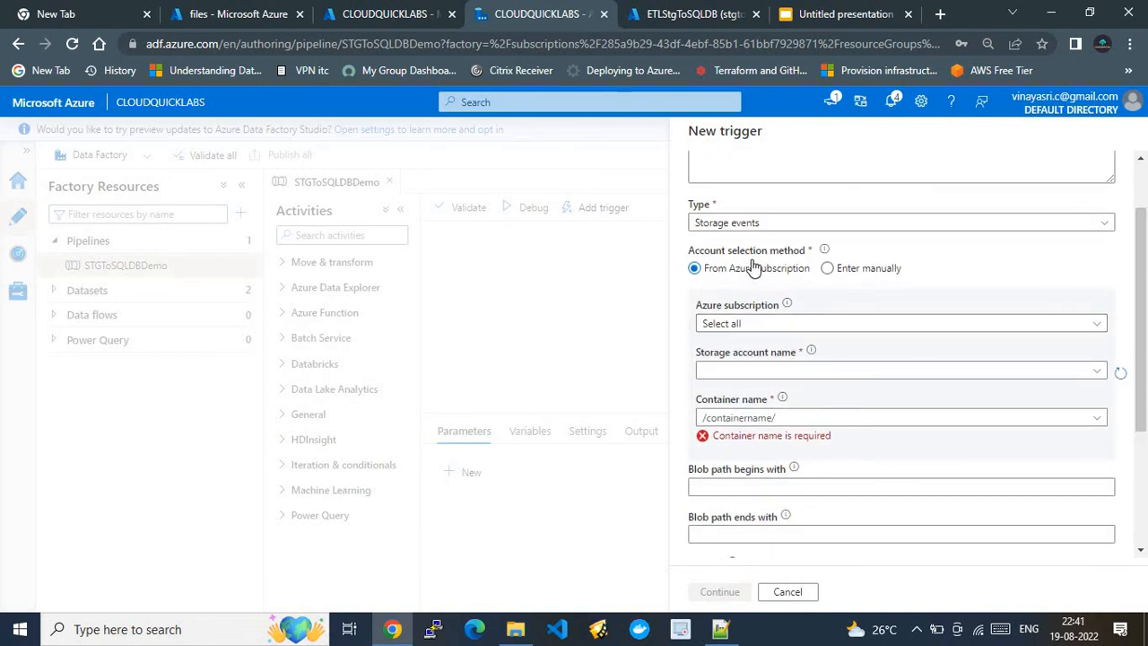
pyautogui.click(779, 323)
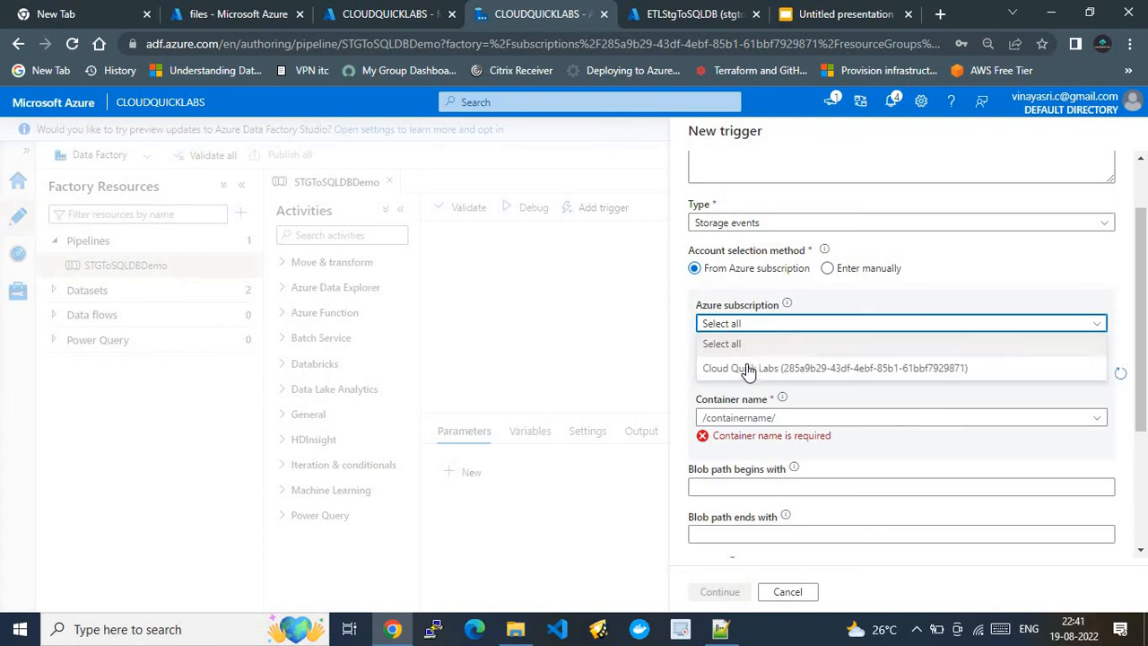
pyautogui.click(749, 366)
pyautogui.click(761, 381)
pyautogui.click(757, 389)
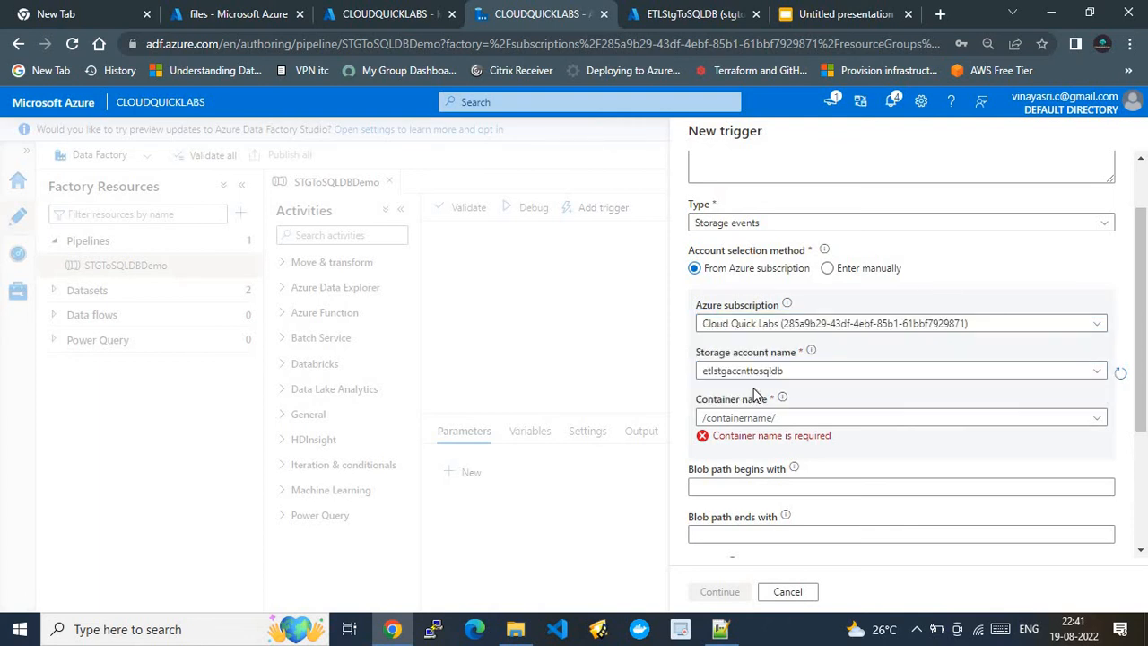
pyautogui.click(924, 422)
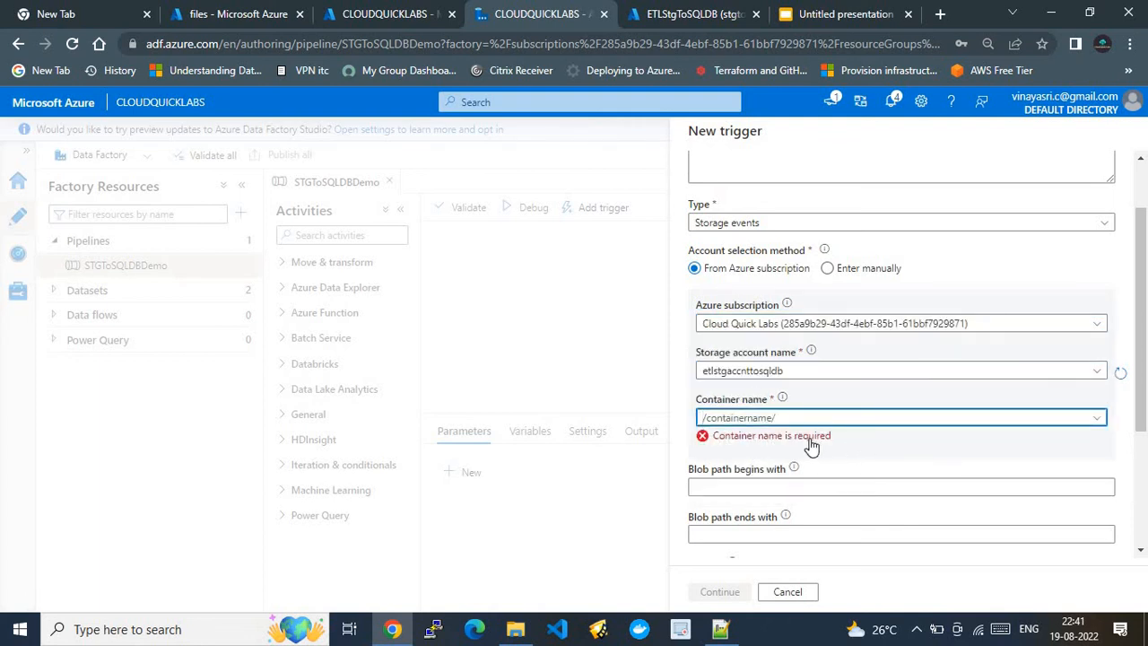
pyautogui.click(1098, 418)
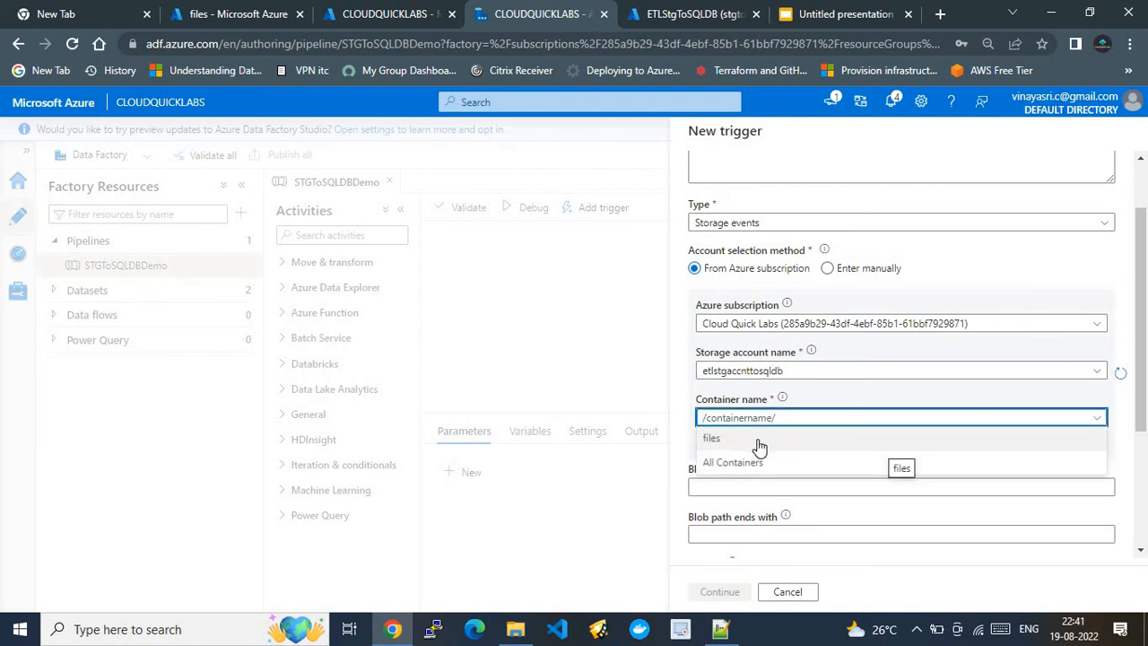
pyautogui.click(758, 439)
# Limit the trigger to blob paths ending with .csv, fire it on Blob created, and finish creating it.
pyautogui.scroll(-2, 801, 366)
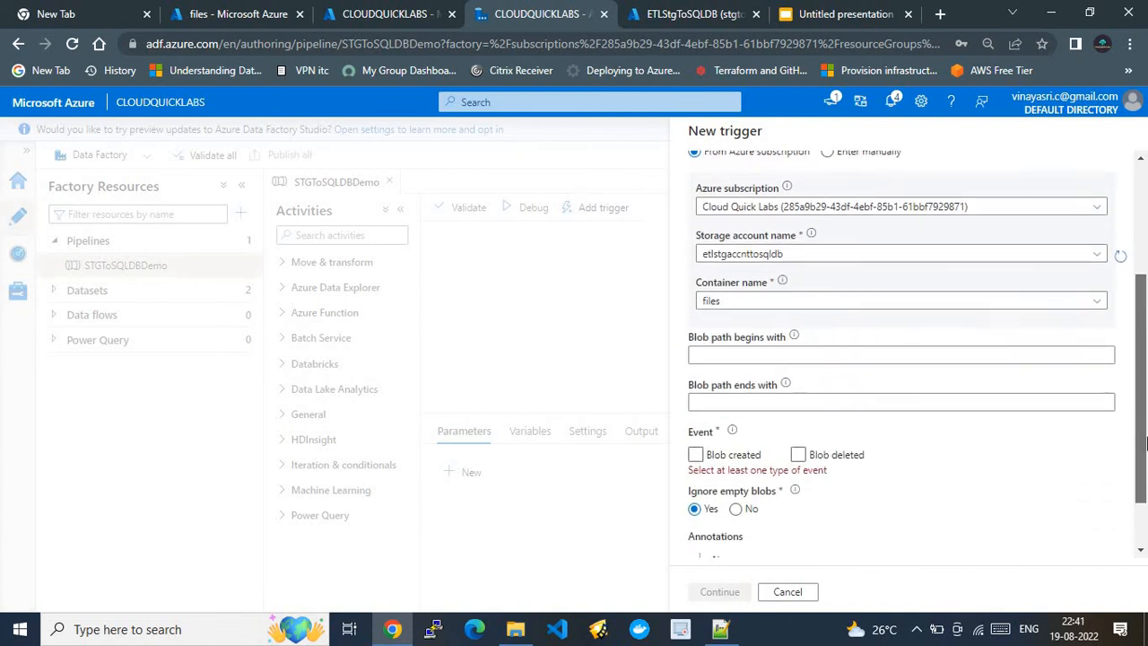
pyautogui.click(720, 385)
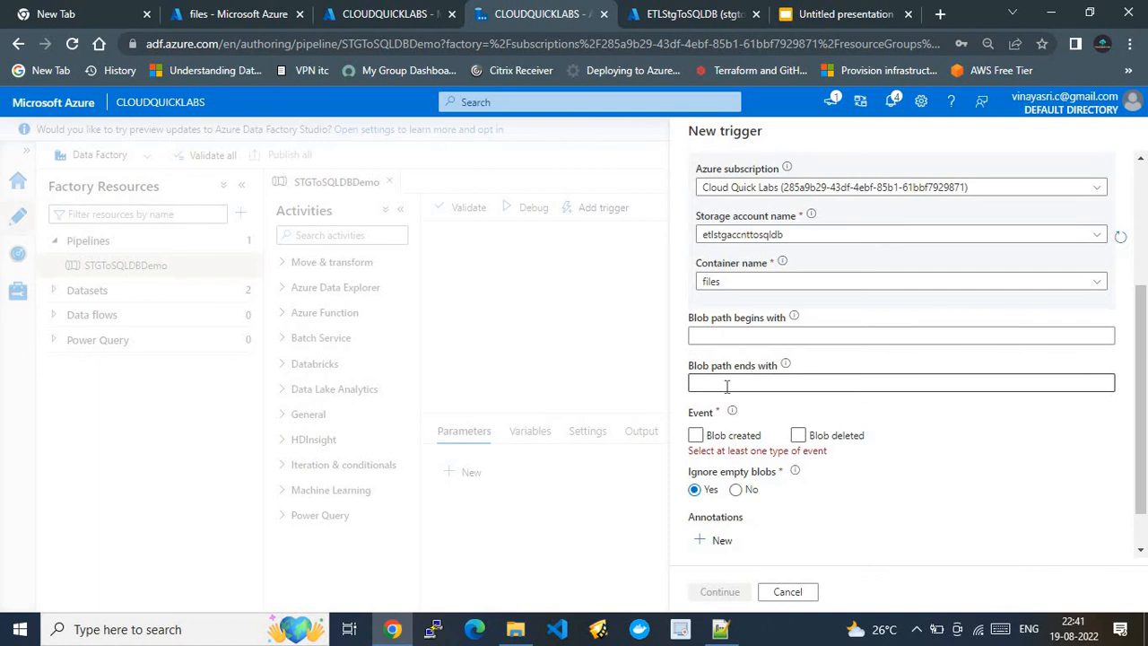
pyautogui.click(726, 386)
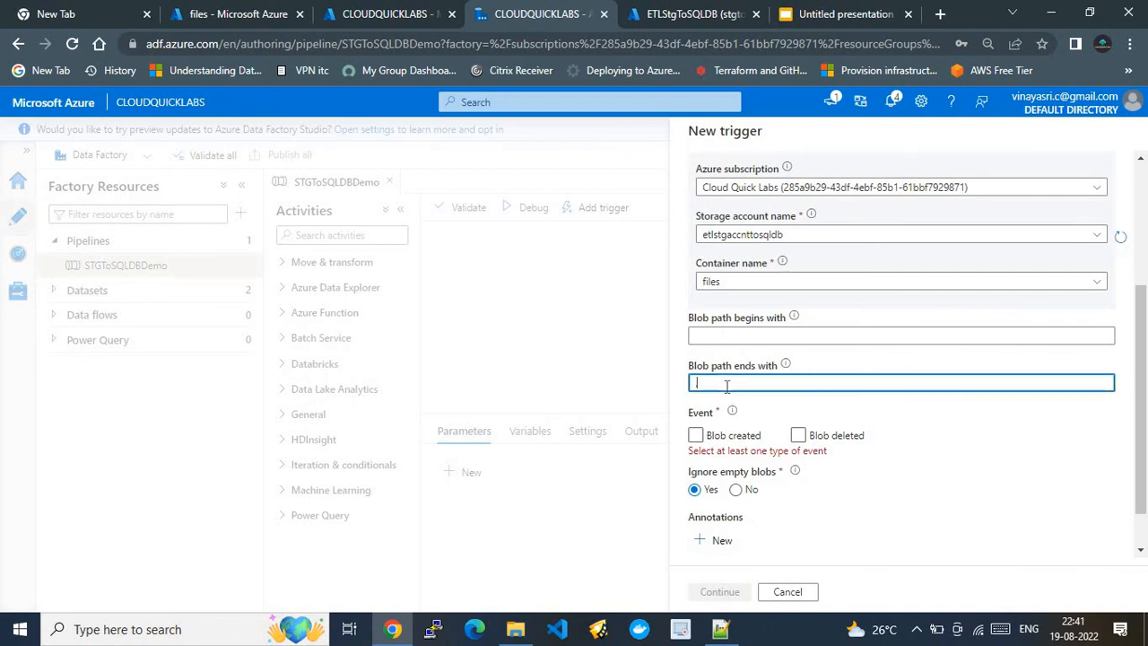
pyautogui.write('.csv')
pyautogui.click(696, 436)
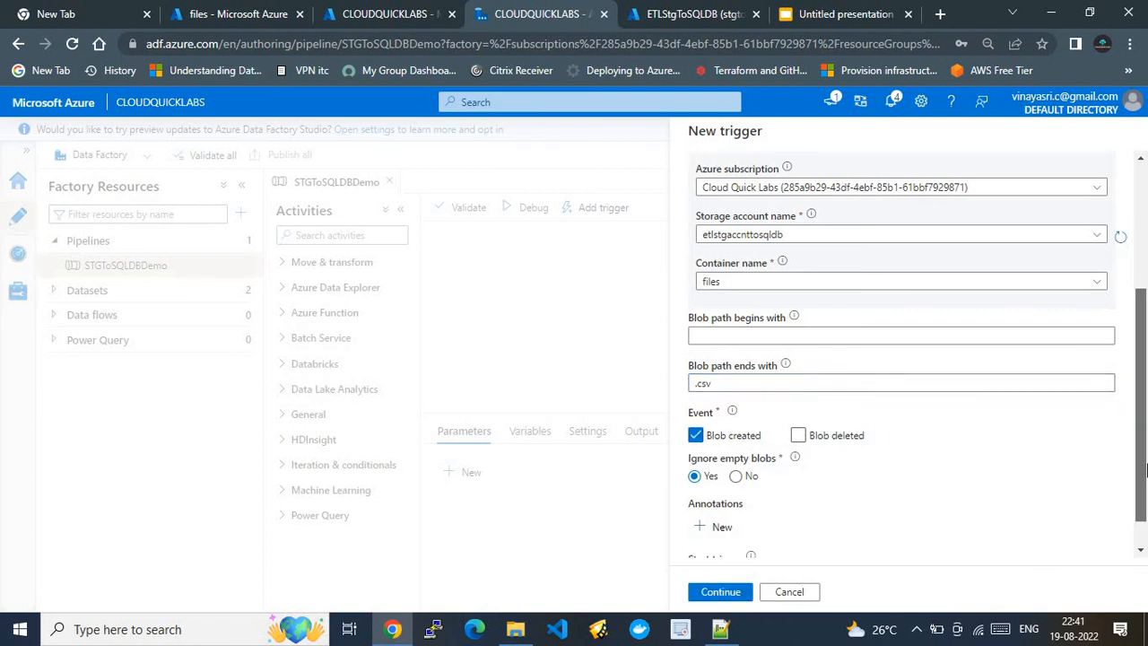
pyautogui.scroll(-2, 1142, 459)
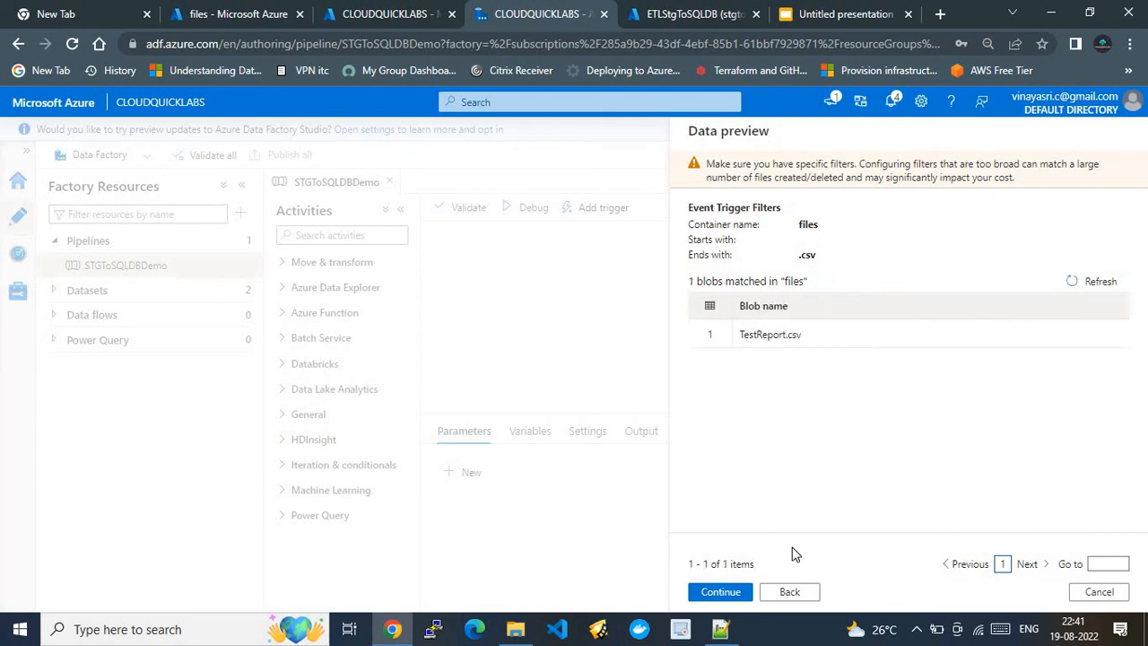
pyautogui.click(727, 591)
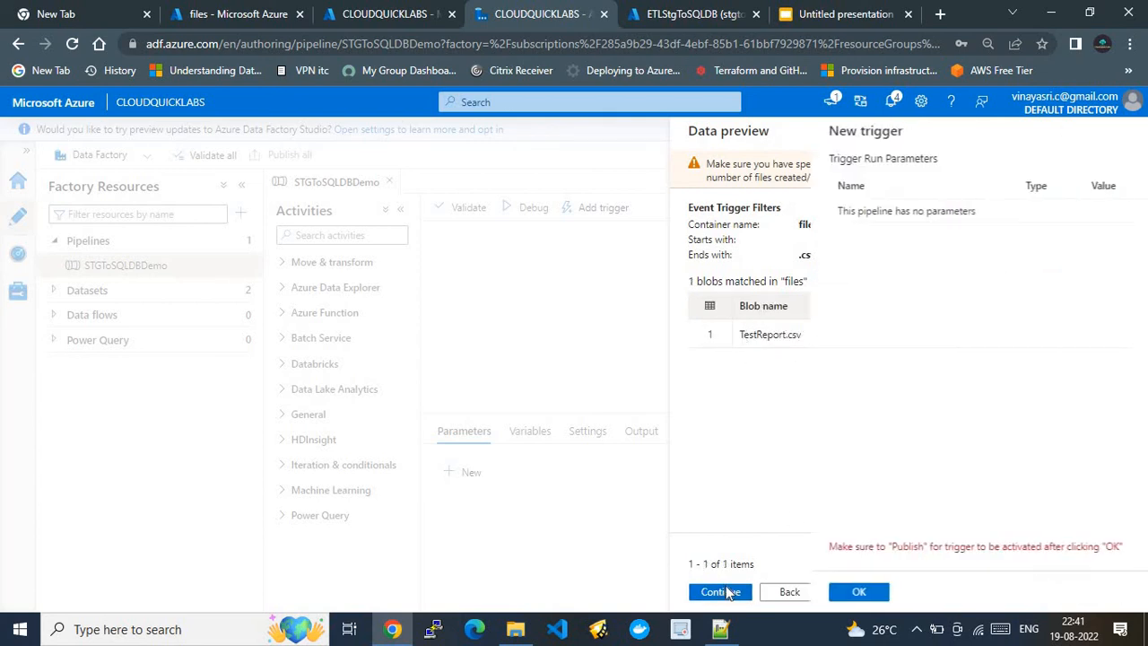
pyautogui.click(725, 592)
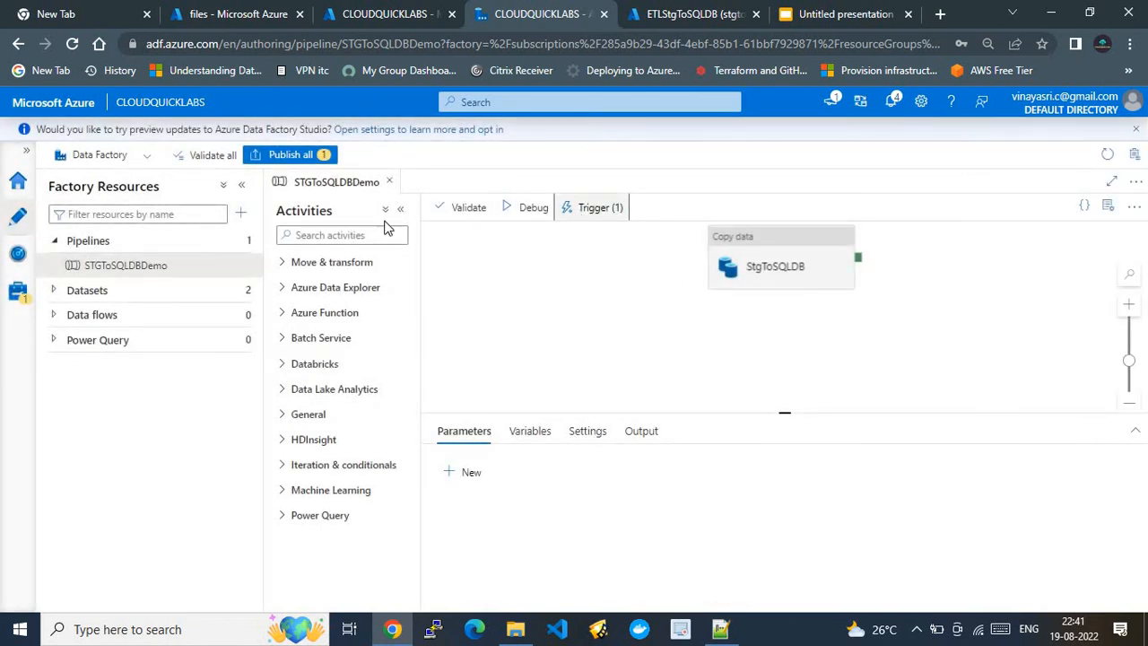
# Validate the whole factory and publish the new BlobAddition trigger.
pyautogui.click(590, 217)
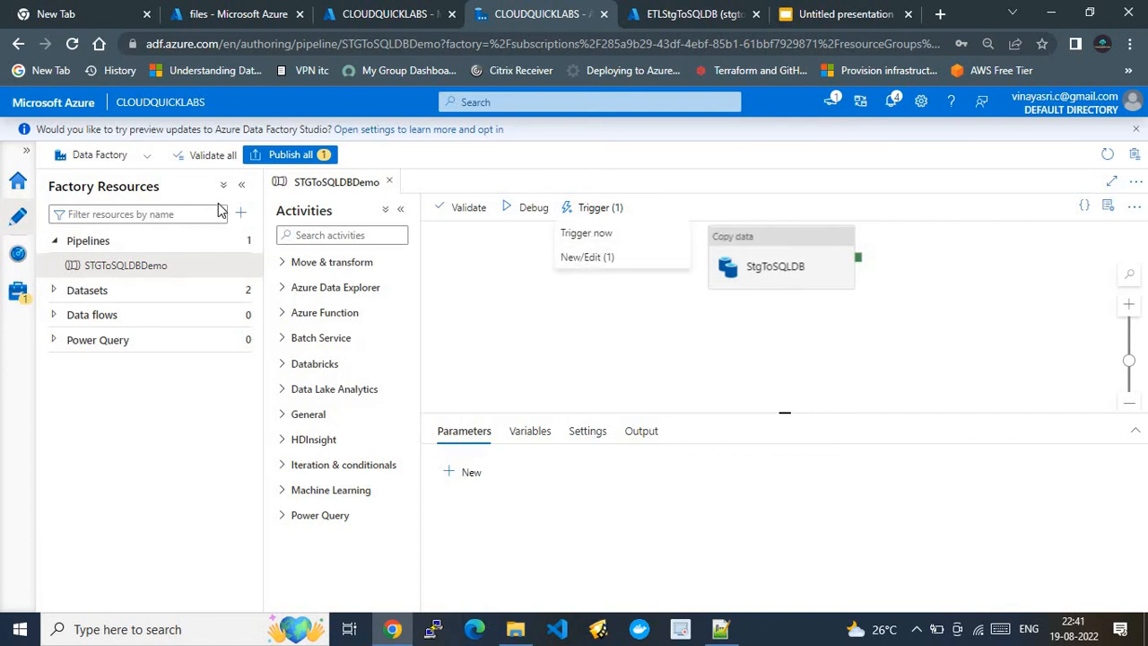
pyautogui.click(201, 158)
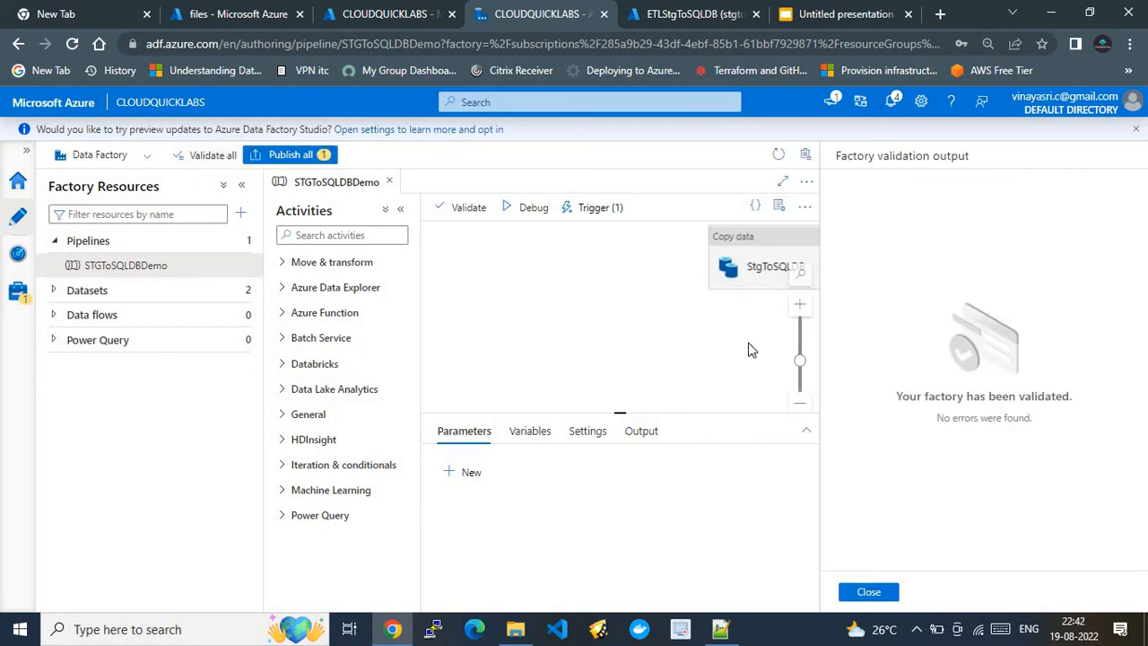
pyautogui.click(300, 154)
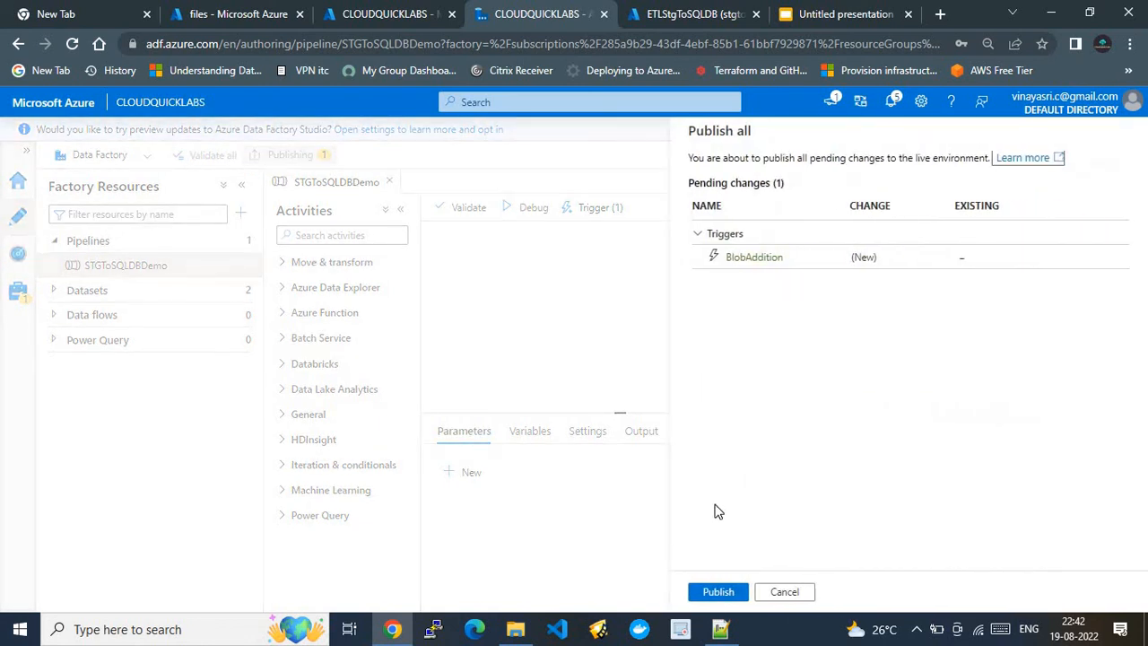
pyautogui.click(731, 594)
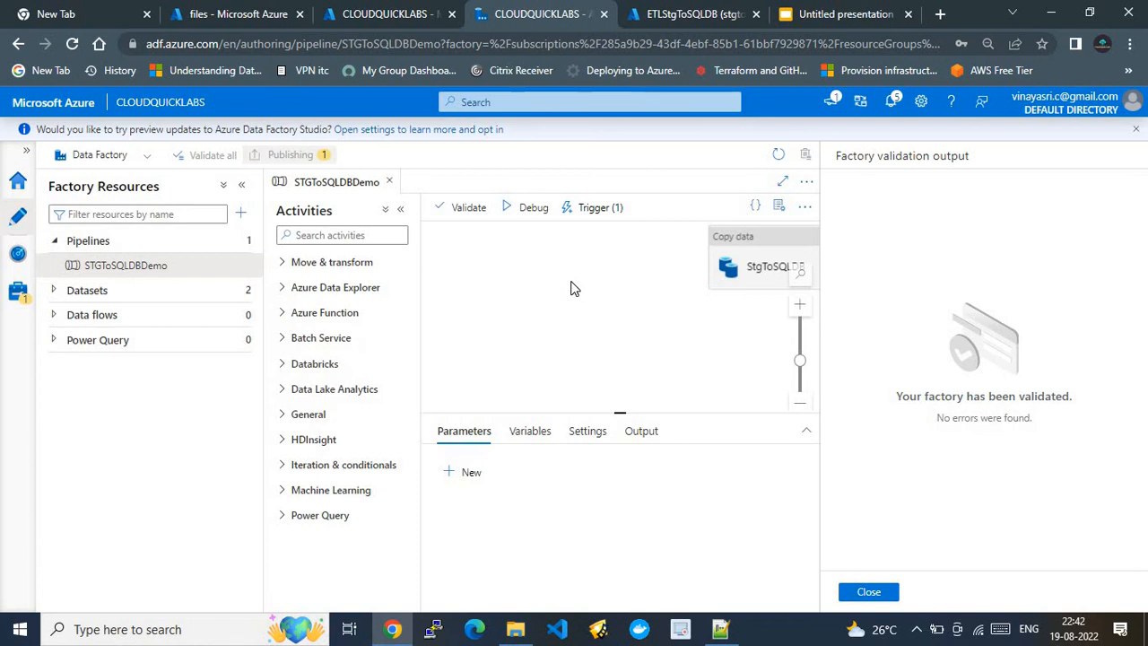
# Check the factory's trigger runs and pipeline runs in monitoring.
pyautogui.click(16, 257)
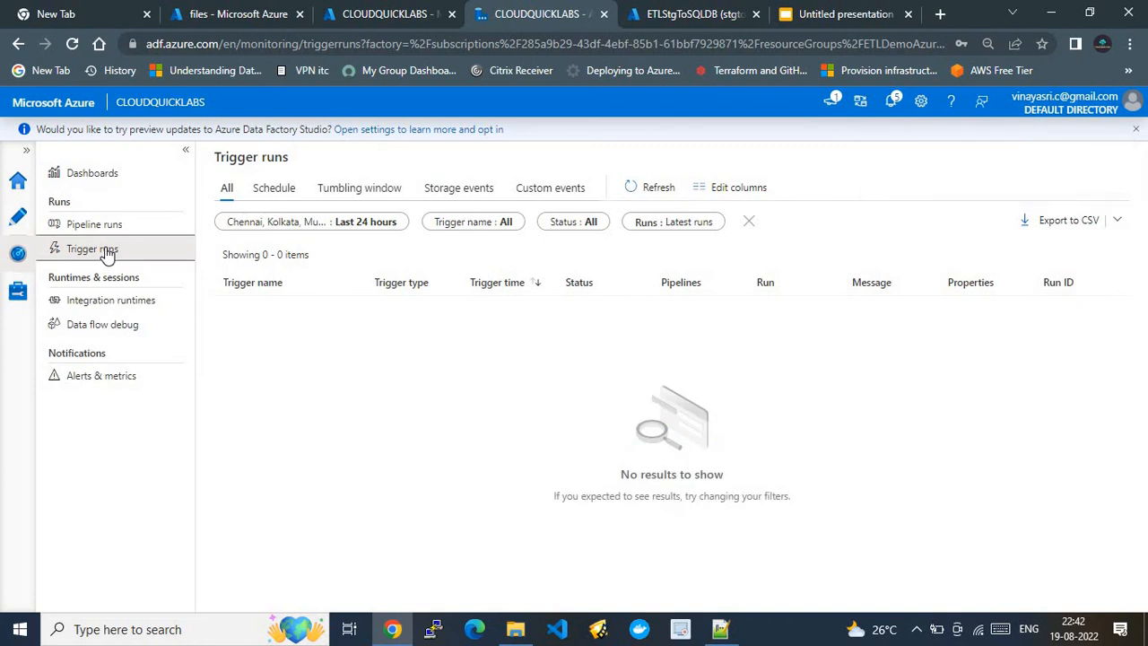
pyautogui.click(646, 190)
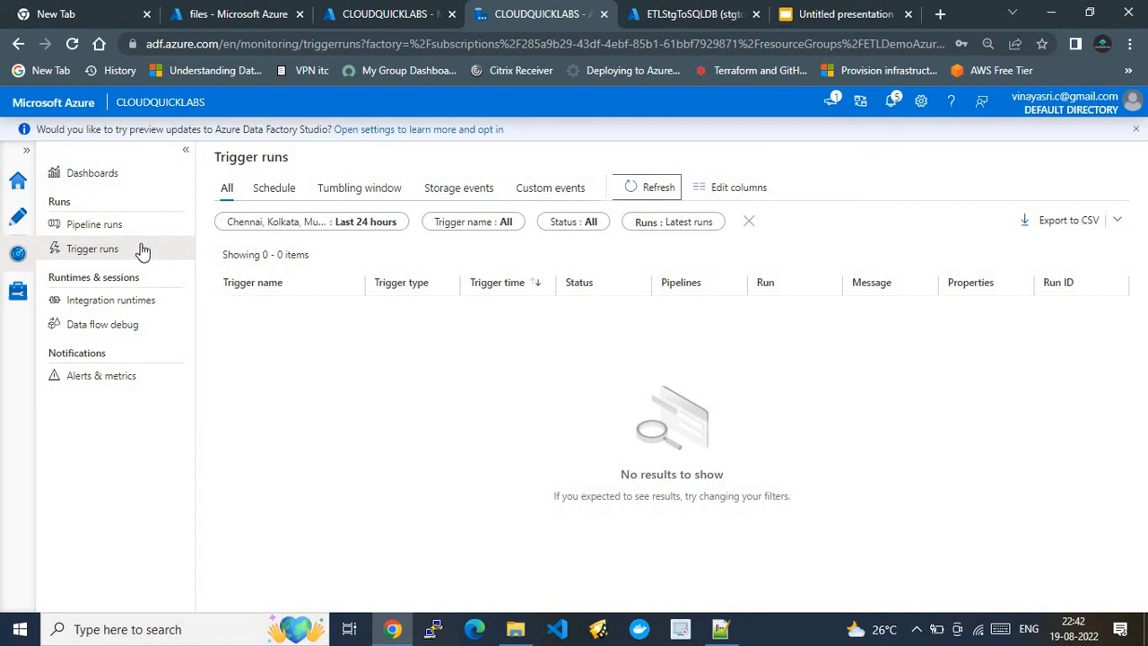
pyautogui.click(112, 232)
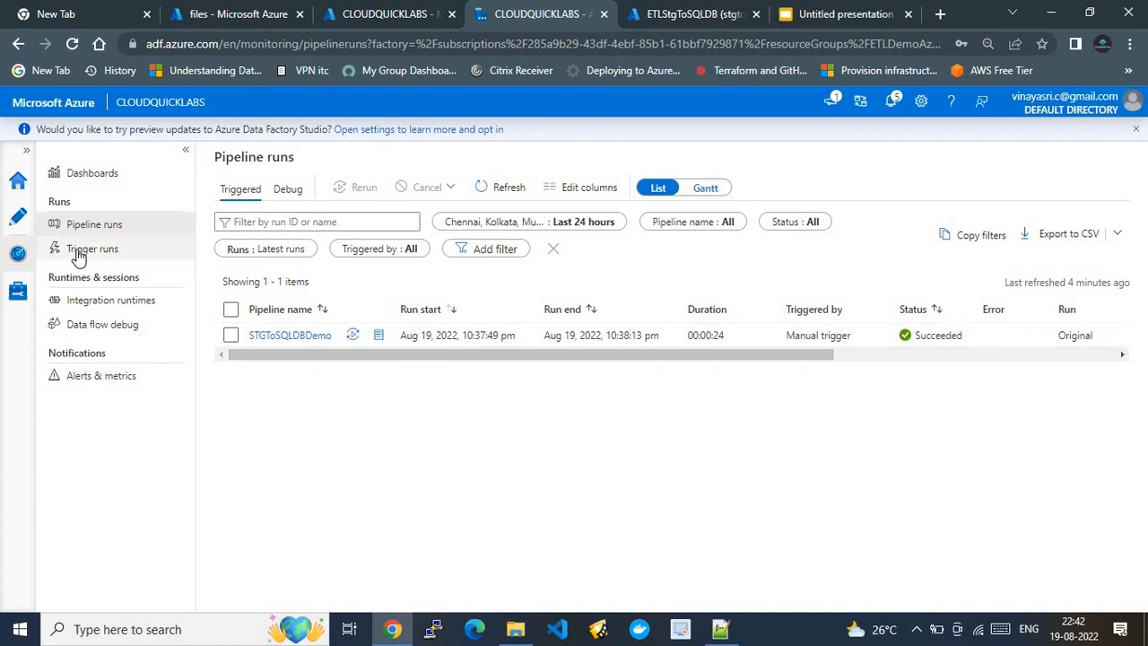
# Review the STGToSQLDBDemo pipeline's trigger options and check the BlobAddition trigger in the factory's list of triggers.
pyautogui.click(18, 216)
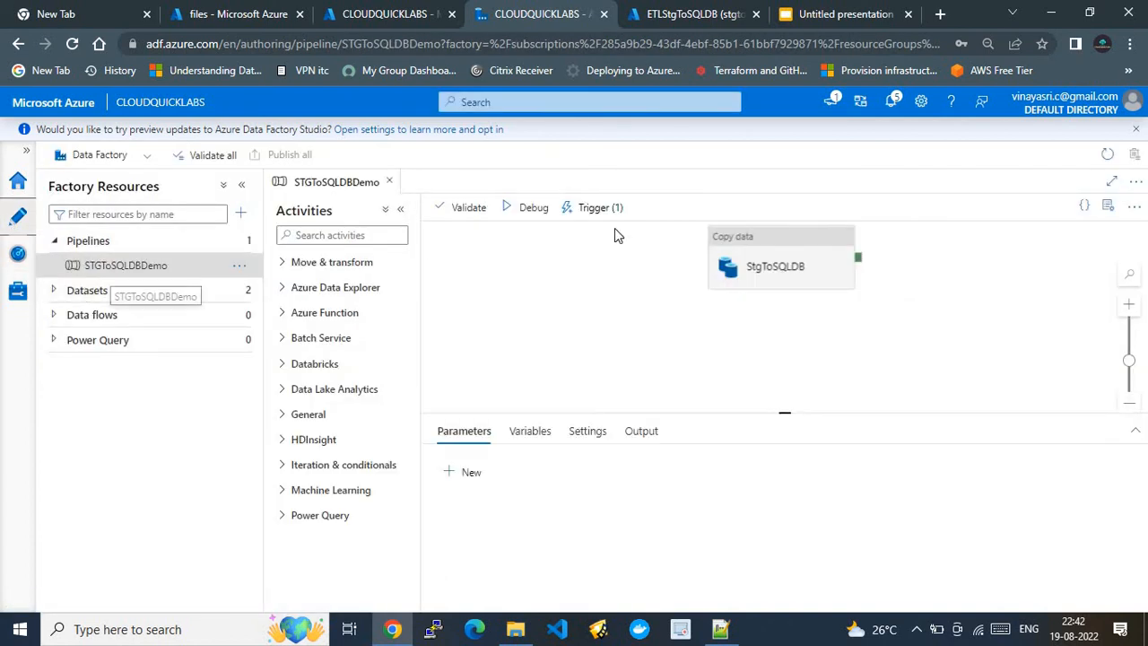
pyautogui.click(591, 214)
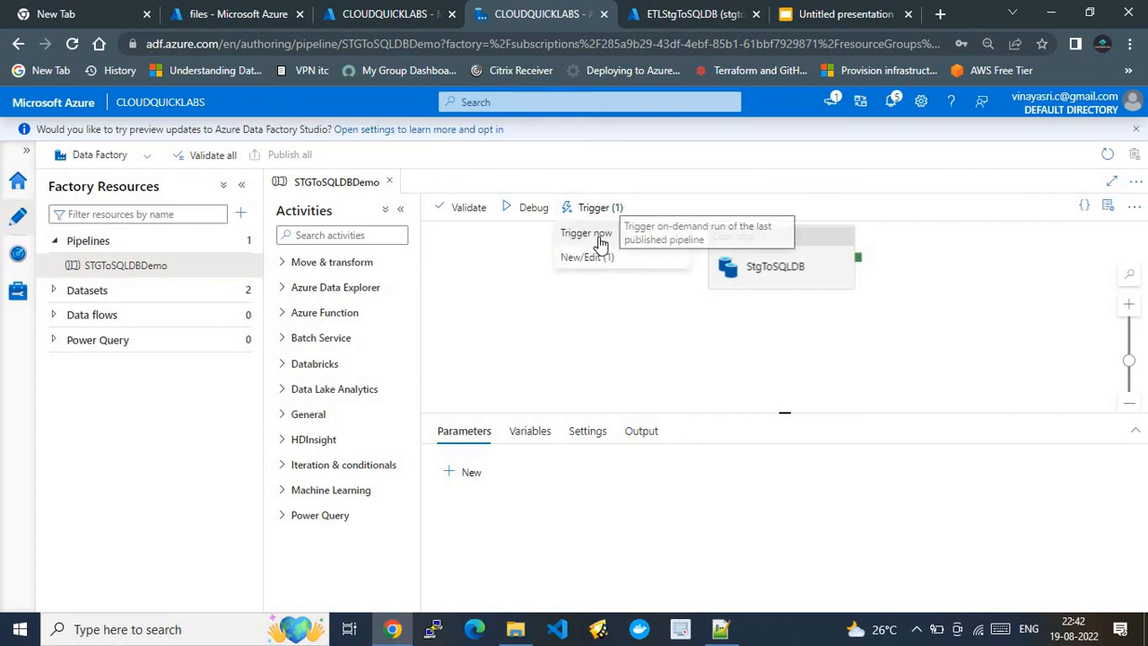
pyautogui.click(568, 305)
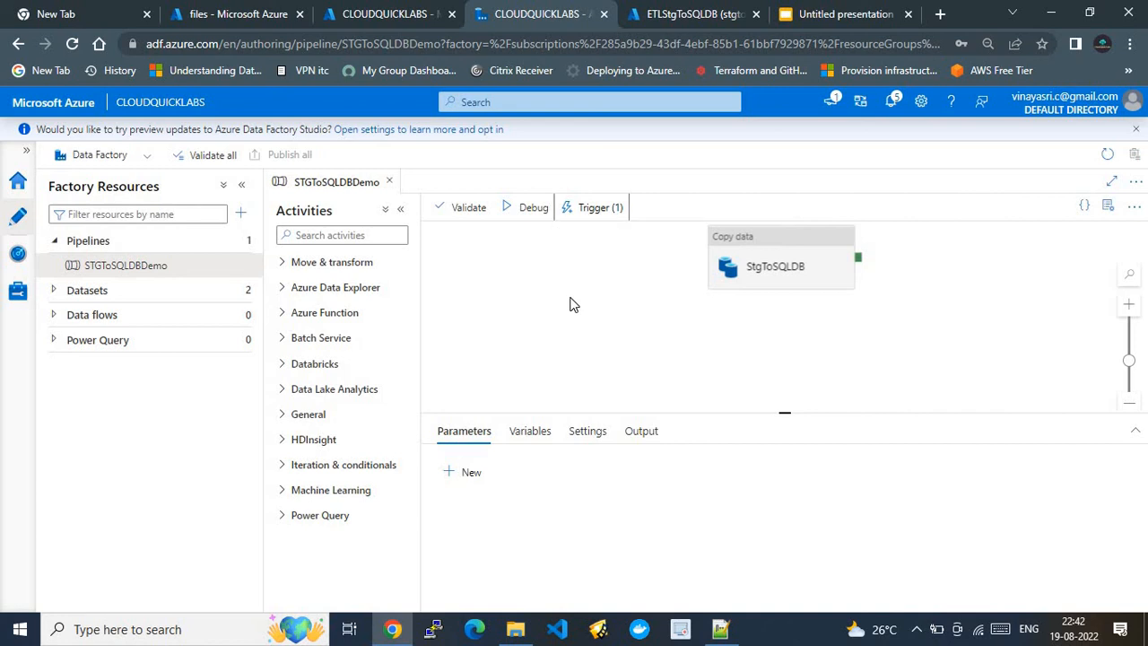
pyautogui.click(15, 292)
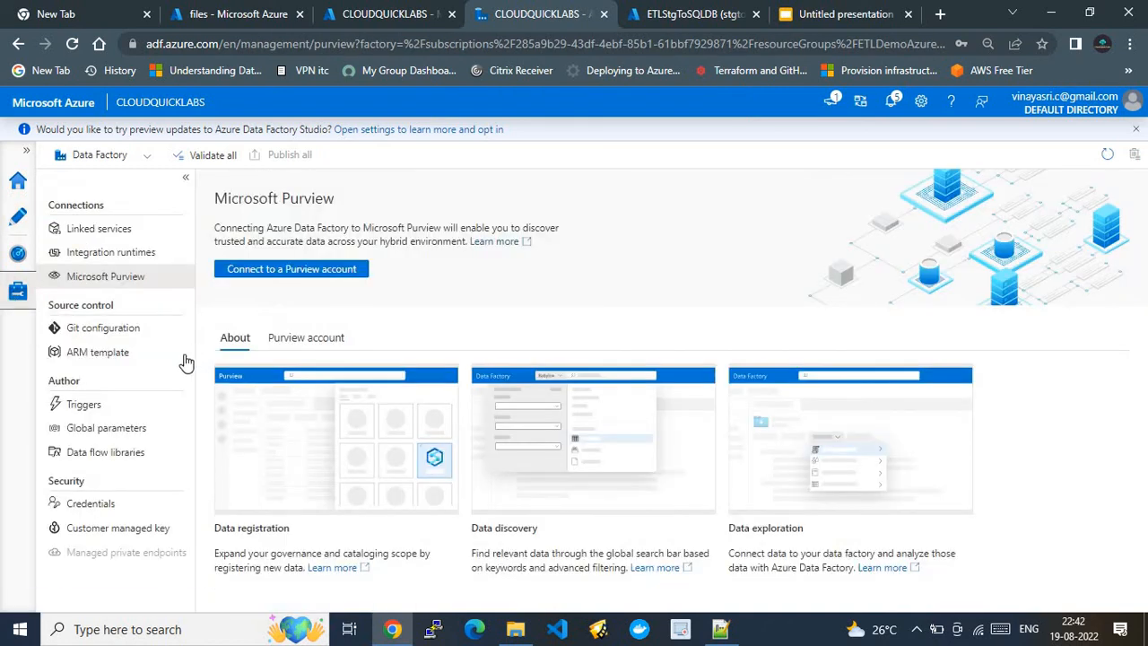
pyautogui.click(59, 427)
pyautogui.click(58, 404)
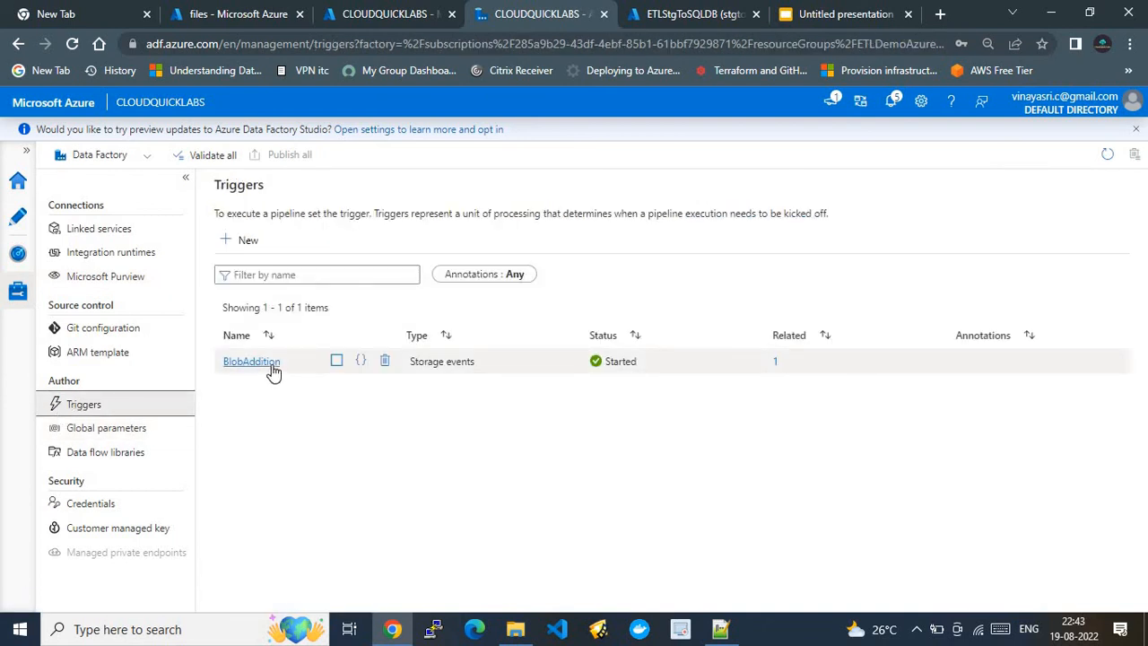
# Switch to the files container in the Azure portal, delete the TestReport.csv blob, and return to the blob list.
pyautogui.click(208, 14)
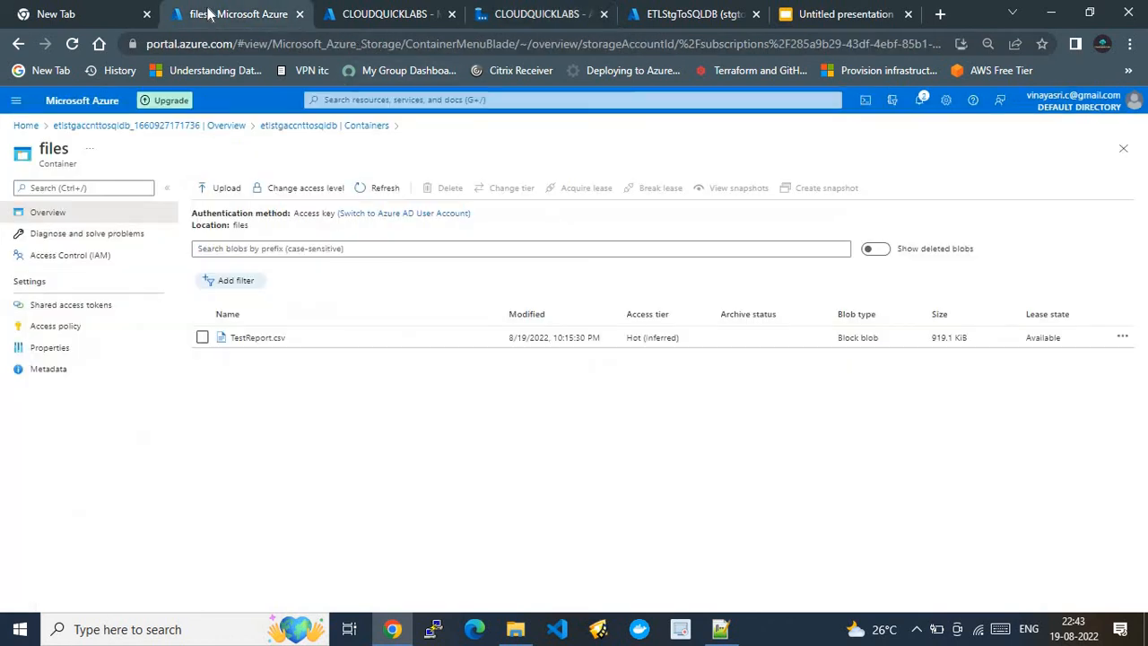
pyautogui.click(212, 338)
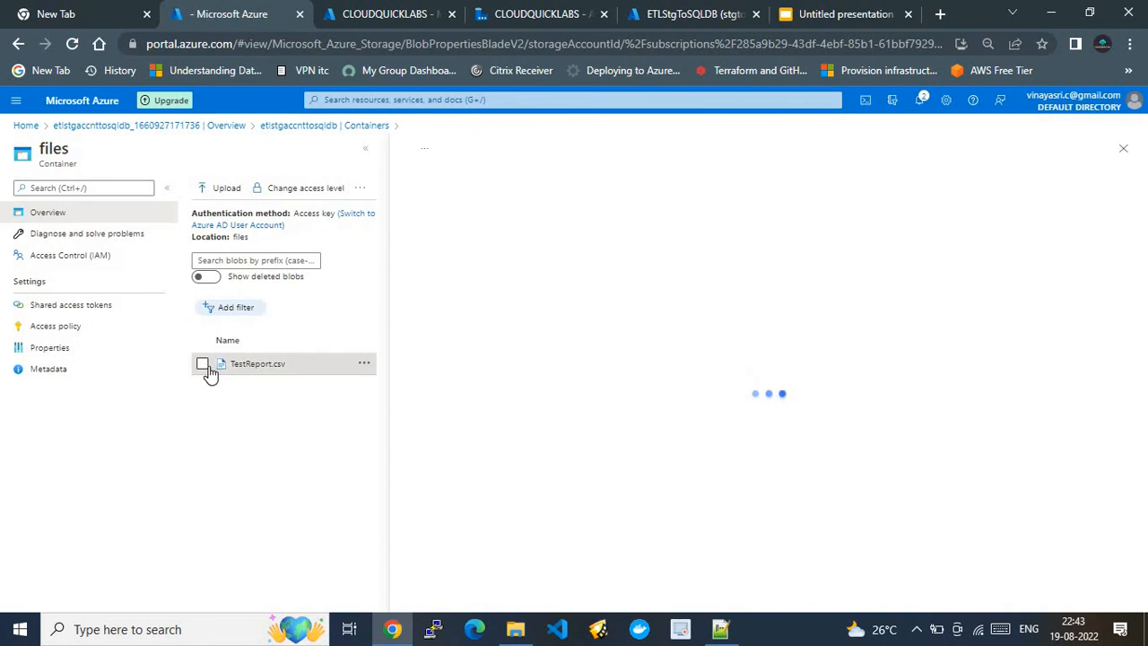
pyautogui.click(201, 364)
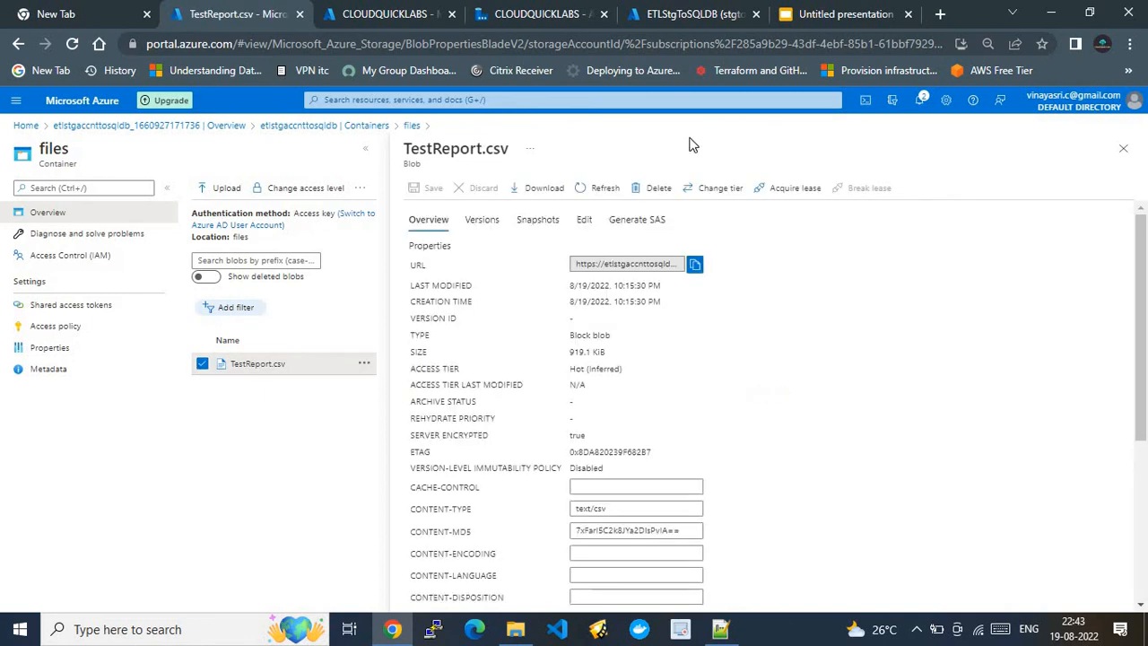
pyautogui.click(654, 190)
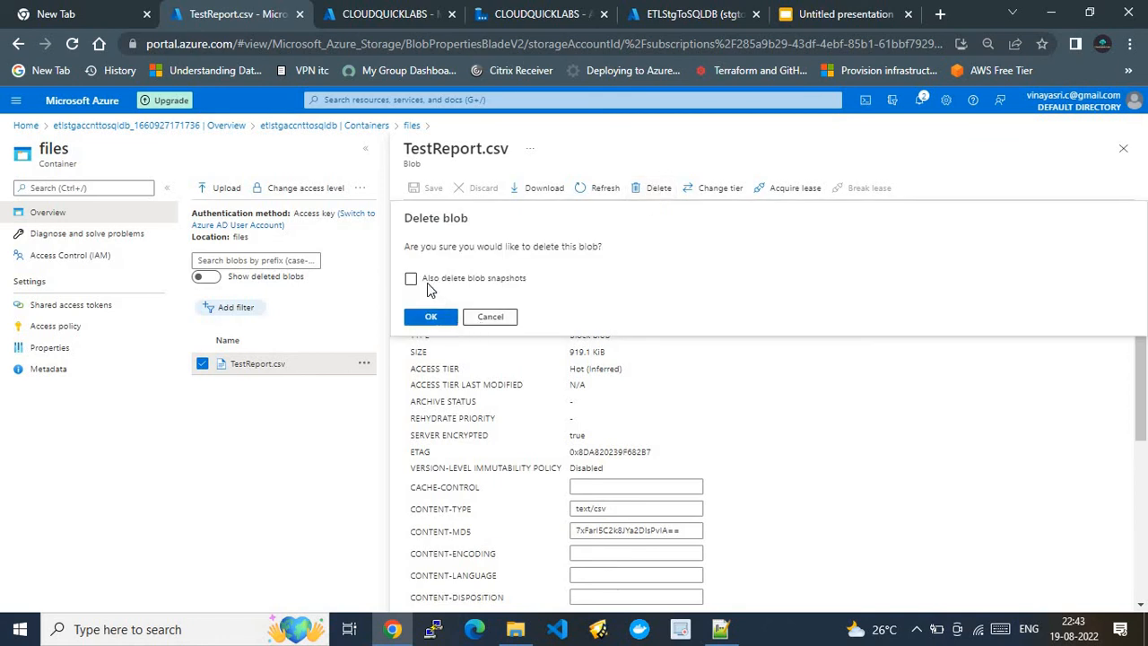
pyautogui.click(431, 317)
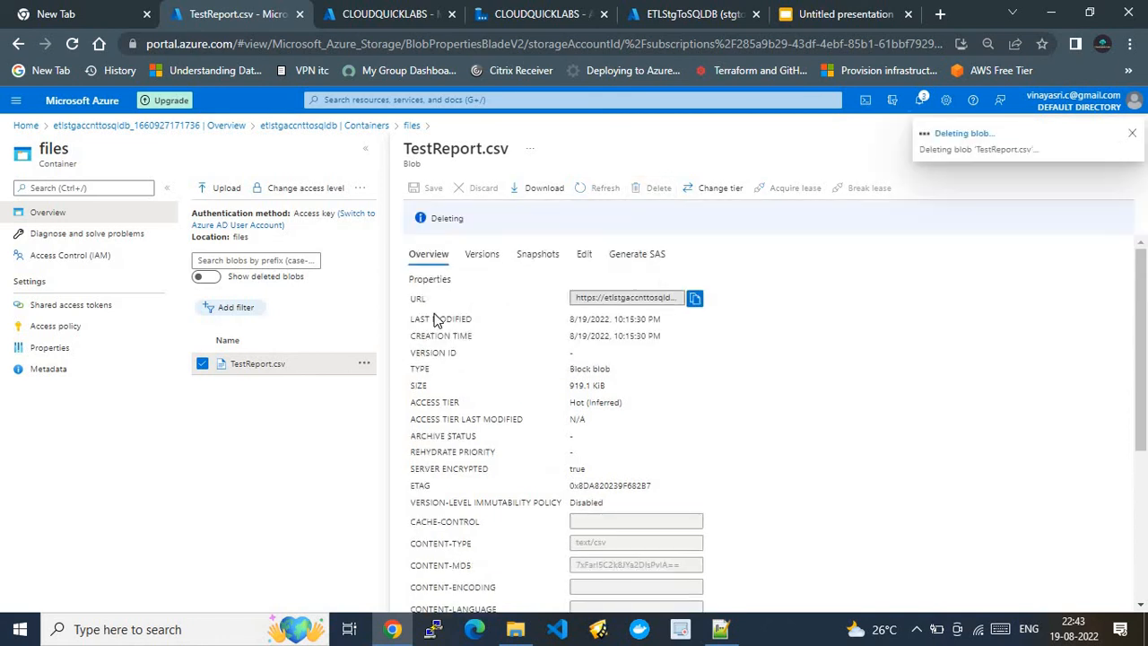
pyautogui.click(1132, 135)
pyautogui.click(1122, 148)
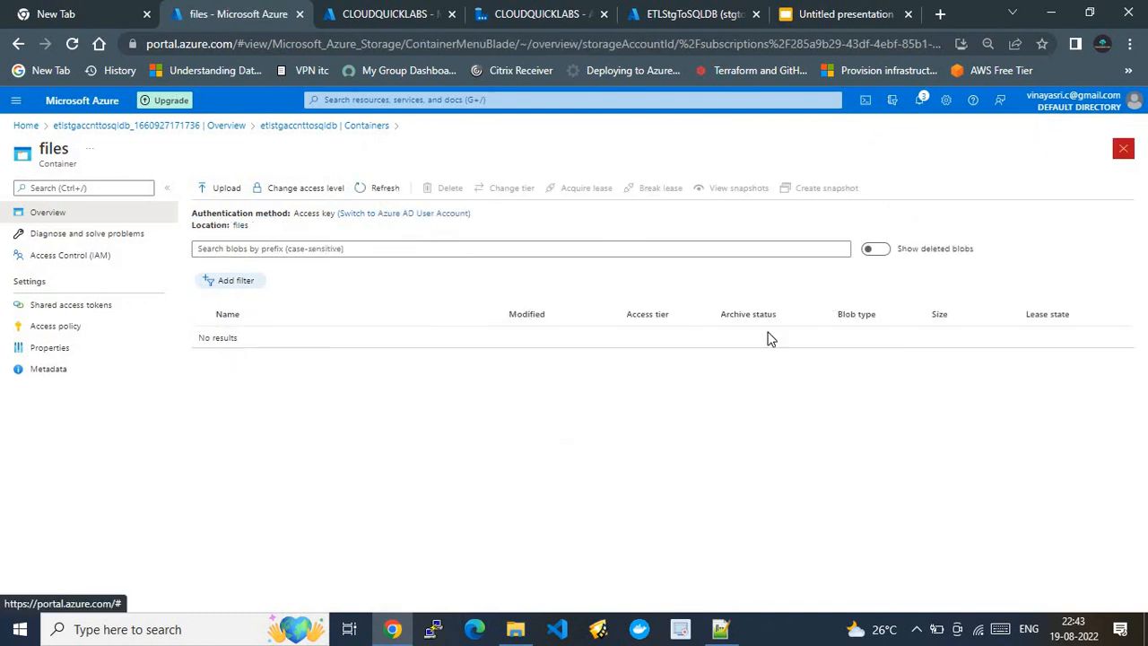
# Open the blob upload form for the files container, and rerun the dbo.stgtosqldb SELECT query in the ETLStgToSQLDB query editor to check the table.
pyautogui.click(214, 189)
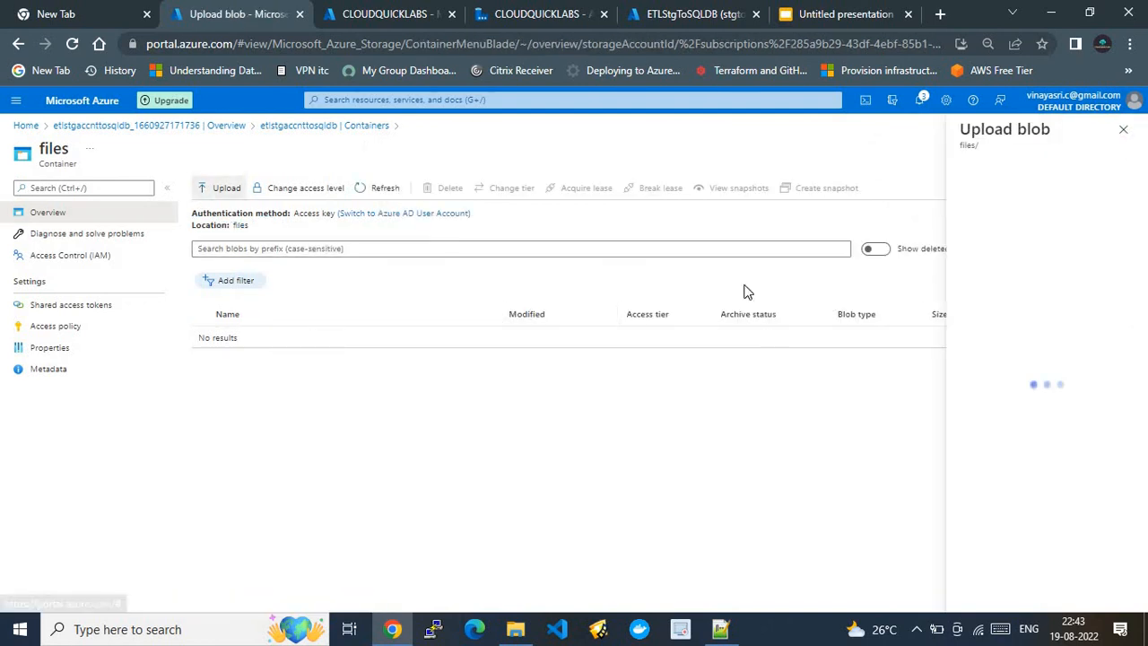
pyautogui.click(687, 16)
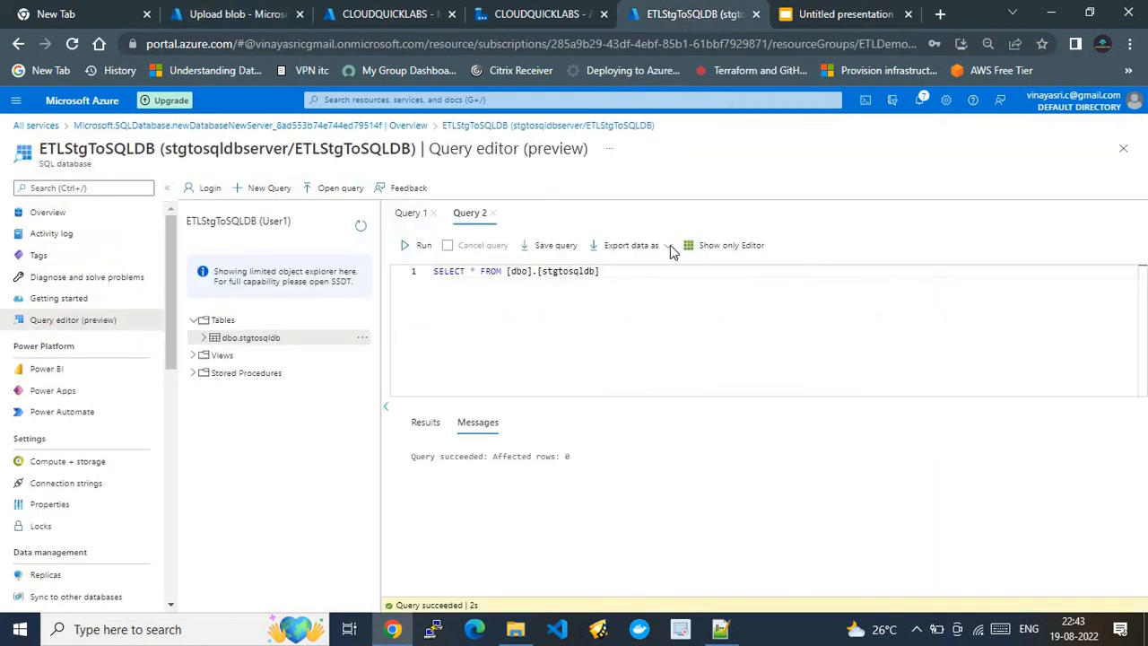
pyautogui.click(420, 247)
pyautogui.click(231, 16)
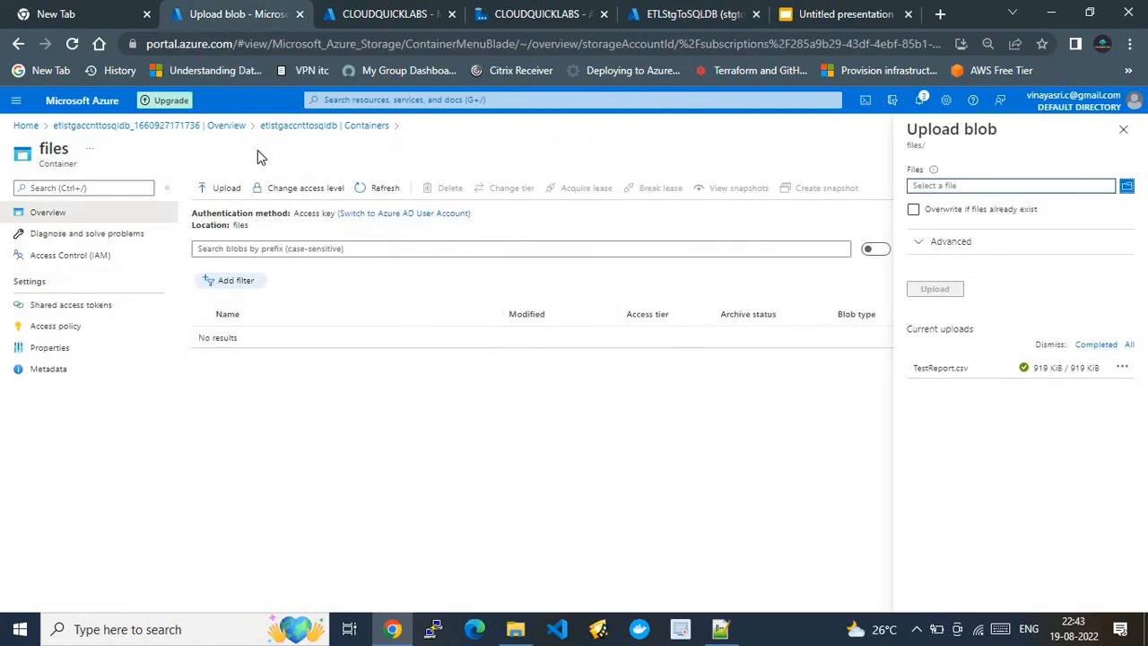
pyautogui.click(673, 16)
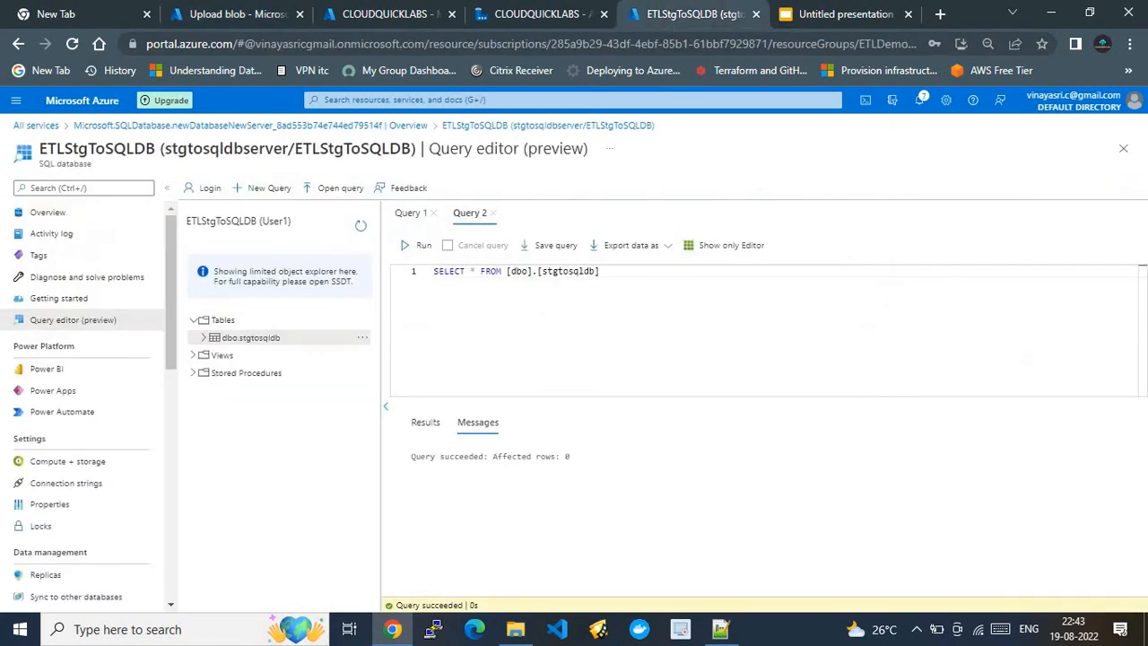
pyautogui.click(226, 13)
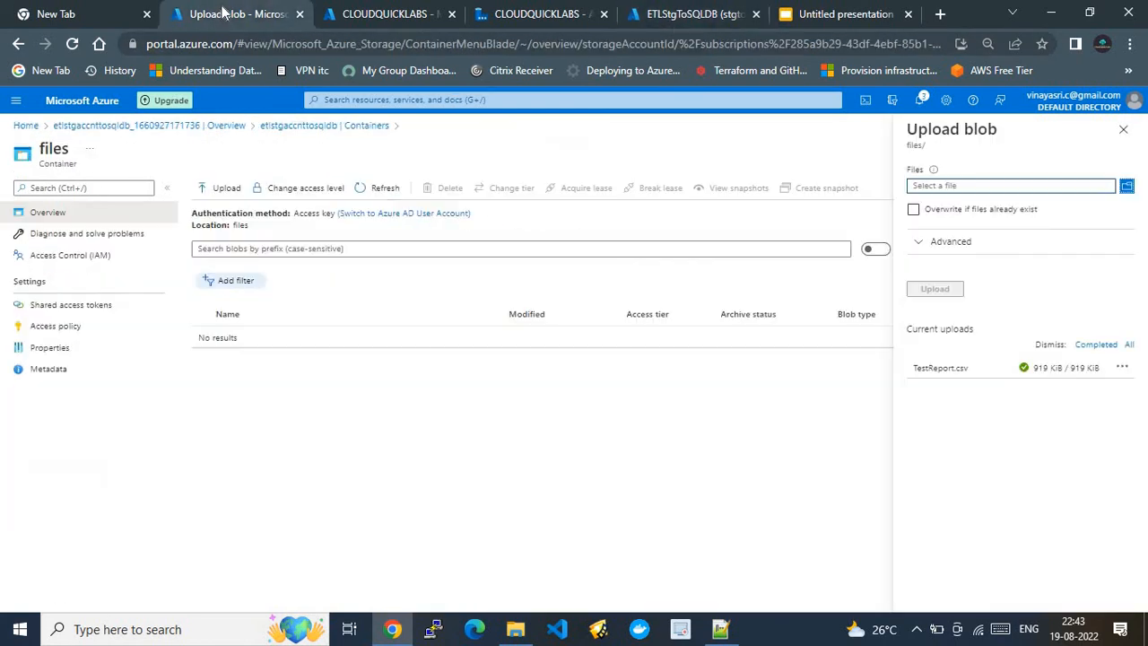
# Upload TestReport.csv from the local ETL_StoragAccount folder to the files container.
pyautogui.click(1126, 187)
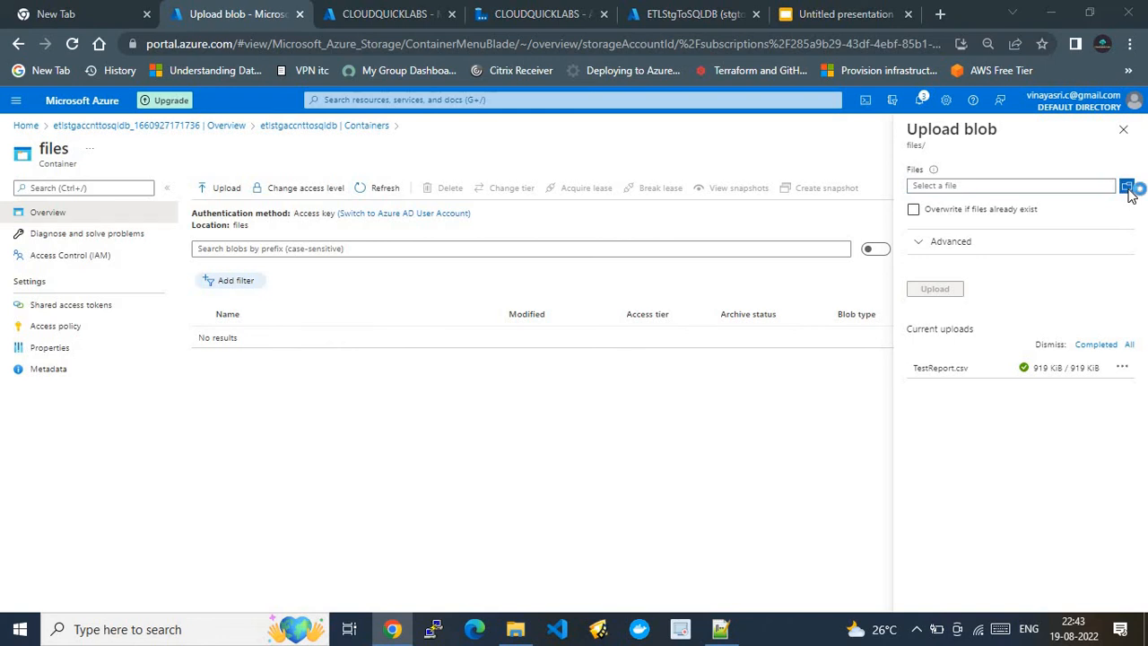
pyautogui.click(1127, 186)
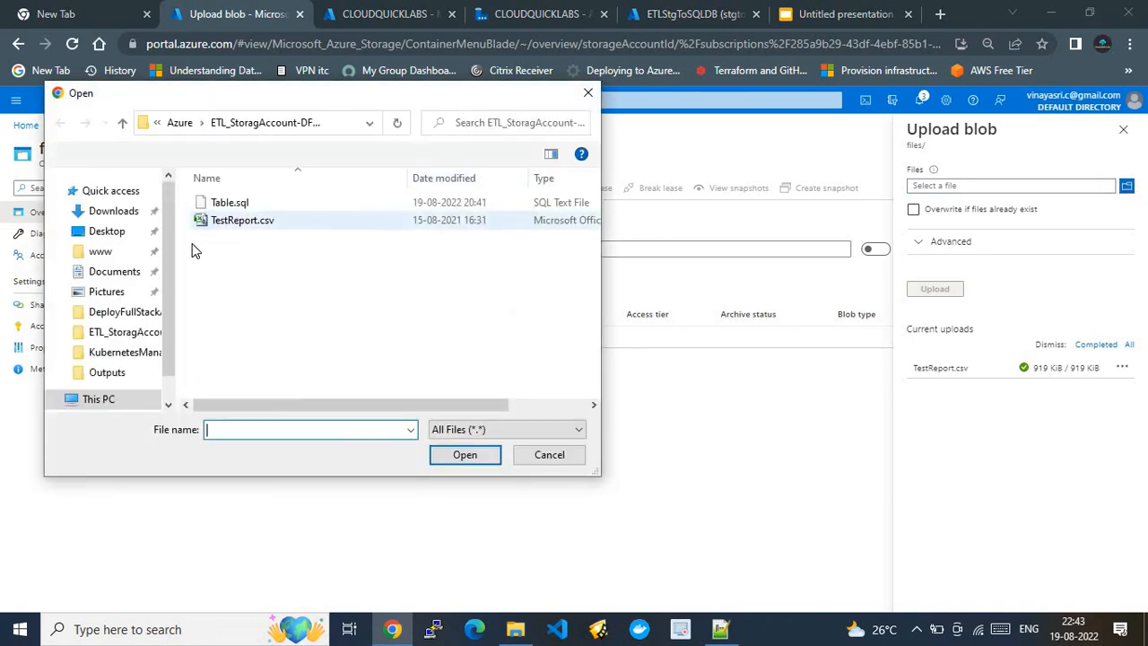
pyautogui.click(237, 221)
pyautogui.click(480, 457)
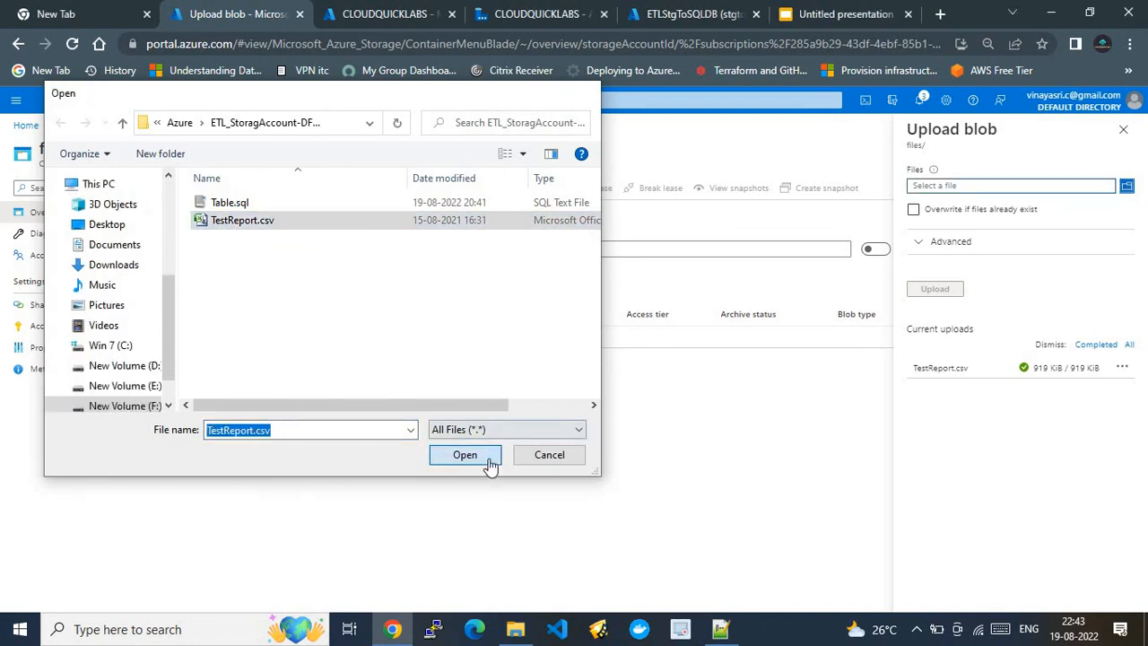
pyautogui.click(933, 291)
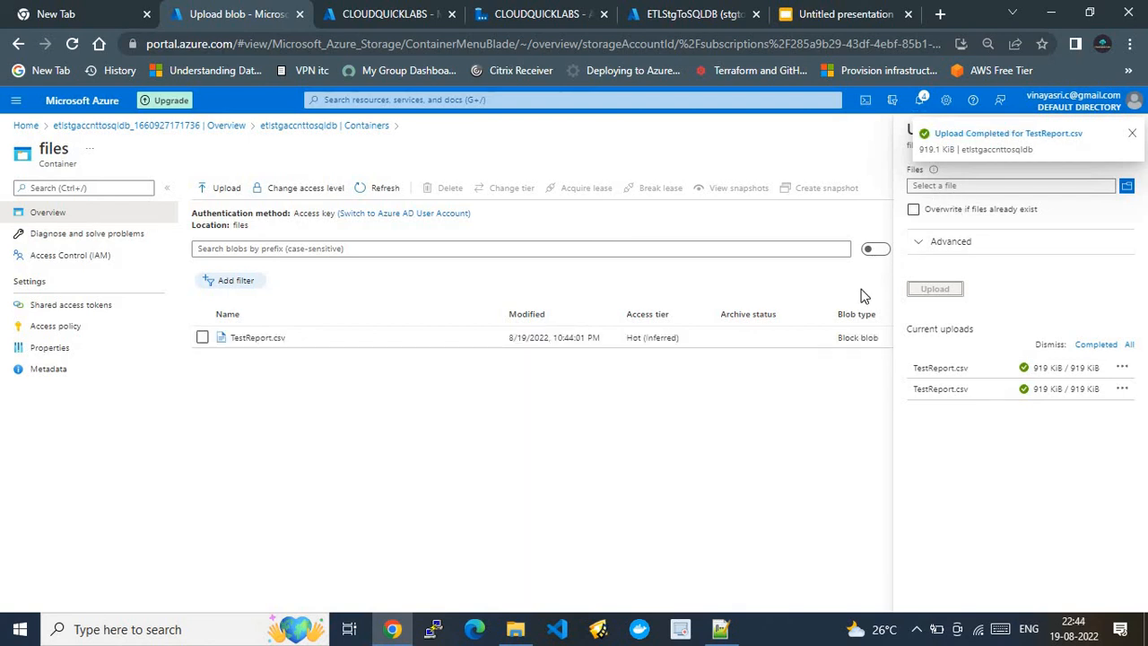
# Switch to Data Factory Studio and check the triggered pipeline runs in monitoring.
pyautogui.click(417, 13)
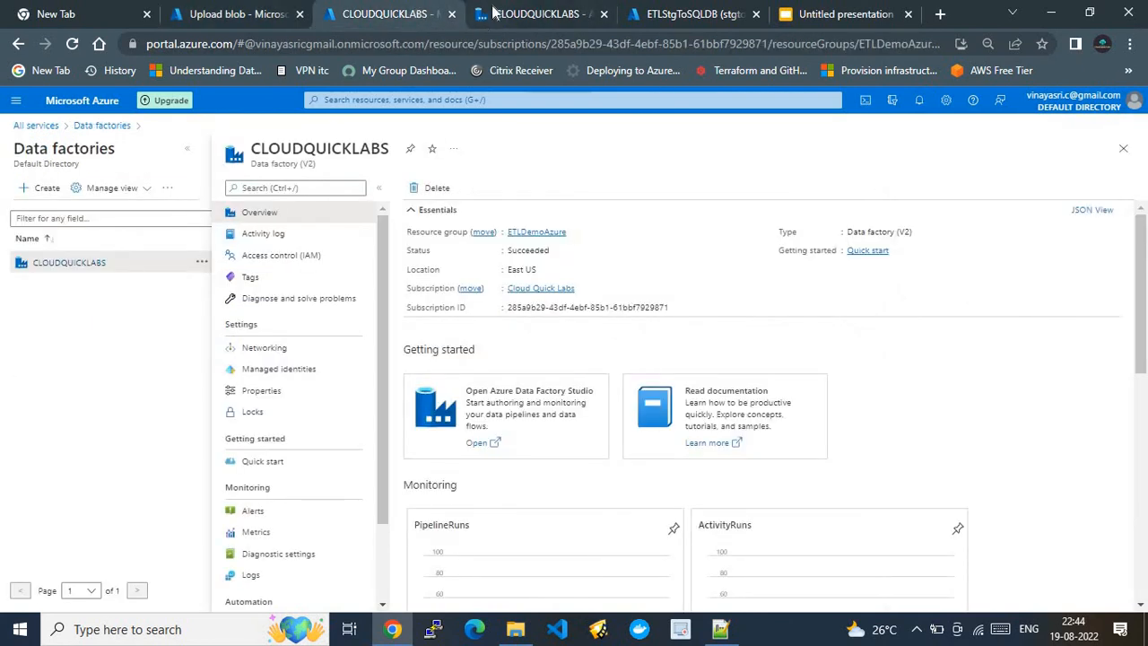
pyautogui.click(542, 13)
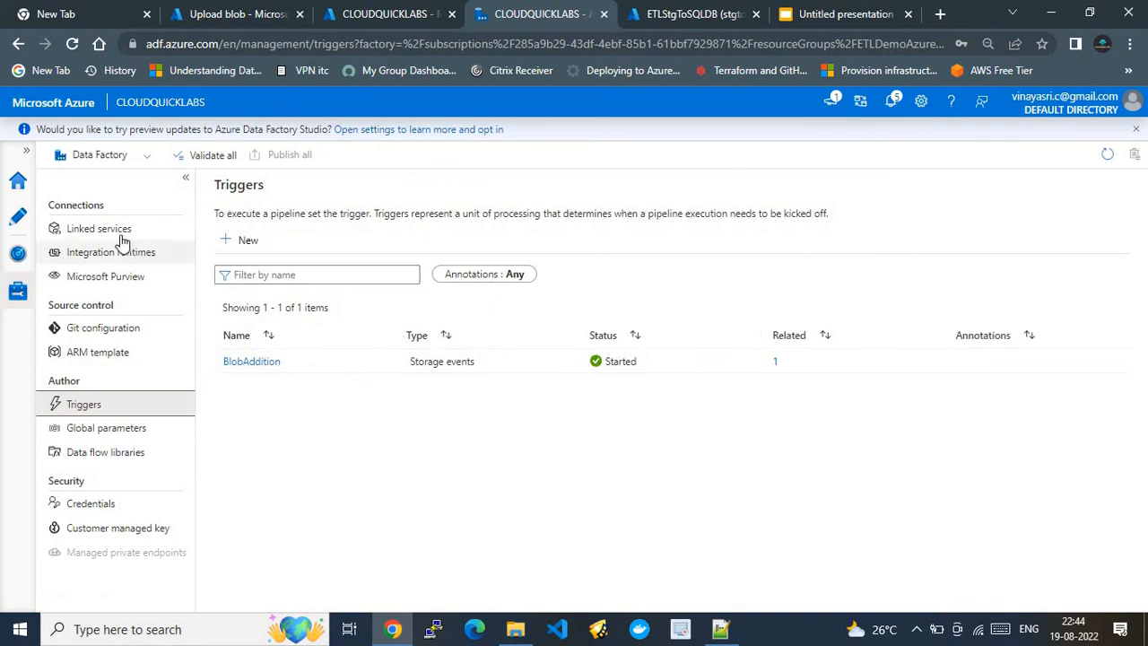
pyautogui.click(20, 256)
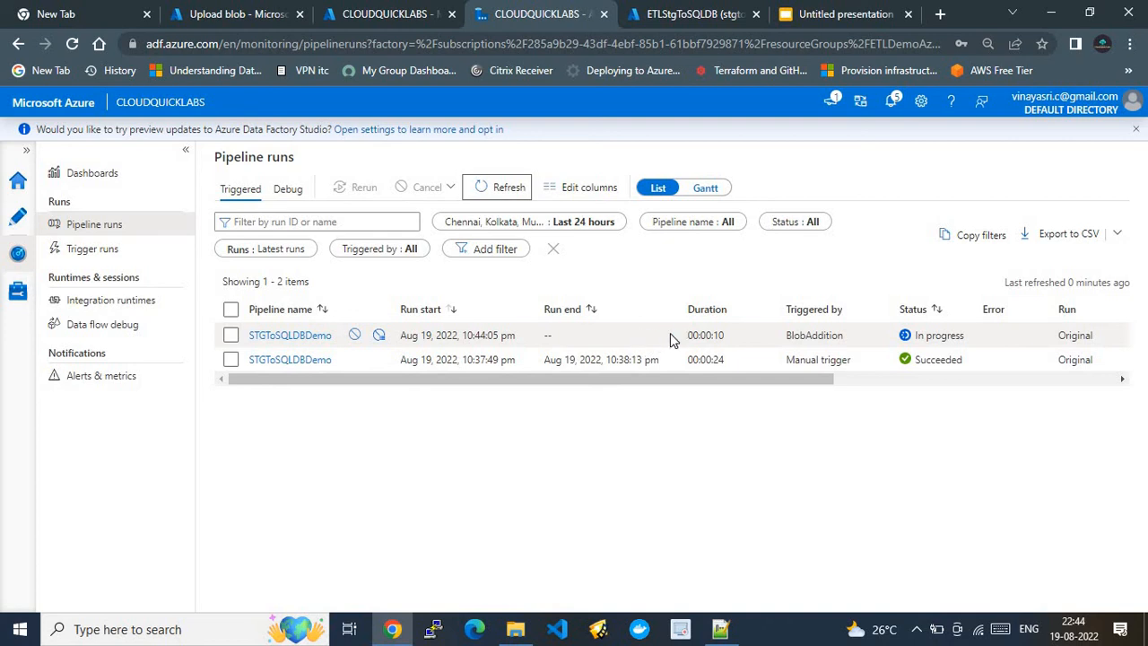
# Refresh the pipeline runs and open the activity details of the STGToSQLDBDemo run triggered by BlobAddition.
pyautogui.click(810, 15)
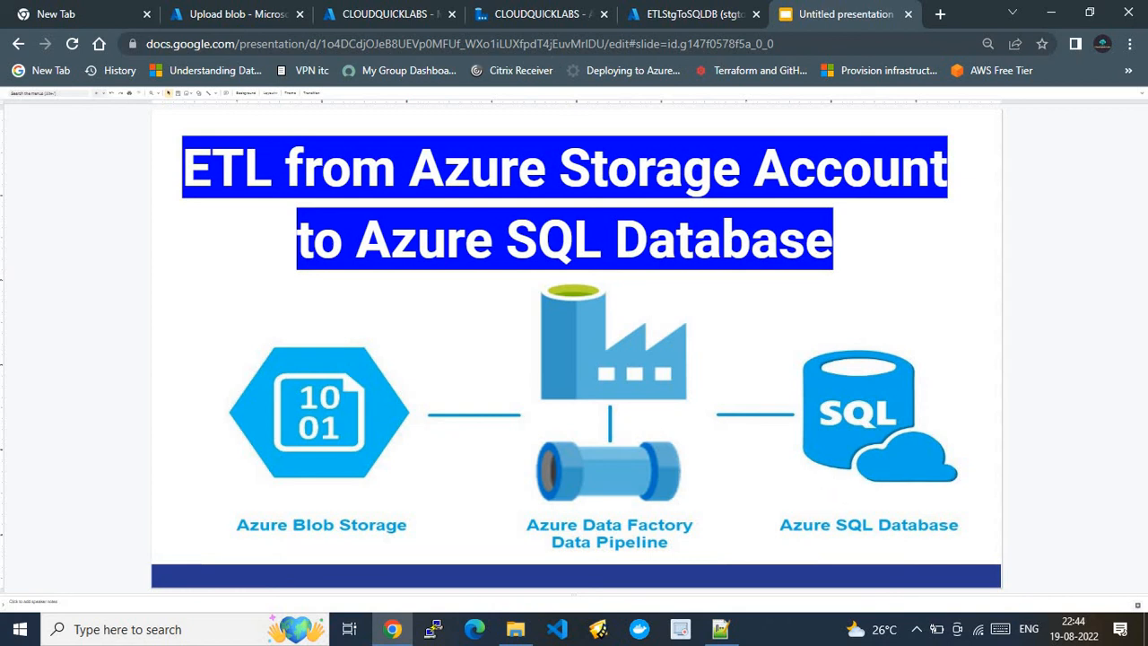
pyautogui.click(408, 13)
pyautogui.click(502, 13)
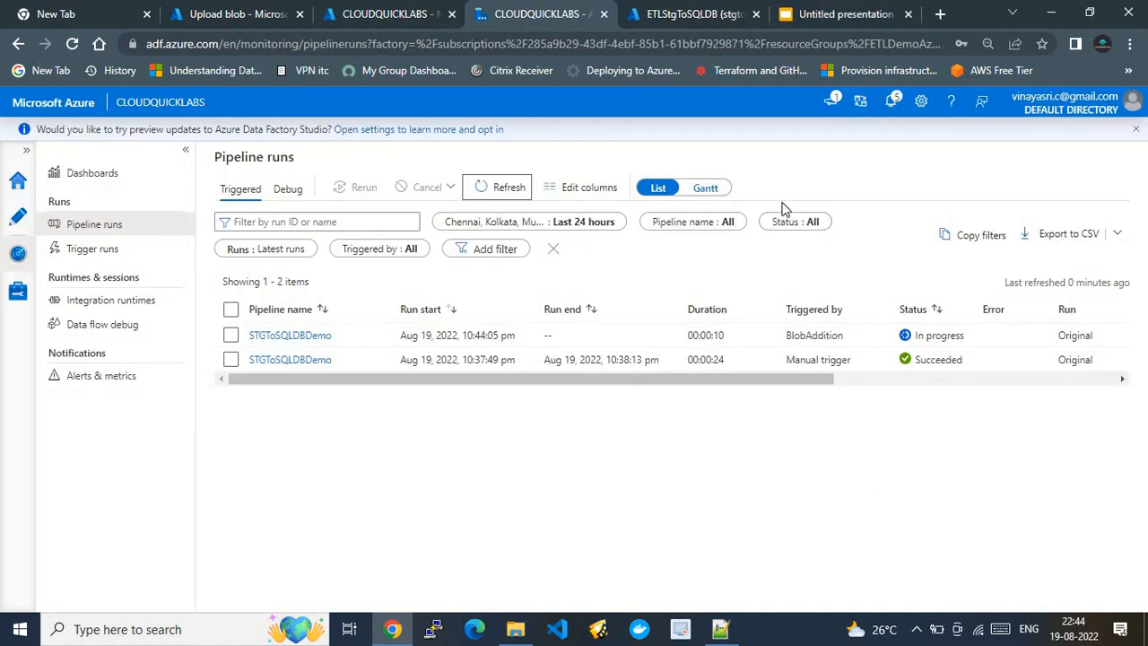
pyautogui.click(509, 190)
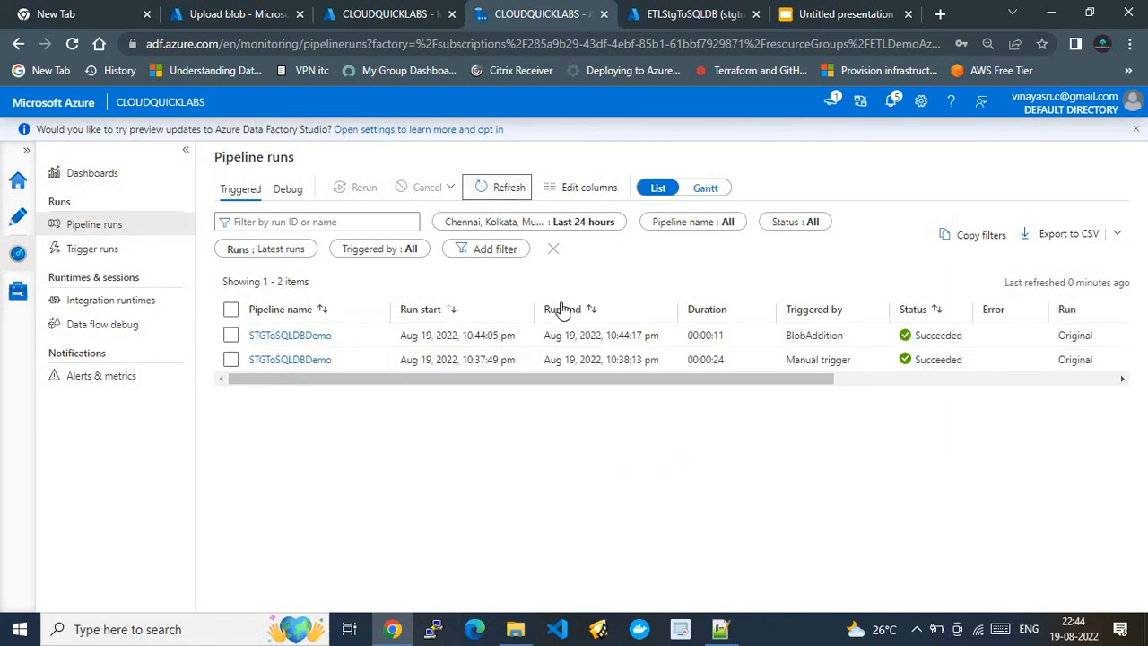
pyautogui.click(290, 337)
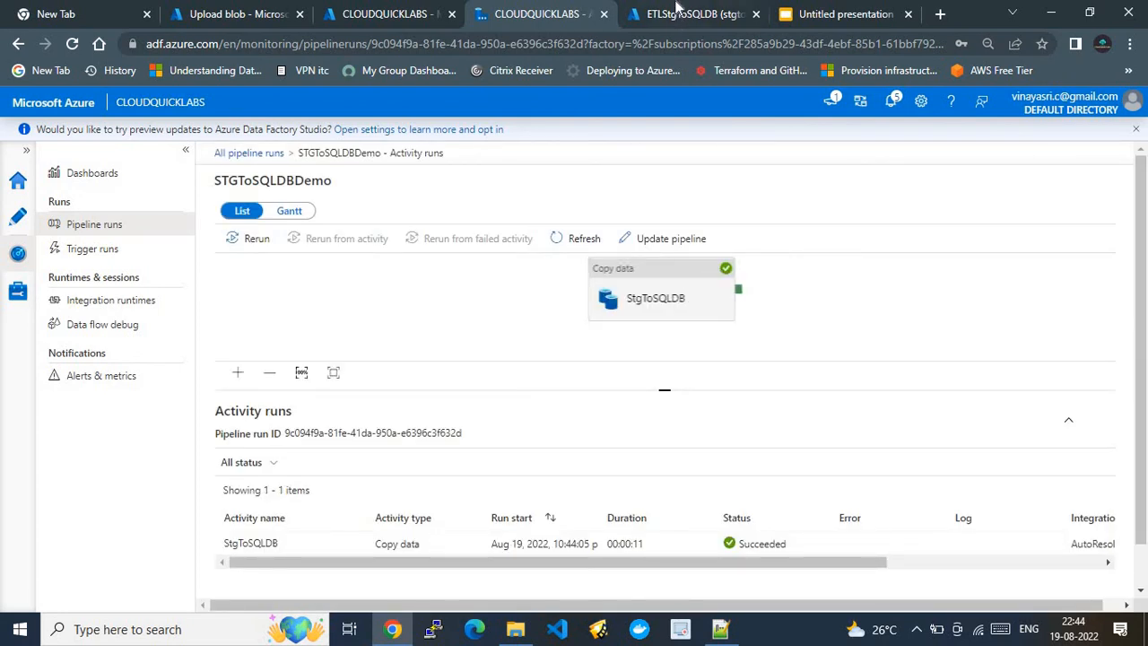
# Rerun the SELECT query on dbo.stgtosqldb in the ETLStgToSQLDB query editor and look through the returned rows.
pyautogui.click(672, 14)
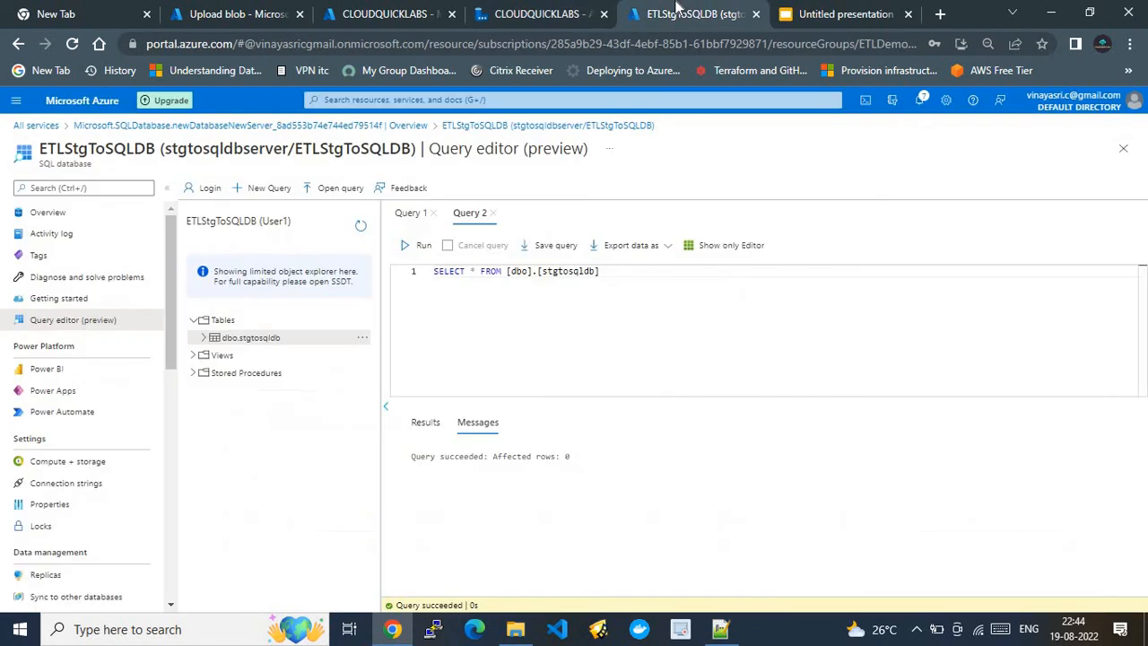
pyautogui.click(405, 247)
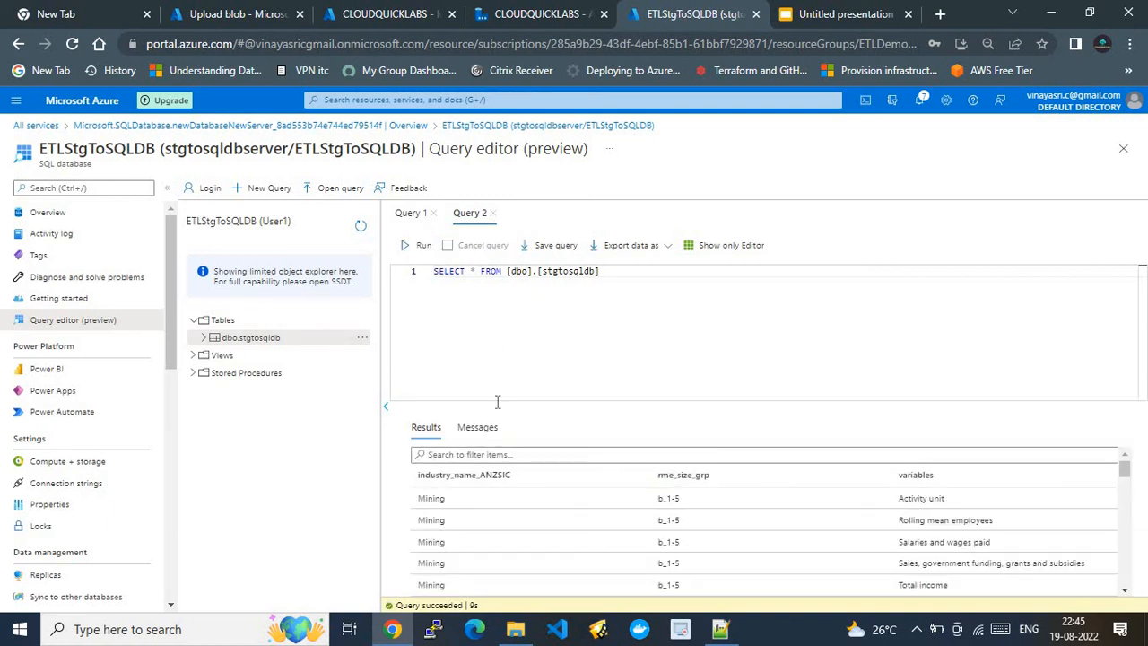
pyautogui.moveTo(1128, 472); pyautogui.dragTo(1143, 593)
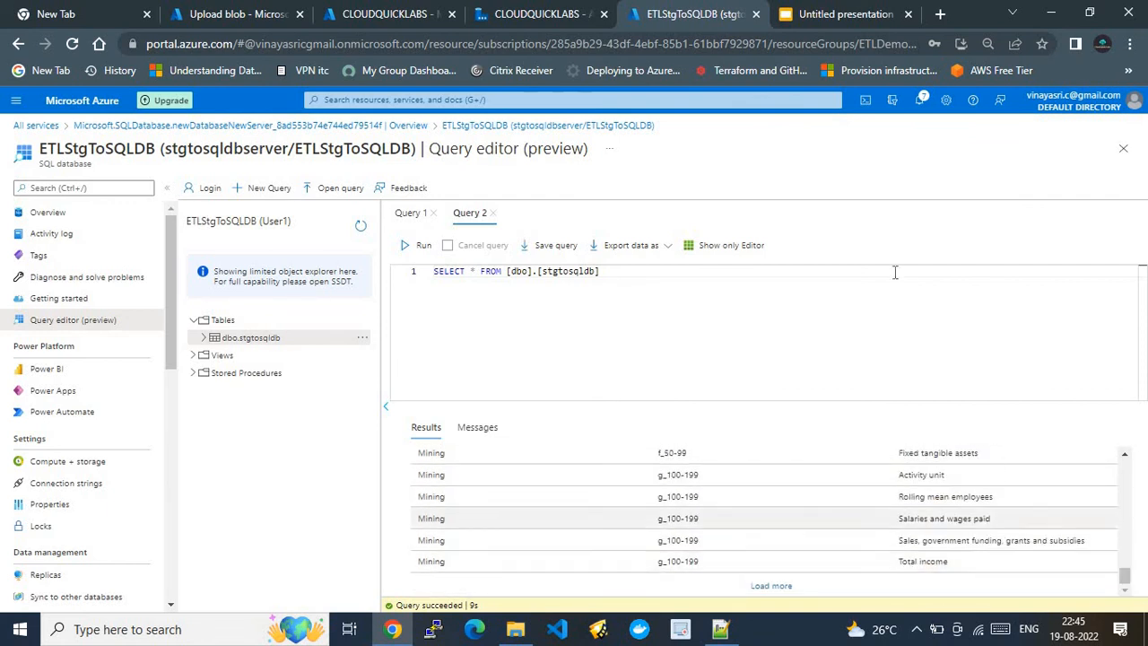
# Switch to the Google Slides presentation to review the Azure Storage to SQL Database ETL diagram, rechecking the query results in between.
pyautogui.click(801, 14)
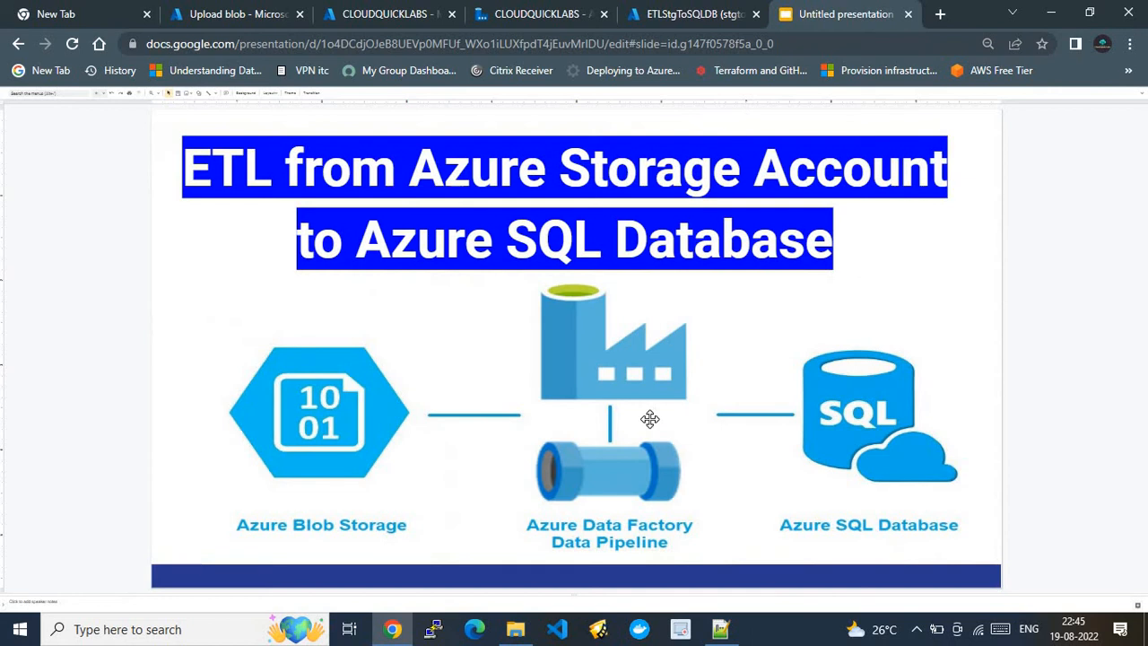
pyautogui.click(639, 16)
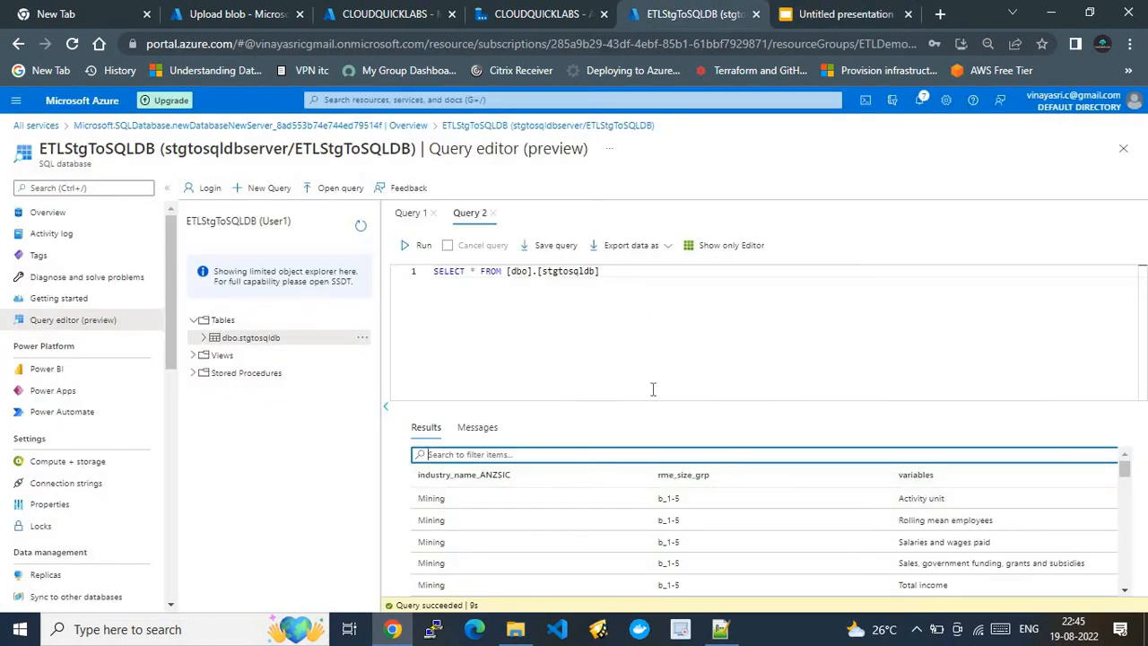
pyautogui.click(875, 12)
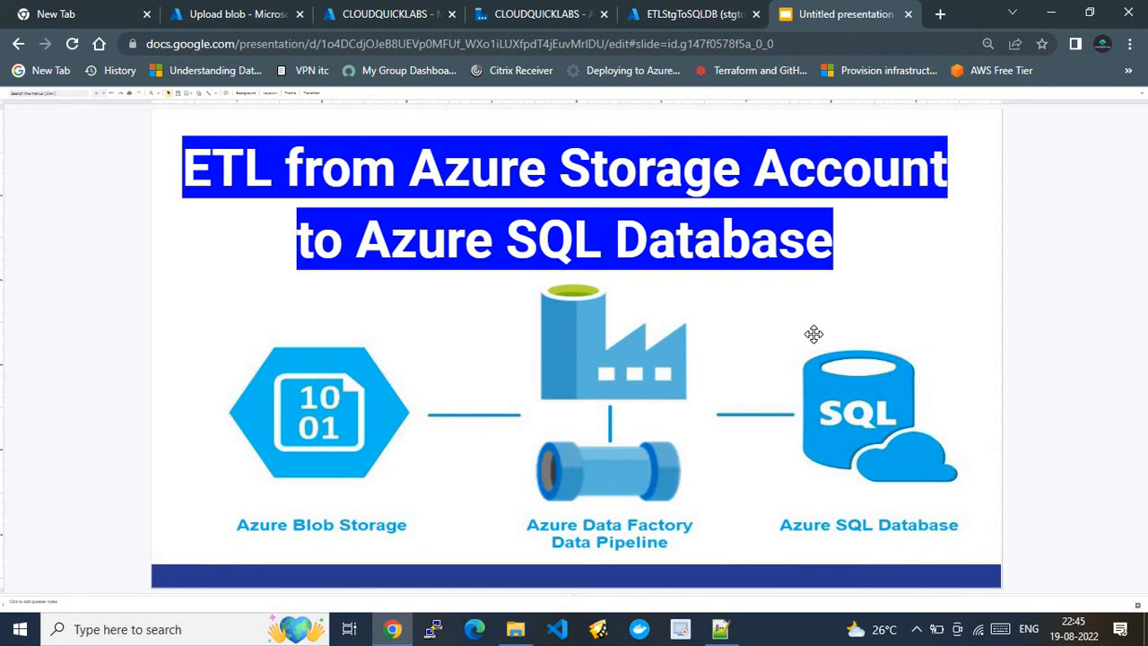